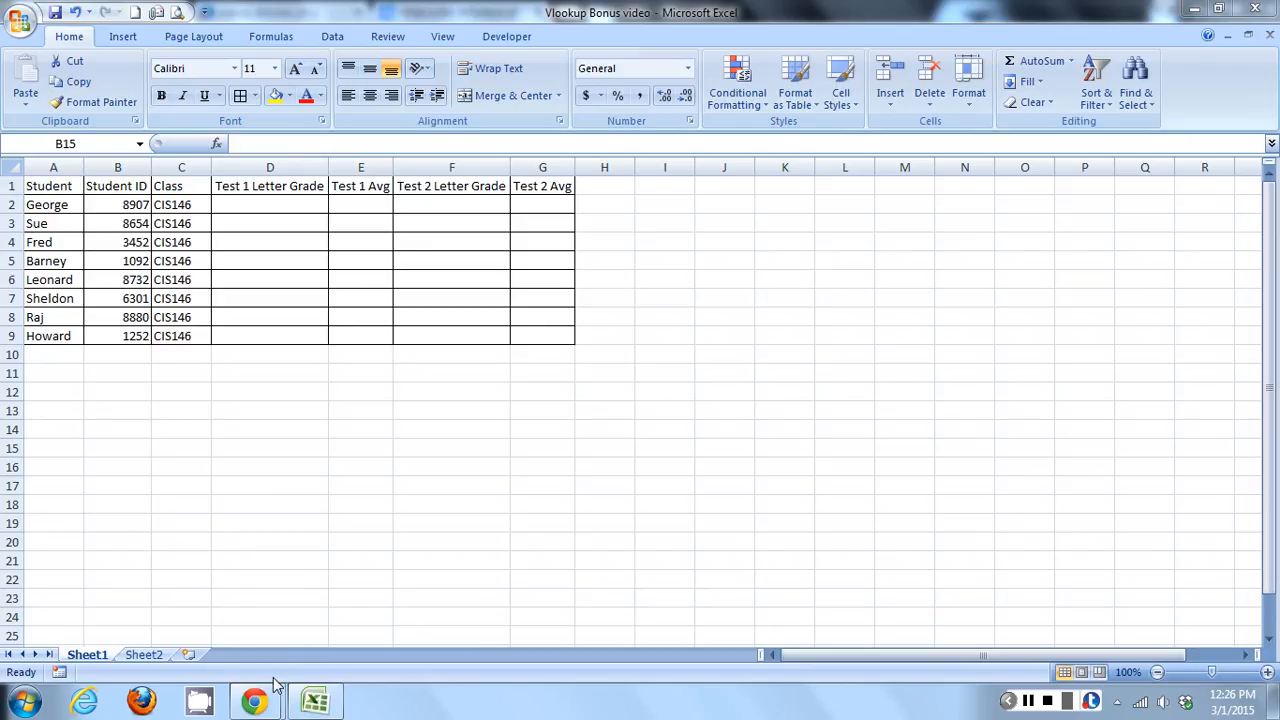
Switch to Chrome, read the vlookup definition on the Answers page, and return to the Excel workbook.
mouse_move(254, 700)
left_click(175, 552)
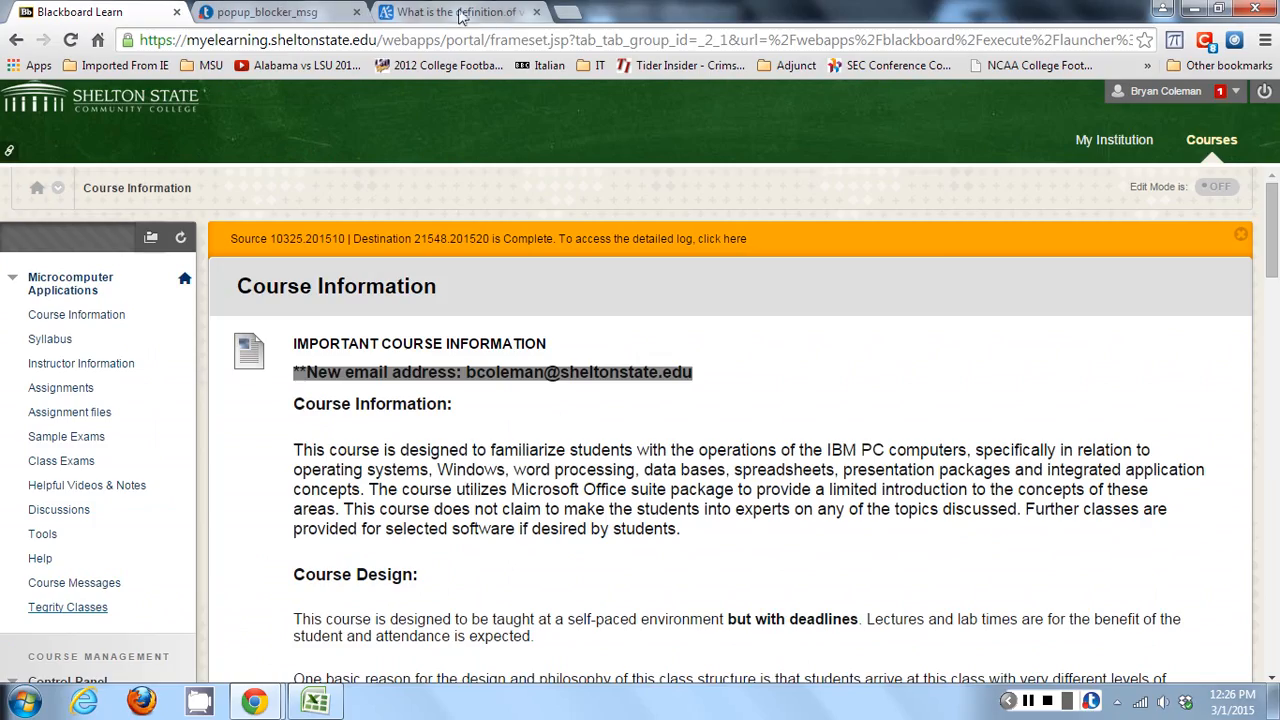
left_click(460, 13)
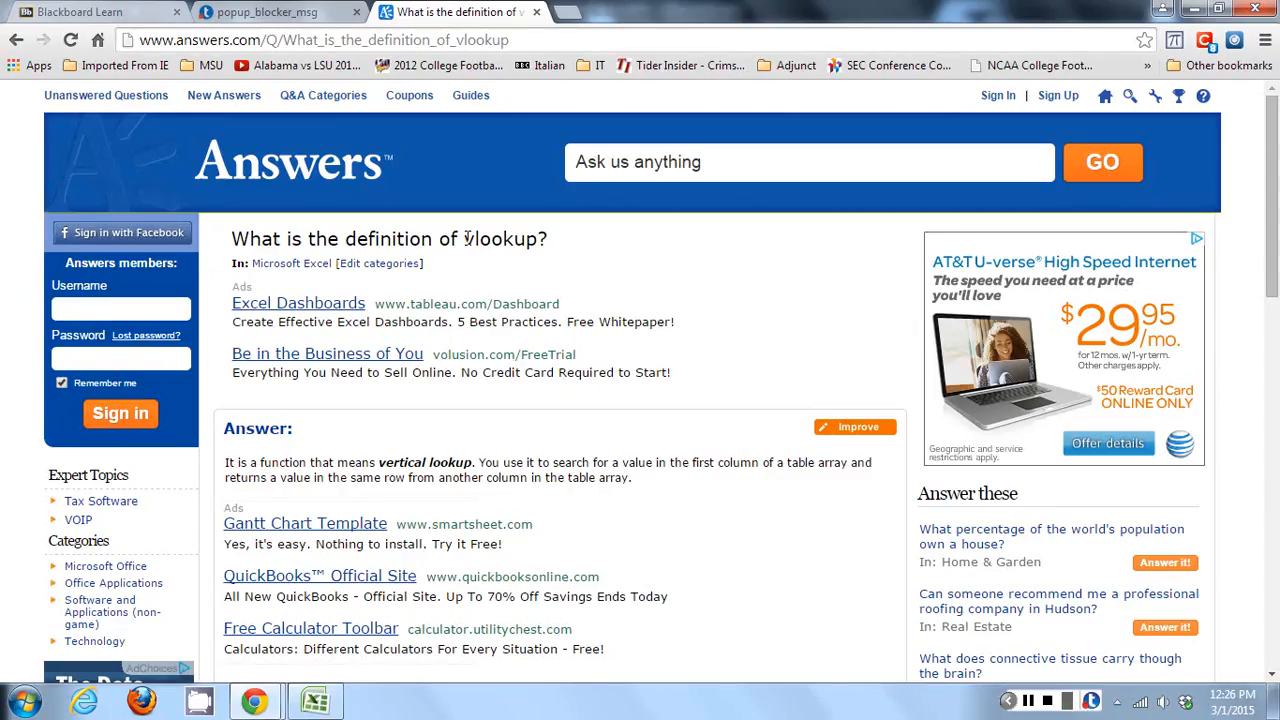
left_click(314, 706)
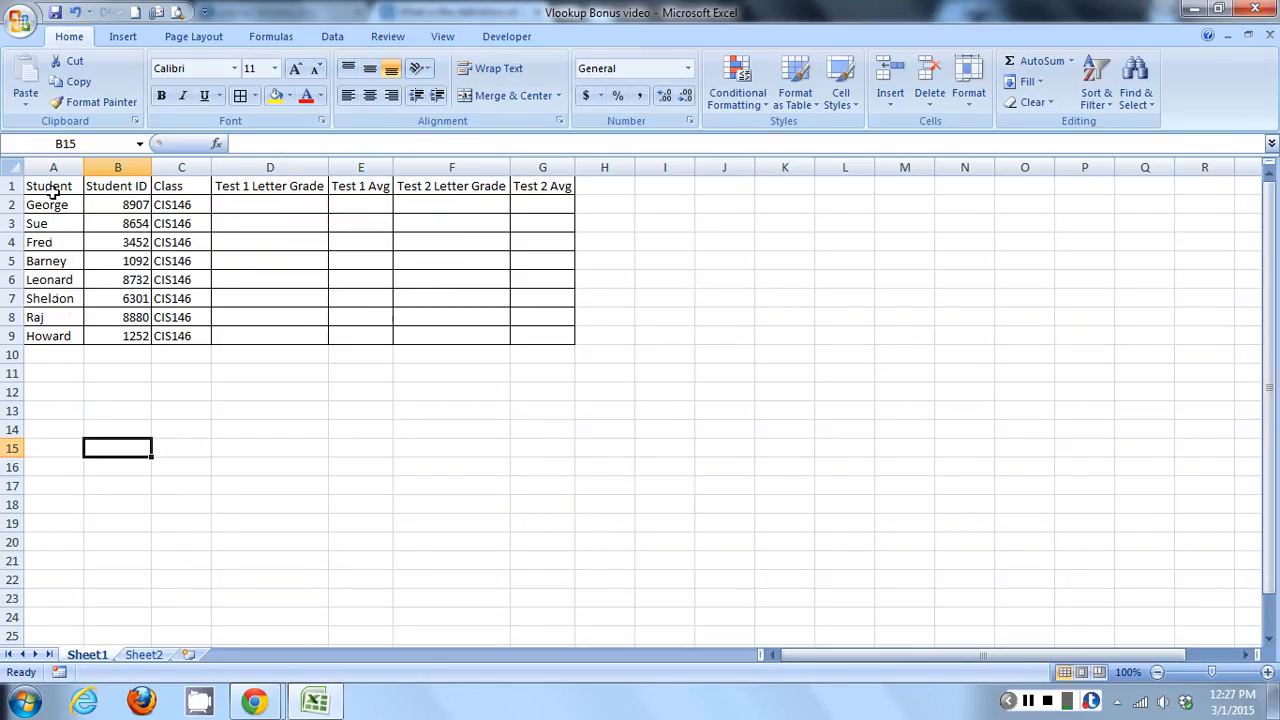
Center the contents of the Student ID column on Sheet1.
left_click_drag(50, 188, 539, 334)
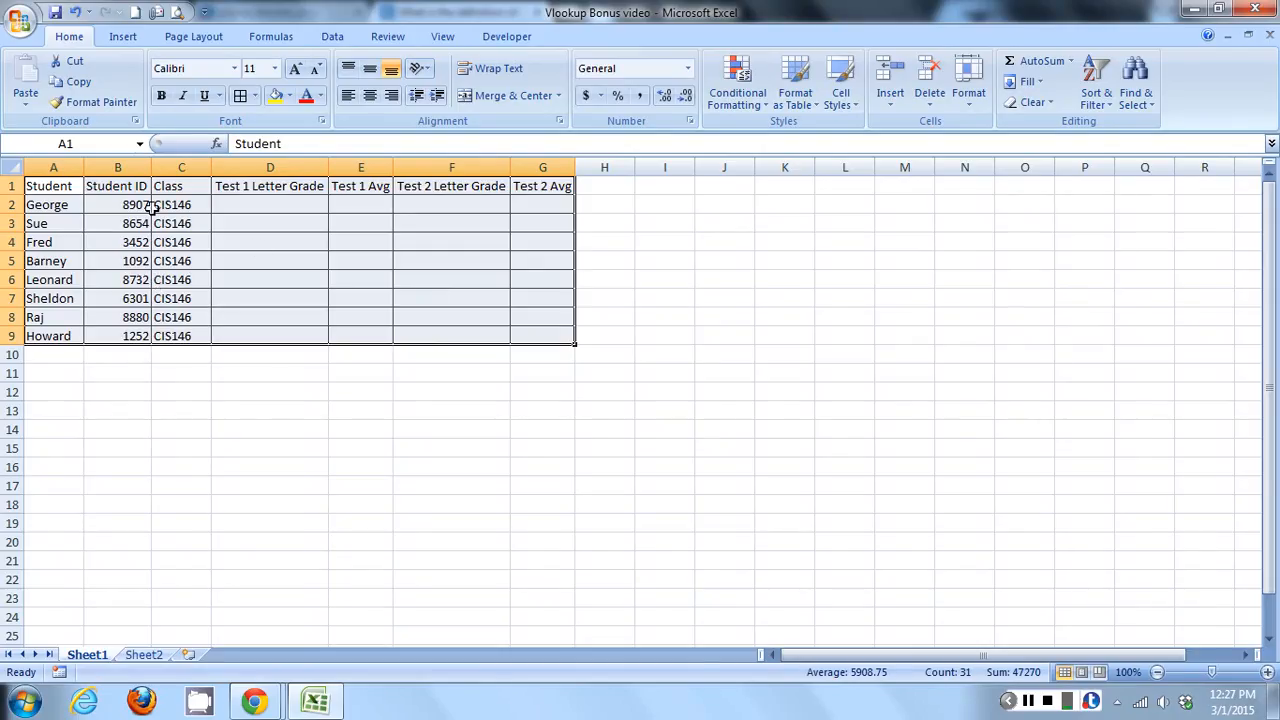
left_click(124, 166)
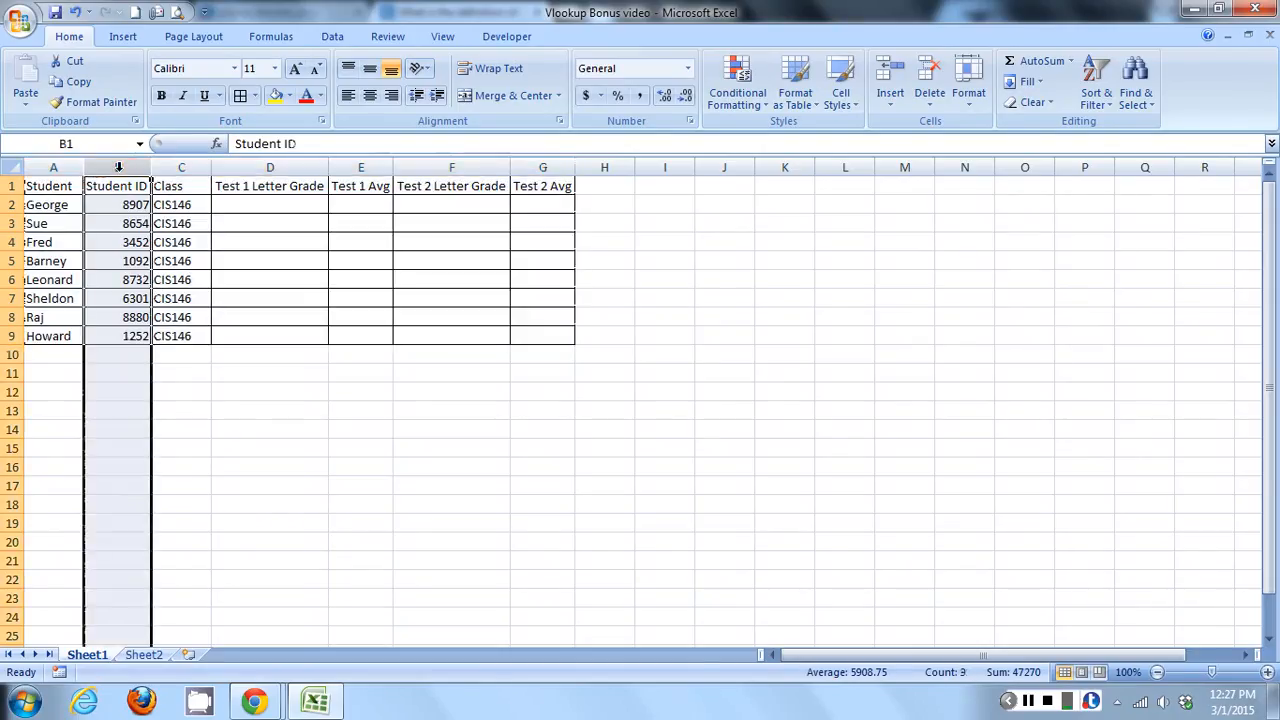
left_click(370, 96)
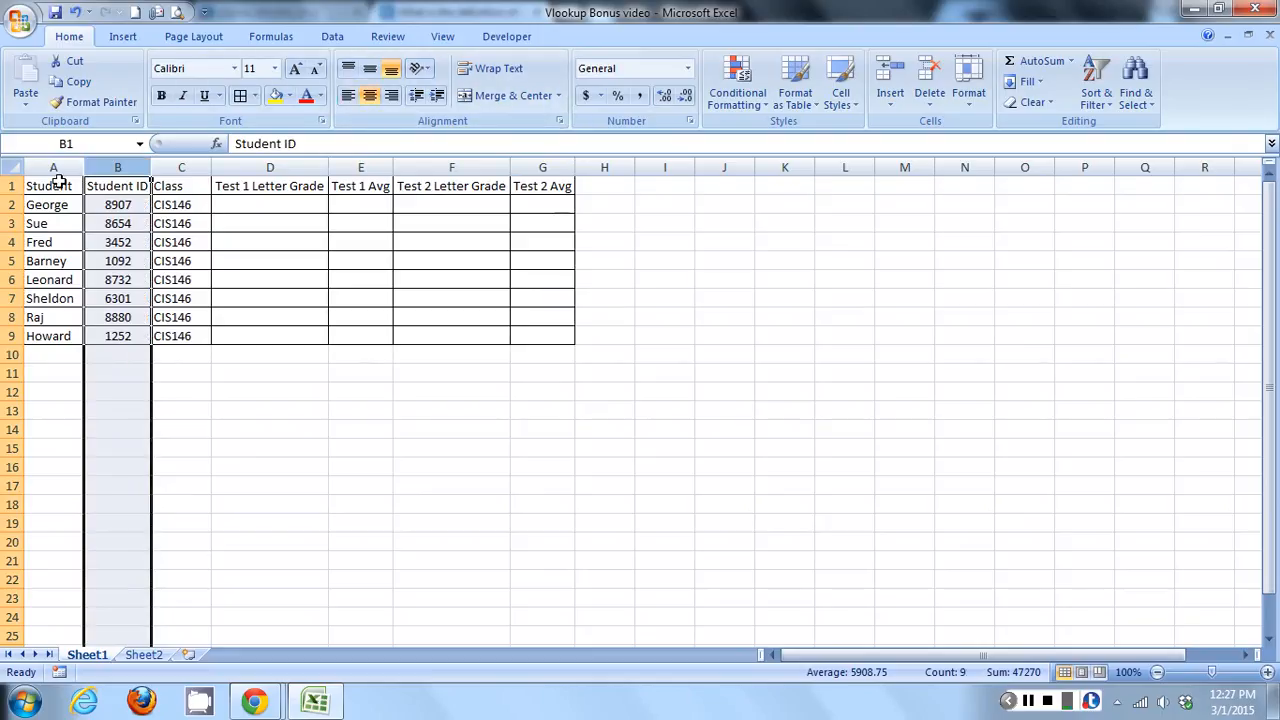
Examine the student names and the empty Test 1 and Test 2 grade cells on Sheet1.
left_click_drag(59, 205, 59, 336)
left_click(59, 336)
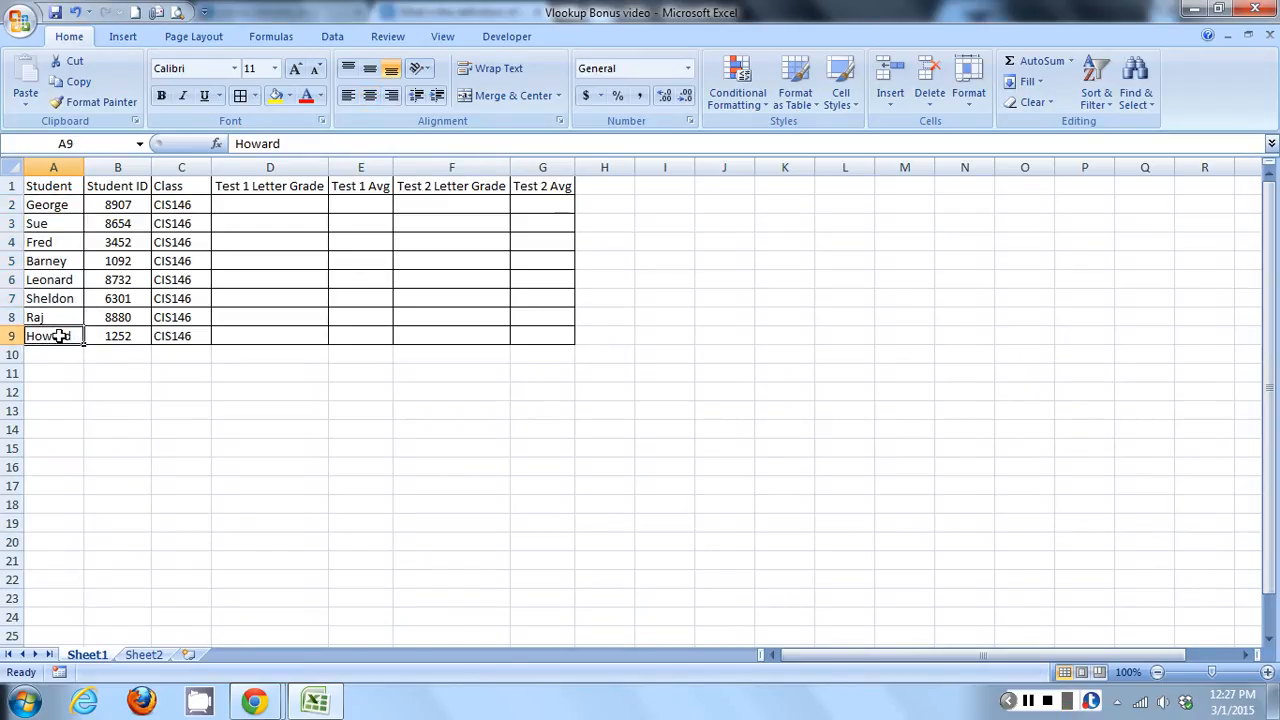
left_click_drag(63, 208, 68, 333)
left_click(68, 335)
left_click_drag(55, 210, 60, 328)
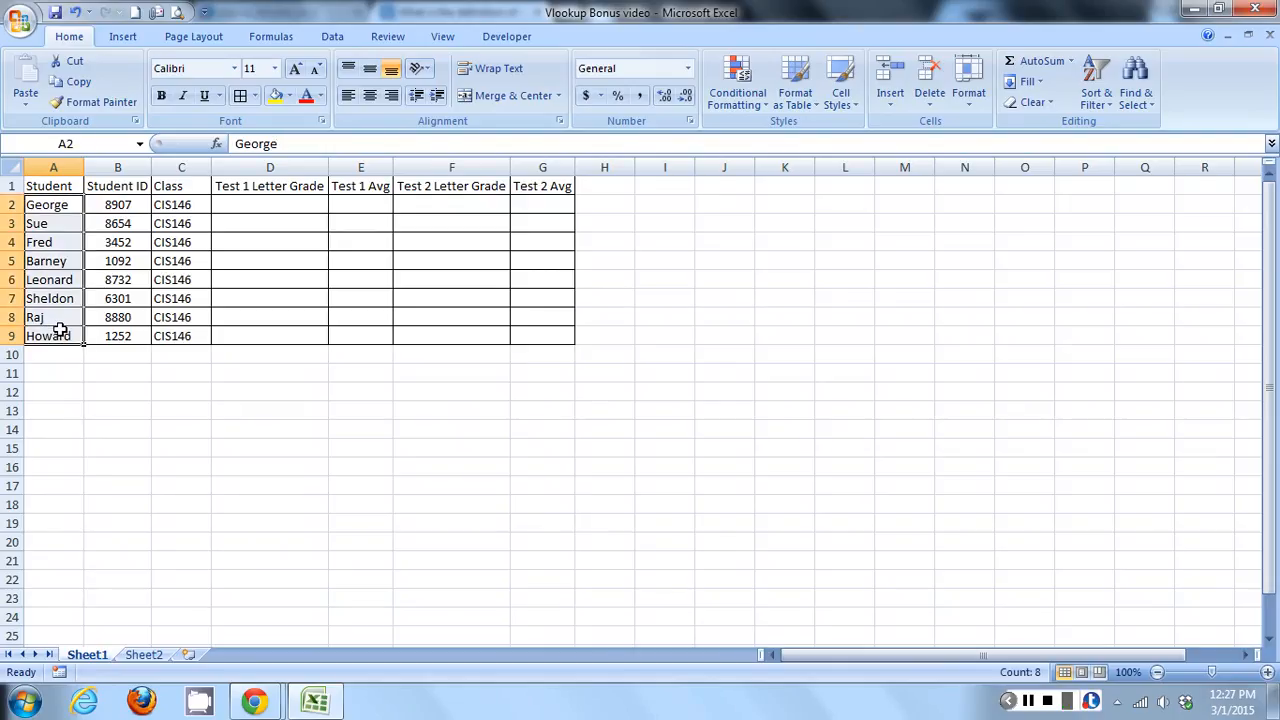
left_click_drag(254, 204, 527, 340)
left_click(527, 340)
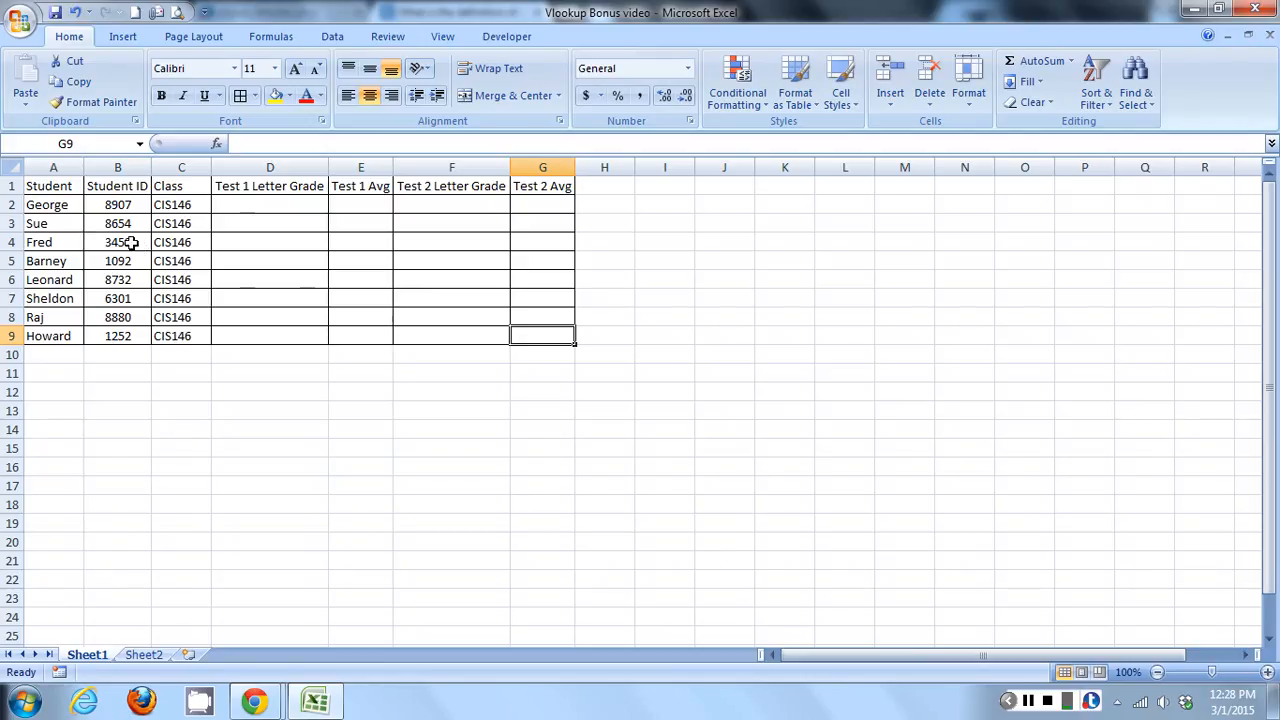
Examine the Sheet2 table, going through the Student ID column and each Test 1 and Test 2 grade column.
left_click(145, 655)
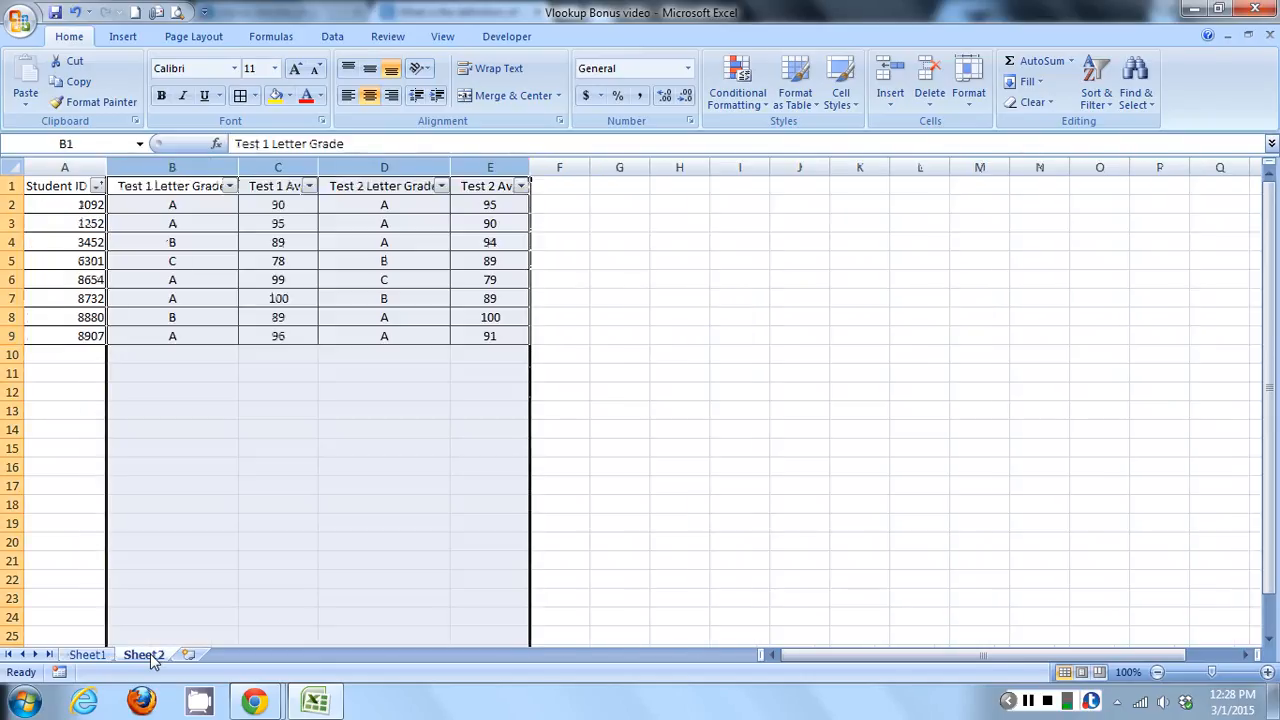
left_click_drag(70, 188, 491, 331)
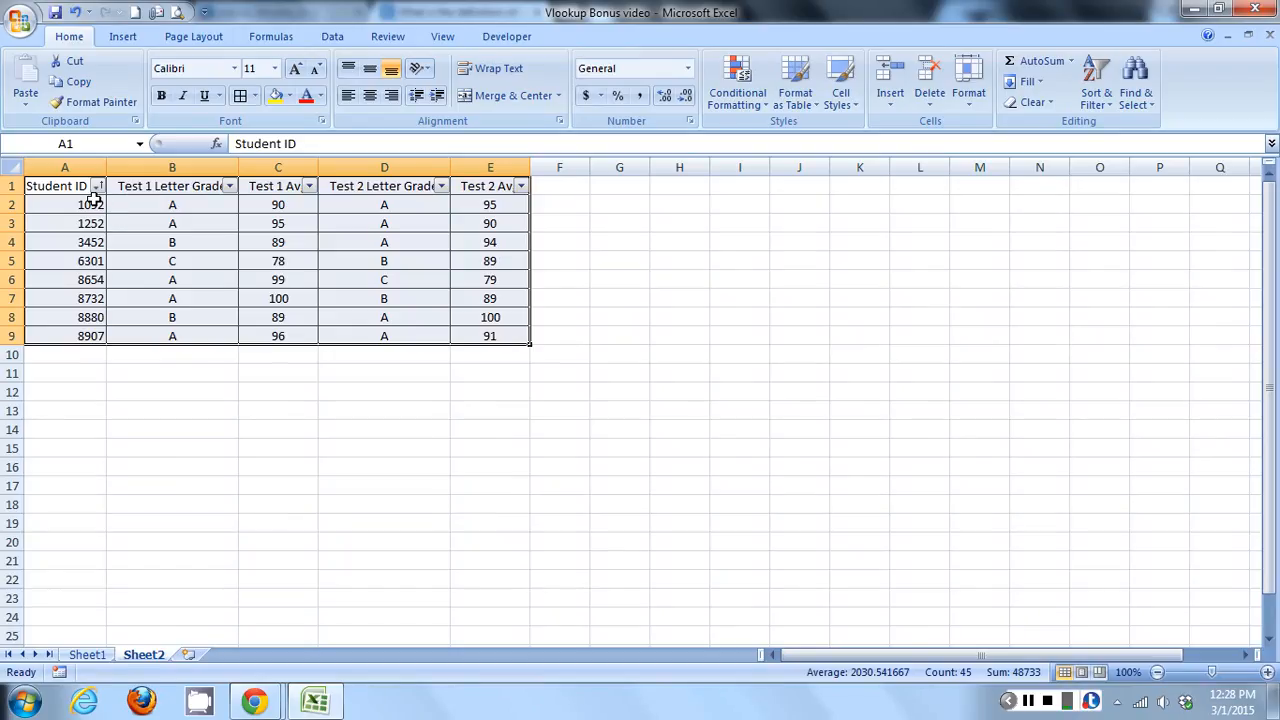
left_click_drag(68, 188, 63, 337)
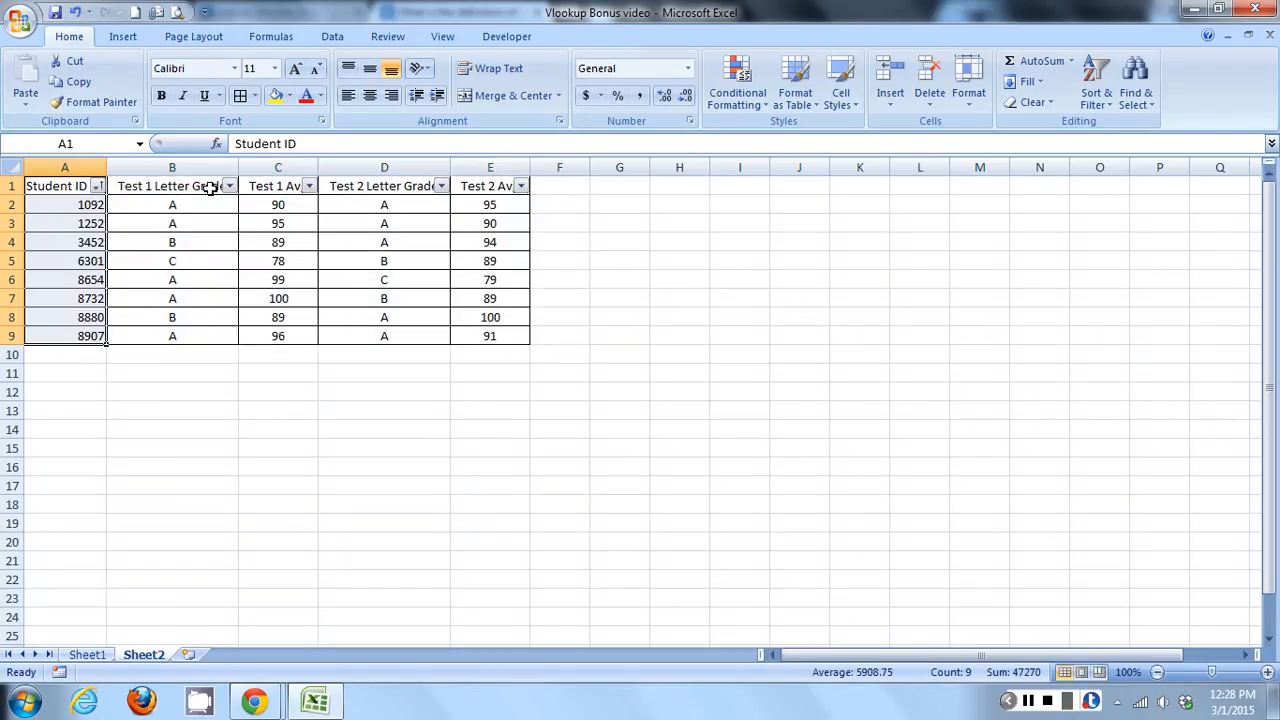
left_click_drag(210, 189, 197, 336)
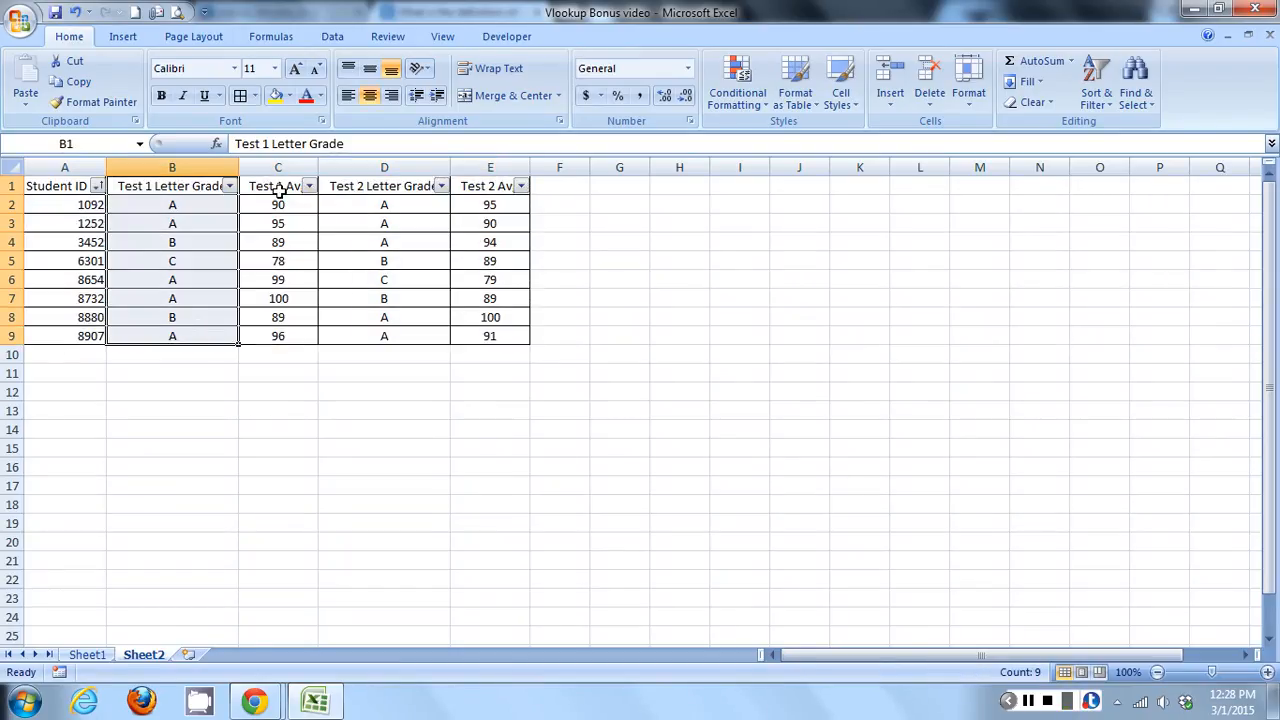
left_click_drag(278, 190, 282, 330)
left_click_drag(383, 190, 390, 336)
left_click_drag(486, 189, 481, 340)
left_click(481, 338)
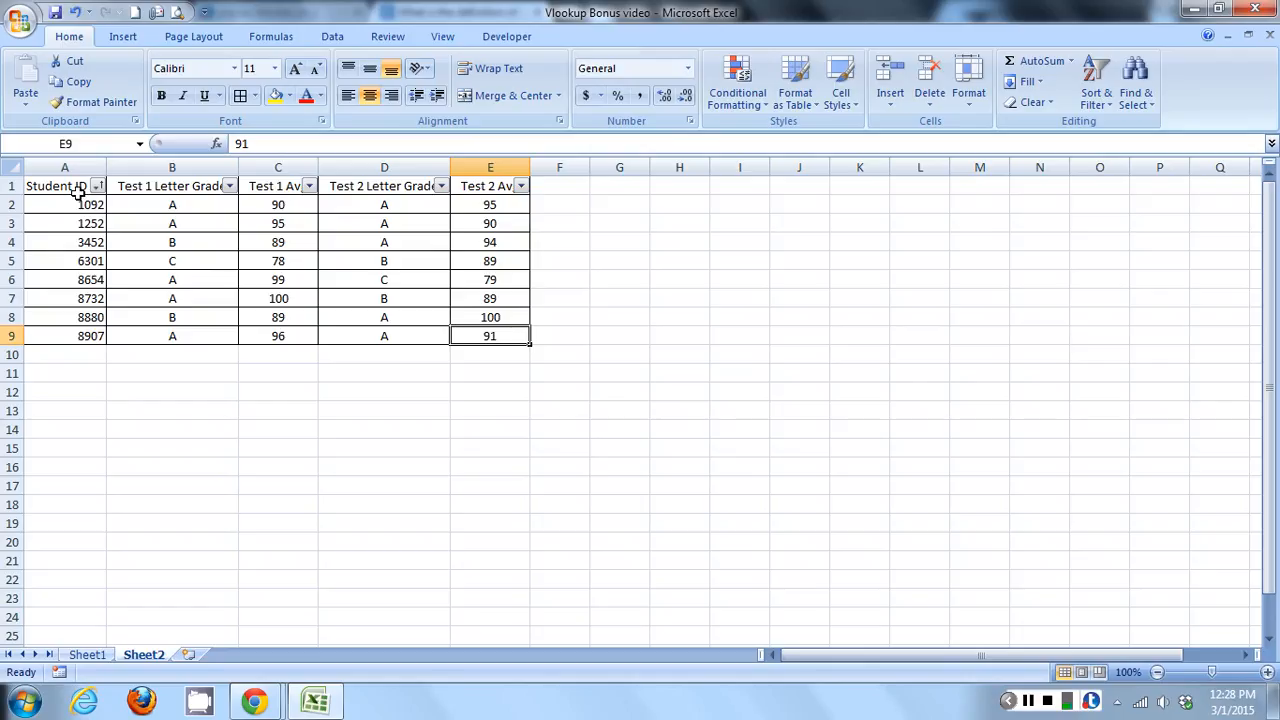
left_click(152, 190)
left_click_drag(260, 202, 480, 337)
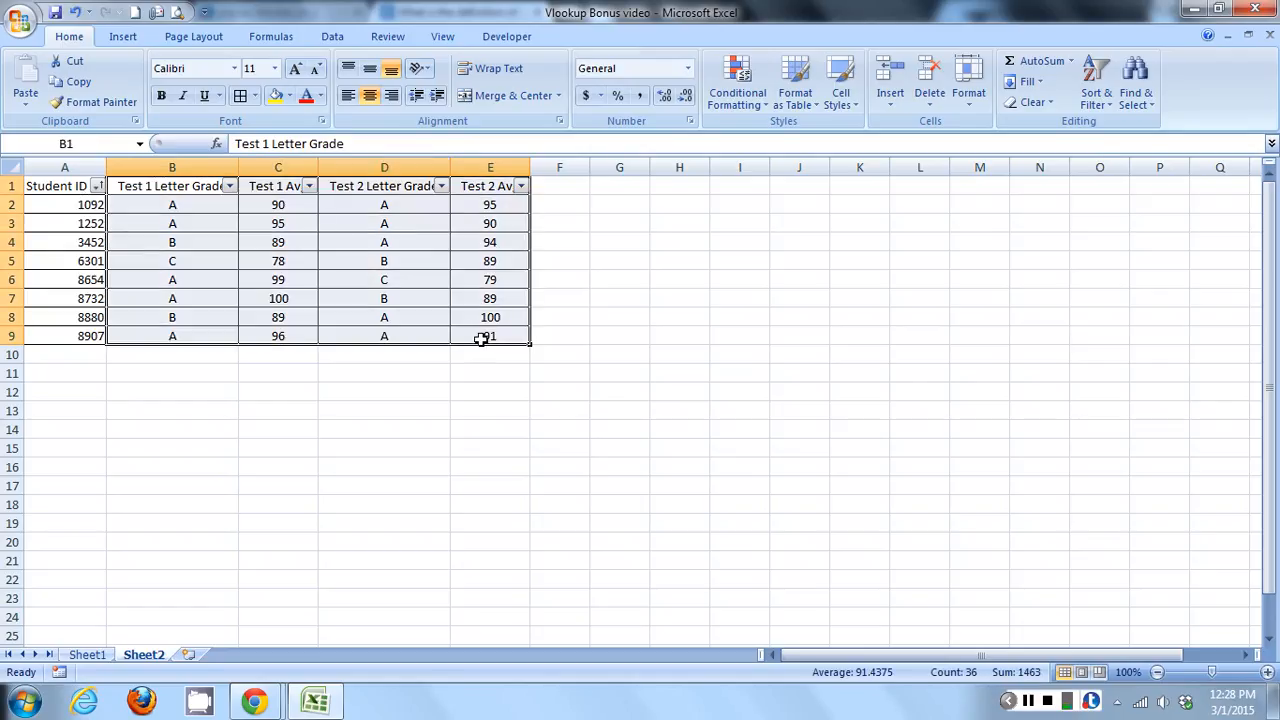
Compare the Student ID column on Sheet1 with the Student ID and grade columns on Sheet2.
left_click(87, 655)
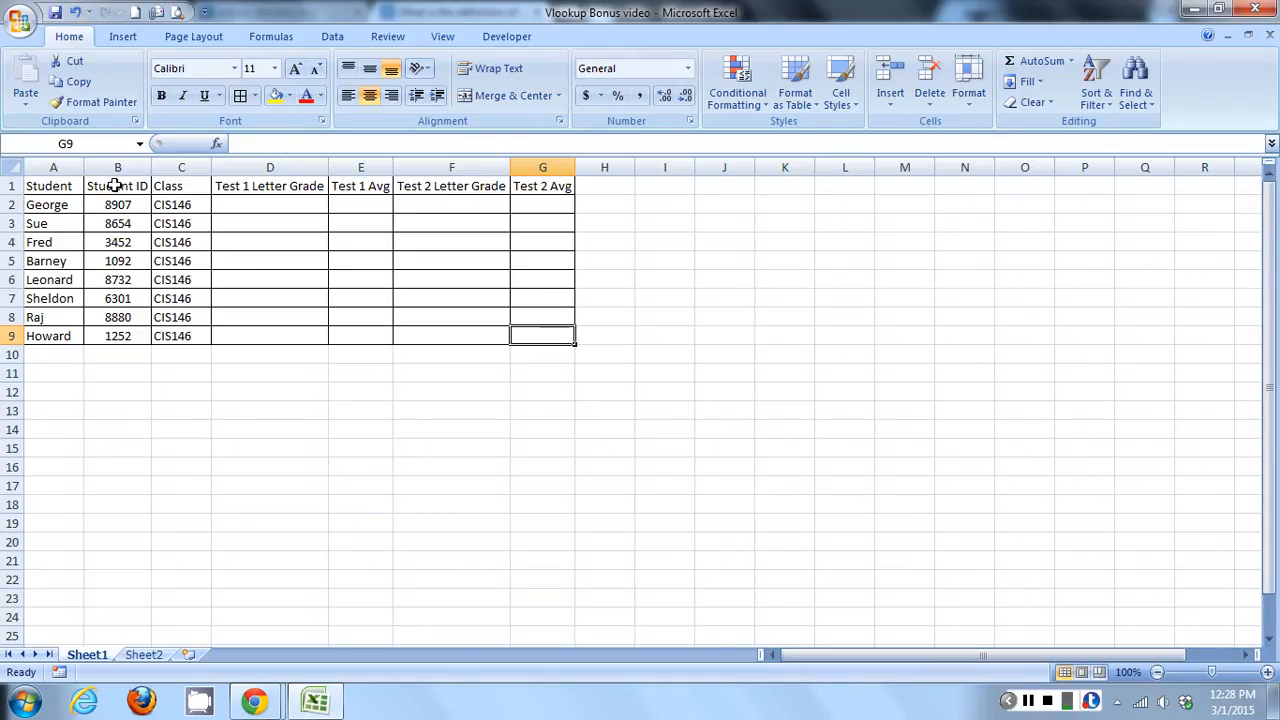
left_click_drag(116, 205, 122, 336)
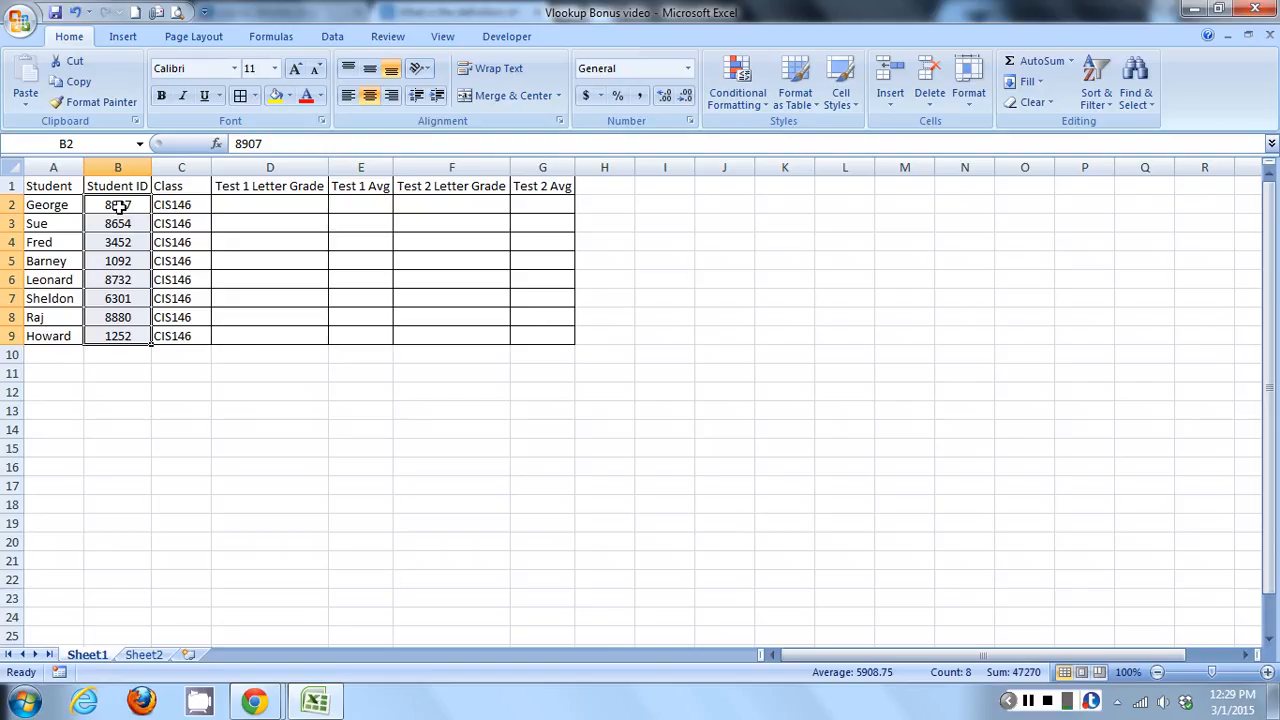
left_click(143, 655)
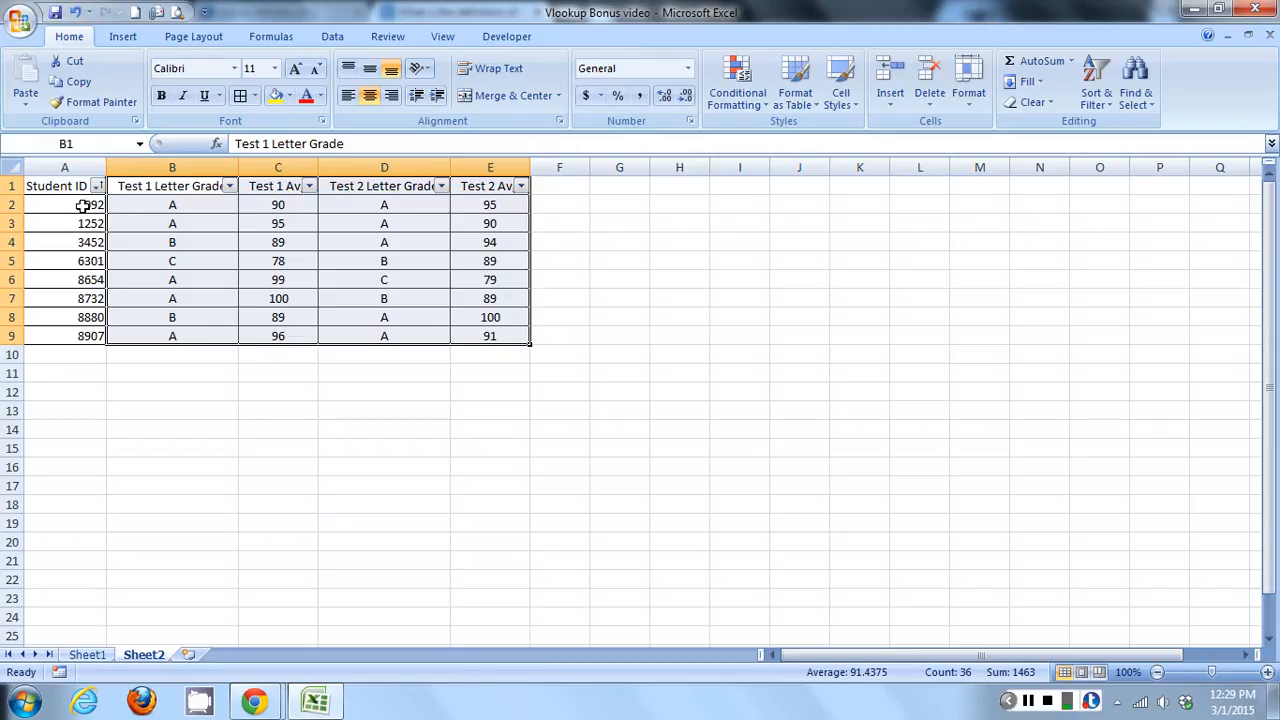
left_click_drag(66, 192, 63, 331)
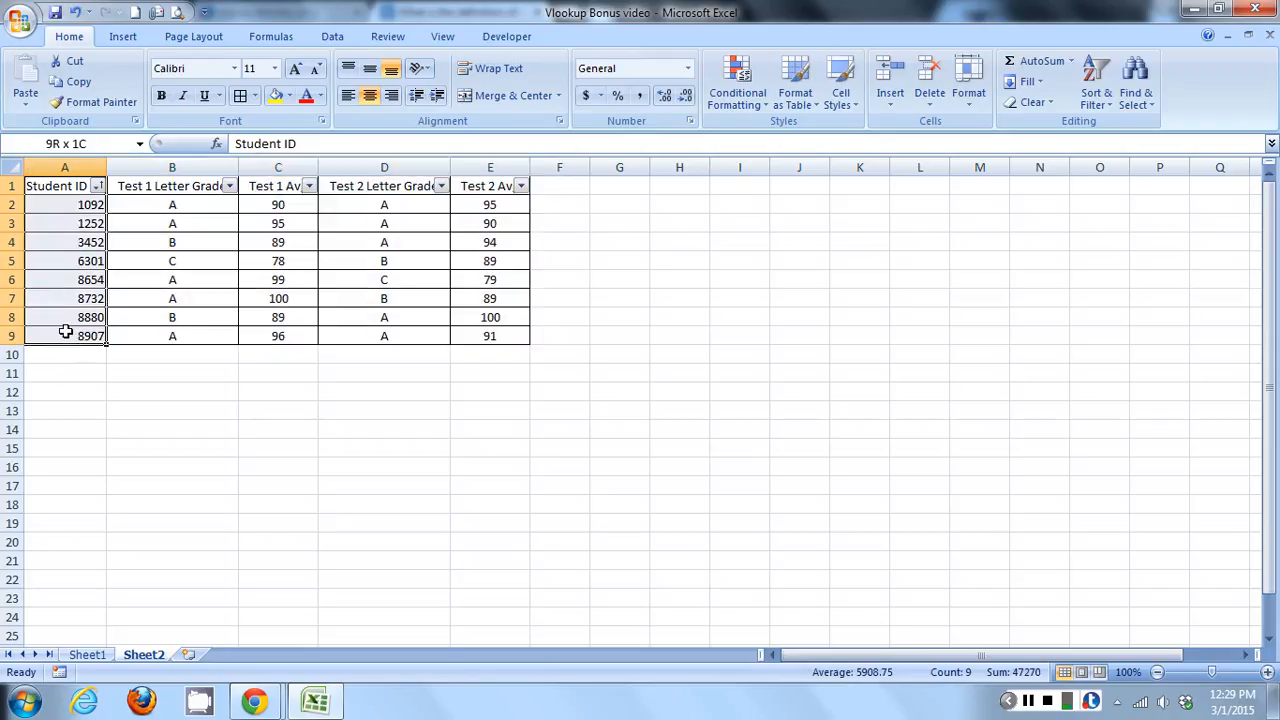
left_click(63, 334)
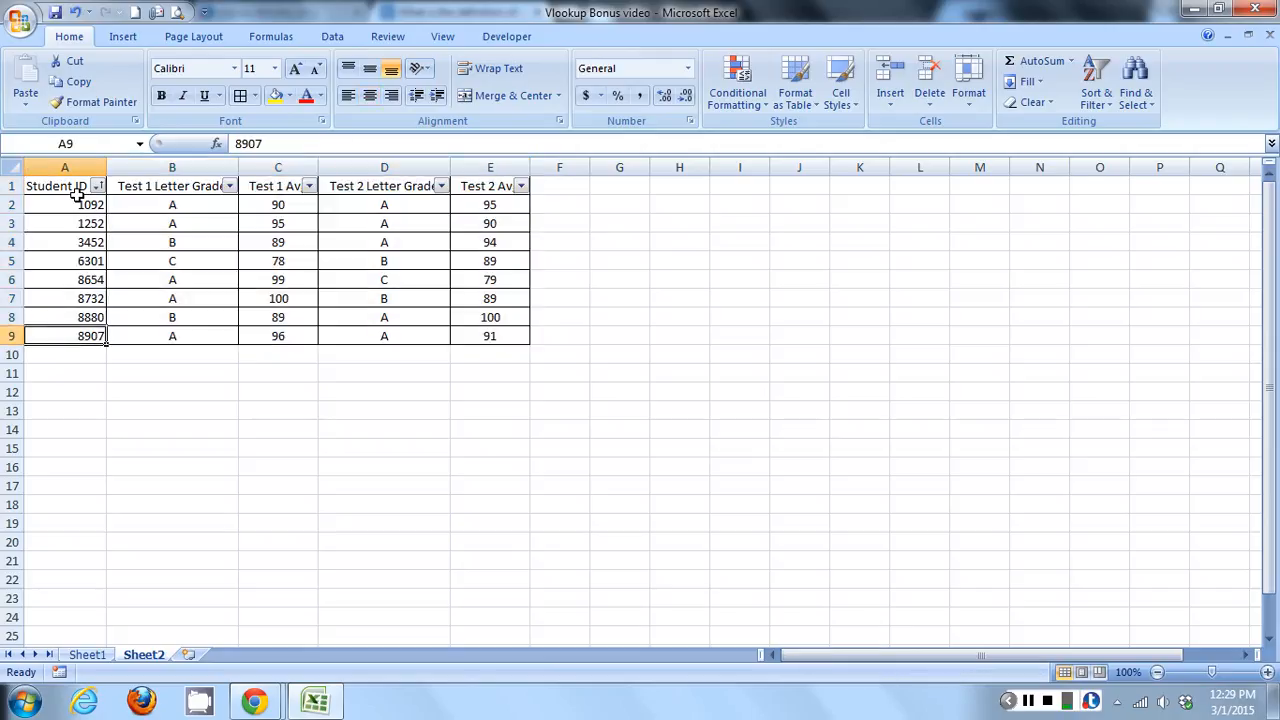
left_click_drag(140, 203, 491, 332)
Check the blank grade range D2:G9 on Sheet1 against the source data on Sheet2, ending on Sheet1.
left_click(87, 655)
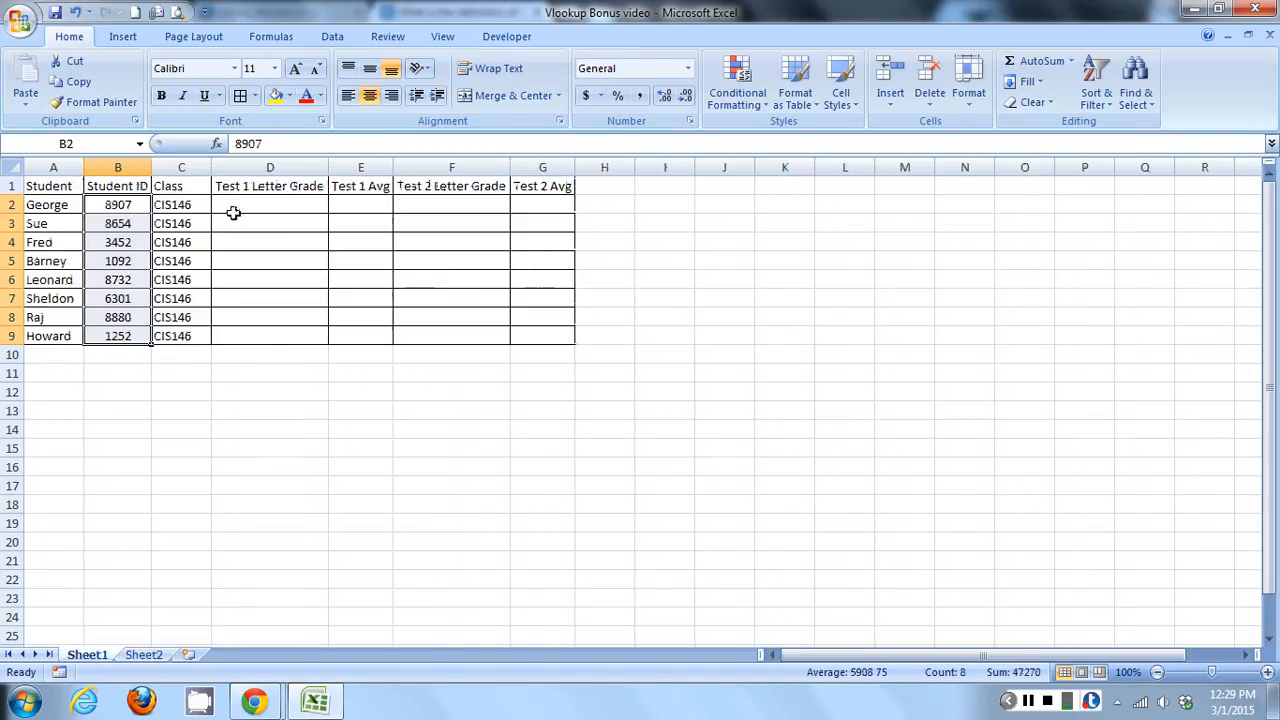
left_click_drag(234, 202, 535, 336)
left_click(535, 336)
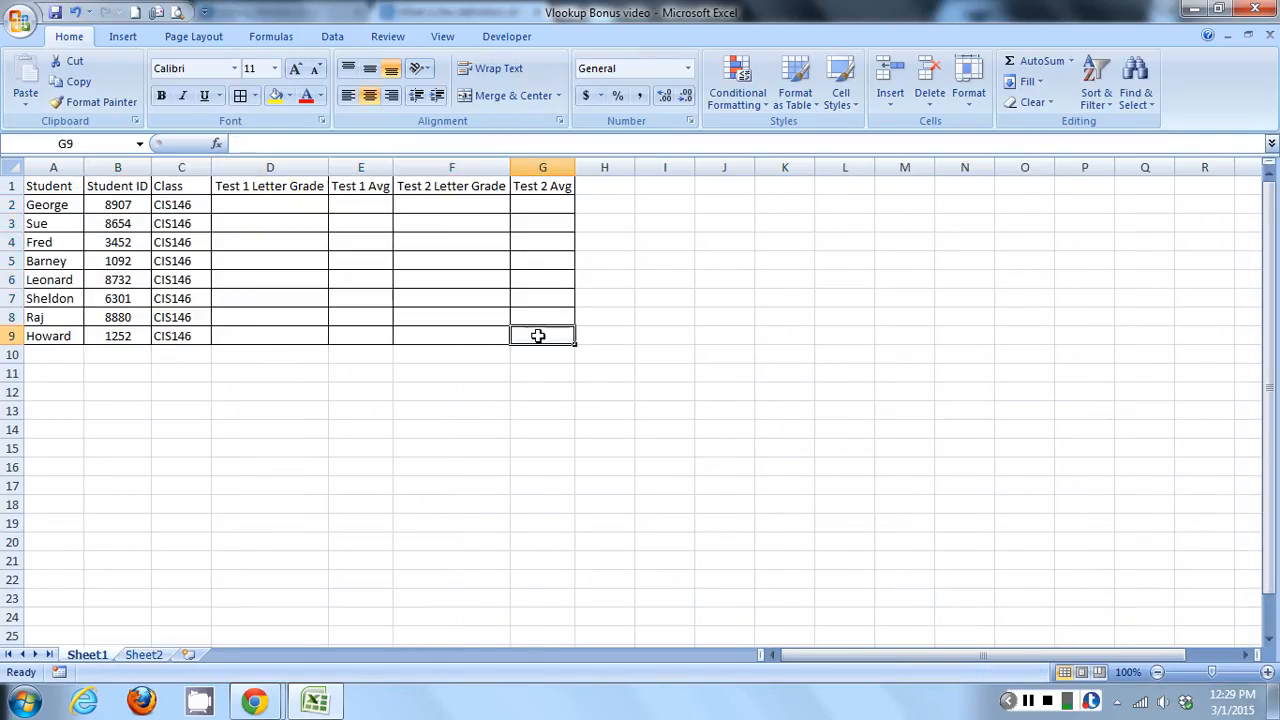
left_click(141, 656)
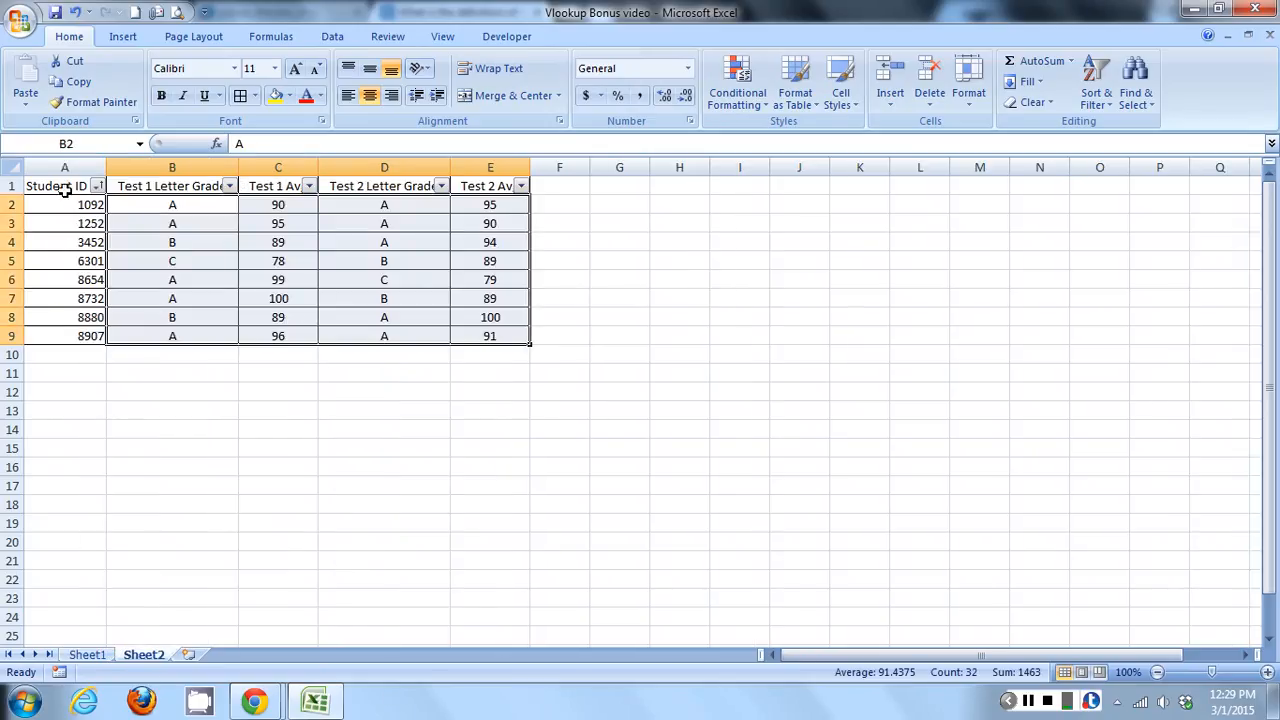
left_click(92, 655)
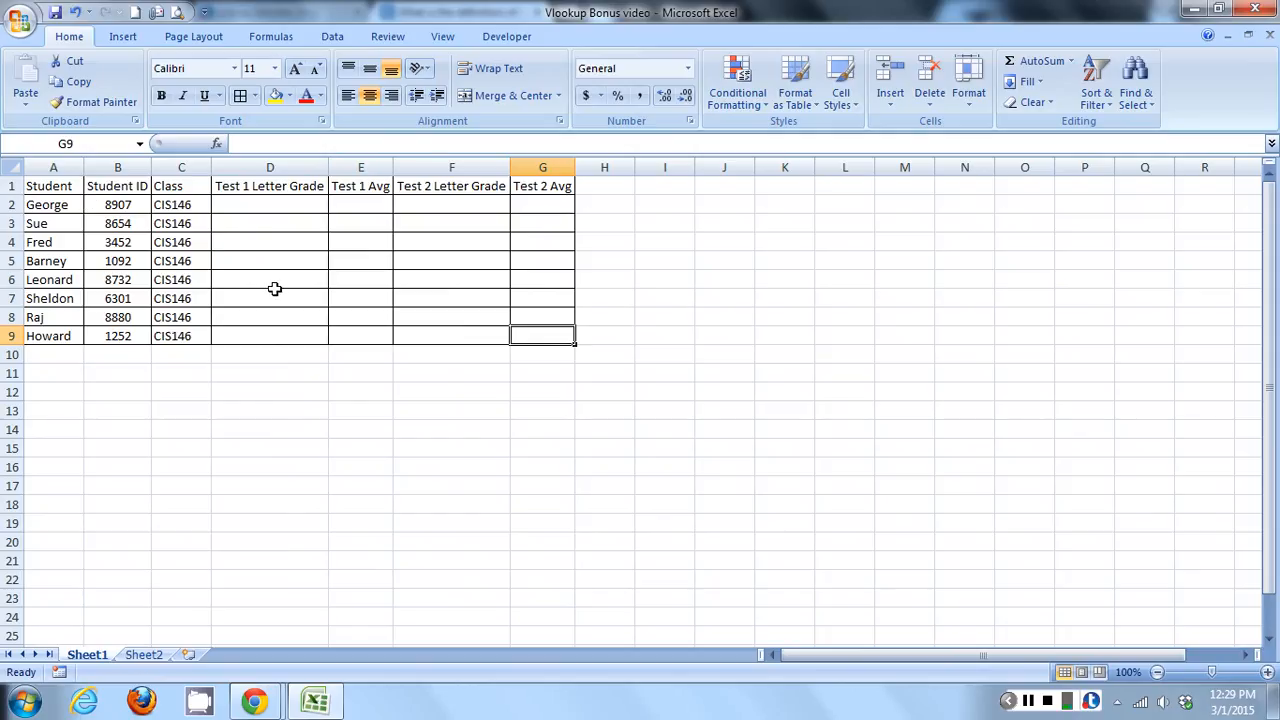
left_click(145, 657)
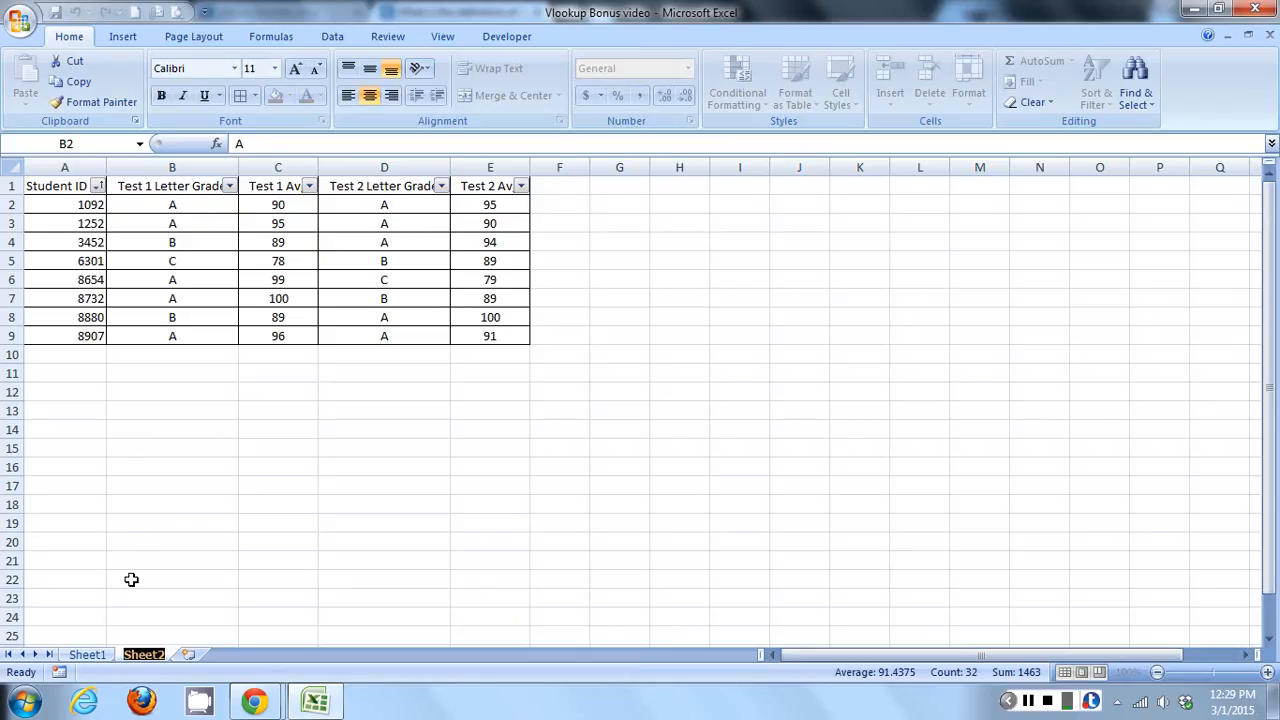
left_click(92, 658)
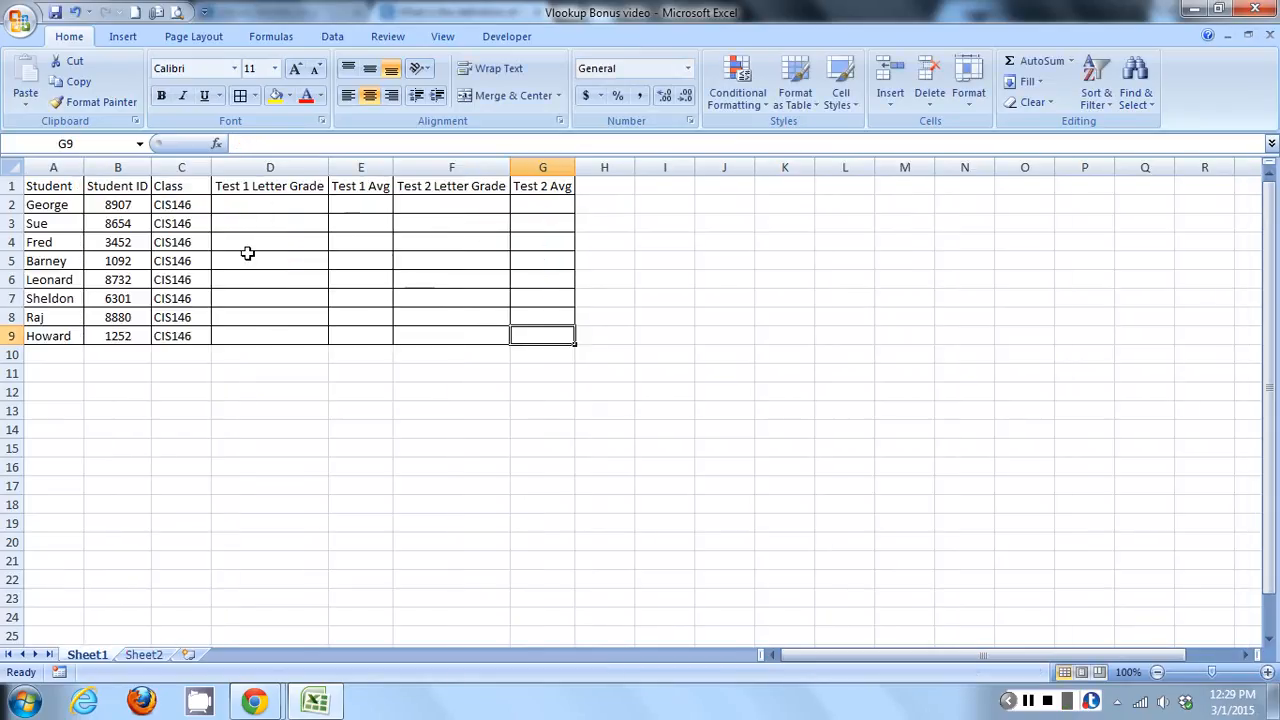
Start a VLOOKUP formula in Sheet1 cell D2 with the student ID in B2 as the lookup value.
left_click(257, 206)
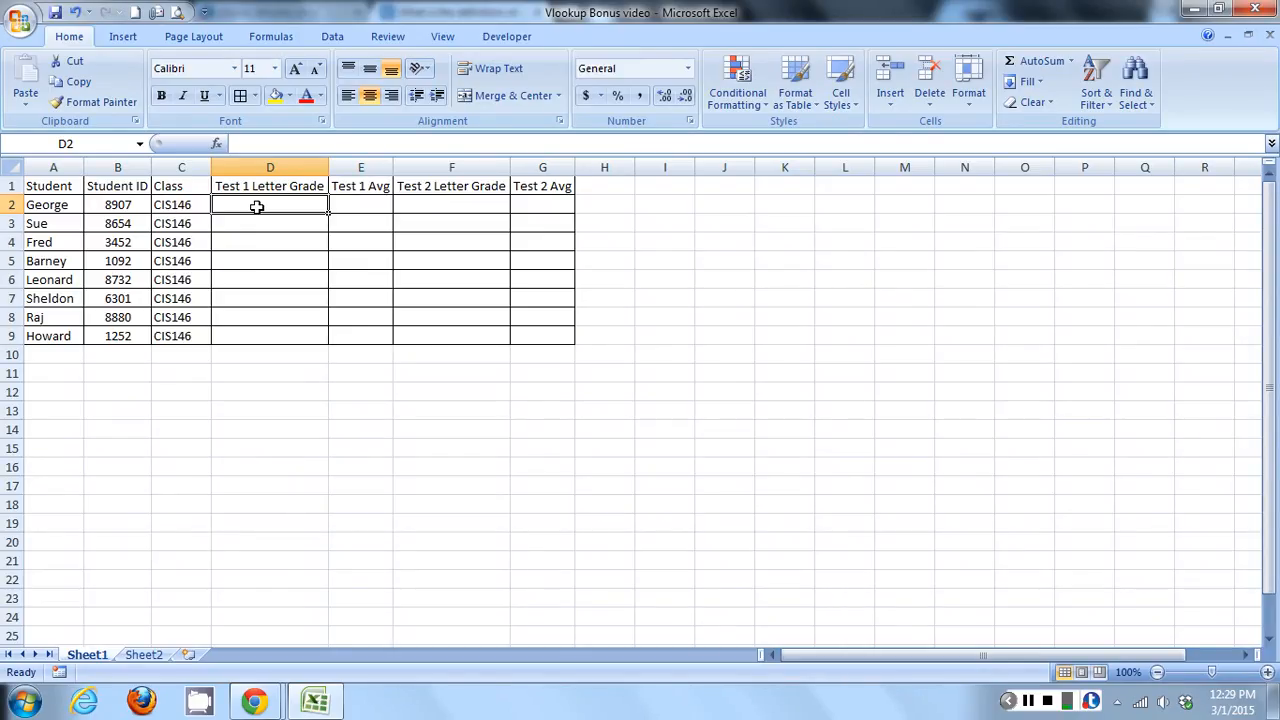
type("=")
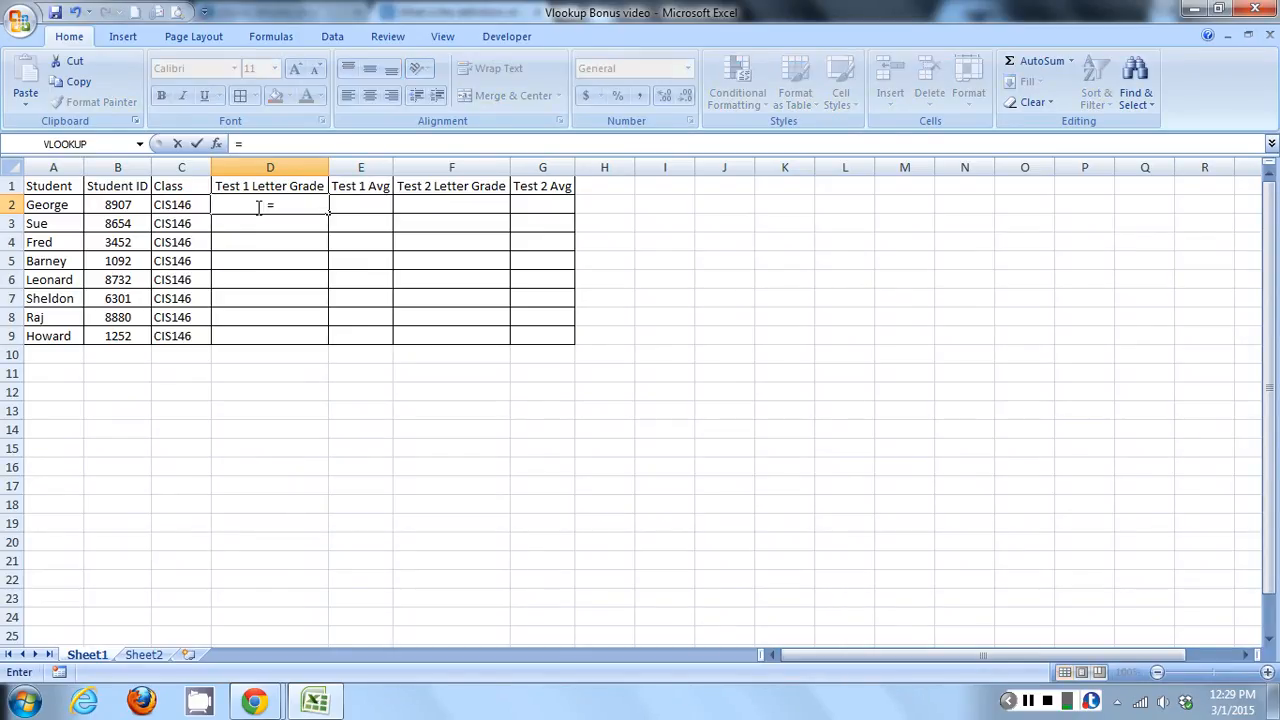
type("VLOOKU")
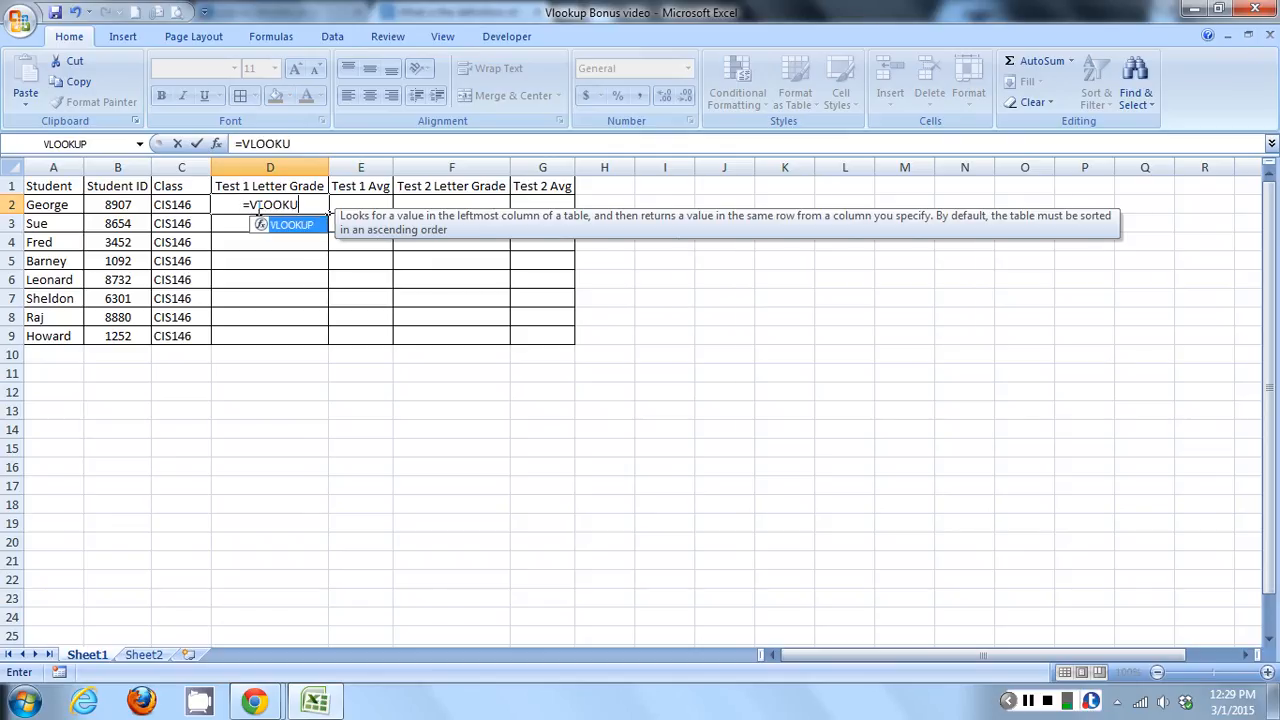
type("P(")
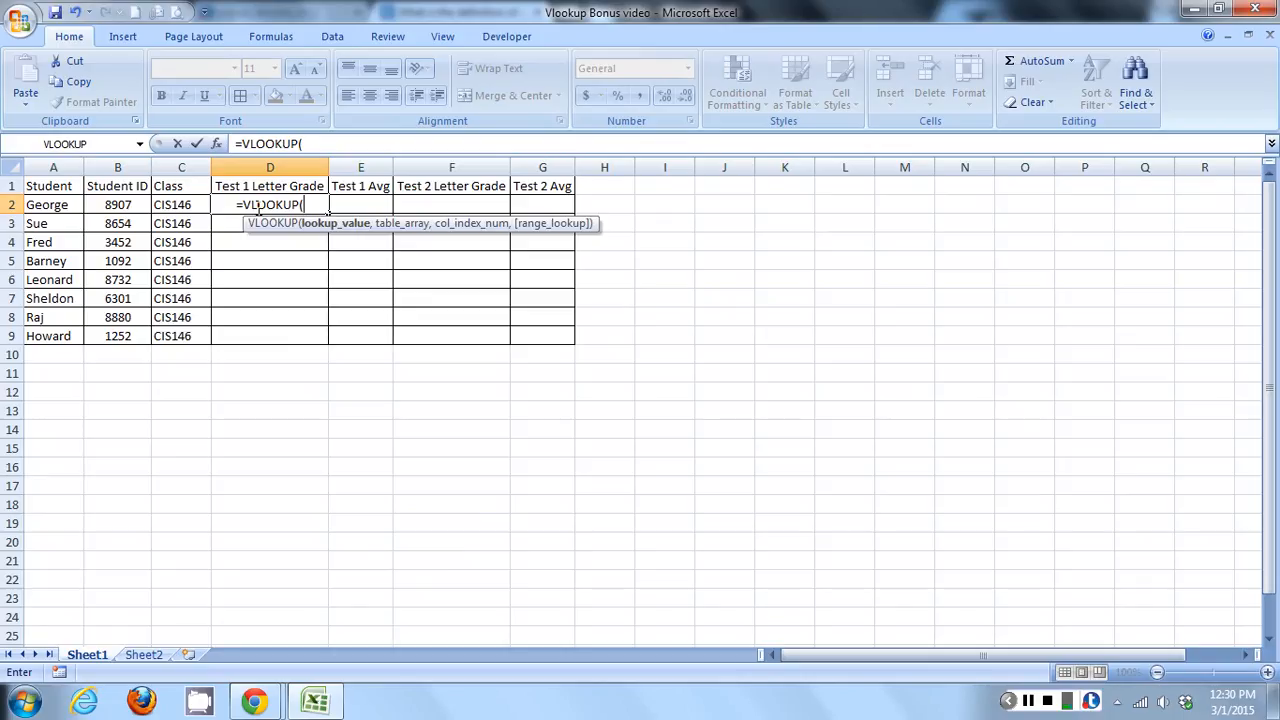
left_click(122, 205)
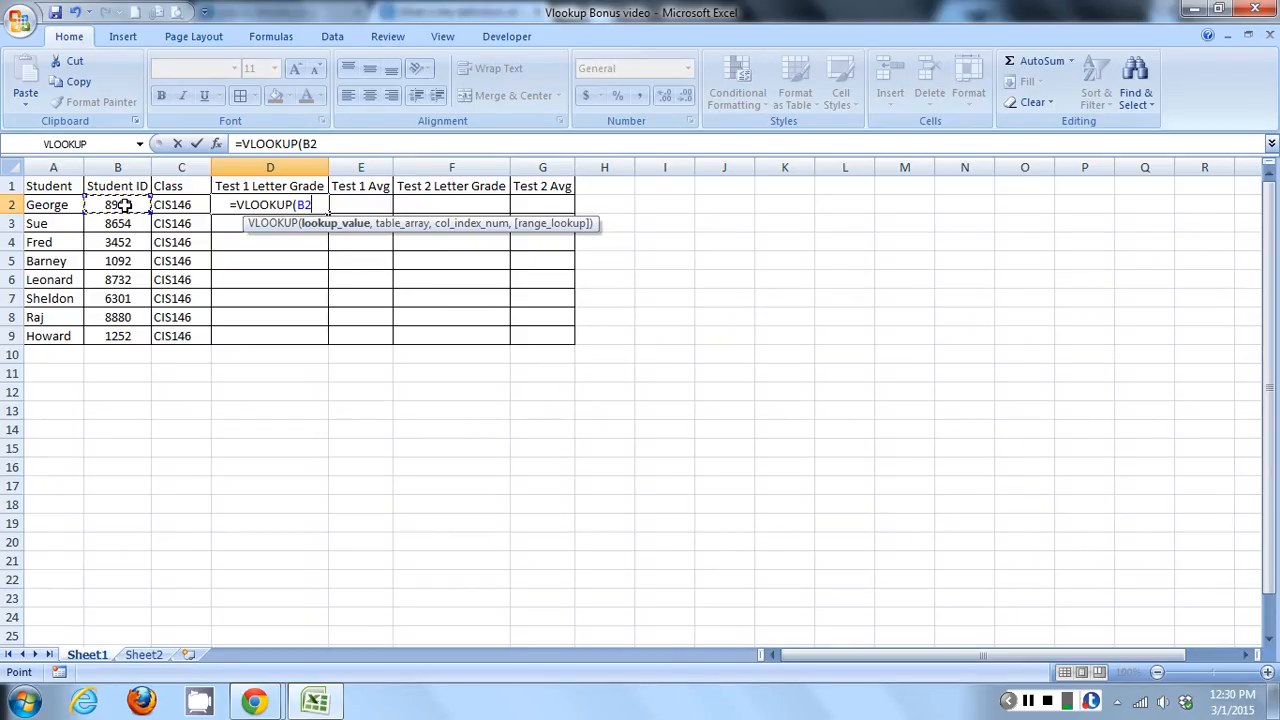
type(",")
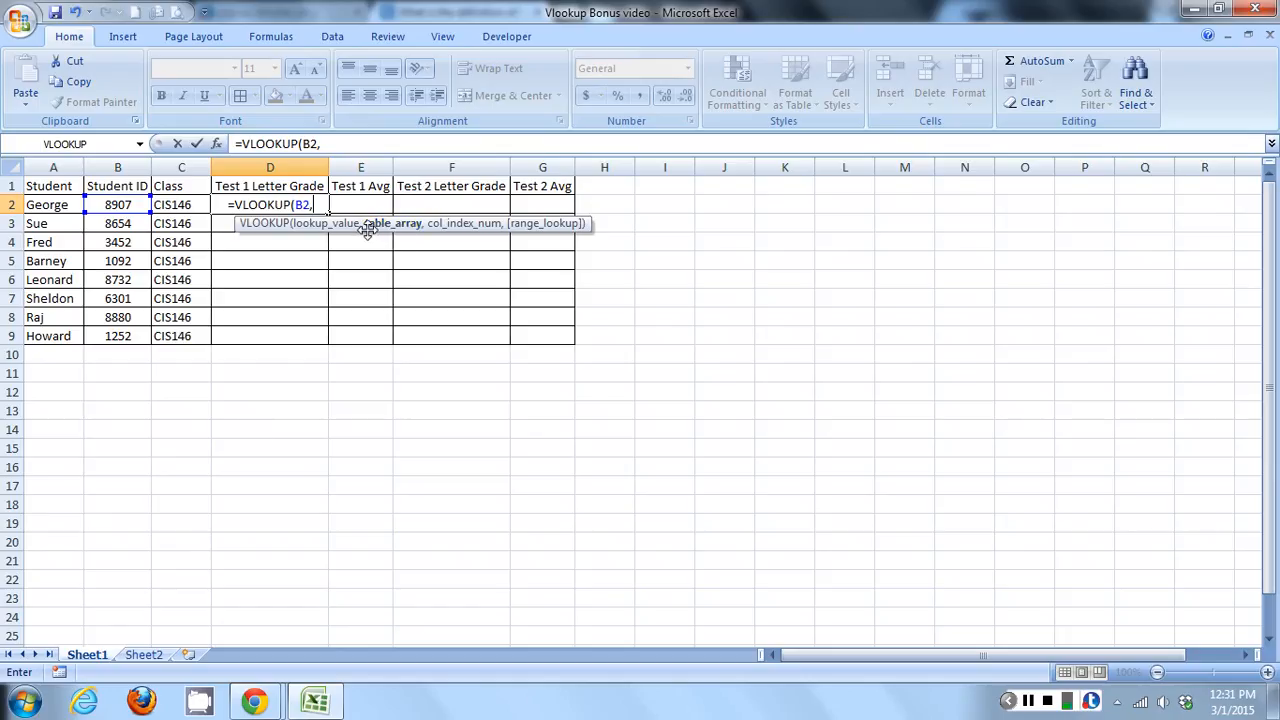
Set the formula's table array to columns A through E of Sheet2.
left_click(143, 656)
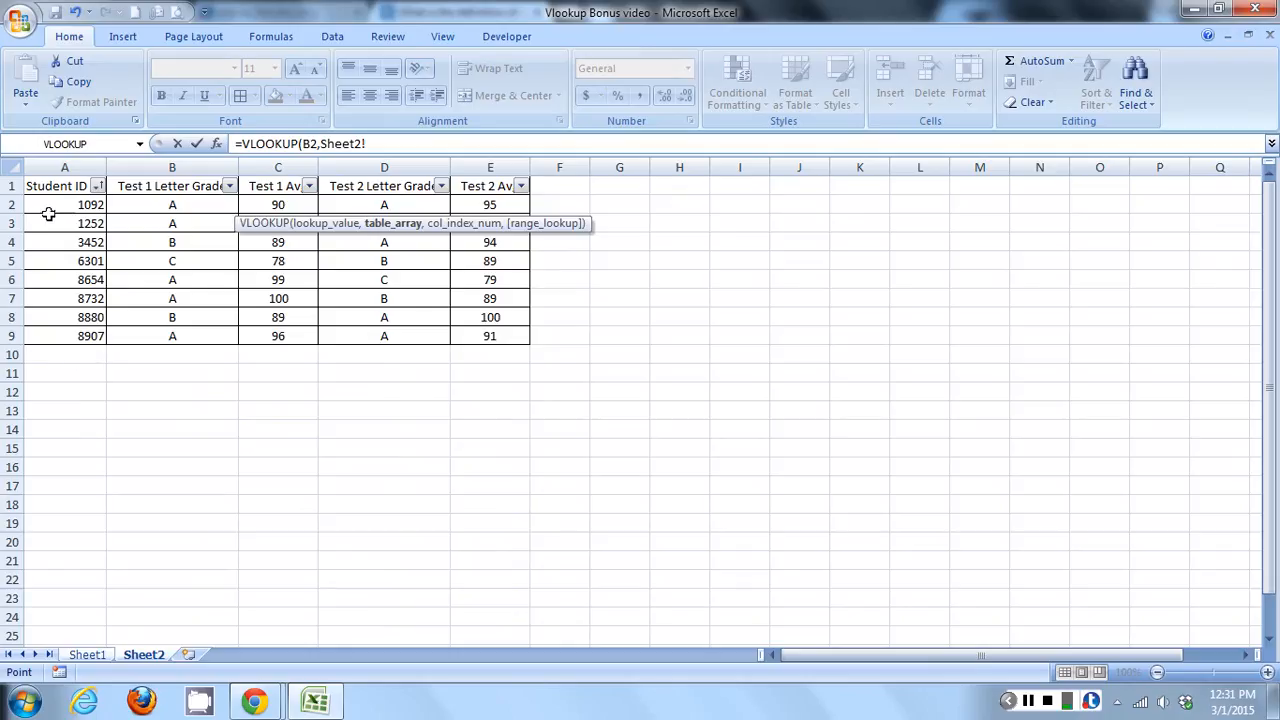
left_click_drag(62, 170, 508, 163)
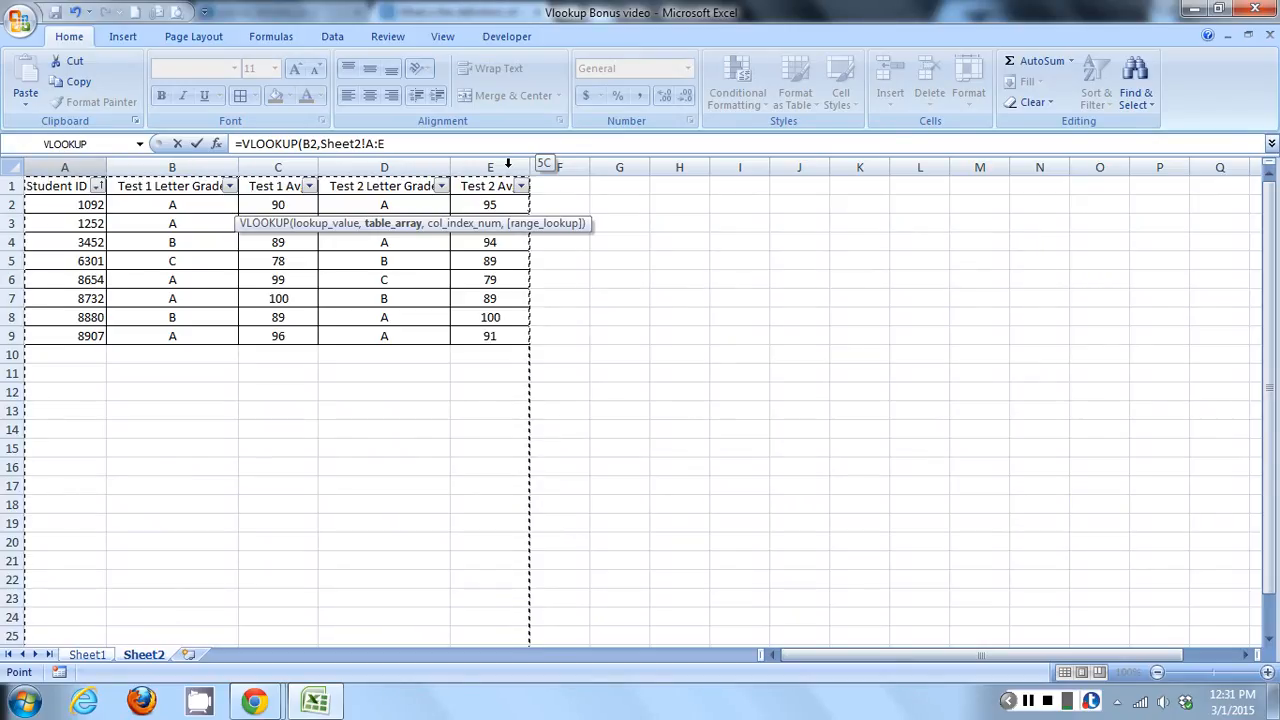
left_click_drag(508, 163, 508, 163)
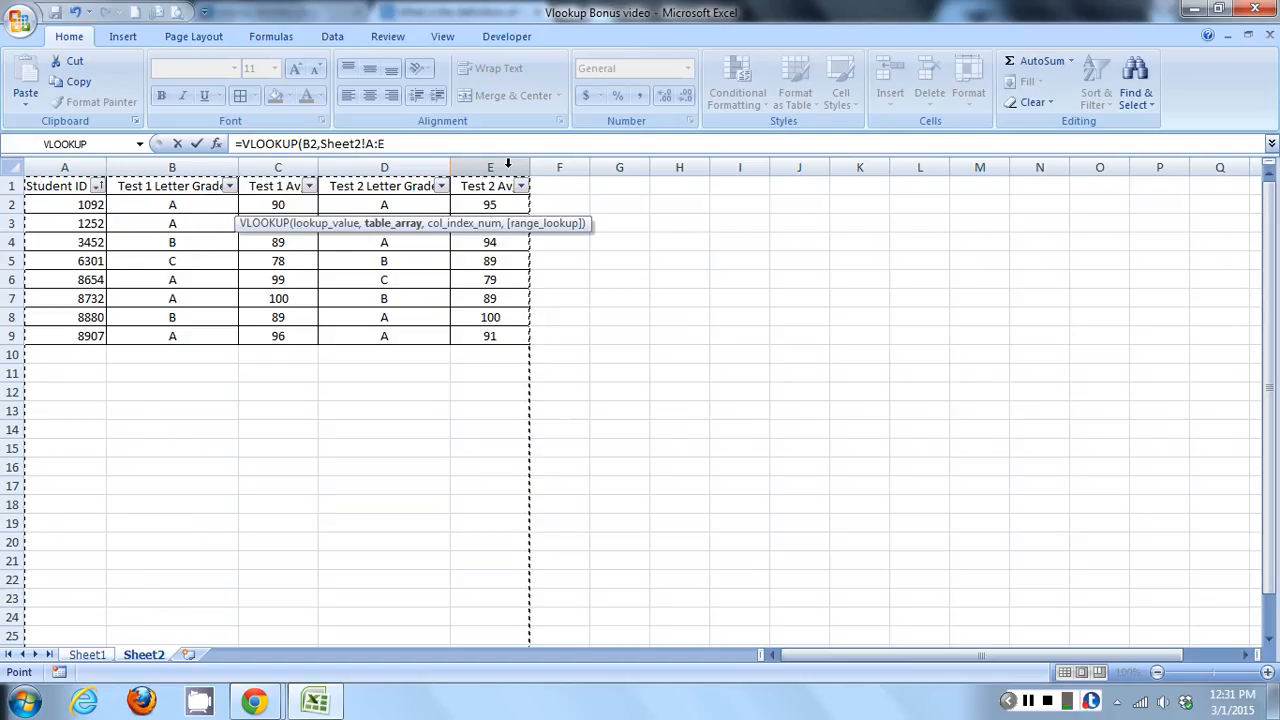
Complete the VLOOKUP formula in Sheet1 cell D2 with column index 2 and range lookup 0 for an exact match.
type(",")
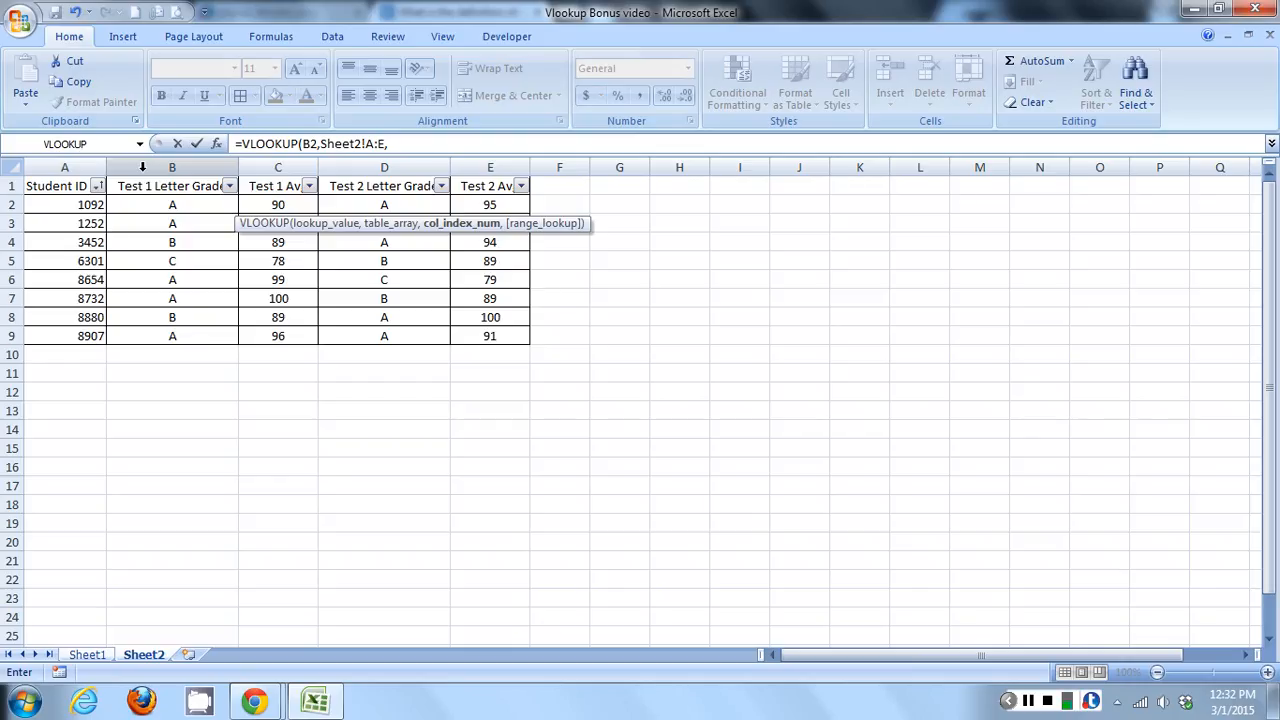
left_click(419, 144)
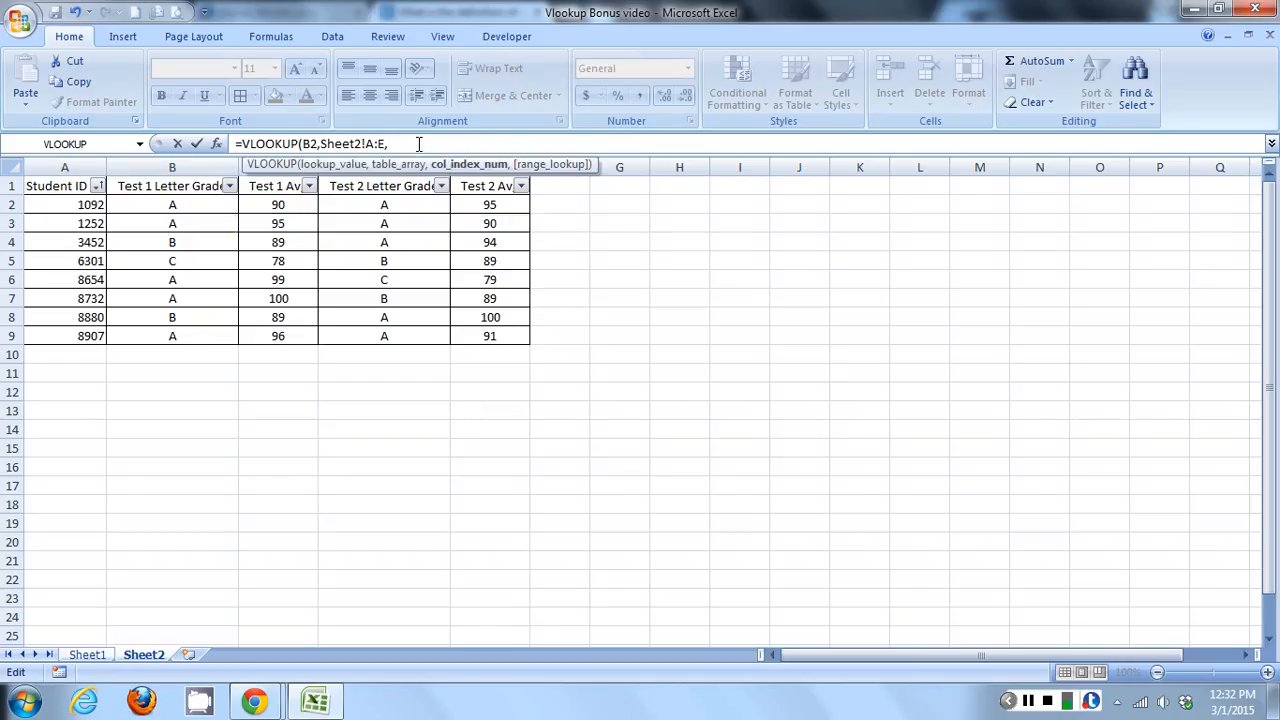
type("2,")
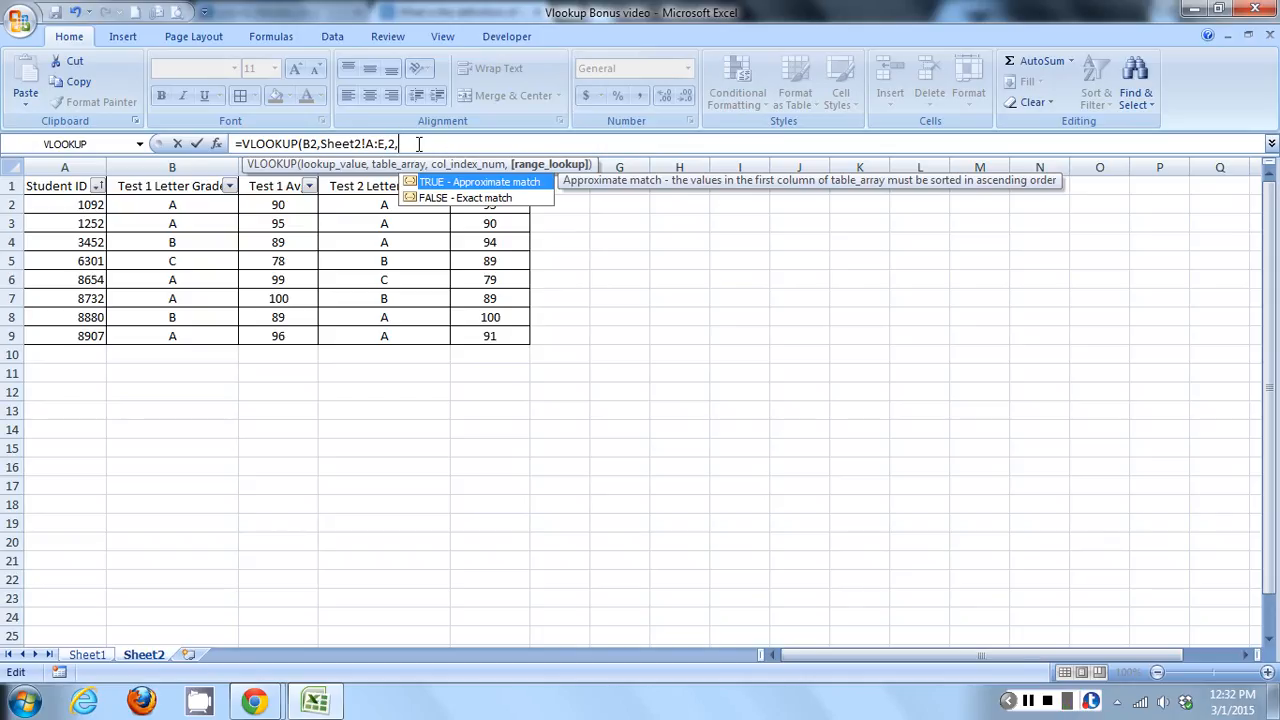
type("0")
type(")")
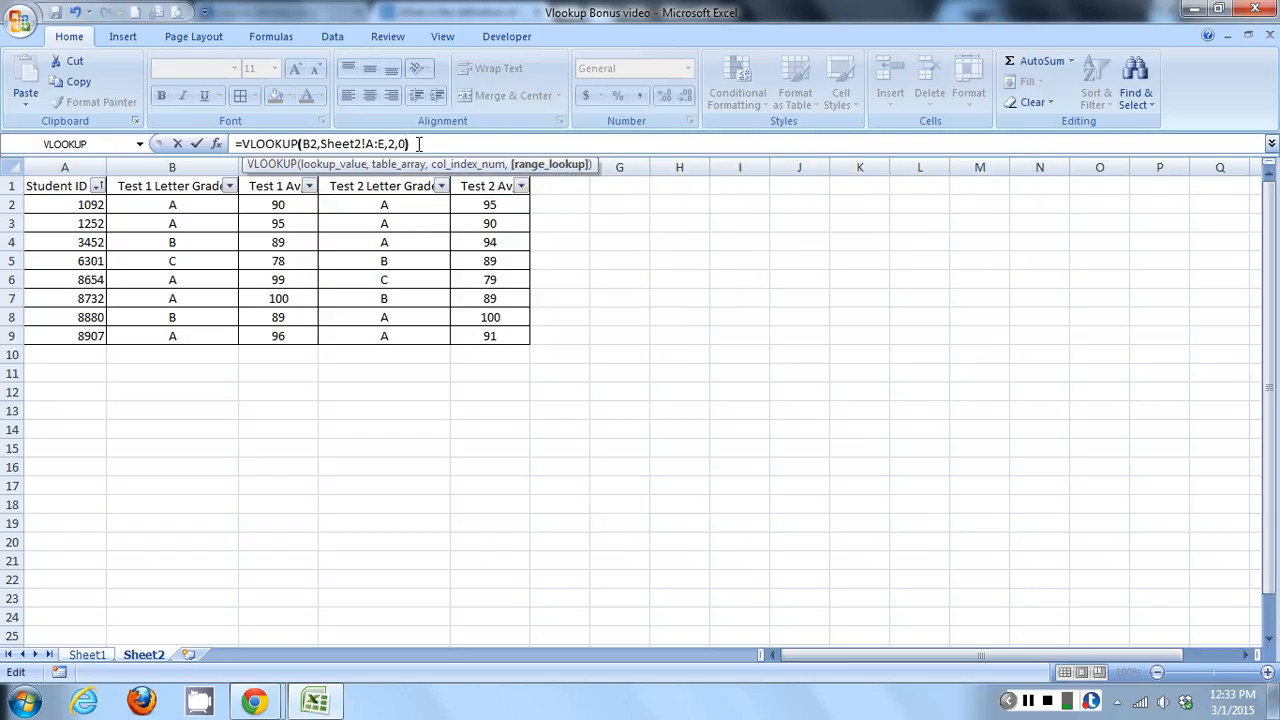
key("Return")
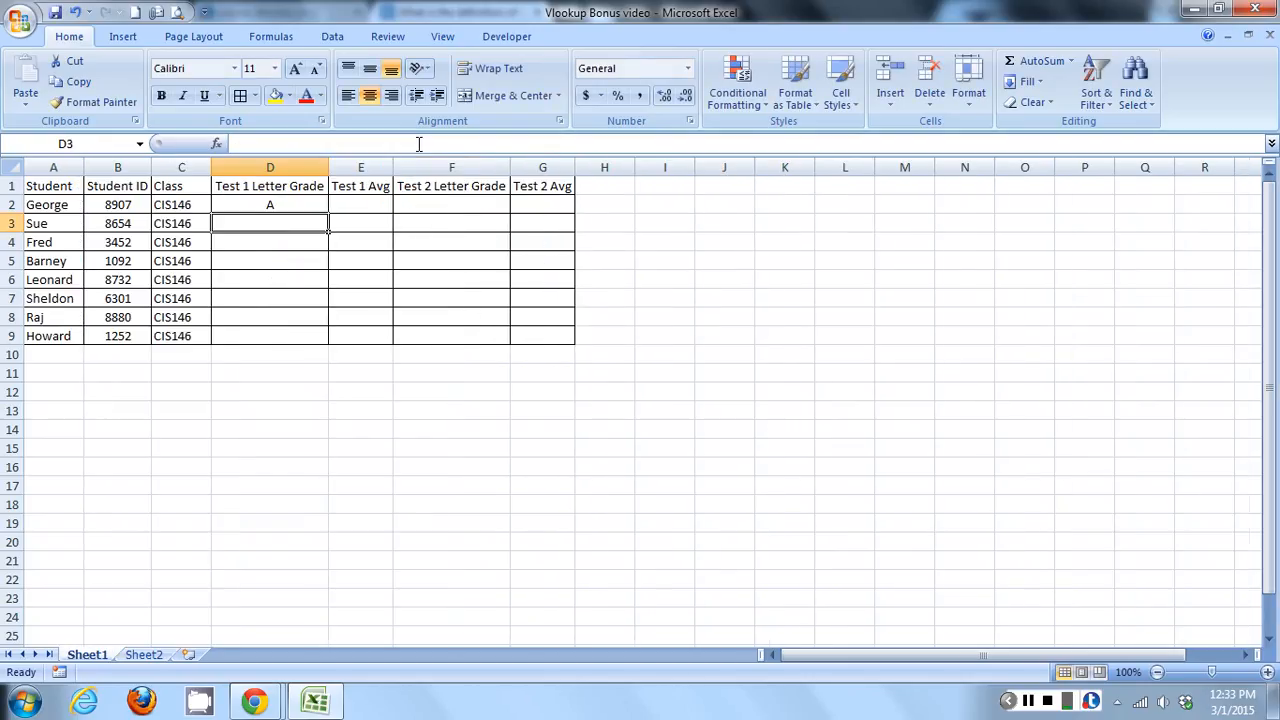
Copy the student ID from Sheet1 cell B2 and find it in Sheet2 to check the D2 lookup.
left_click(238, 205)
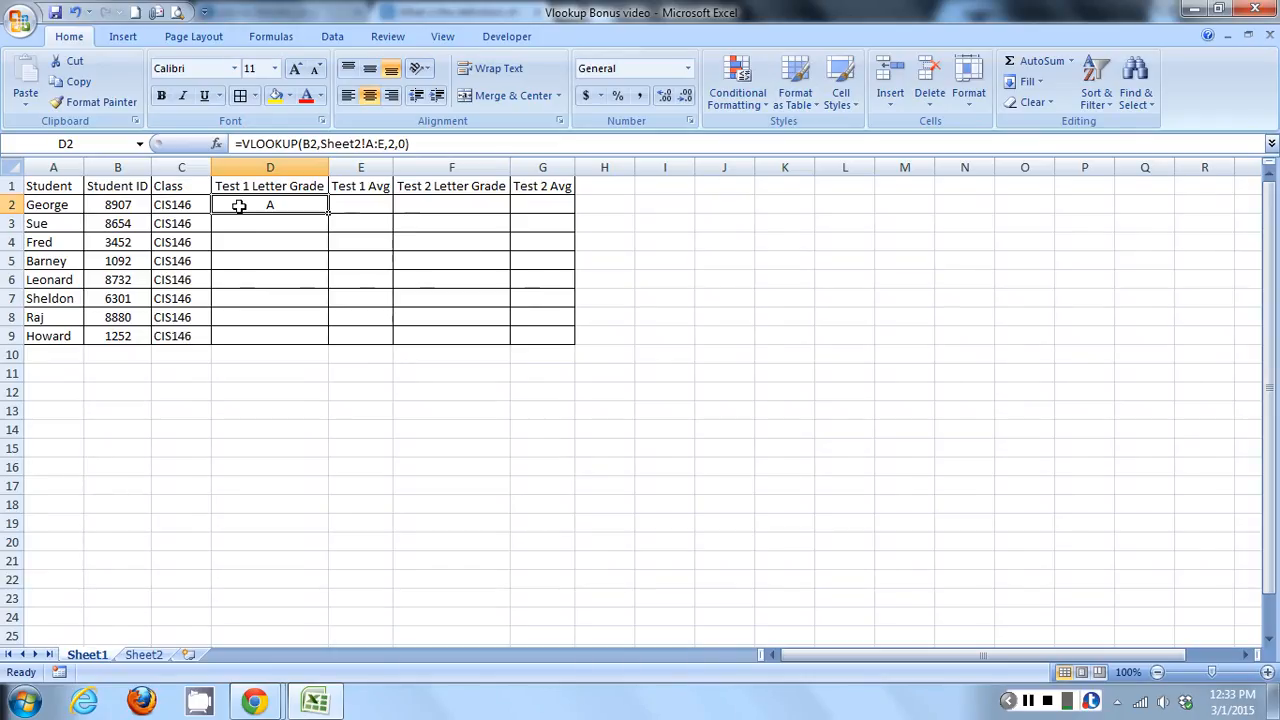
left_click(118, 205)
key("ctrl+c")
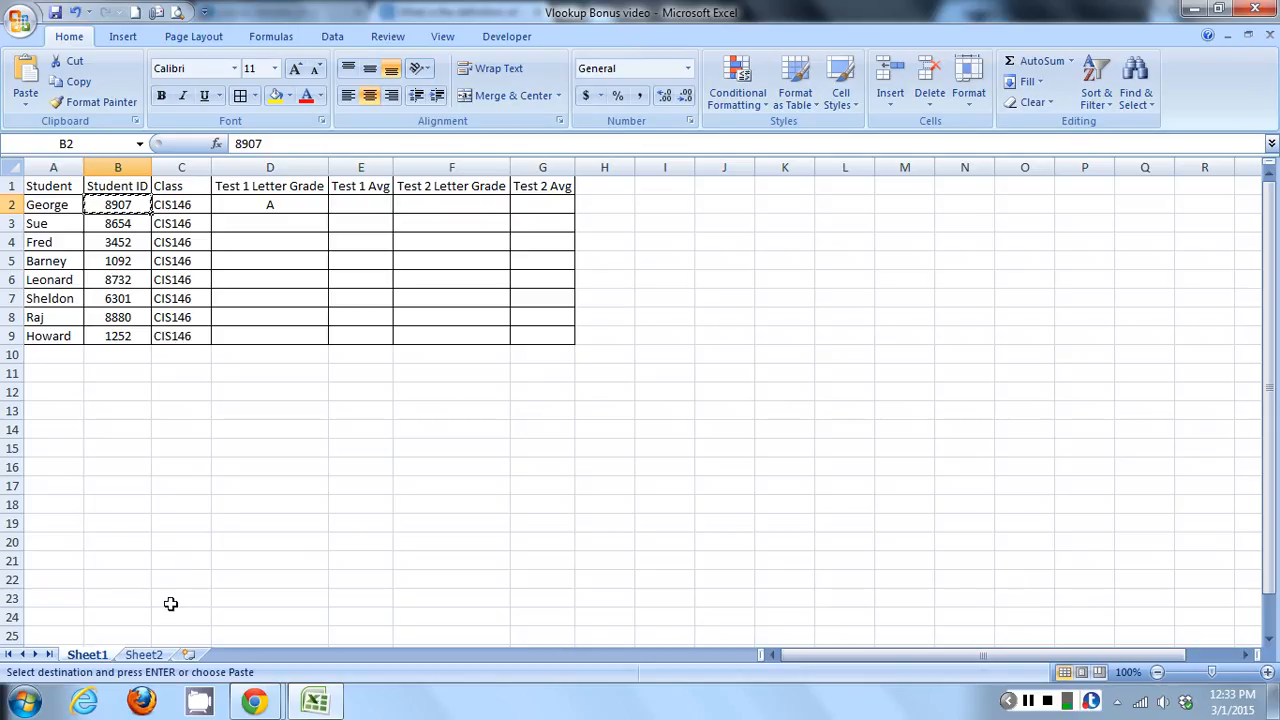
left_click(145, 652)
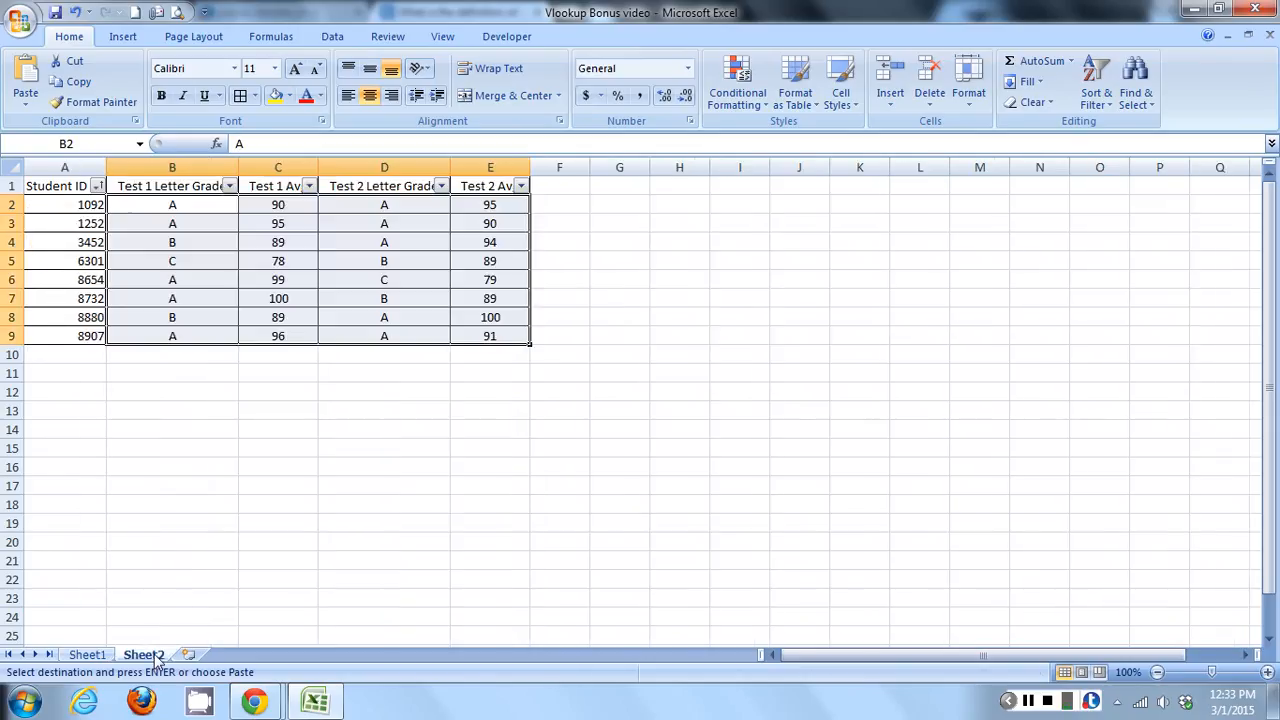
left_click(48, 188)
key("ctrl+f")
key("ctrl+v")
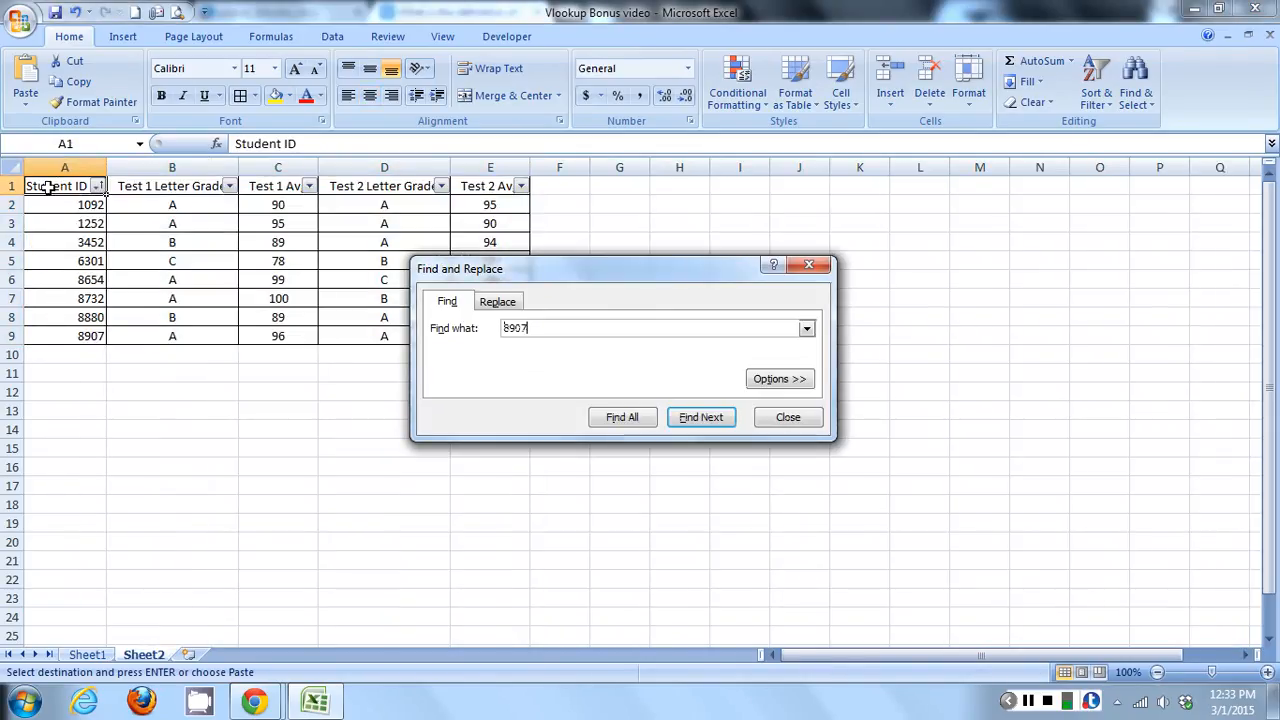
key("Return")
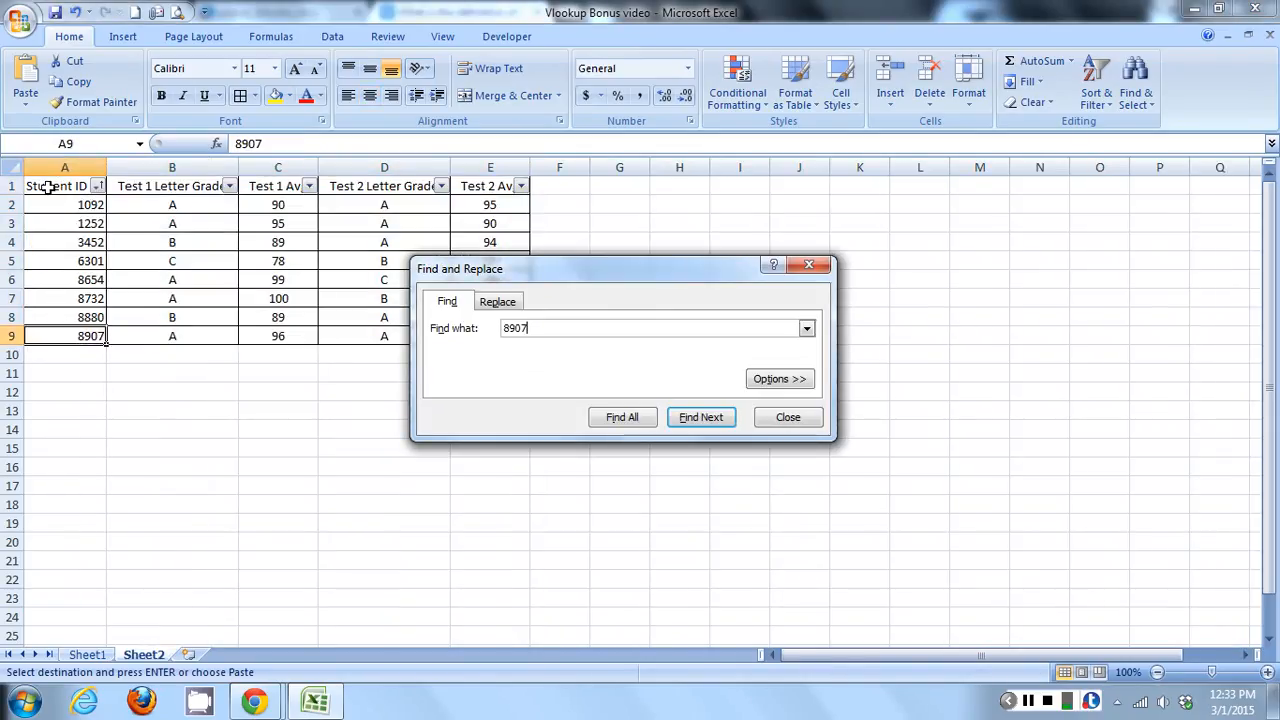
left_click(781, 424)
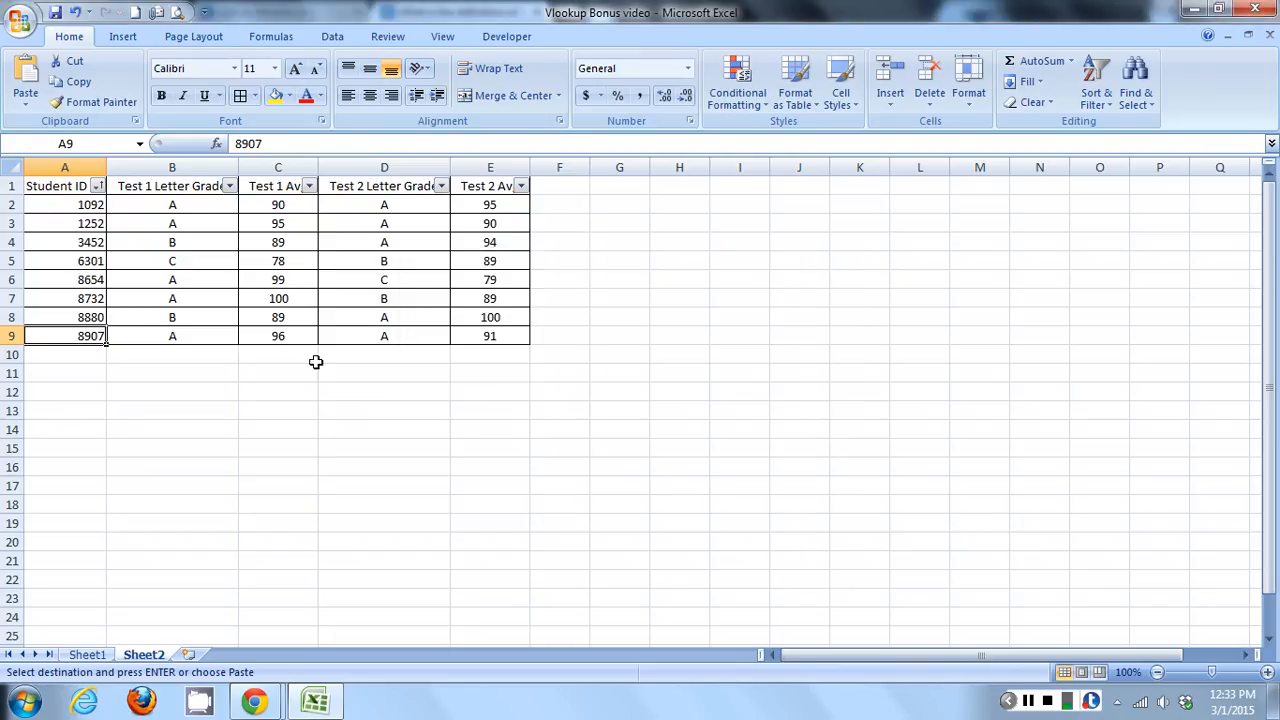
Check the Test 1 Letter Grade in row 9 of Sheet2, return to Sheet1 and clear the copy selection.
left_click(8, 336)
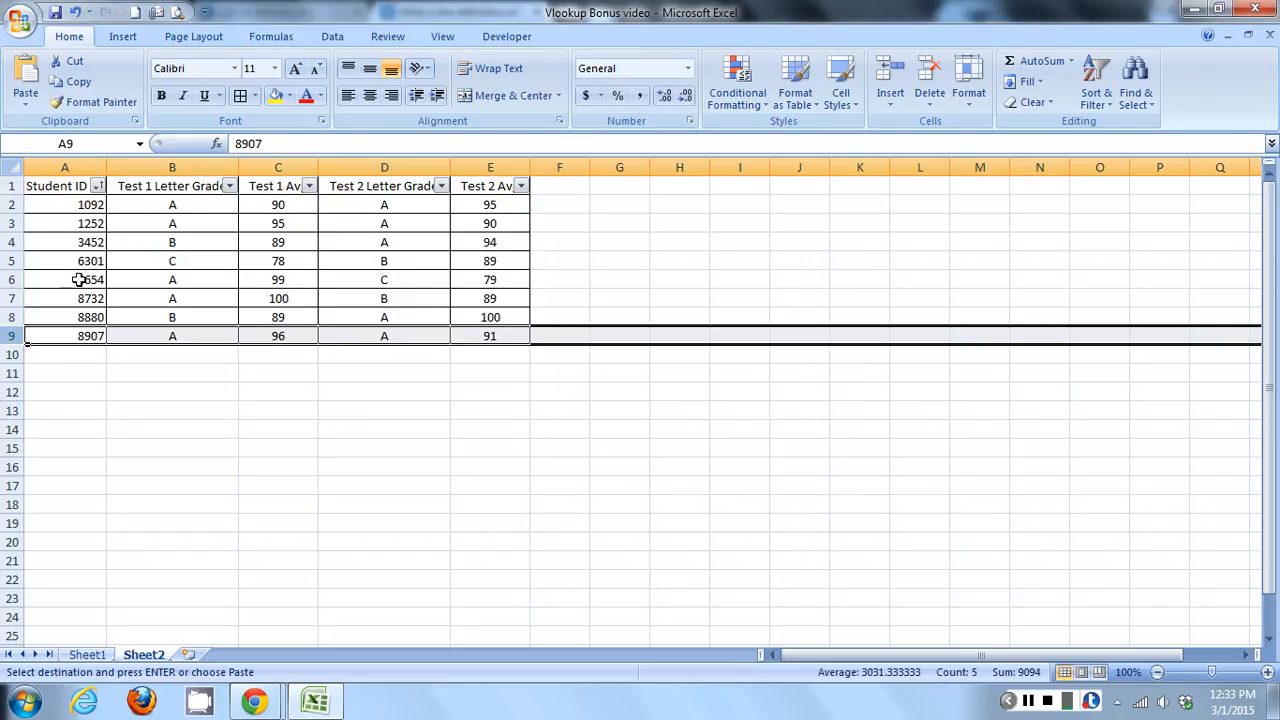
left_click(170, 165, "ctrl")
left_click(163, 338)
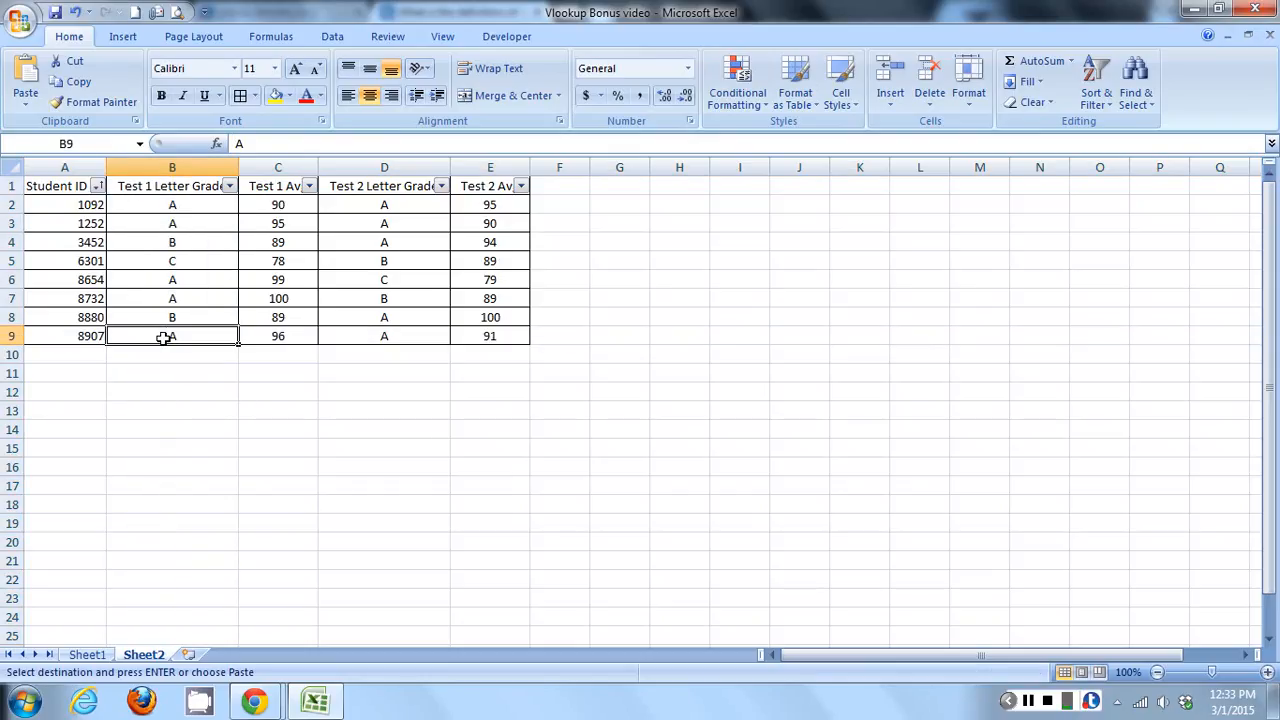
left_click(87, 654)
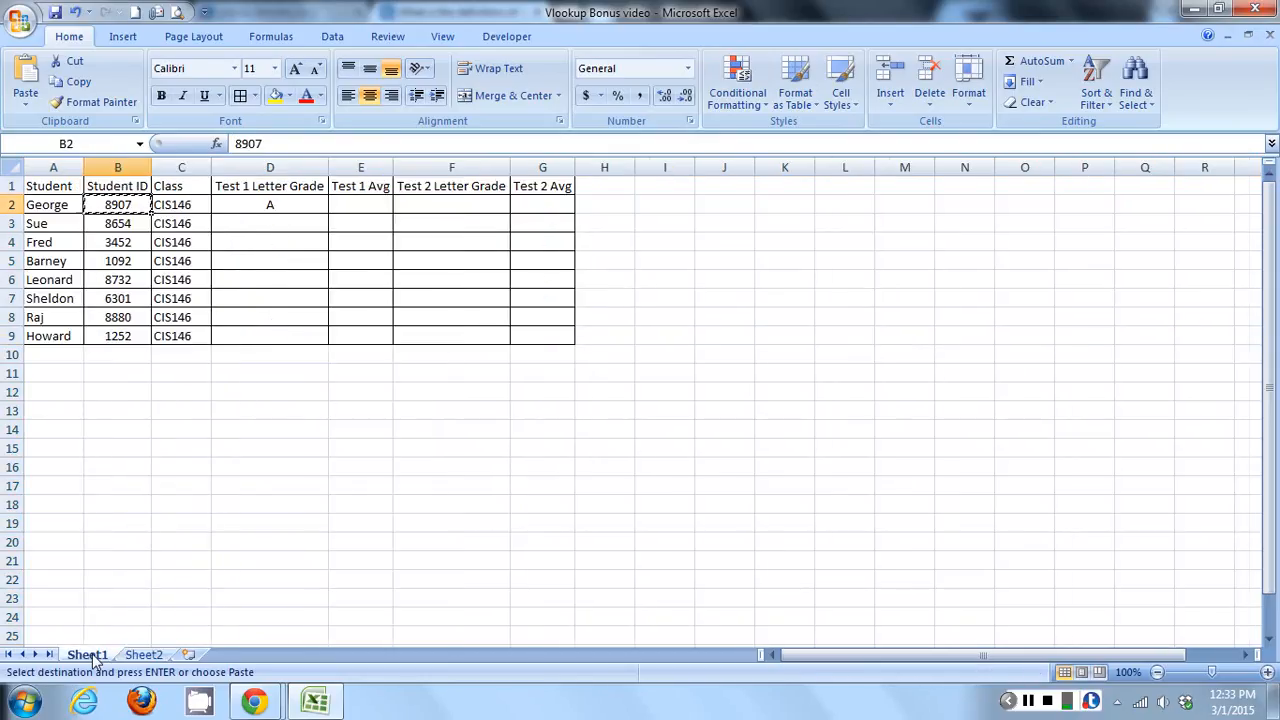
key("Escape")
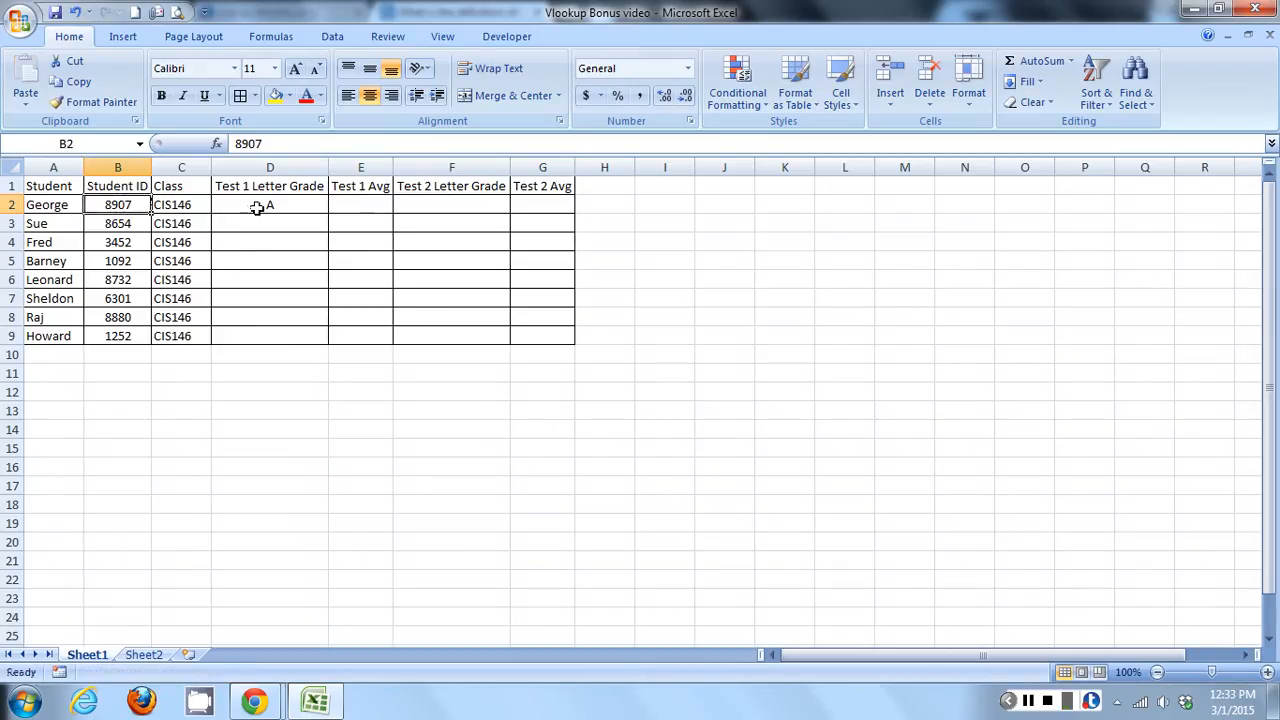
Fill the VLOOKUP formula from D2 down through D9 for the remaining students.
left_click(265, 205)
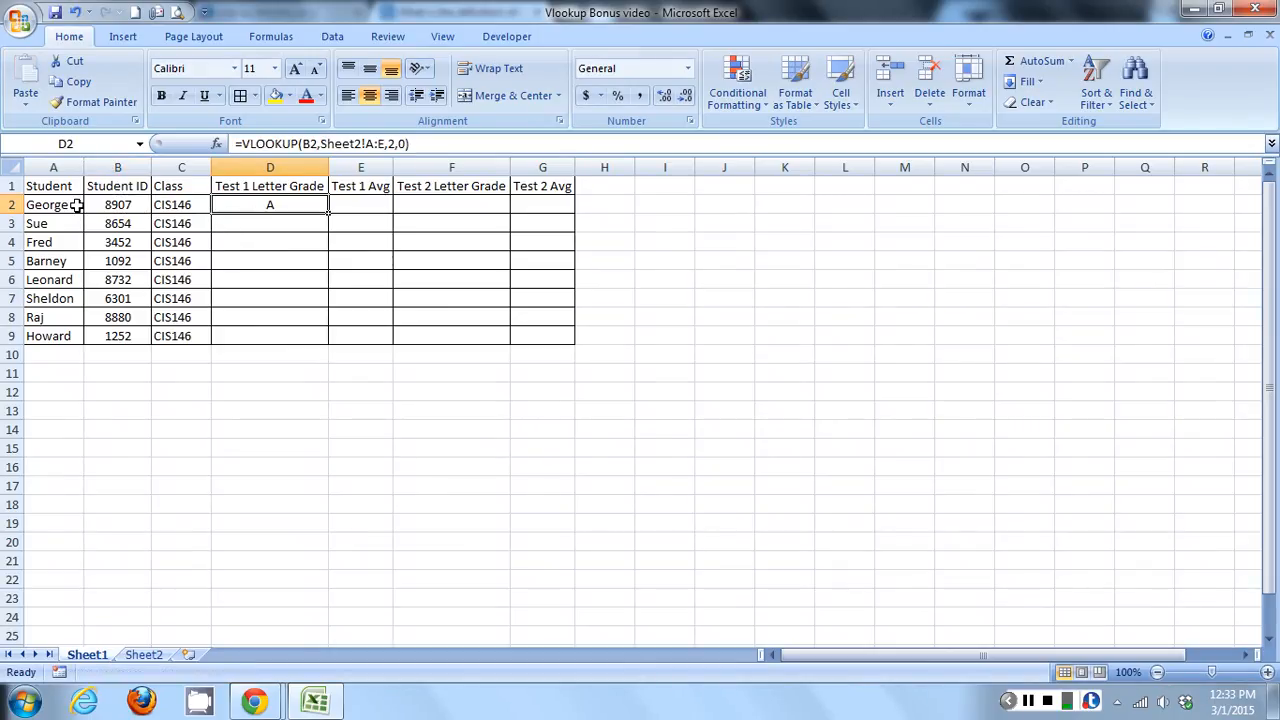
left_click_drag(42, 225, 56, 335)
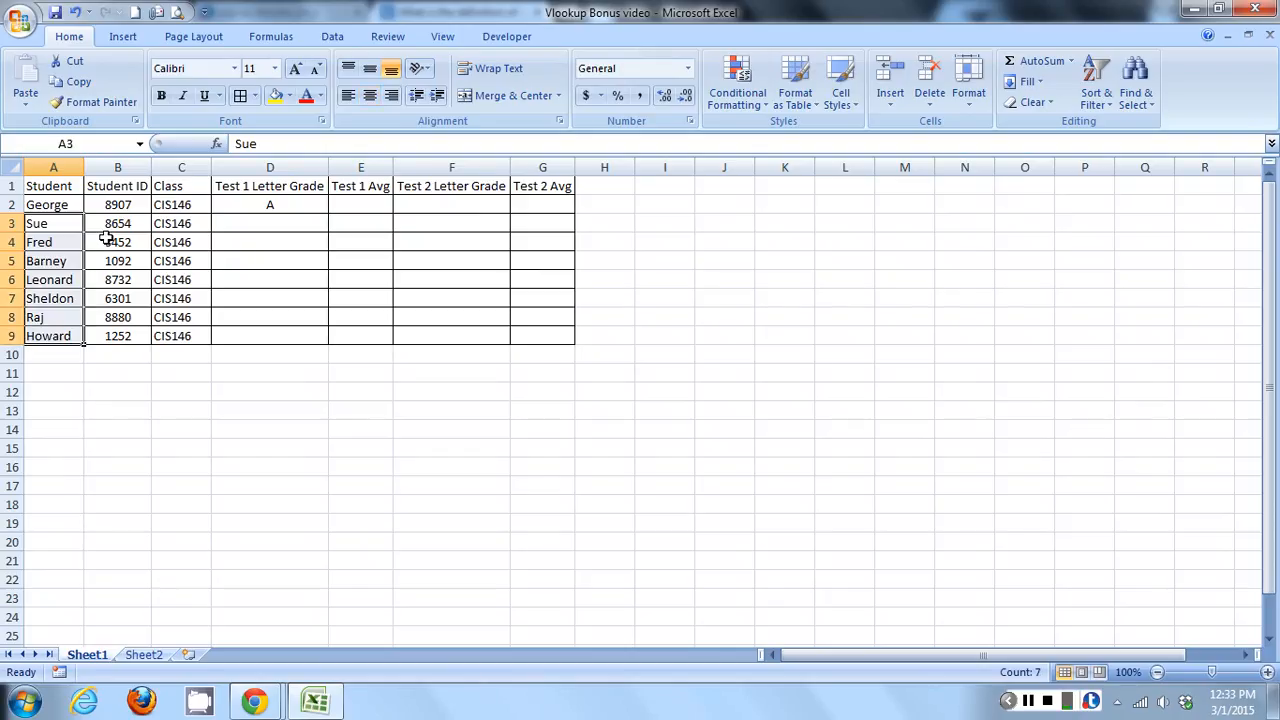
left_click(277, 206)
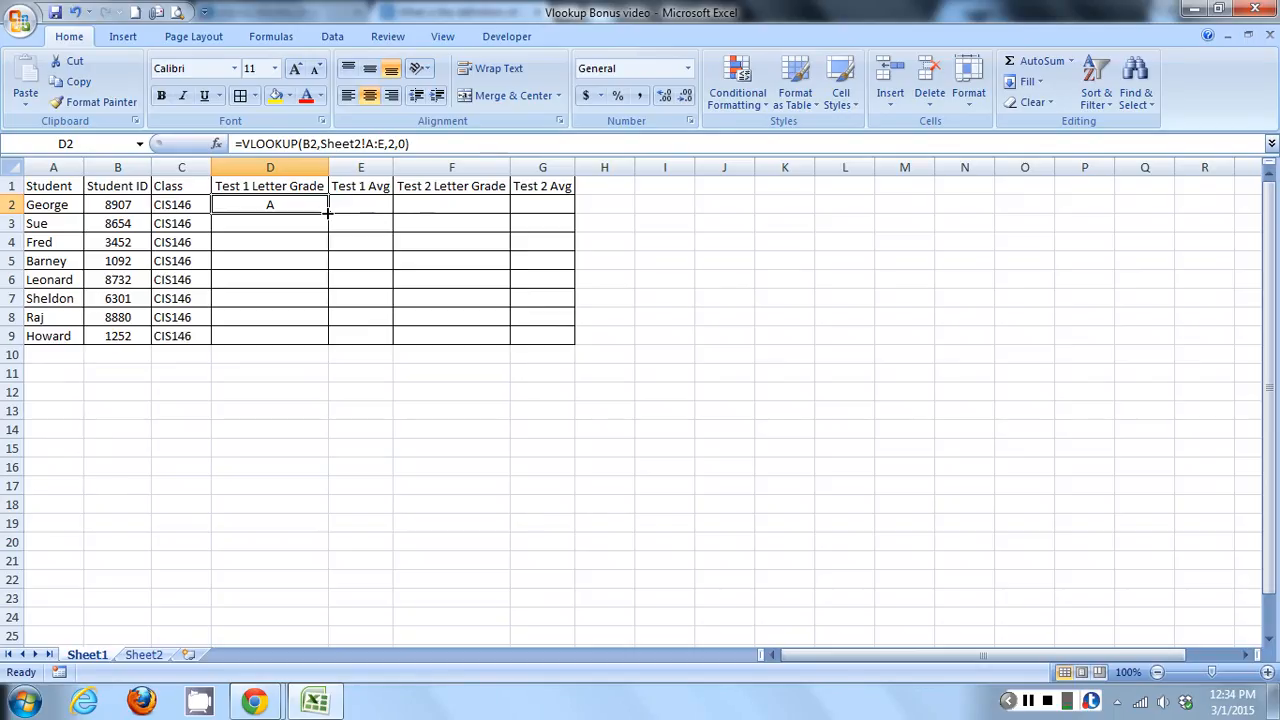
left_click_drag(327, 213, 327, 213)
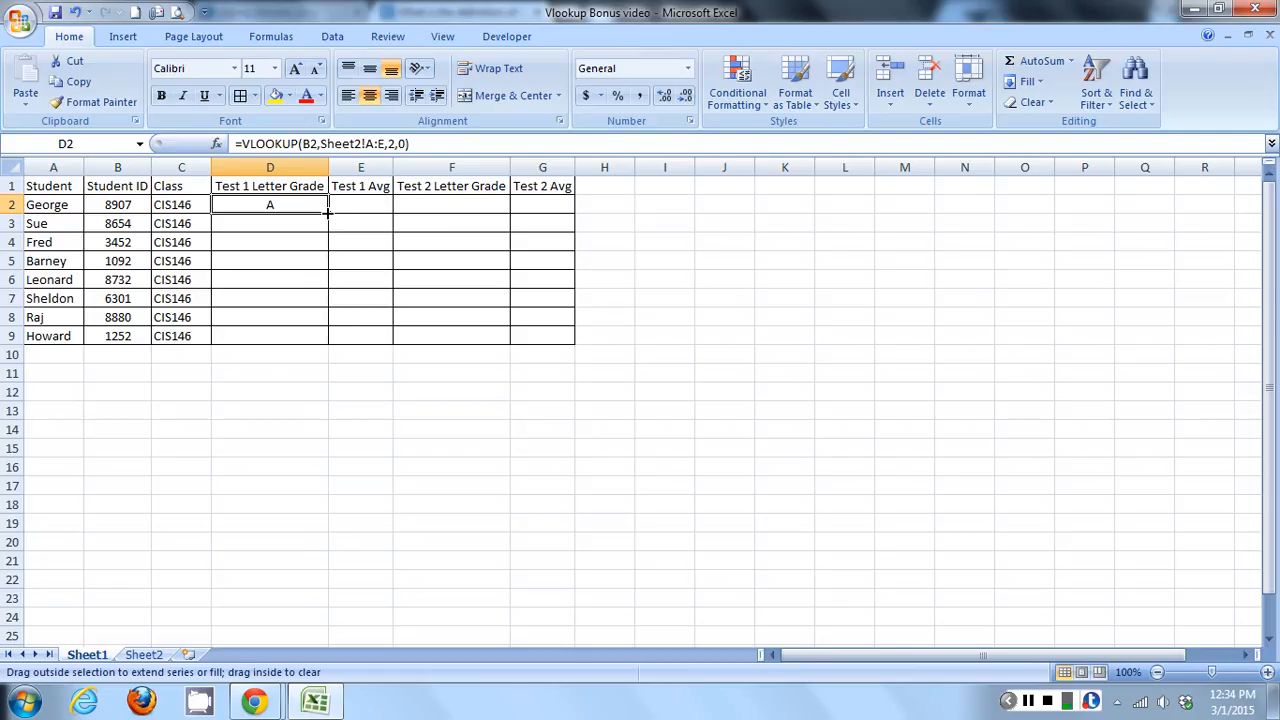
left_click_drag(327, 213, 327, 343)
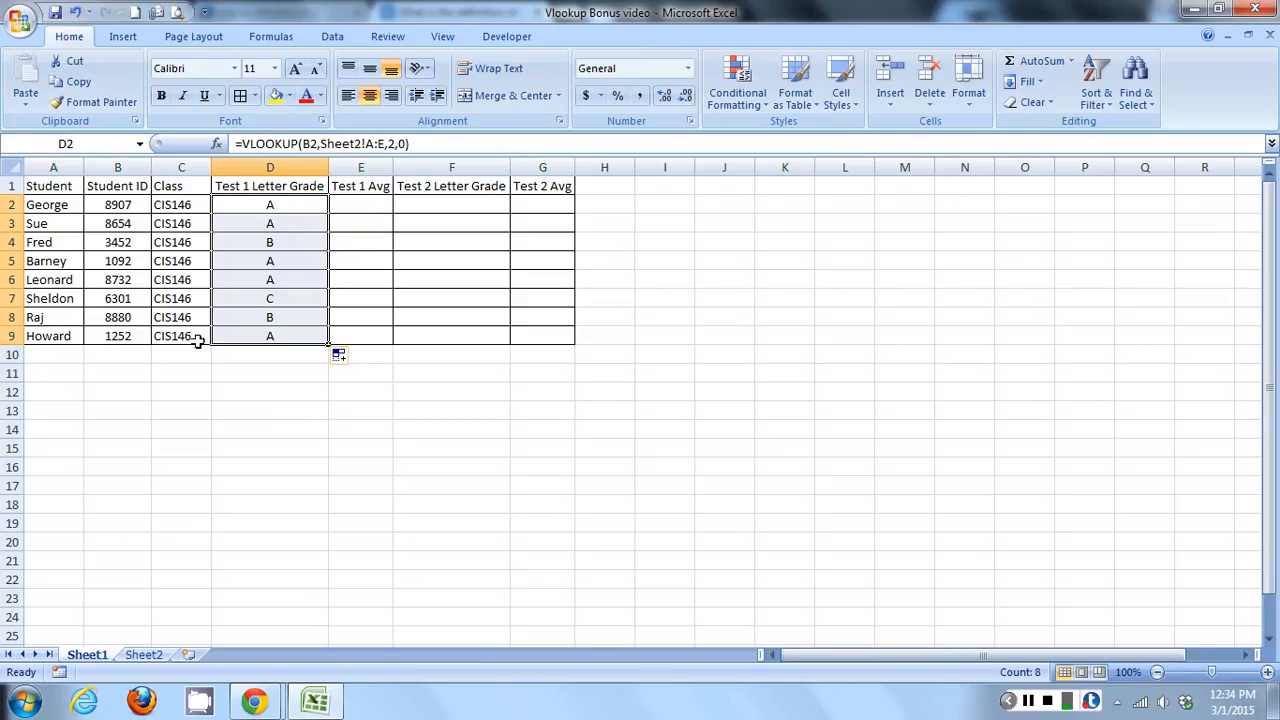
Inspect the formulas in D3 and D2, and compare them with the table range A1:E9 and row 9 on Sheet2.
left_click(295, 227)
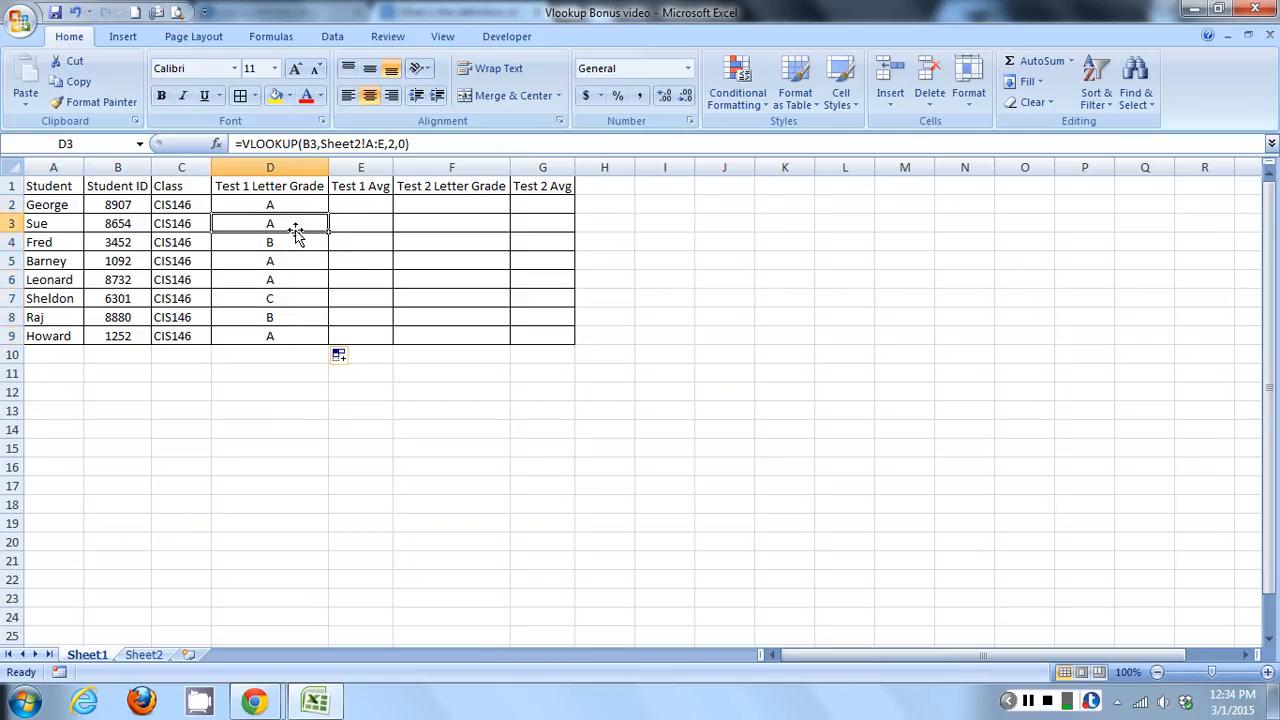
double_click(284, 203)
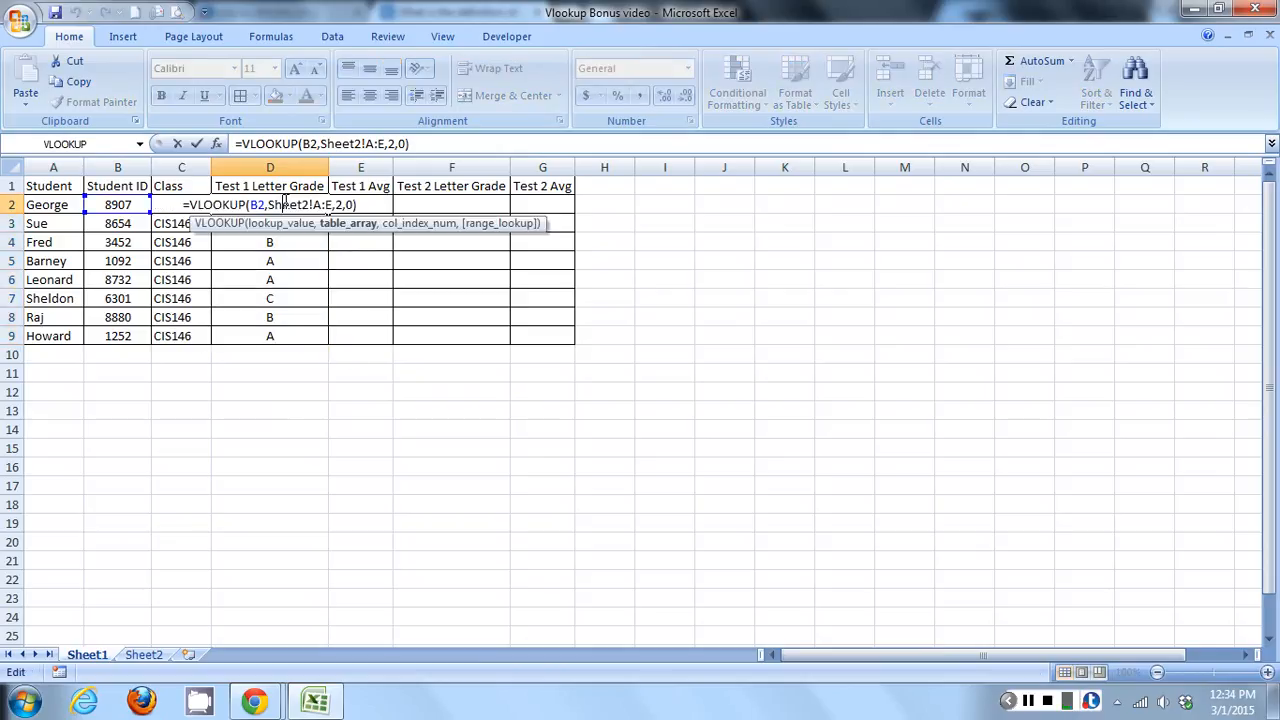
key("Escape")
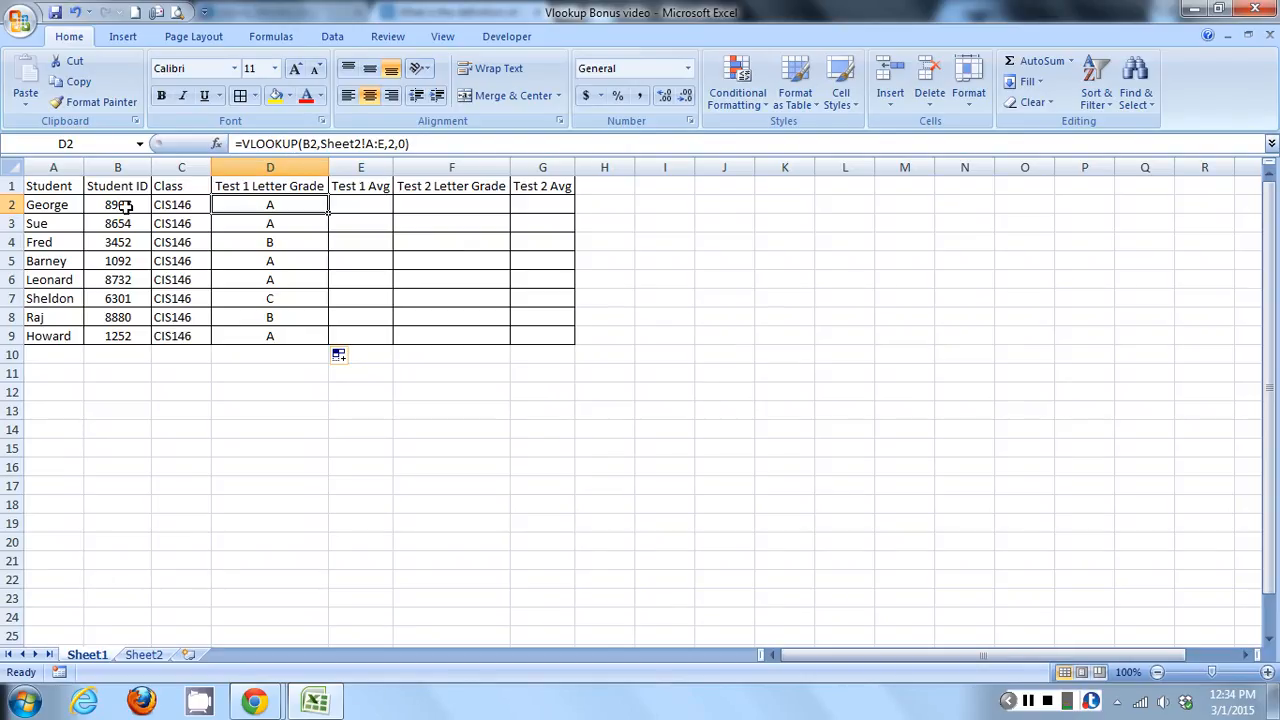
left_click(147, 656)
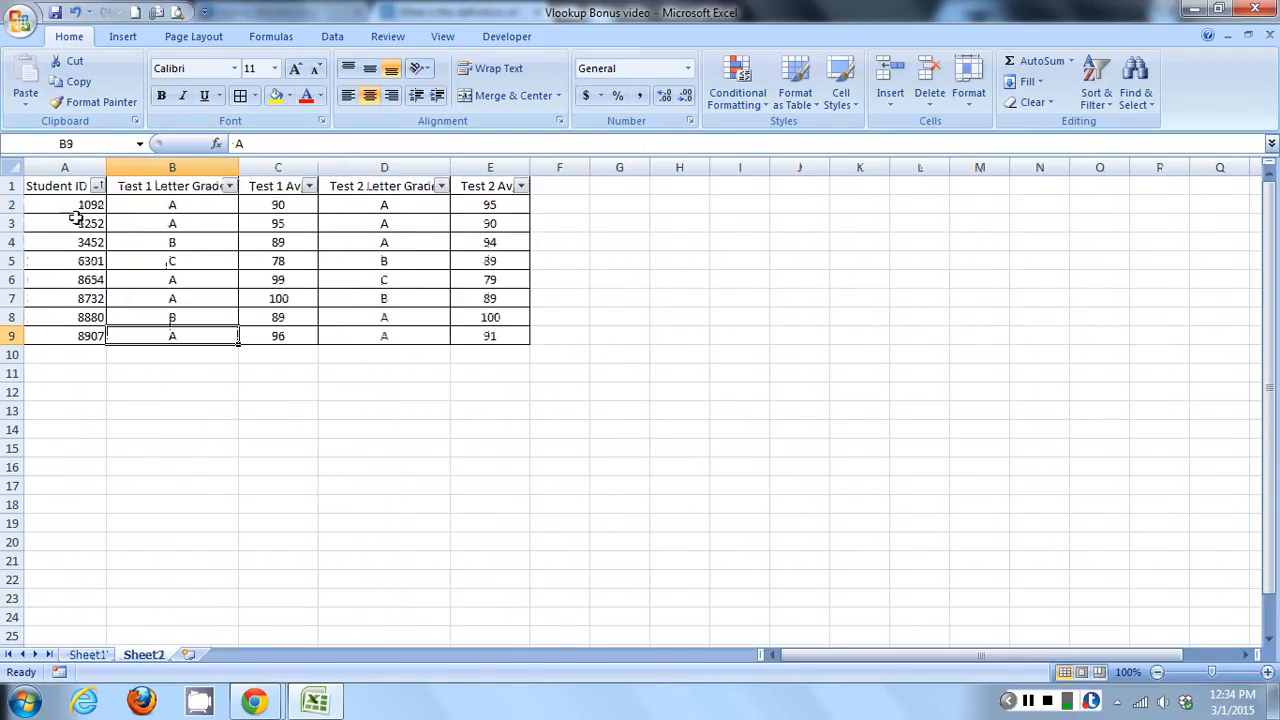
left_click_drag(48, 190, 467, 340)
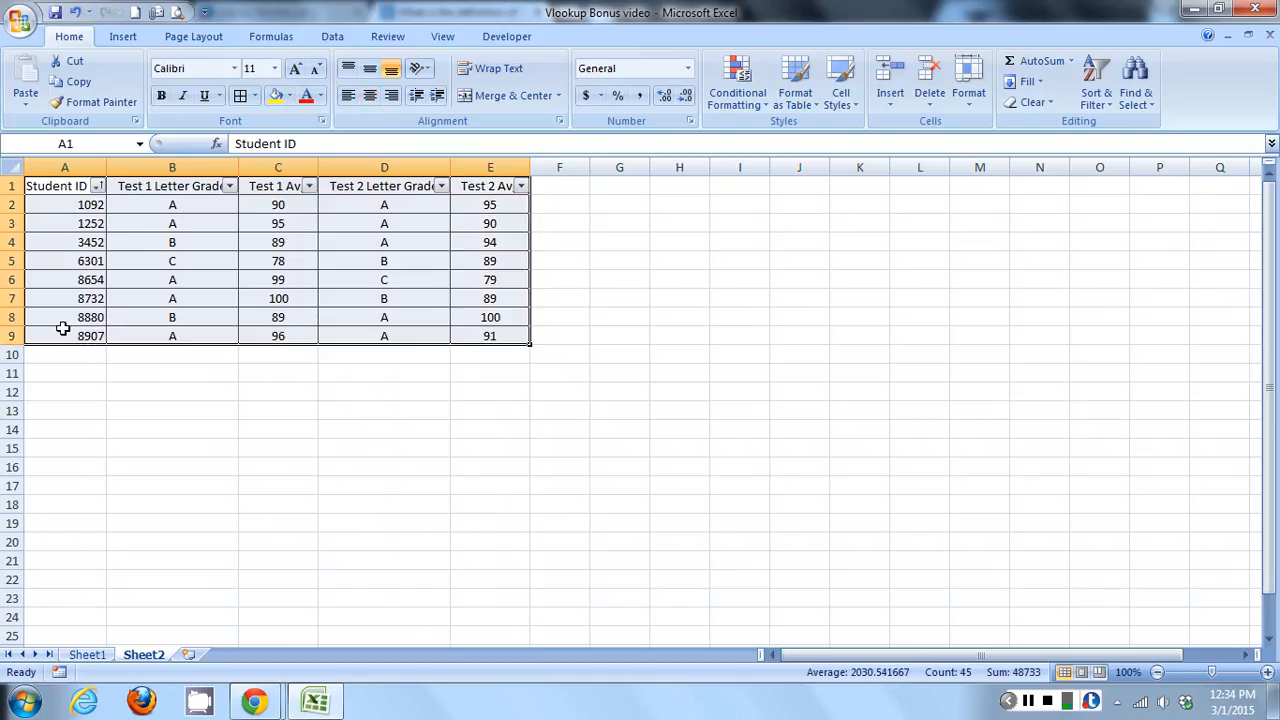
left_click(11, 337)
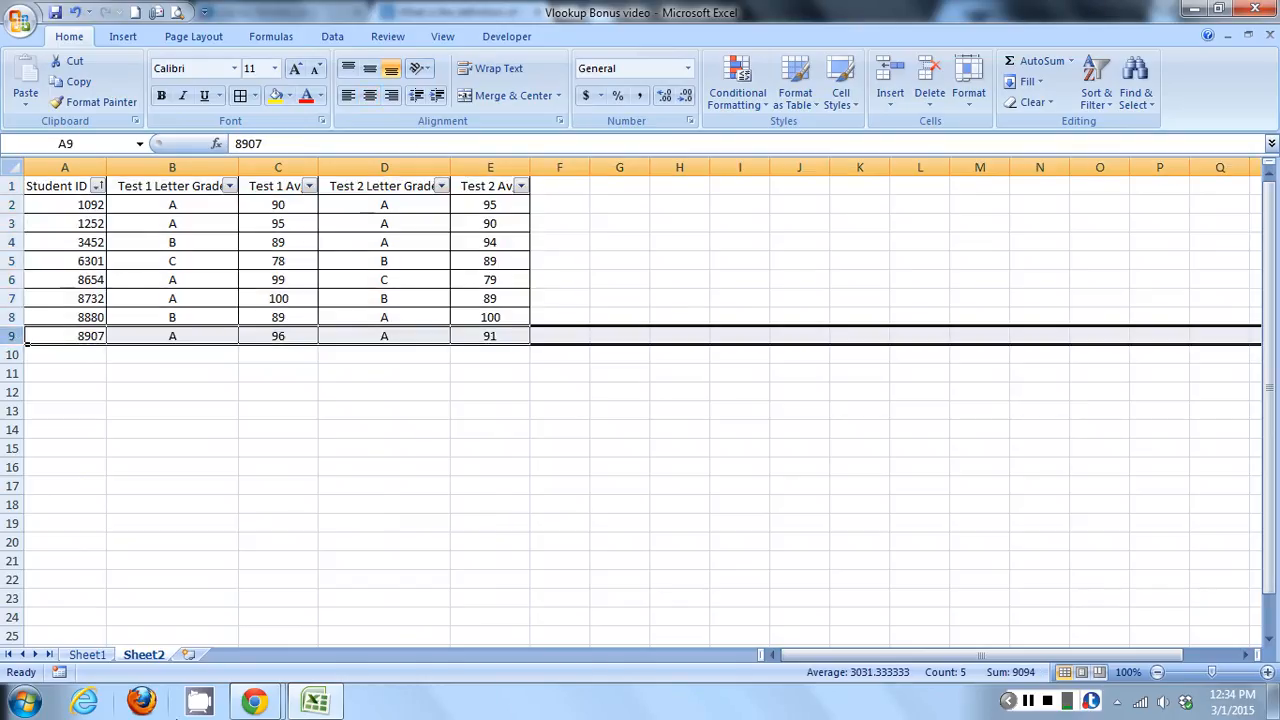
left_click(87, 654)
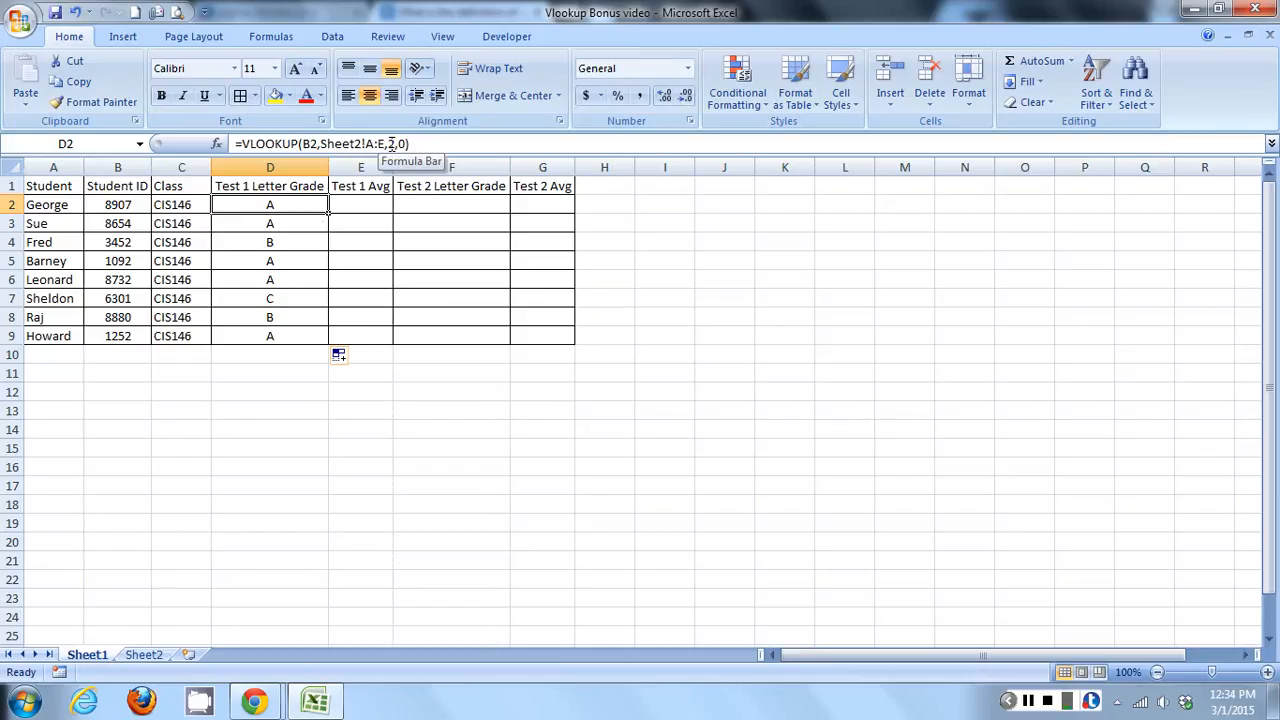
Check the formula's column index against column B of Sheet2, and review the lookup ID in Sheet1 cell B2.
left_click(143, 654)
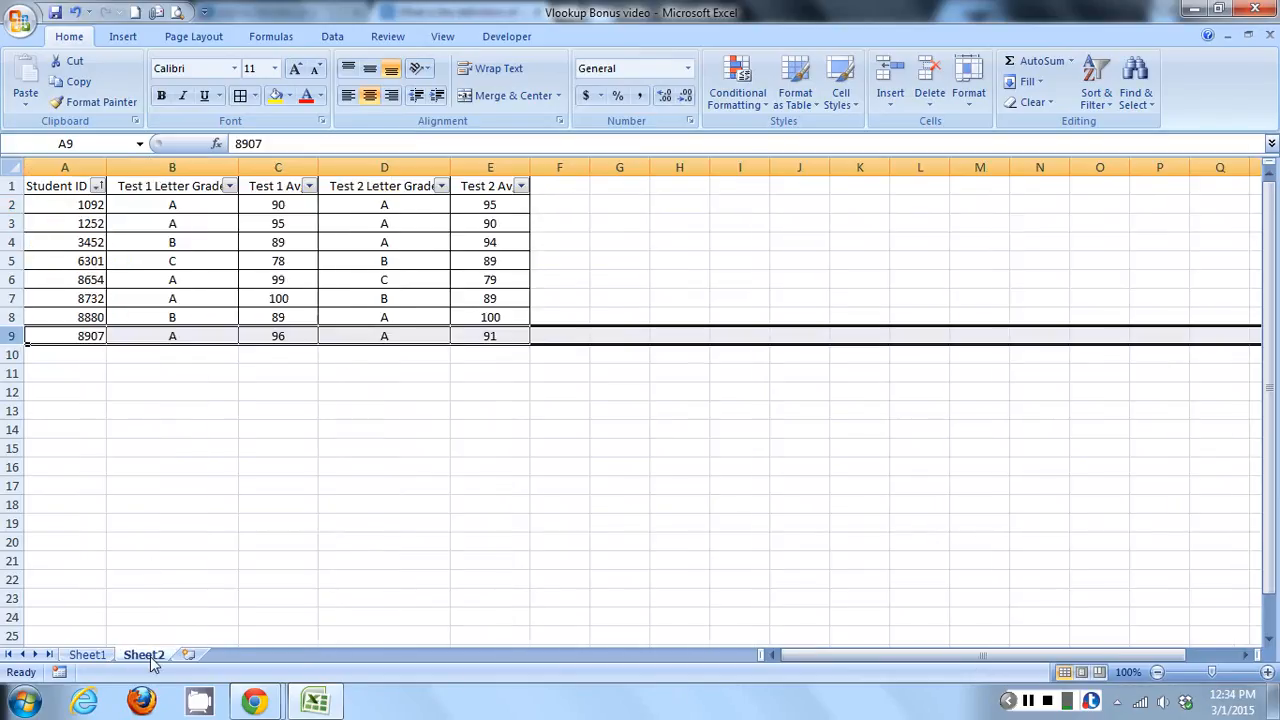
left_click(178, 165)
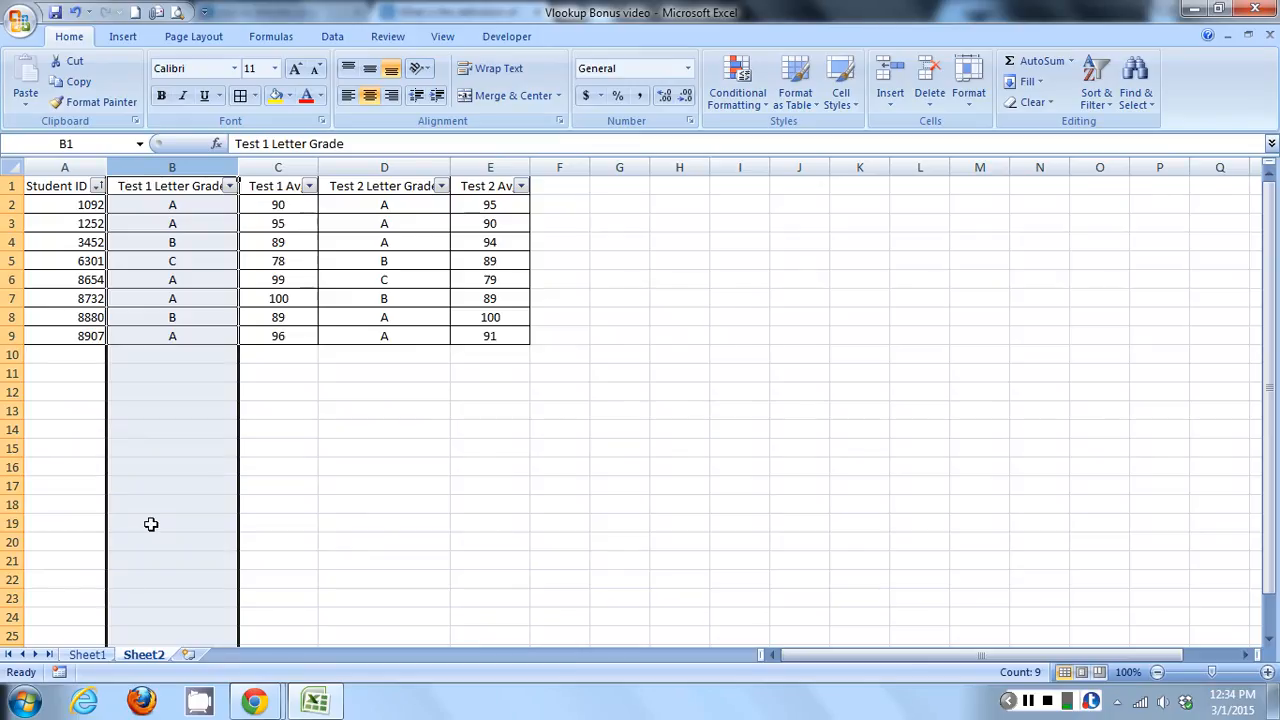
left_click(87, 654)
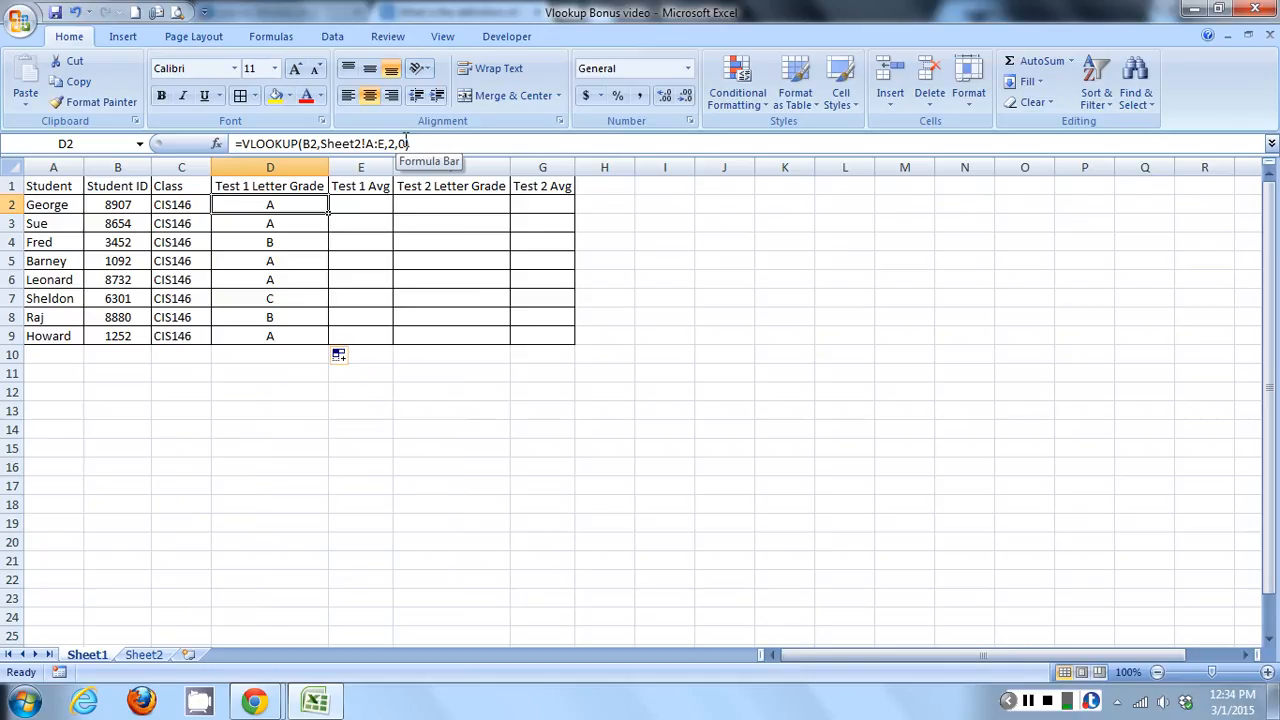
left_click(135, 208)
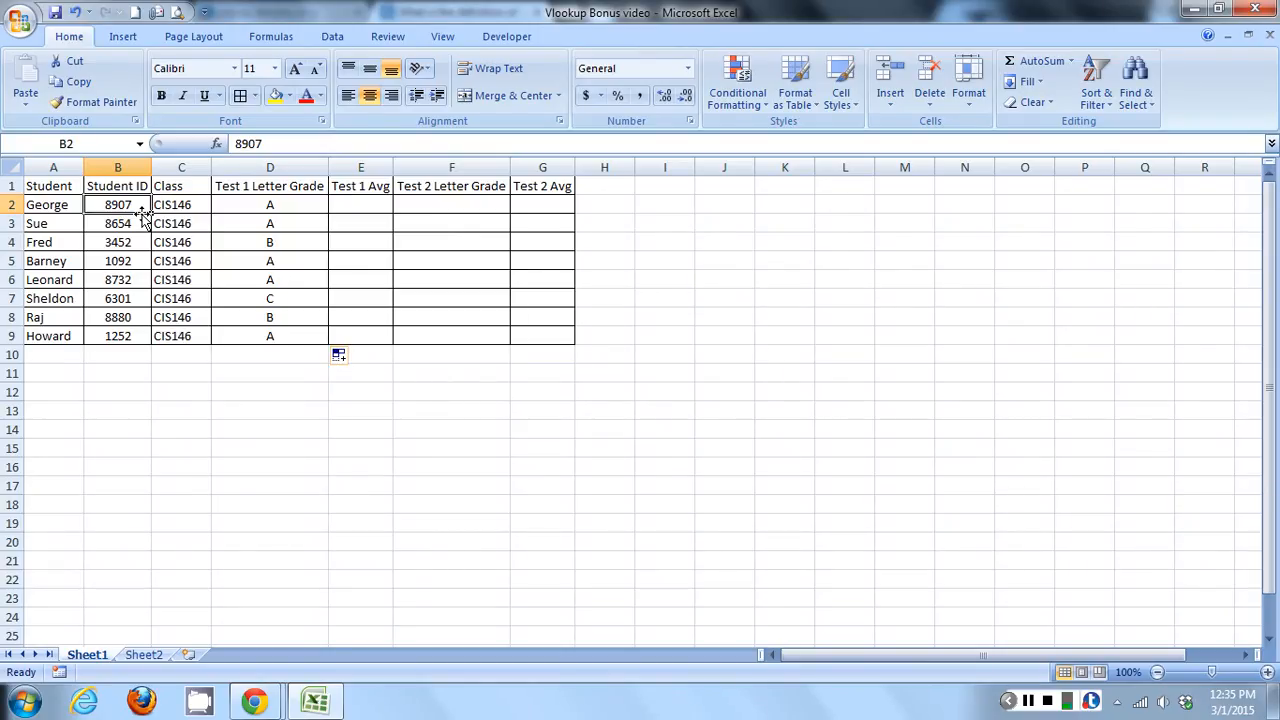
left_click(95, 102)
Begin a VLOOKUP formula in E2 of Sheet1 with the student ID in B2 as the lookup value.
left_click(372, 210)
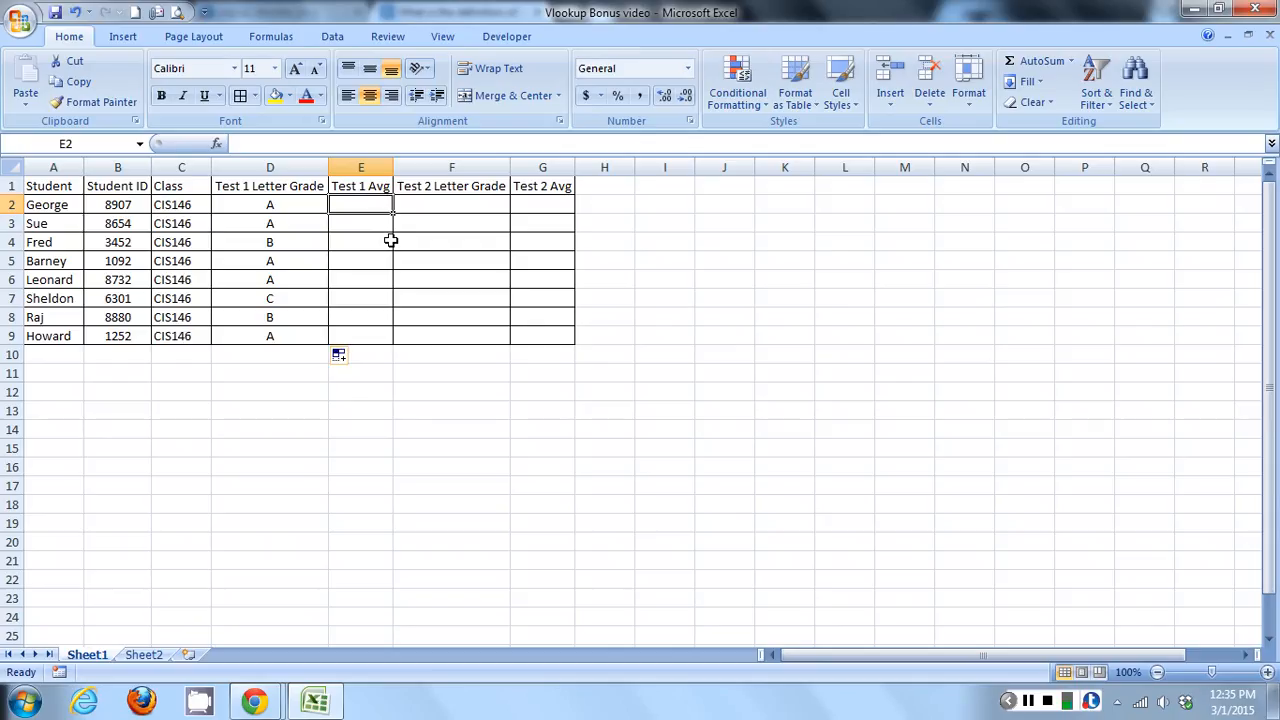
type("=VLOOK")
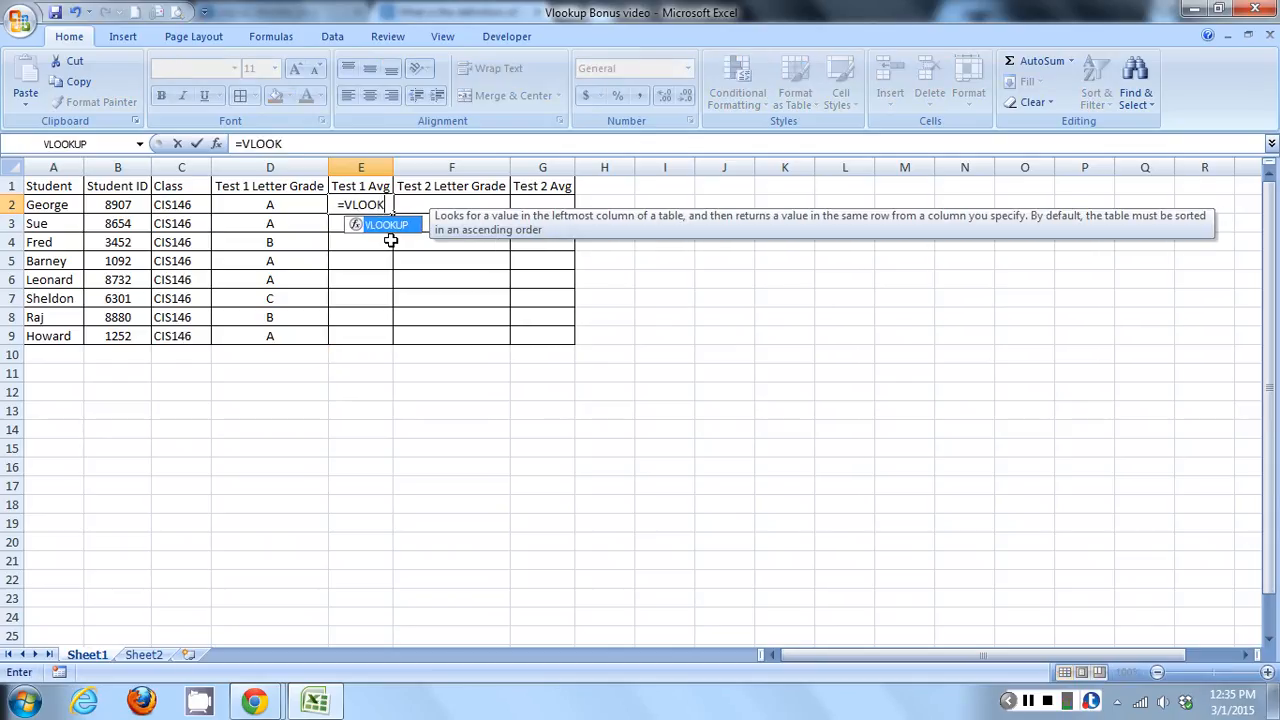
type("UP(")
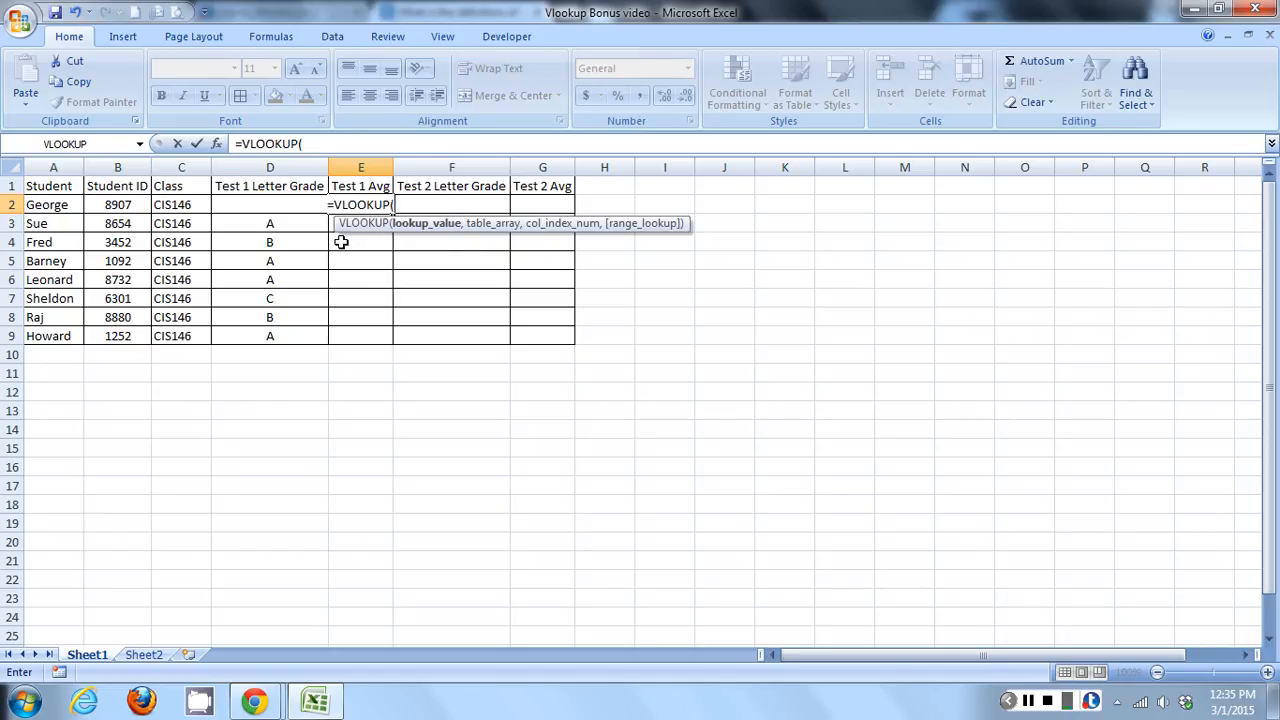
left_click(118, 205)
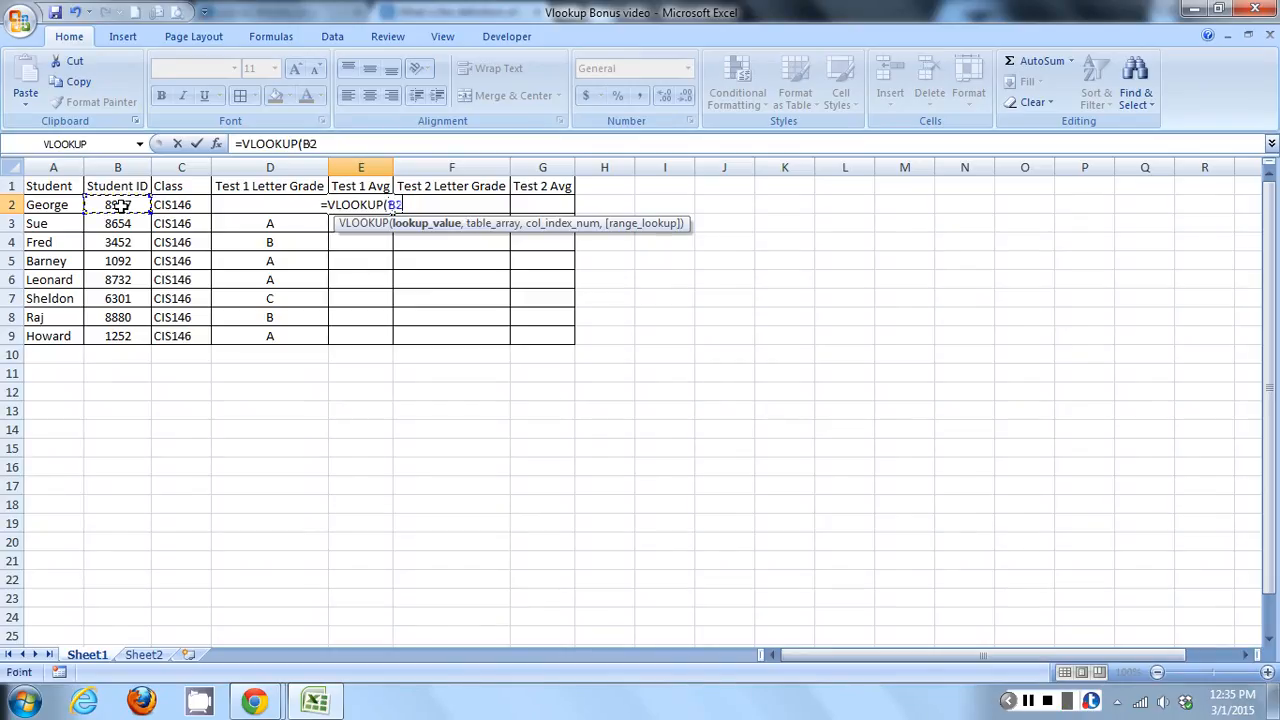
type(",")
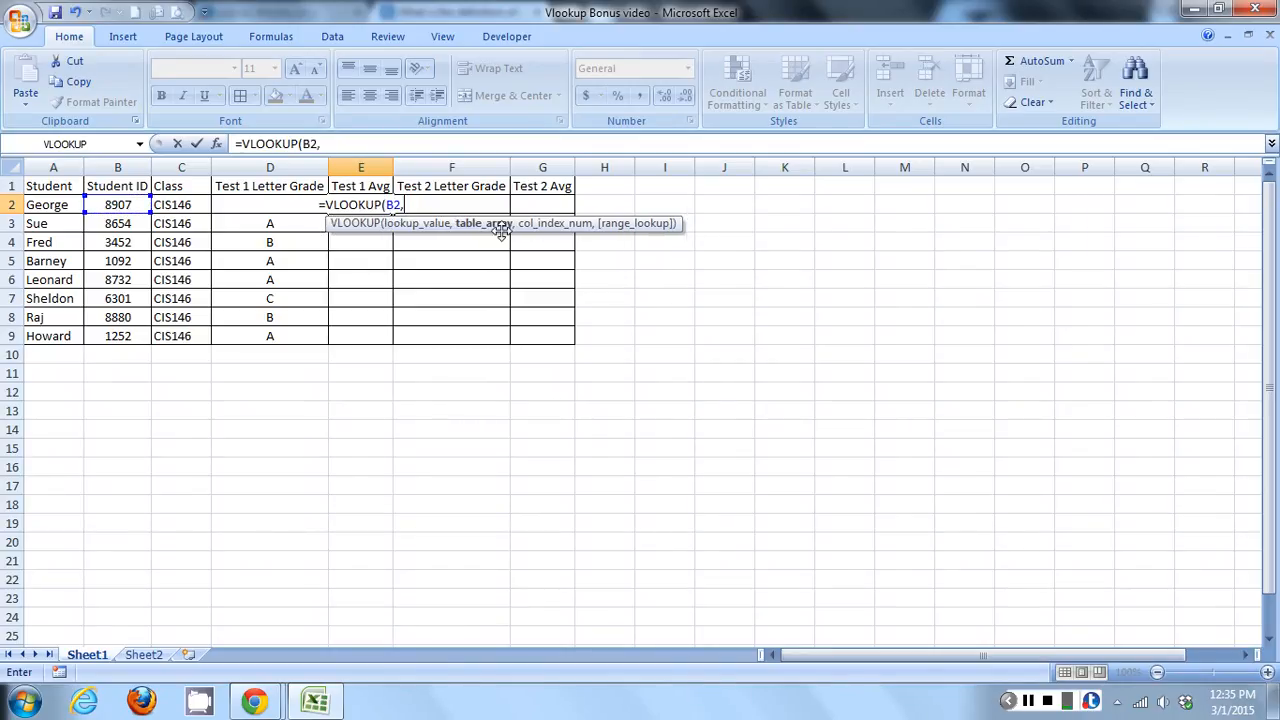
Complete the E2 formula with Sheet2 columns A:E as the table array, column index 3 and 0 for an exact match.
left_click(150, 655)
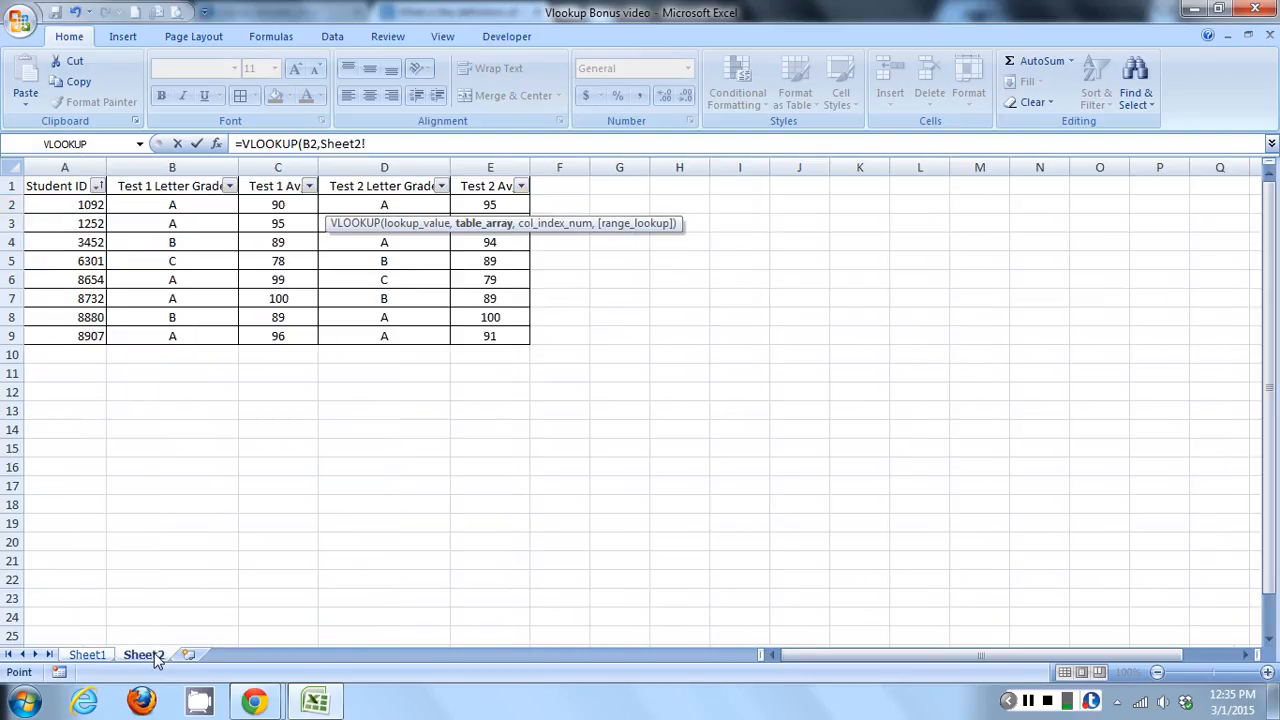
left_click(75, 166)
left_click_drag(75, 166, 495, 176)
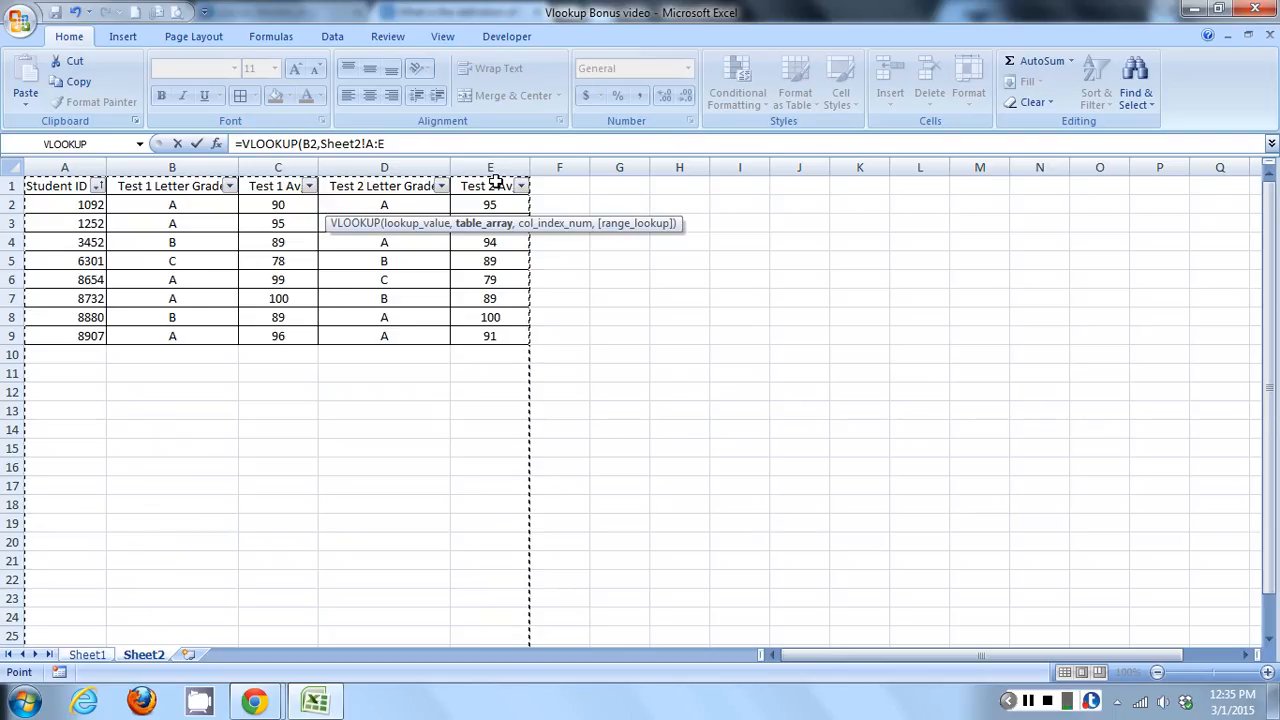
type(",")
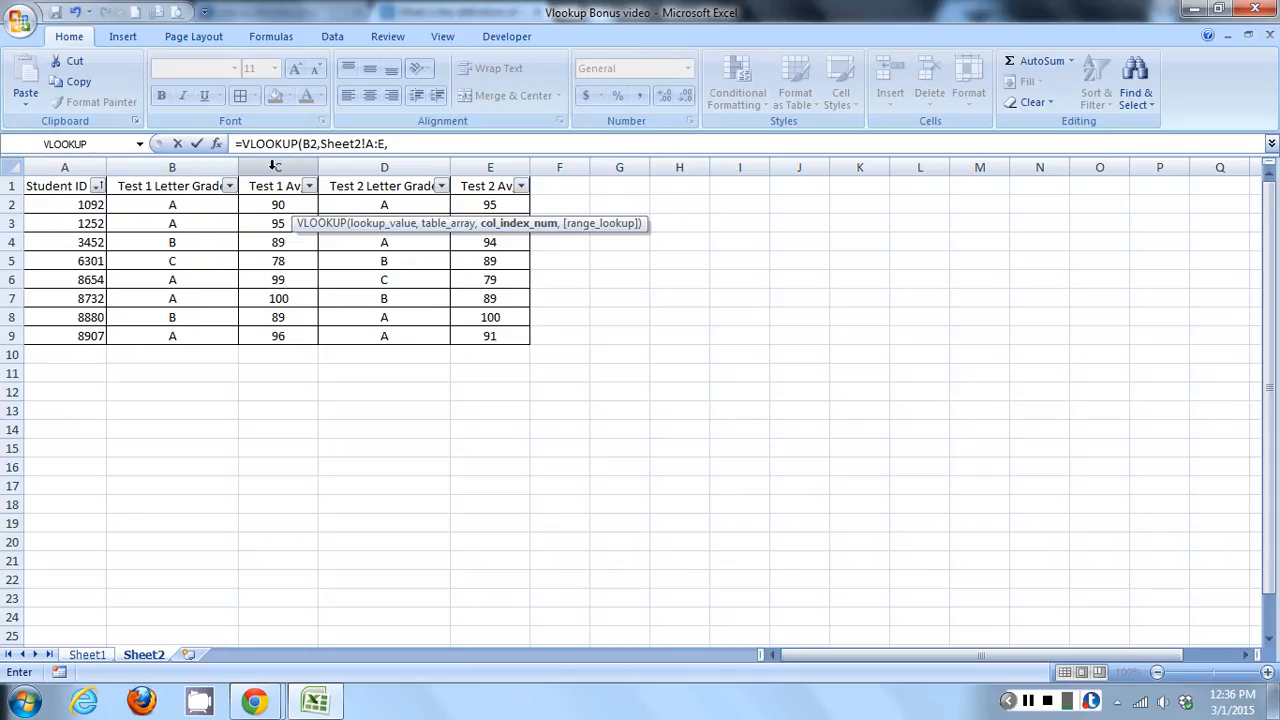
left_click(415, 143)
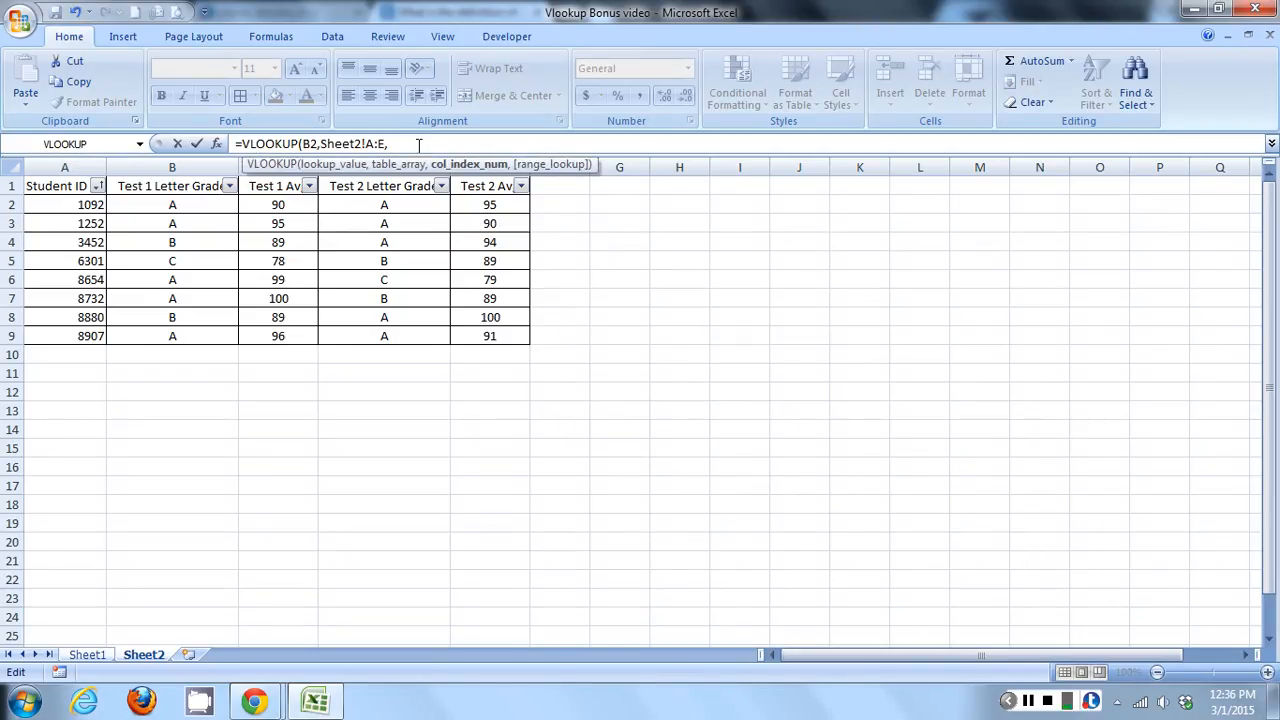
type("3,")
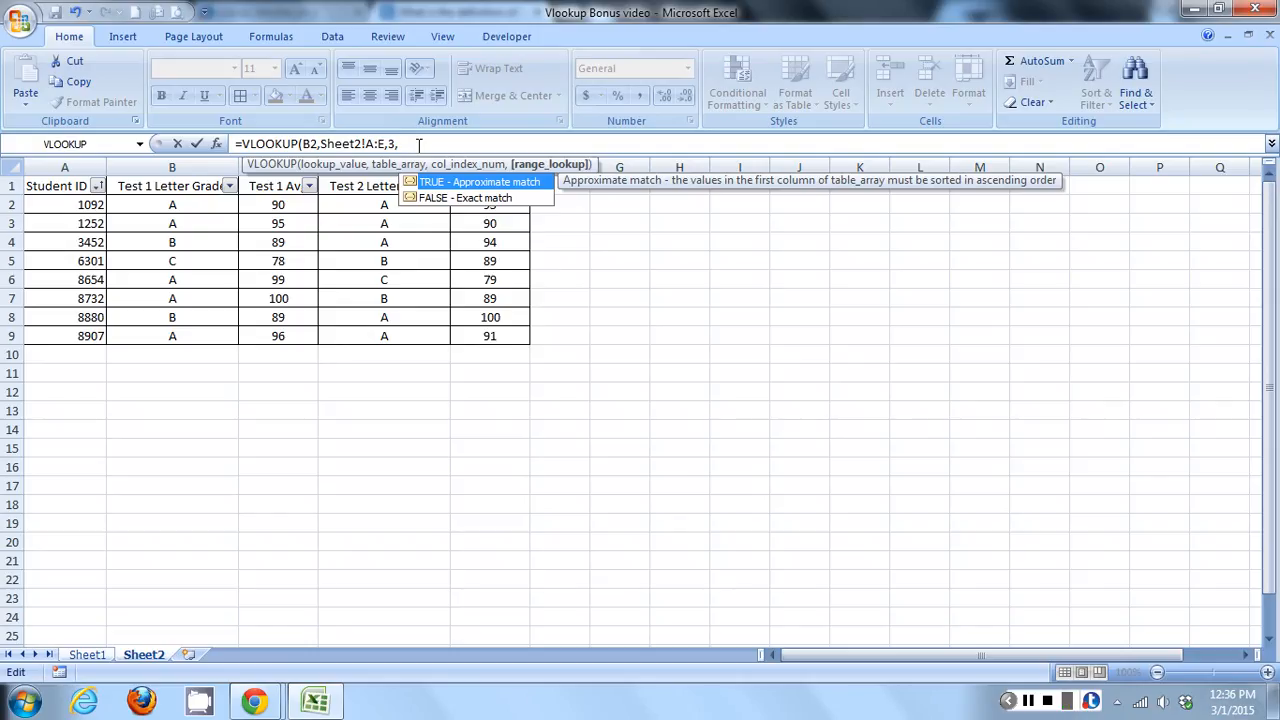
type("0)")
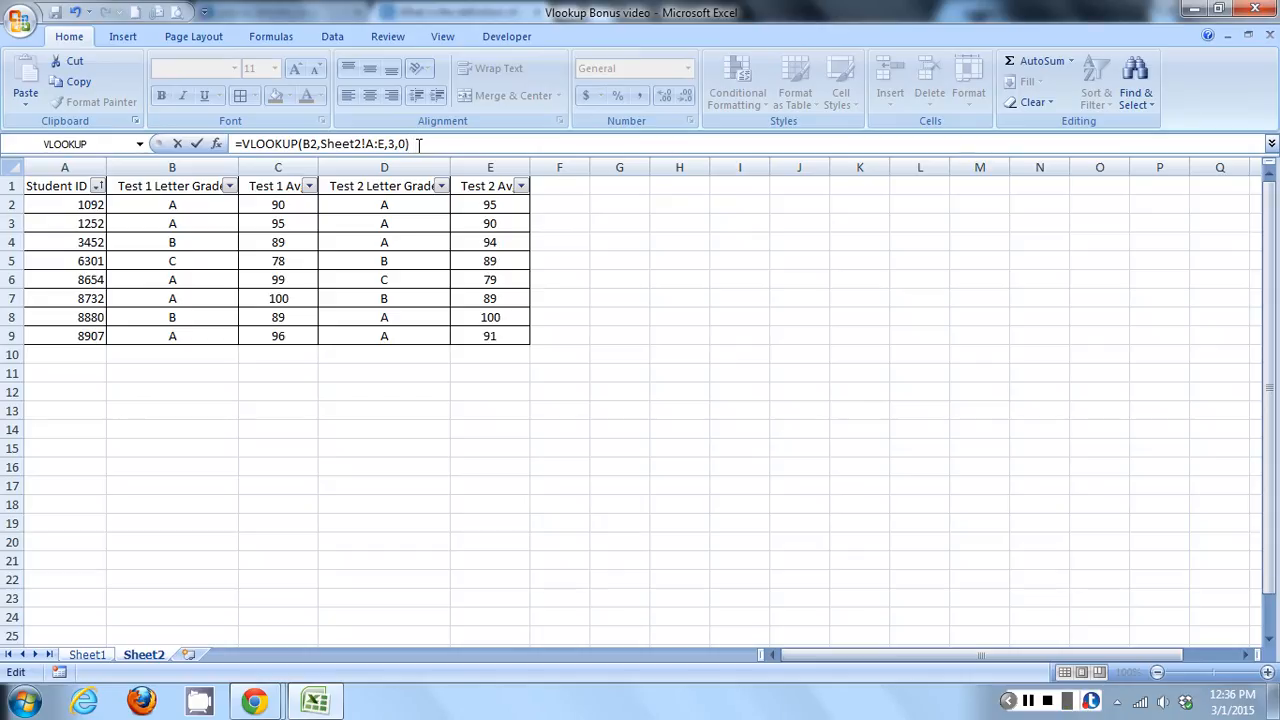
key("Return")
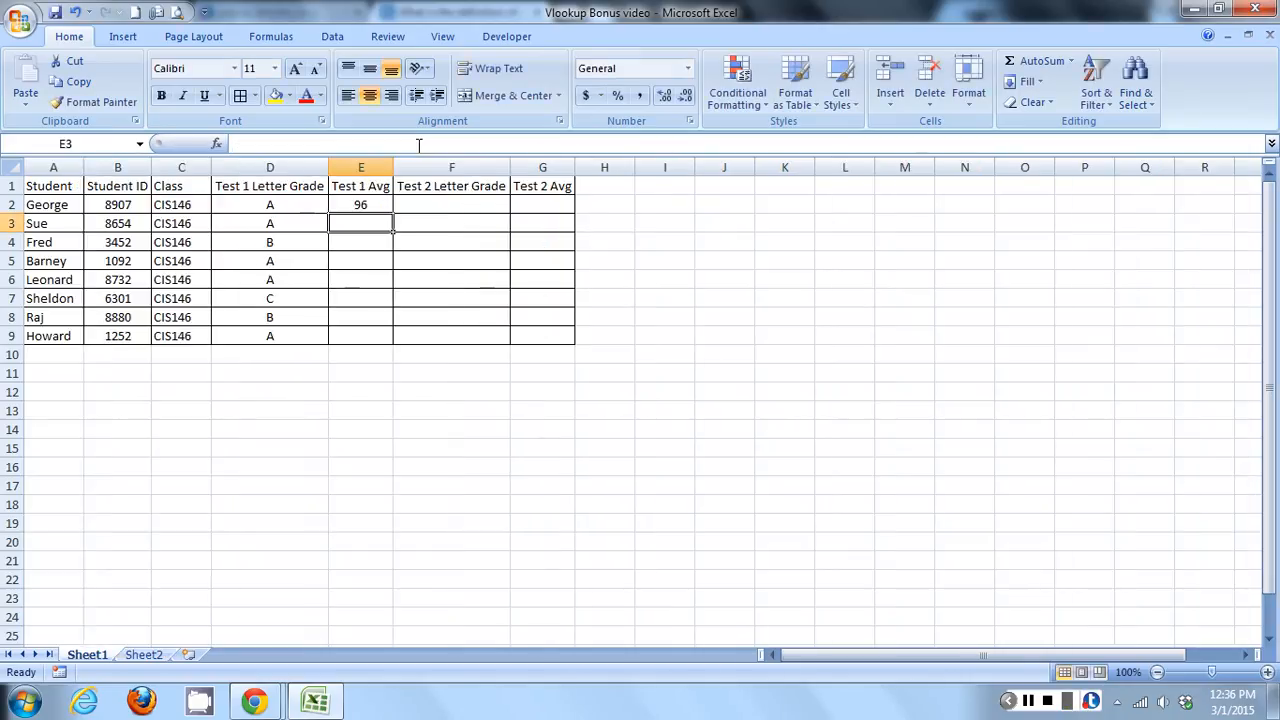
Review the formula in E2, and search Sheet2 for the student ID copied from Sheet1 cell B2.
double_click(357, 206)
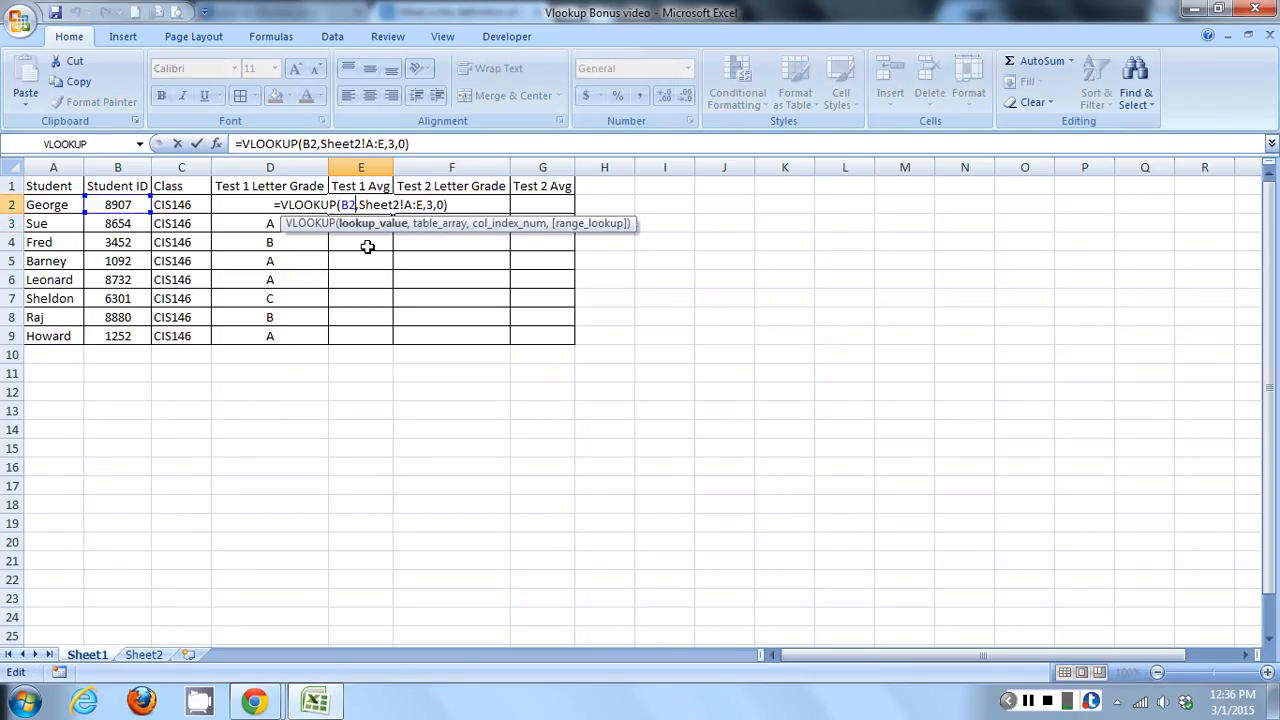
key("Return")
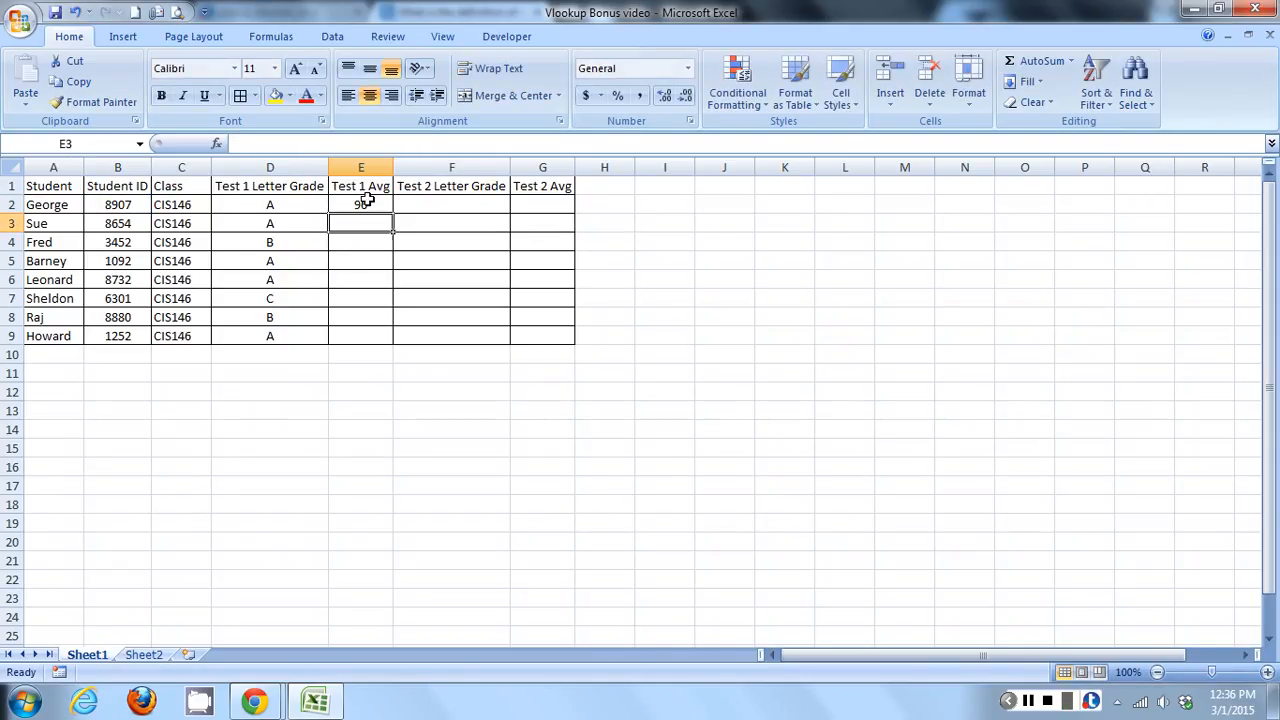
left_click(115, 206)
key("ctrl+c")
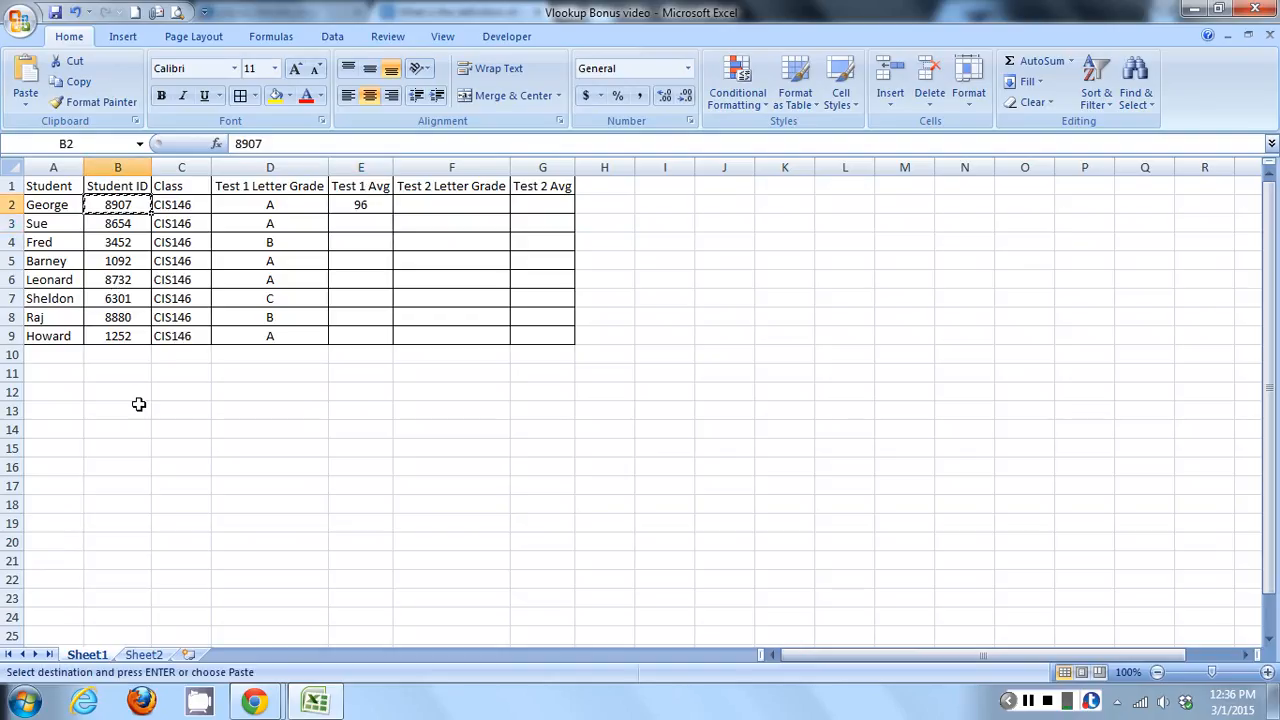
left_click(145, 655)
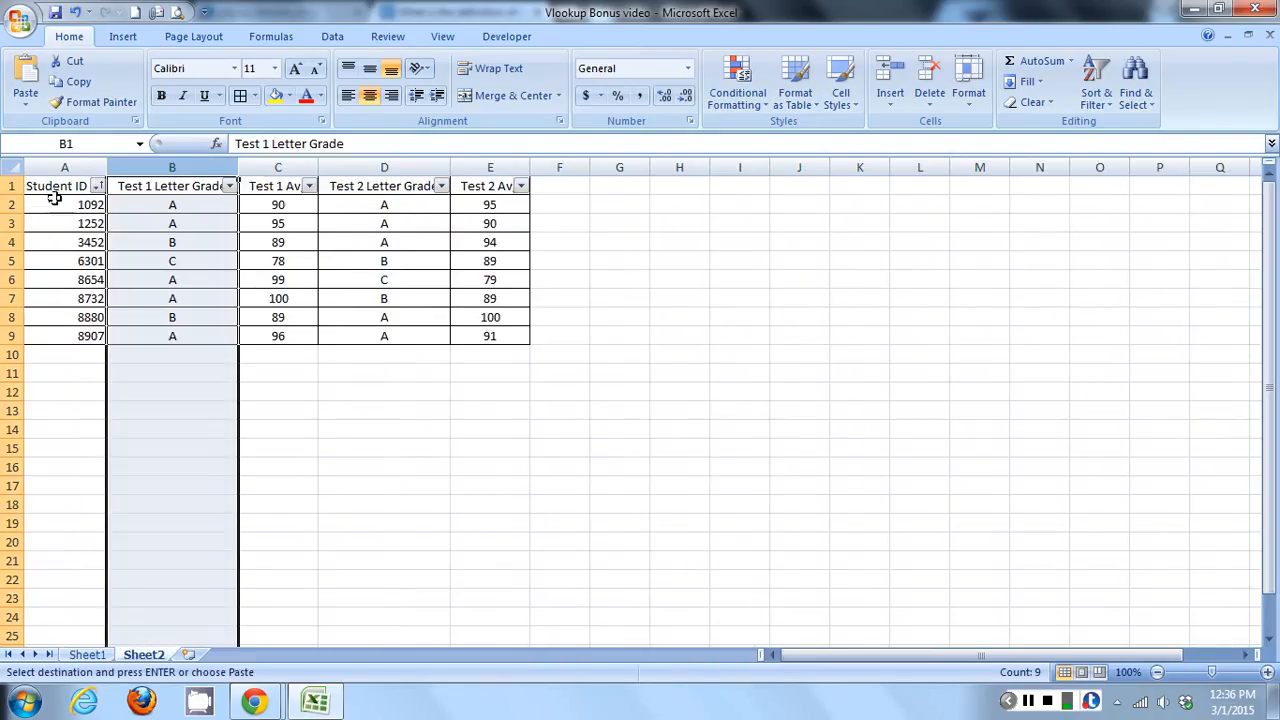
left_click(53, 186)
key("ctrl+f")
key("ctrl+v")
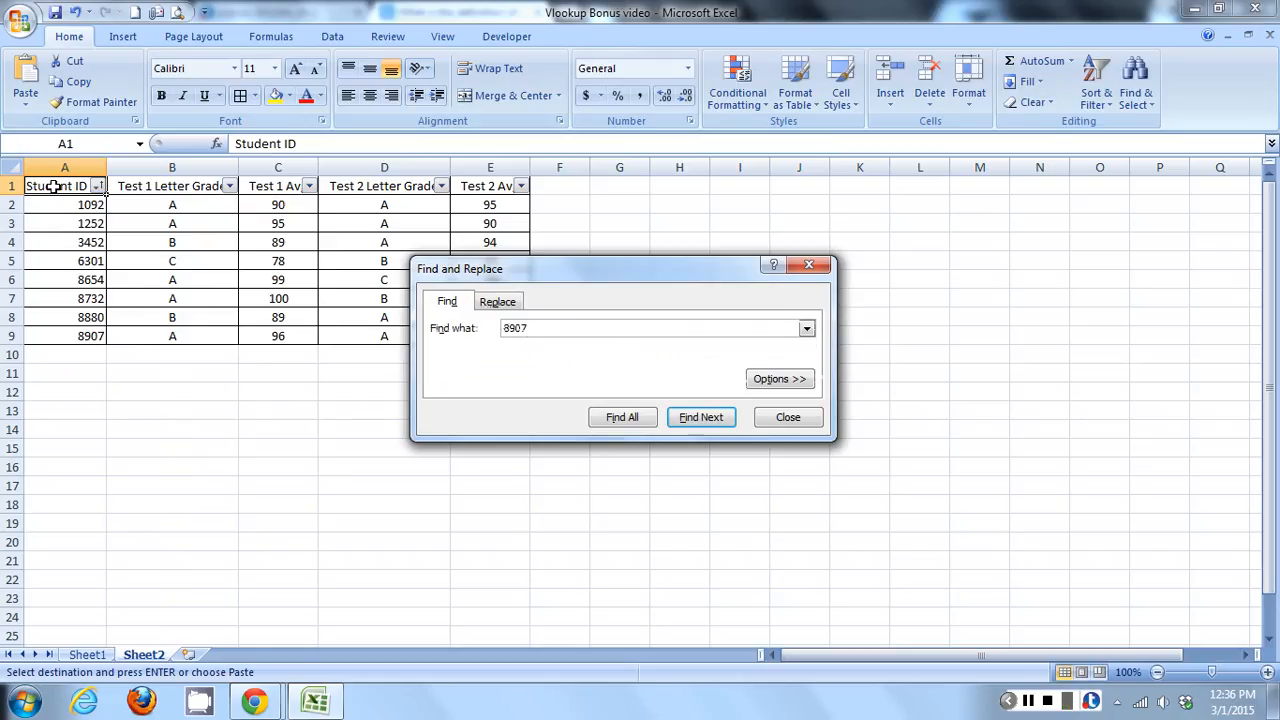
key("Return")
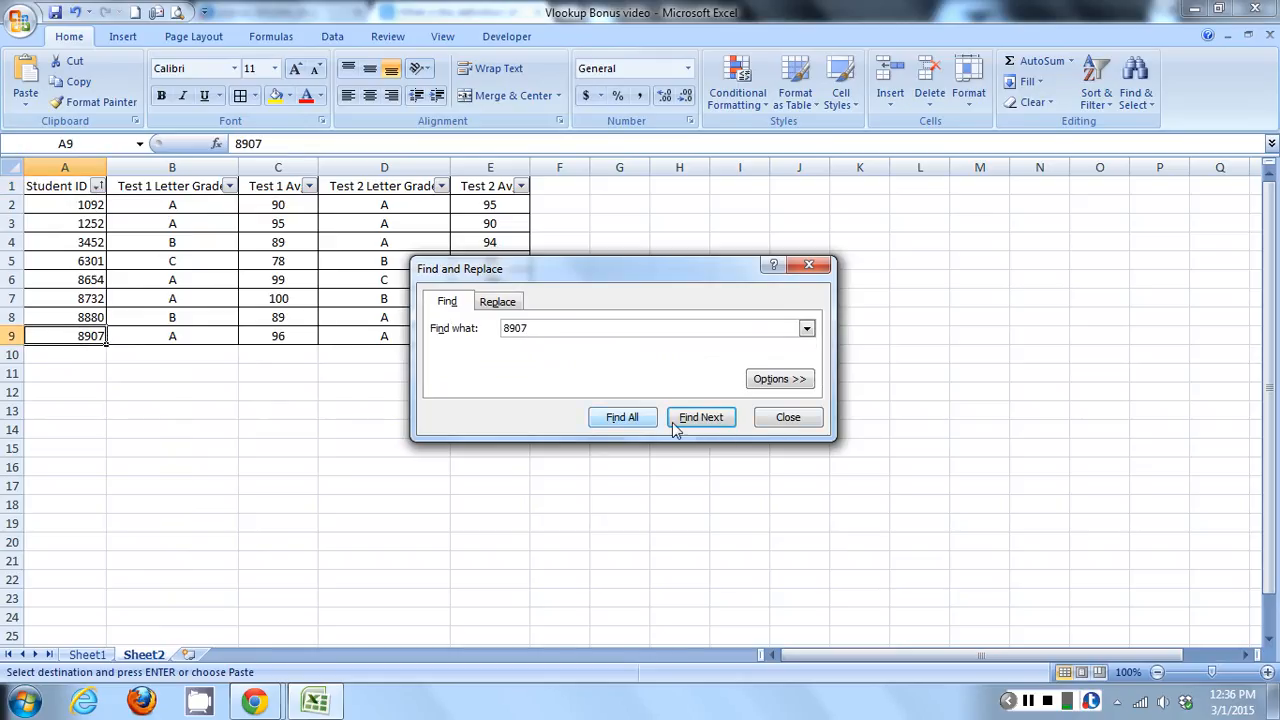
left_click(805, 423)
Check the Test 1 Letter Grade and Test 1 Avg in row 9 of Sheet2, and return to Sheet1.
left_click(14, 337)
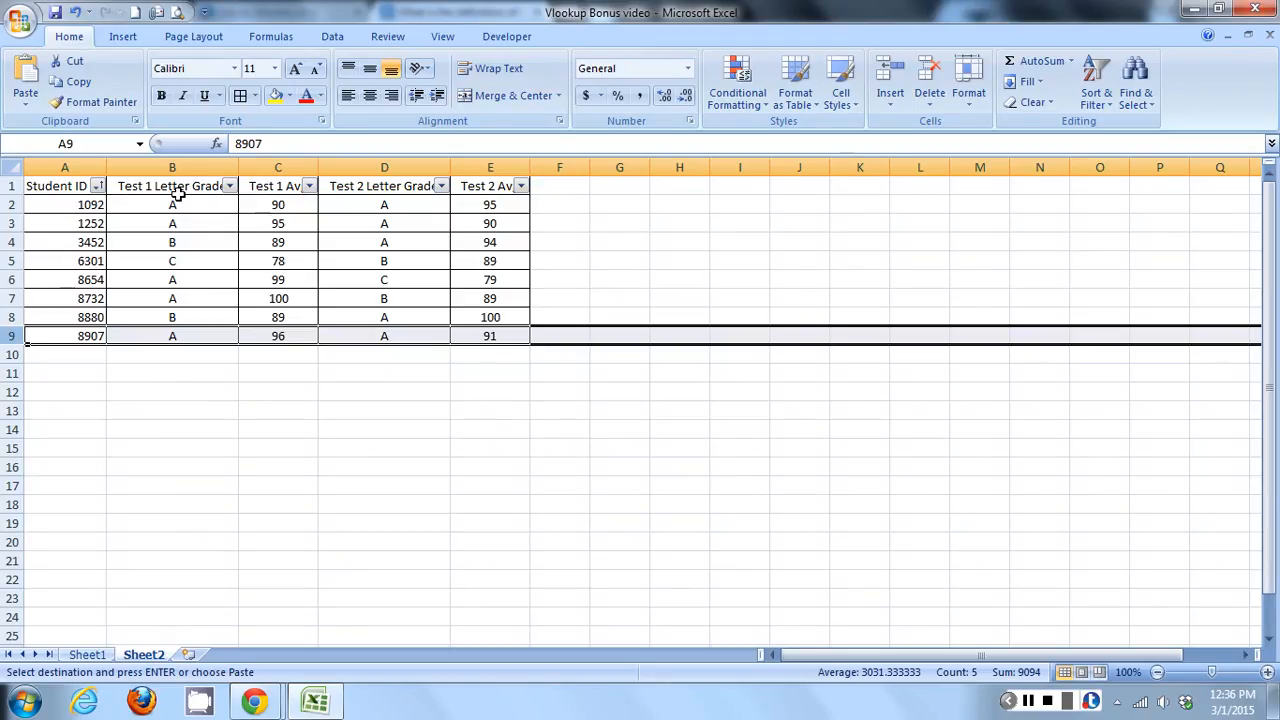
left_click(180, 337)
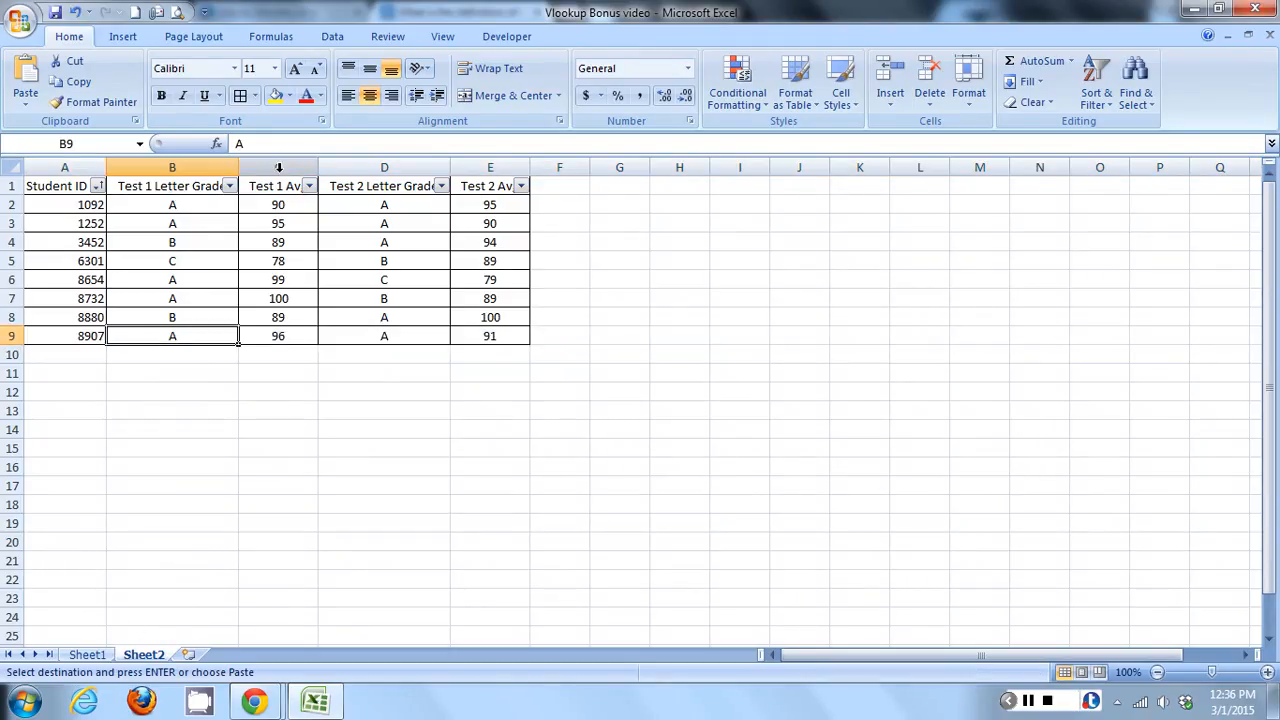
left_click(278, 336)
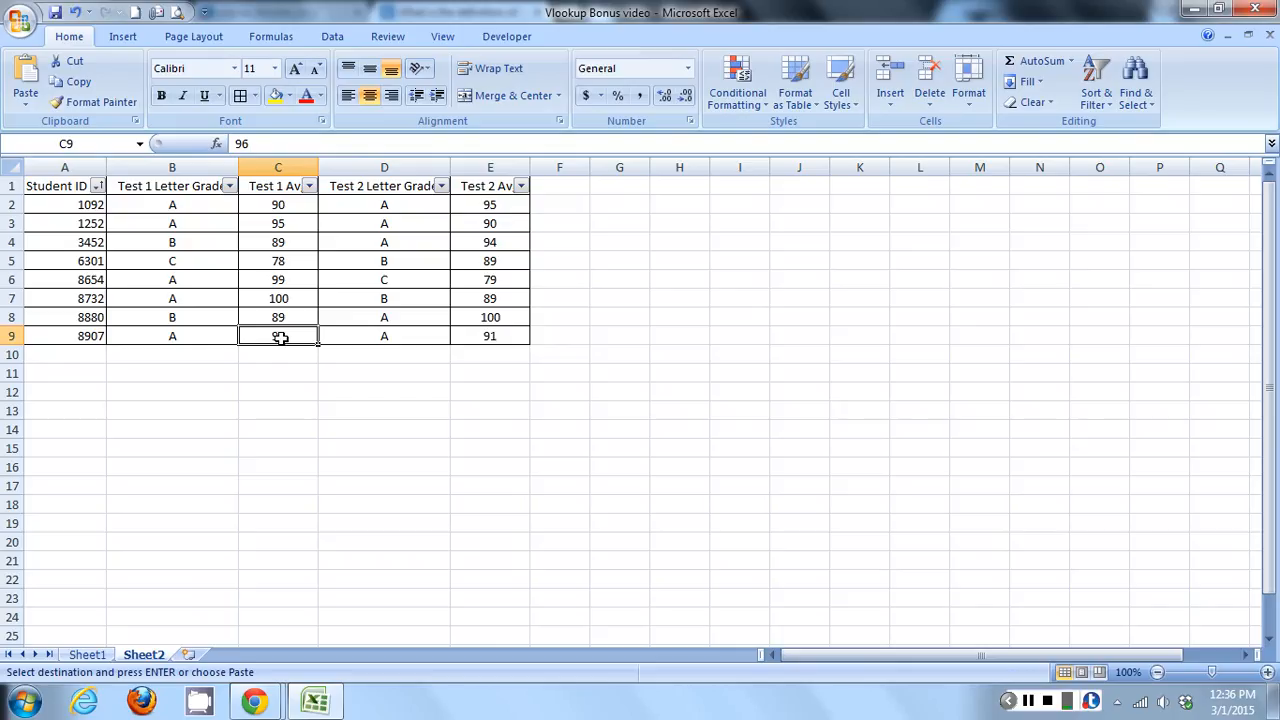
left_click(88, 656)
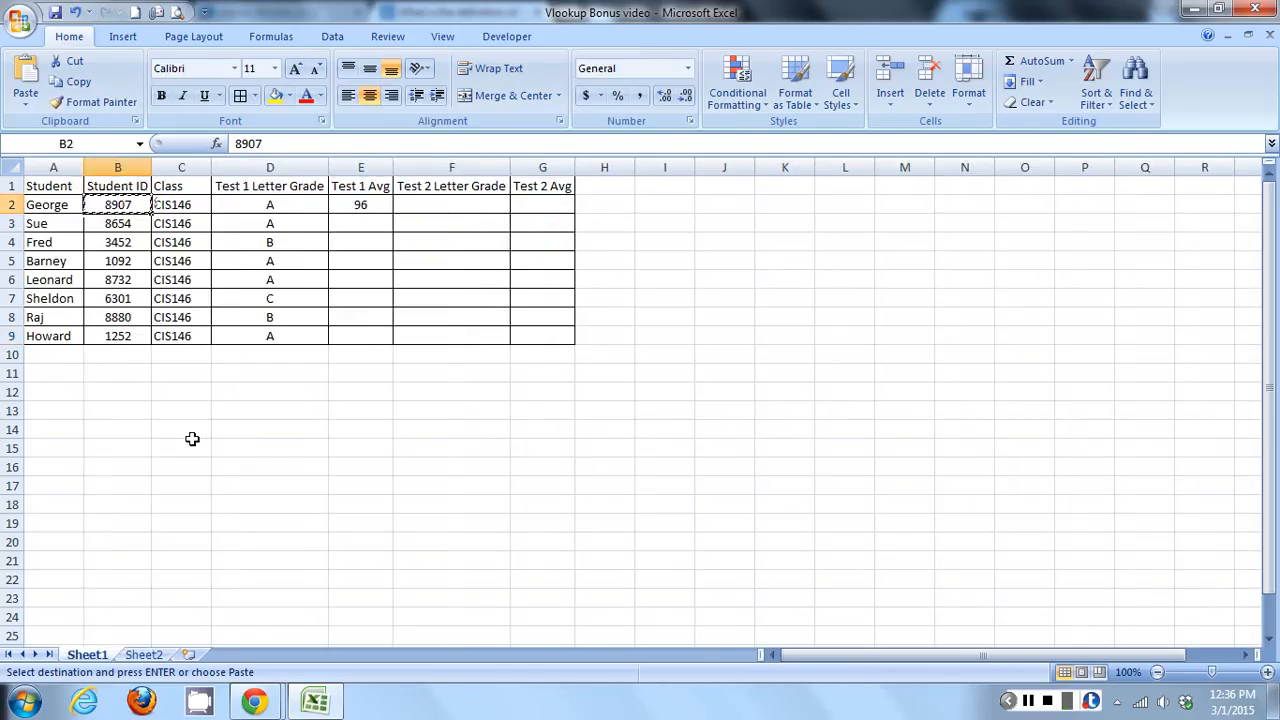
Clear the copy selection and fill the E2 formula down through E9 for the remaining Test 1 averages.
left_click(362, 205)
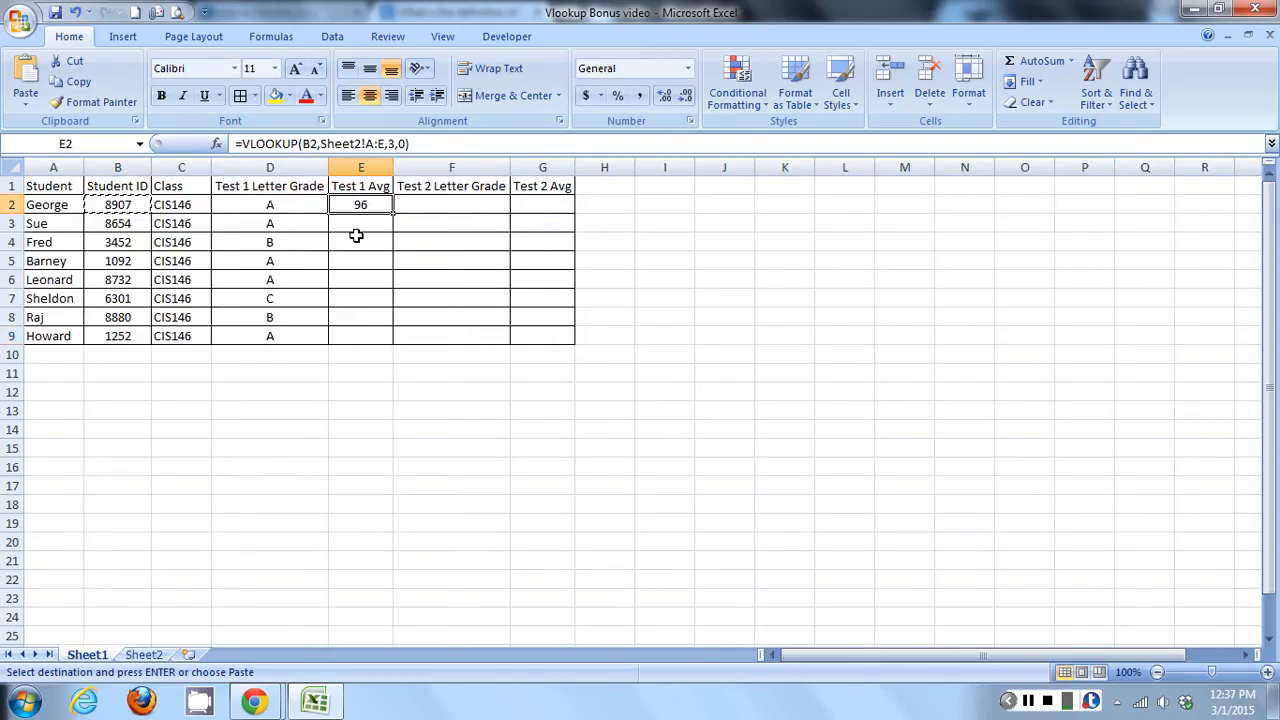
key("Escape")
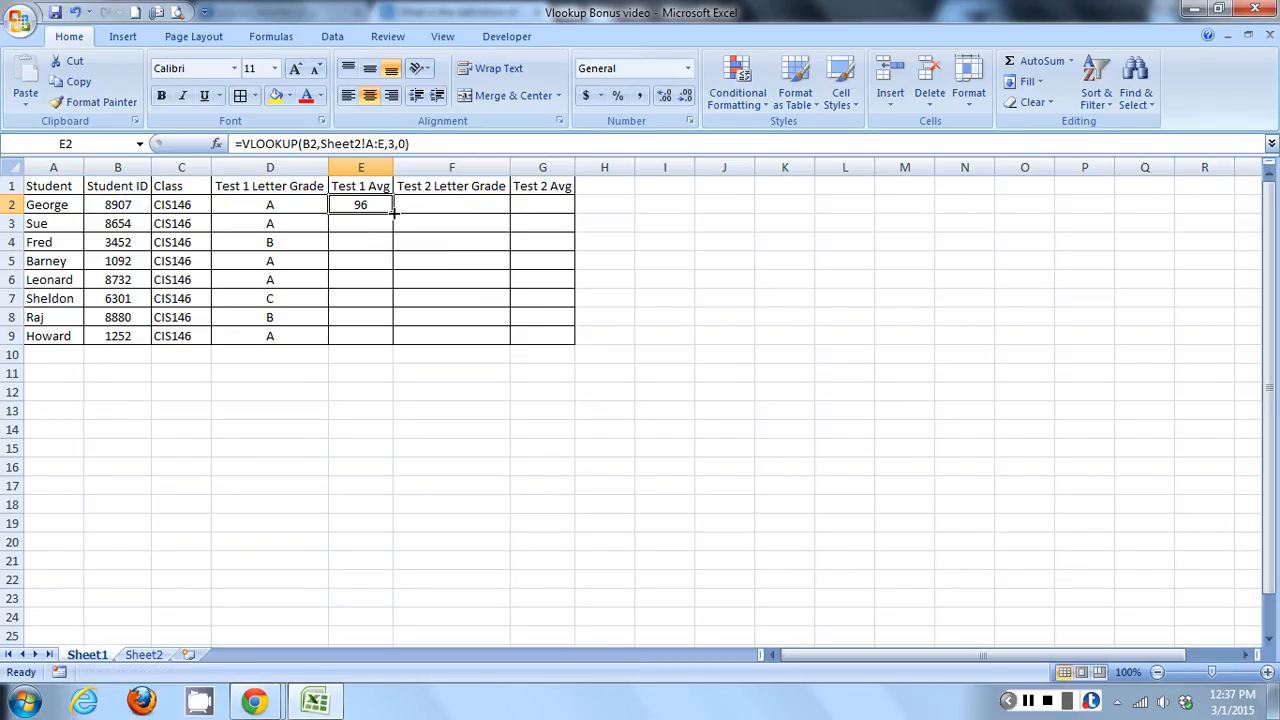
double_click(394, 212)
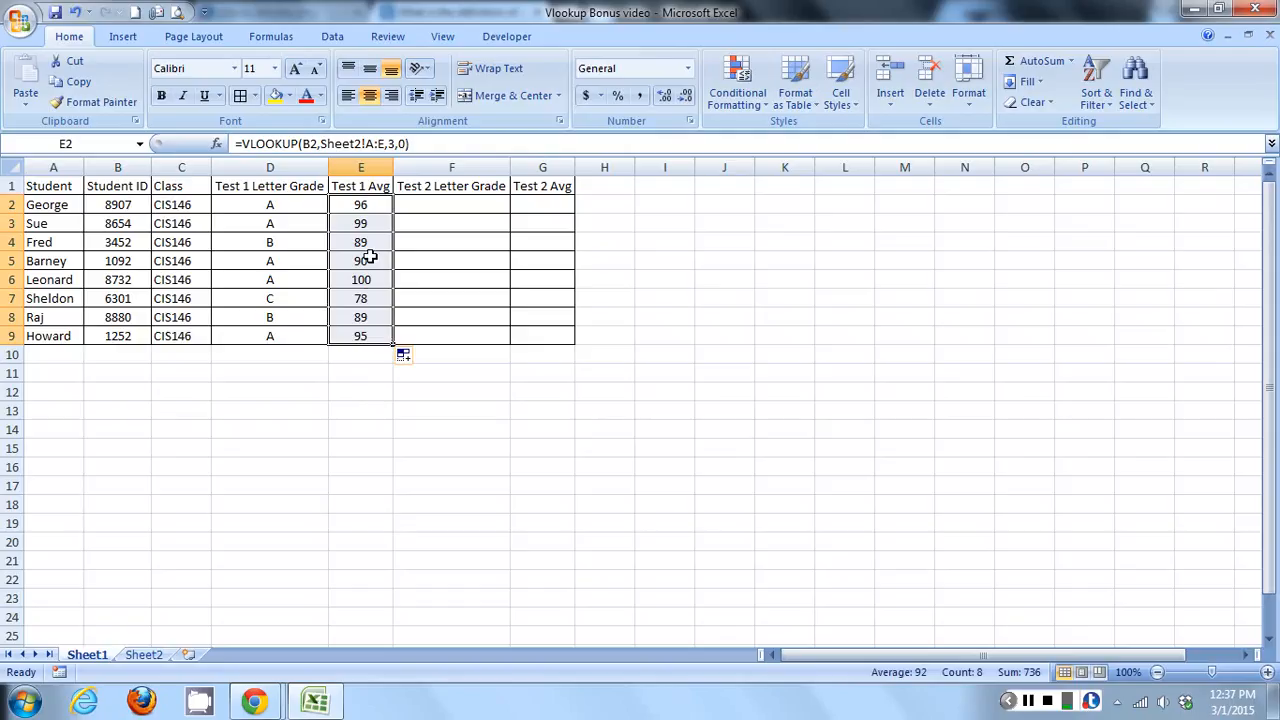
left_click_drag(362, 207, 352, 338)
key("Right")
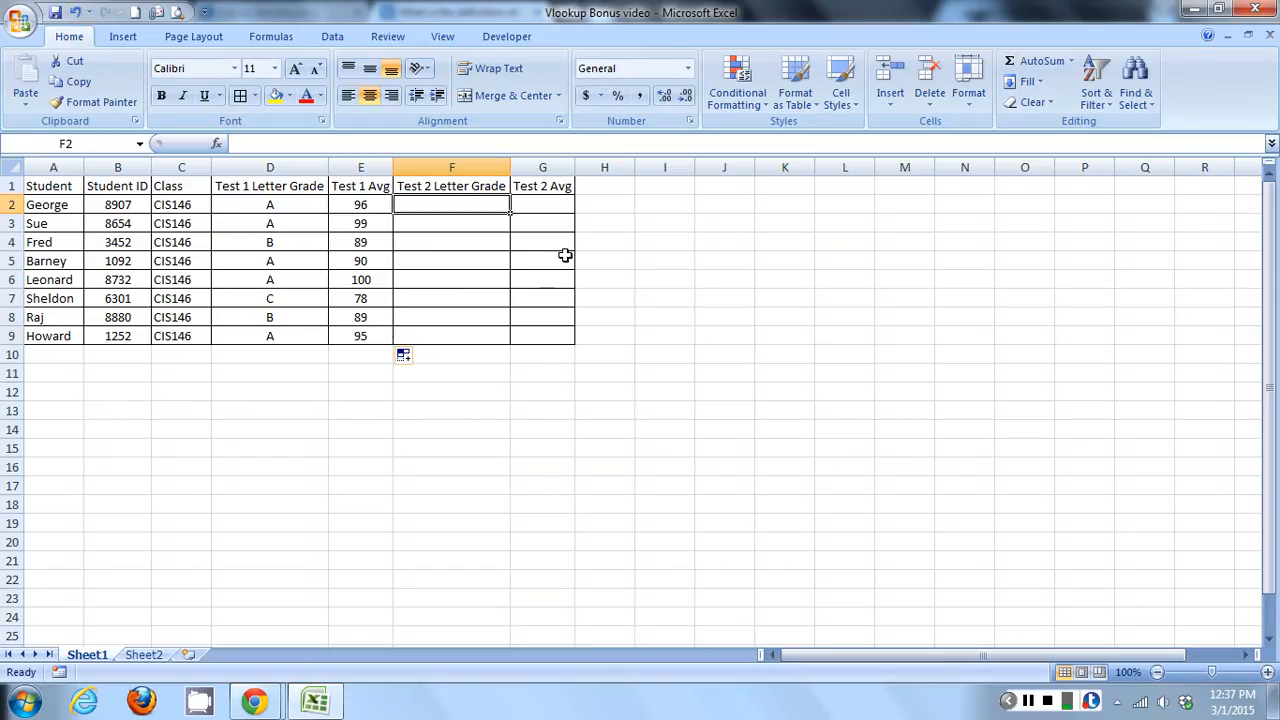
type("=")
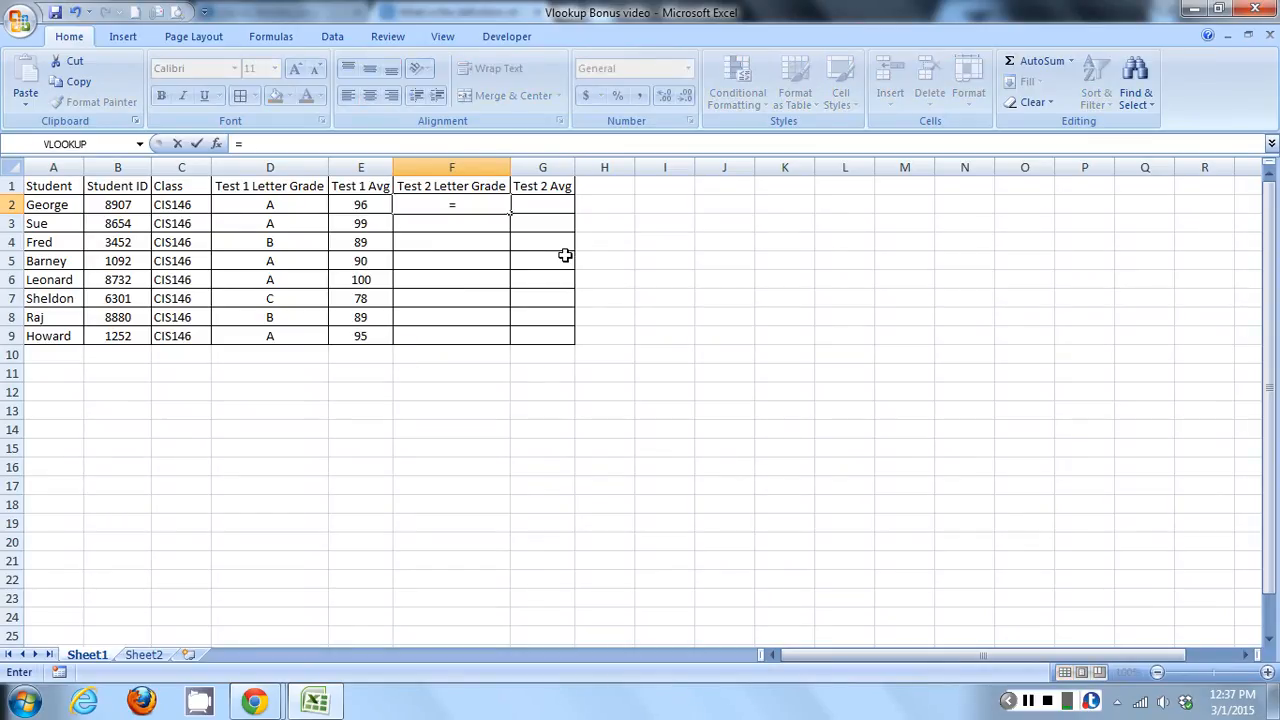
type("VLOOKUP")
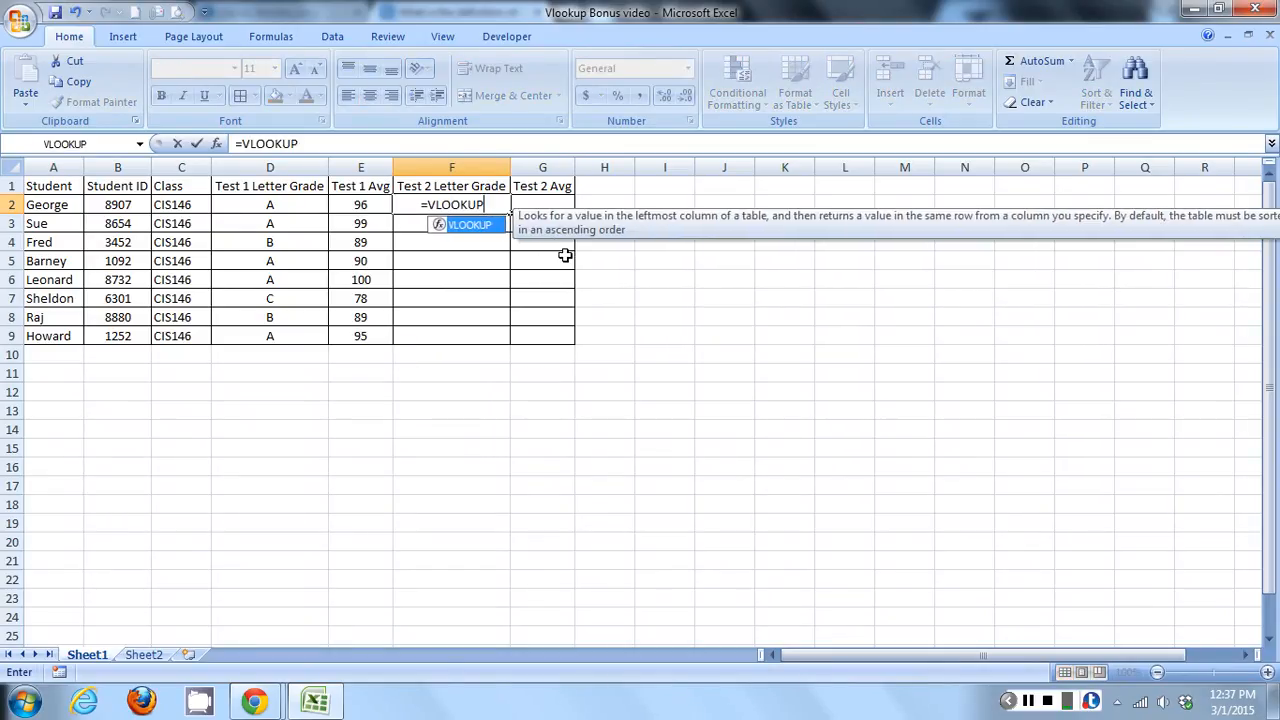
type("(")
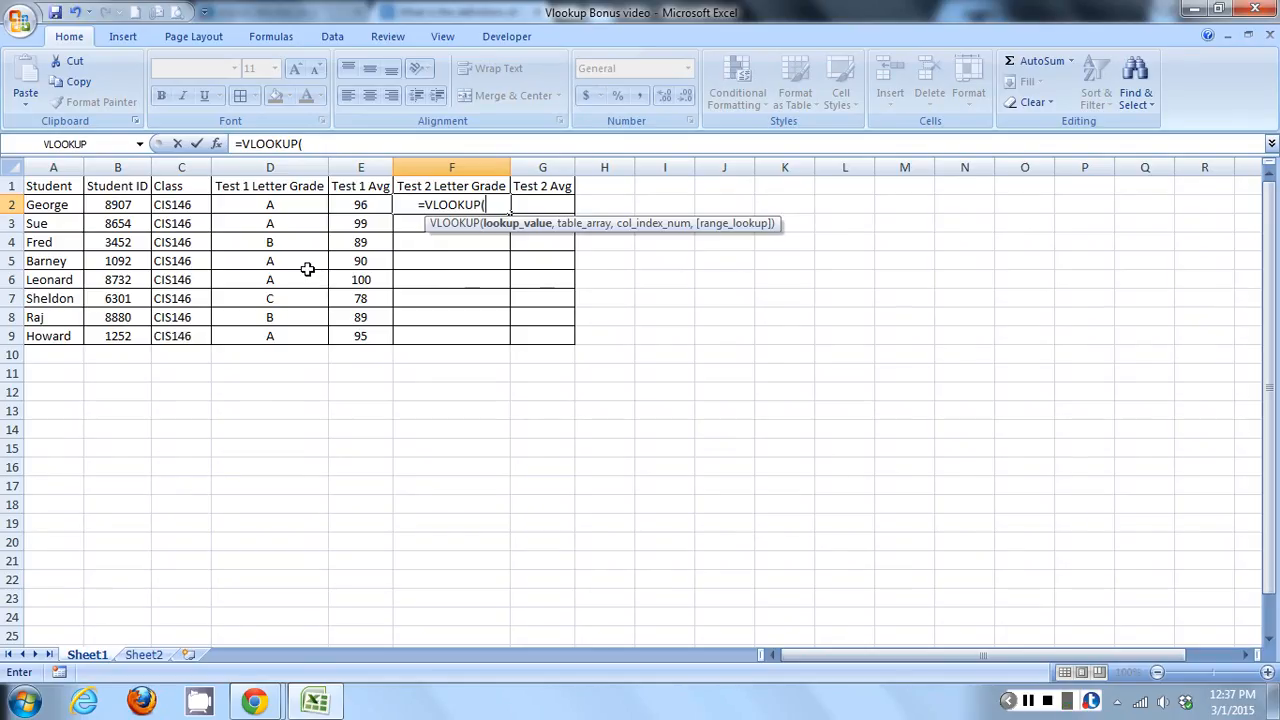
left_click(125, 206)
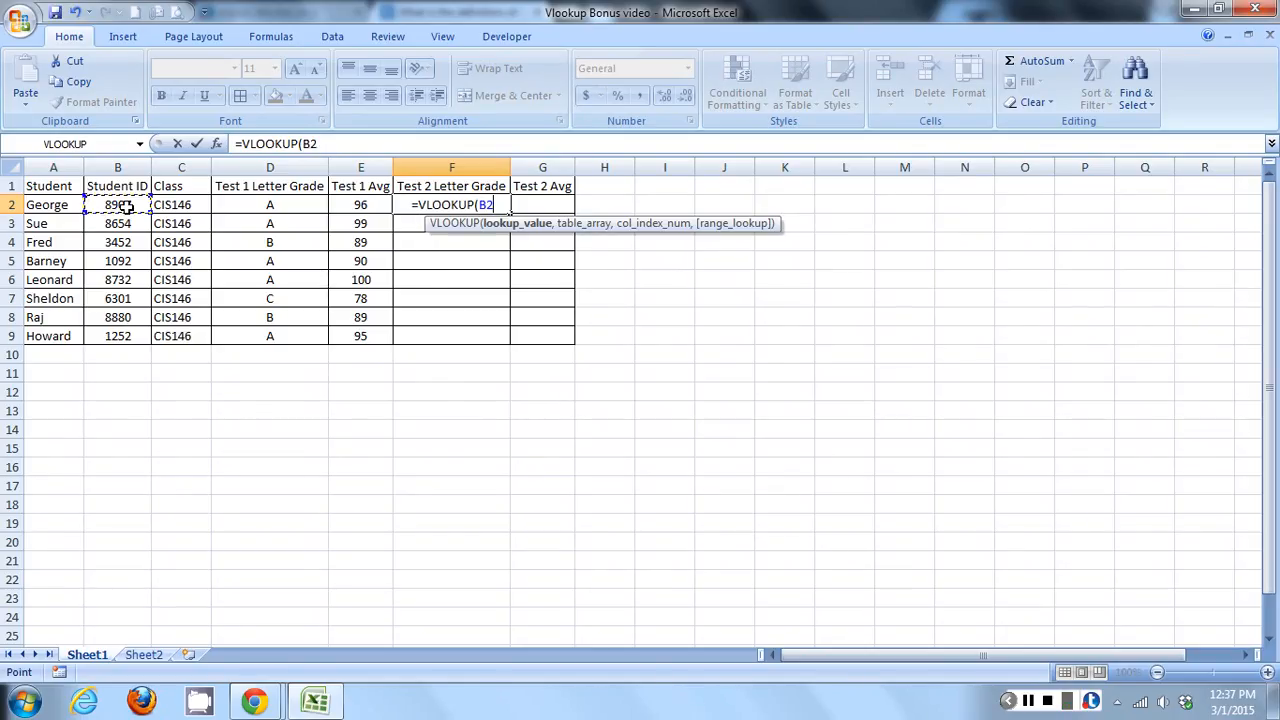
type(",")
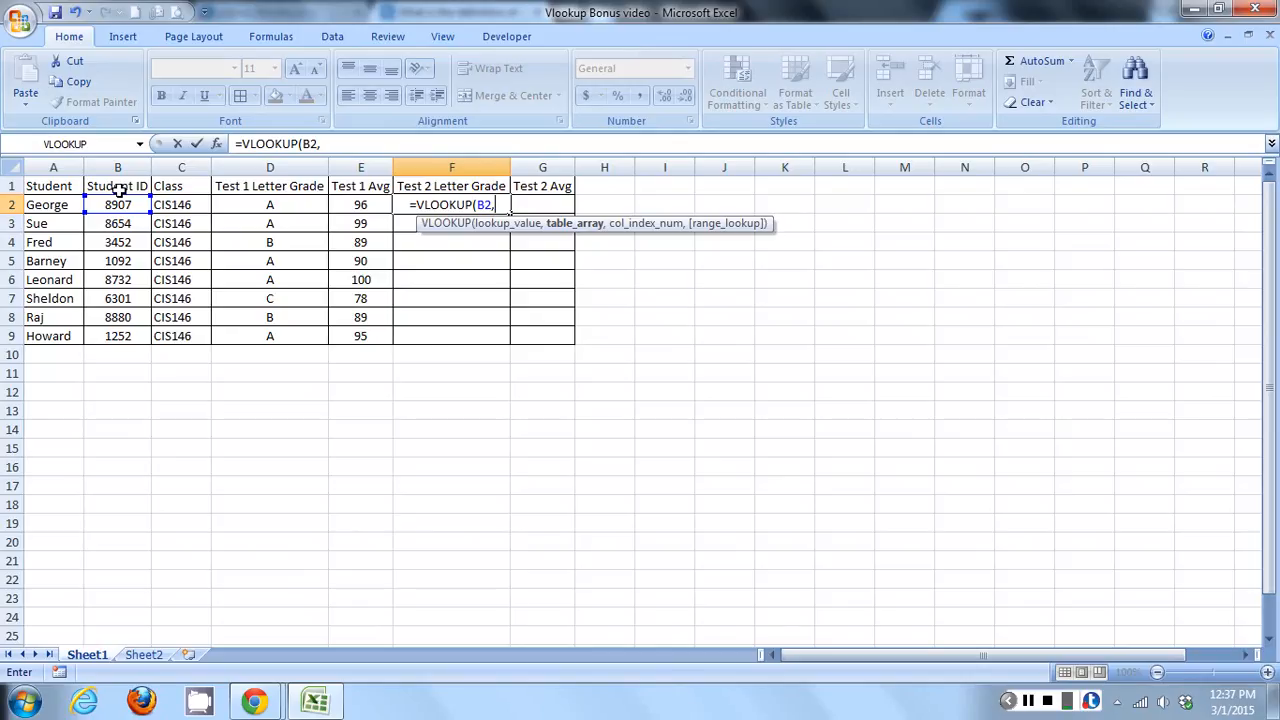
key("Escape")
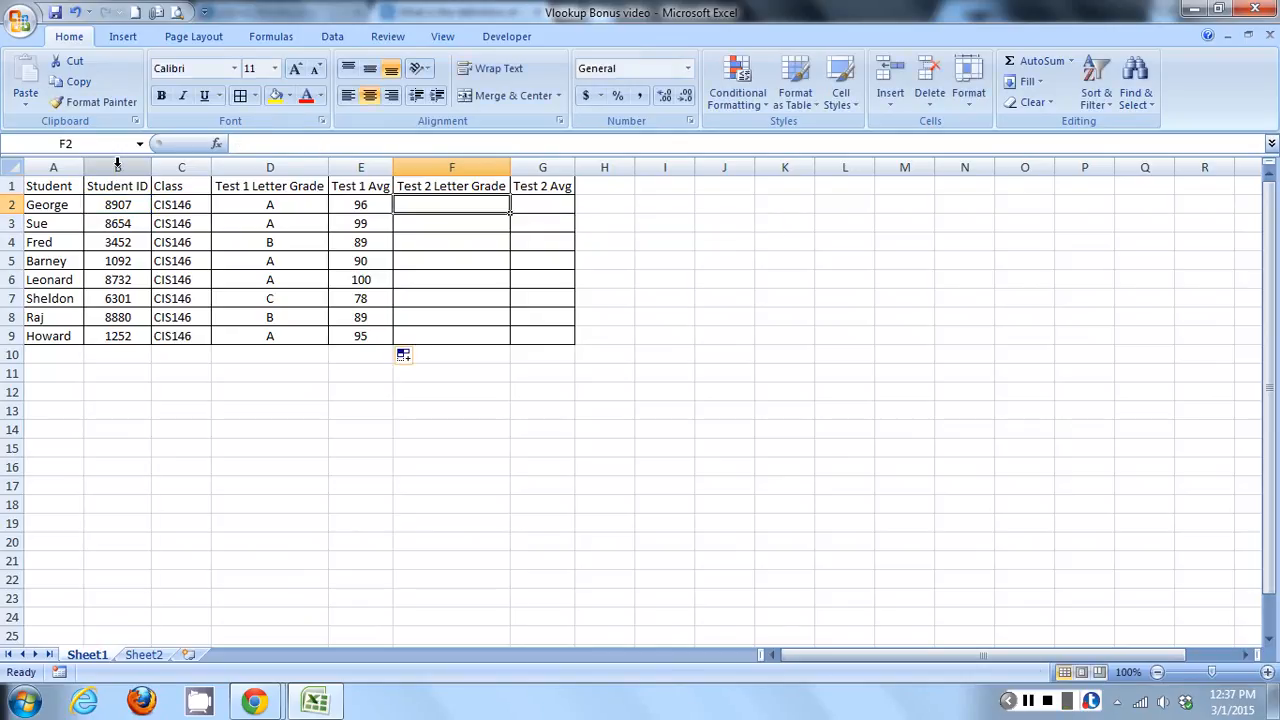
Examine the Student ID, Class and Student columns on Sheet1, and compare them with the table on Sheet2.
left_click(117, 165)
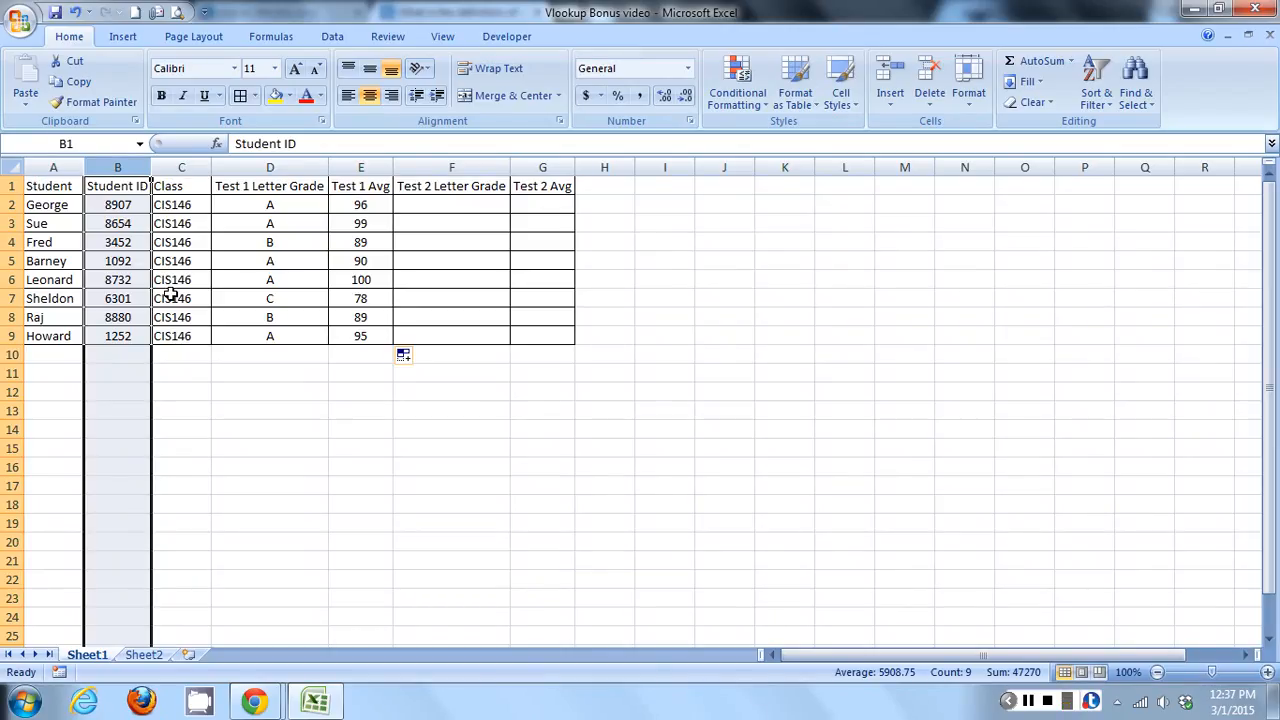
left_click_drag(180, 204, 170, 338)
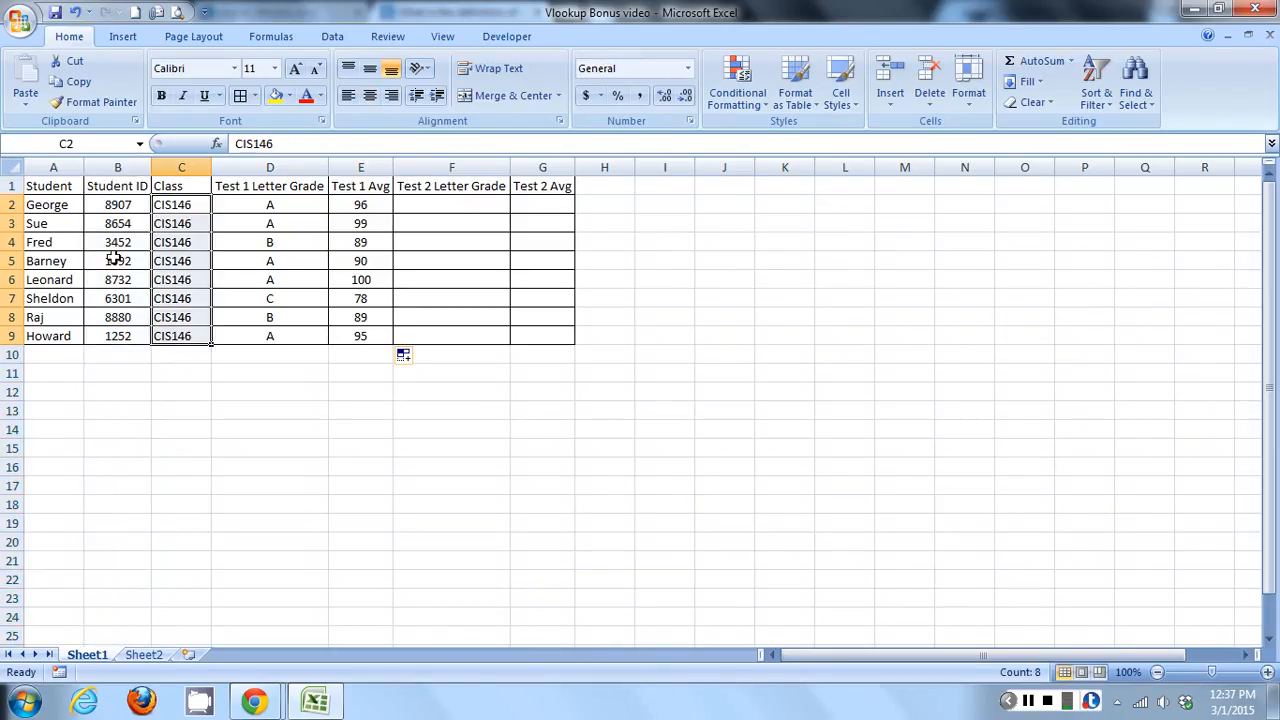
left_click(53, 167)
left_click(143, 654)
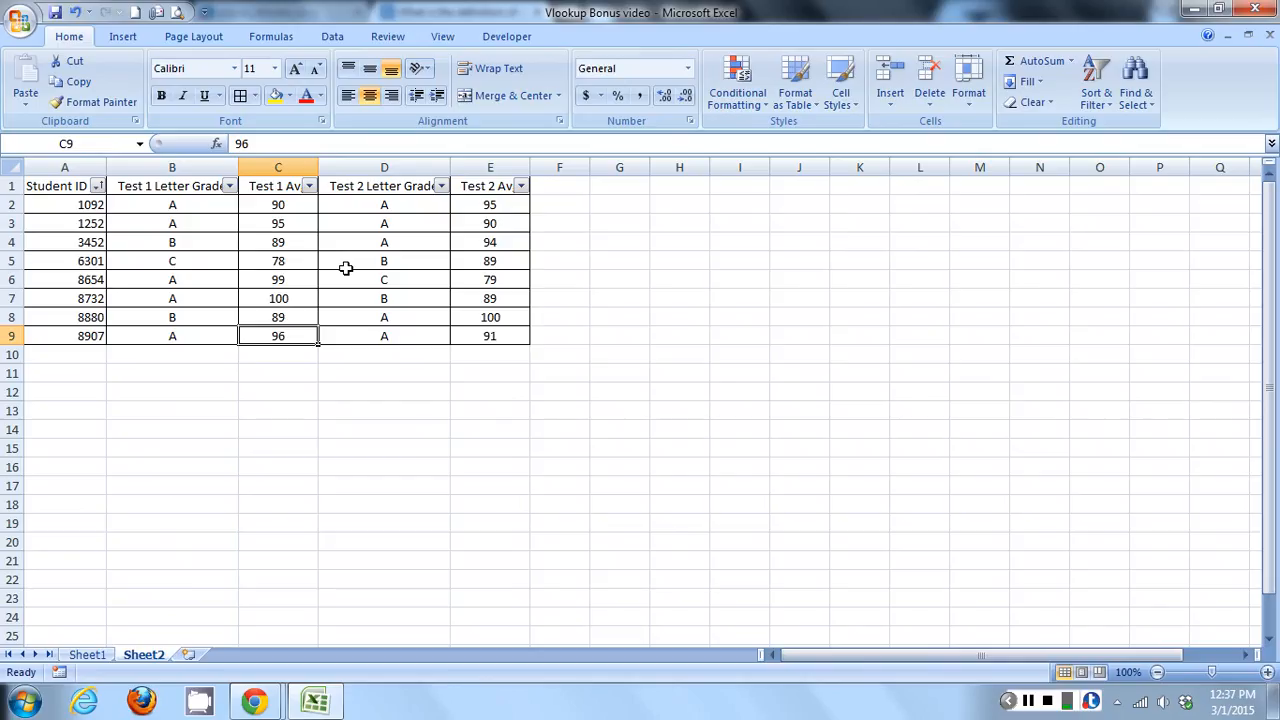
Compare the Student ID column on Sheet2 with the Student ID column on Sheet1, including cell B2.
left_click(66, 168)
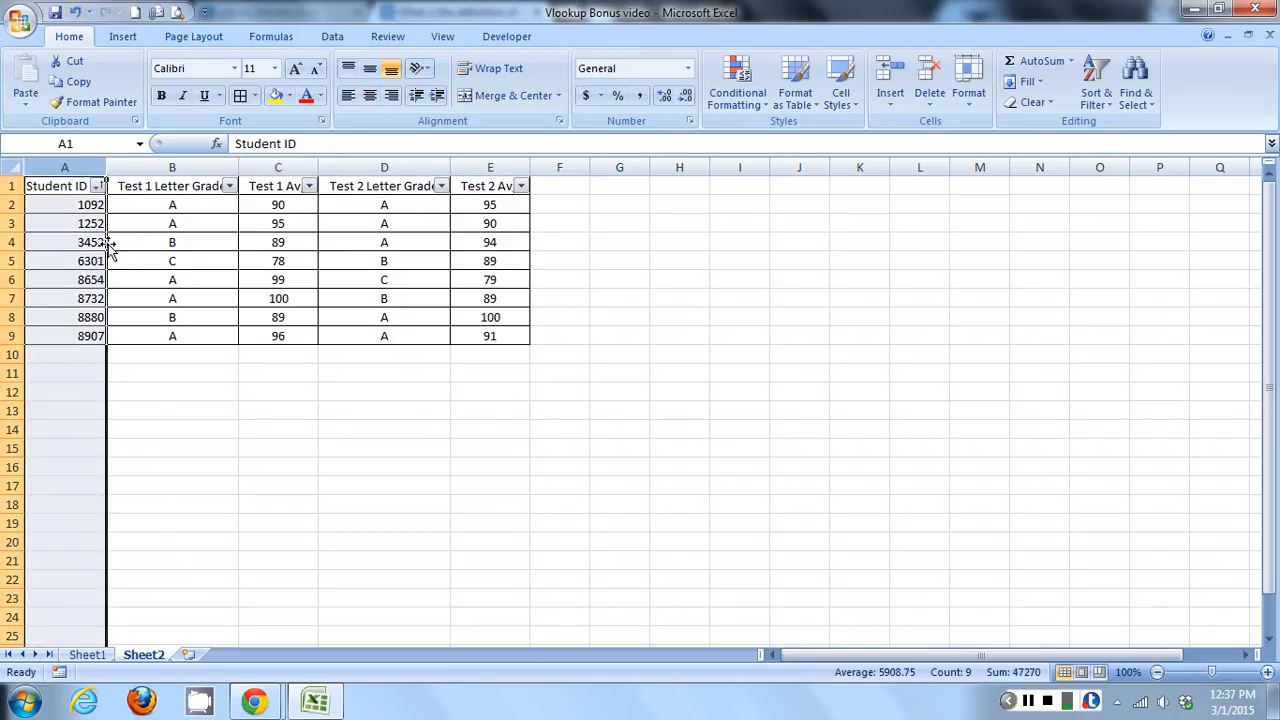
left_click(87, 655)
left_click(120, 187)
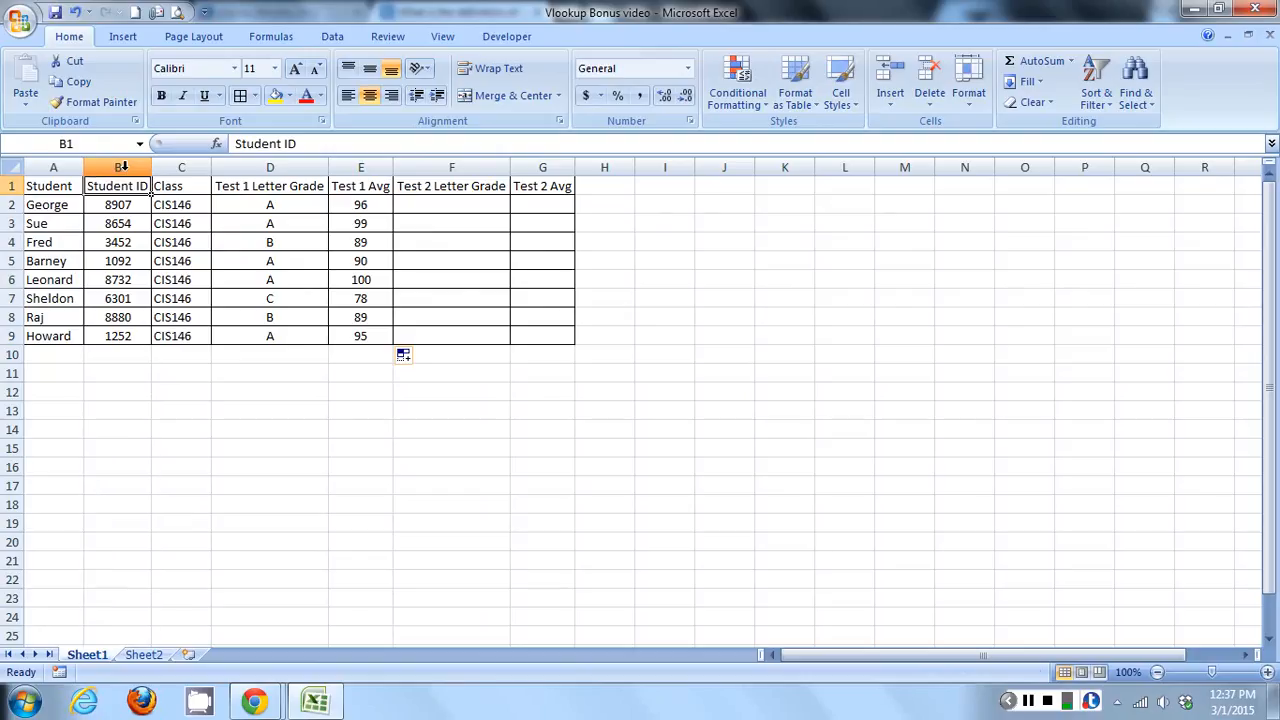
left_click(122, 167)
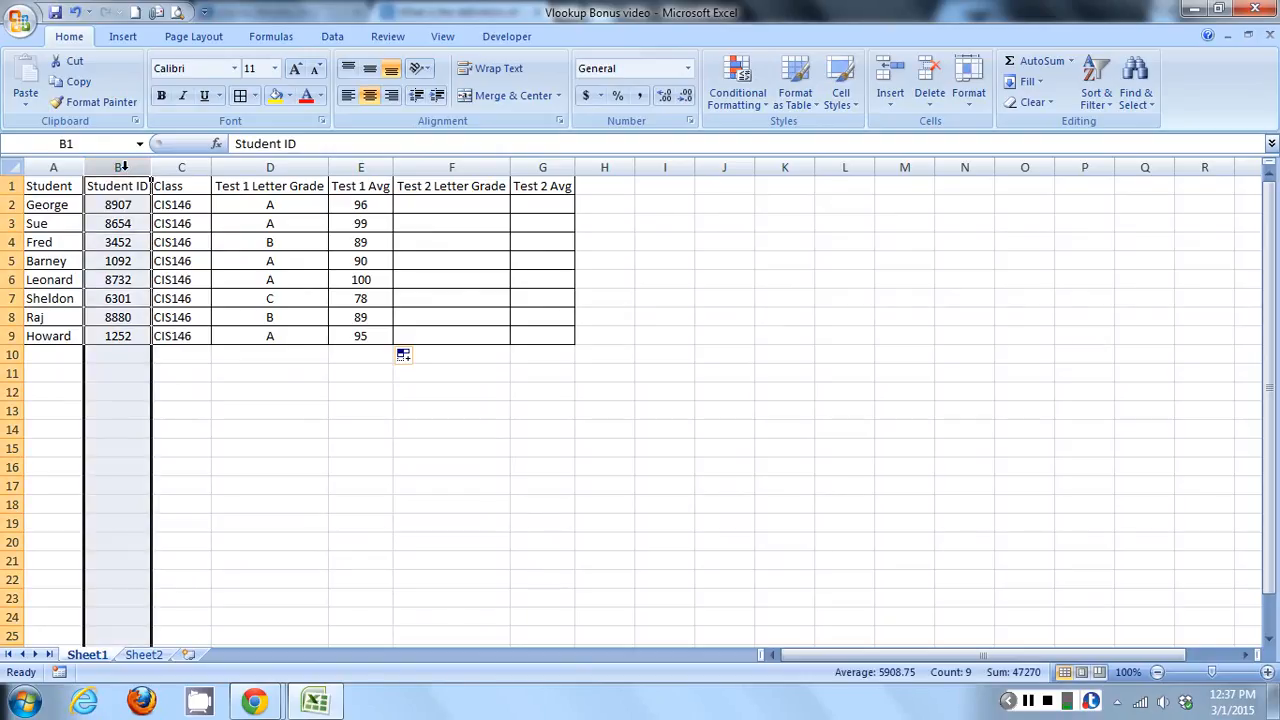
left_click(117, 205)
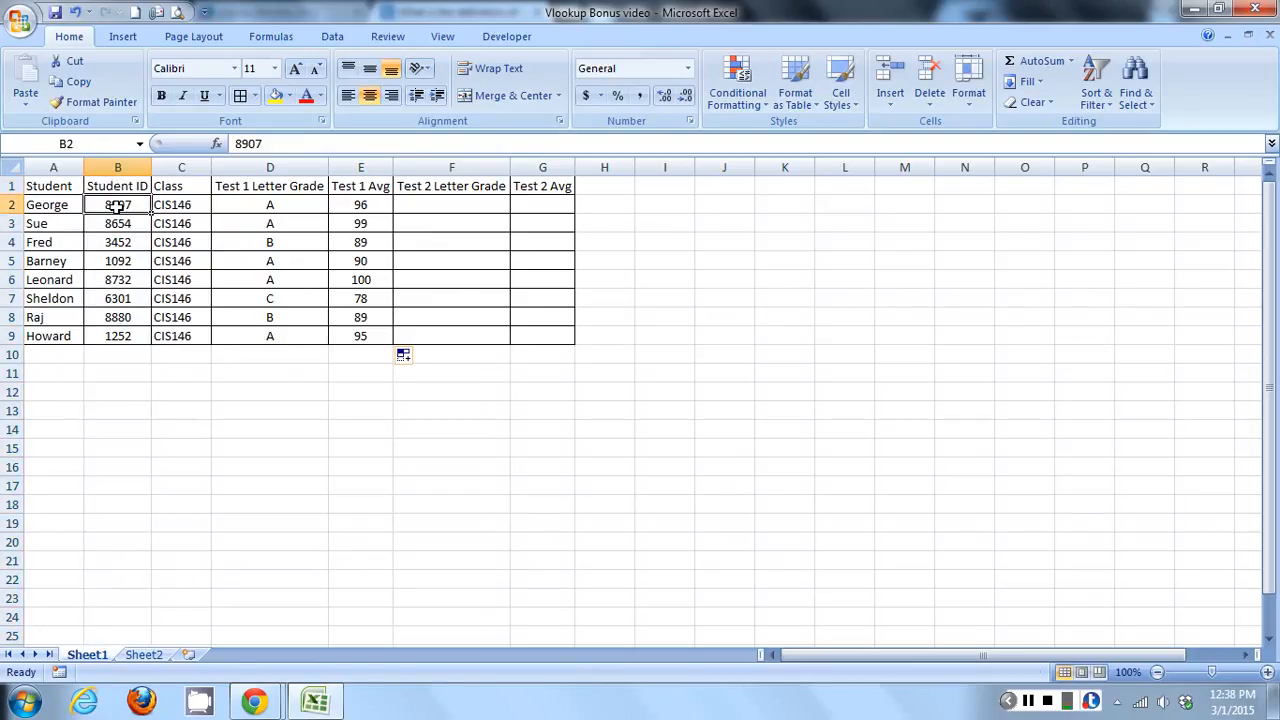
Enter =VLOOKUP(B2,Sheet2!A:E,4,0) in cell F2 of Sheet1 to look up the Test 2 Letter Grade.
left_click(461, 209)
type("=VL")
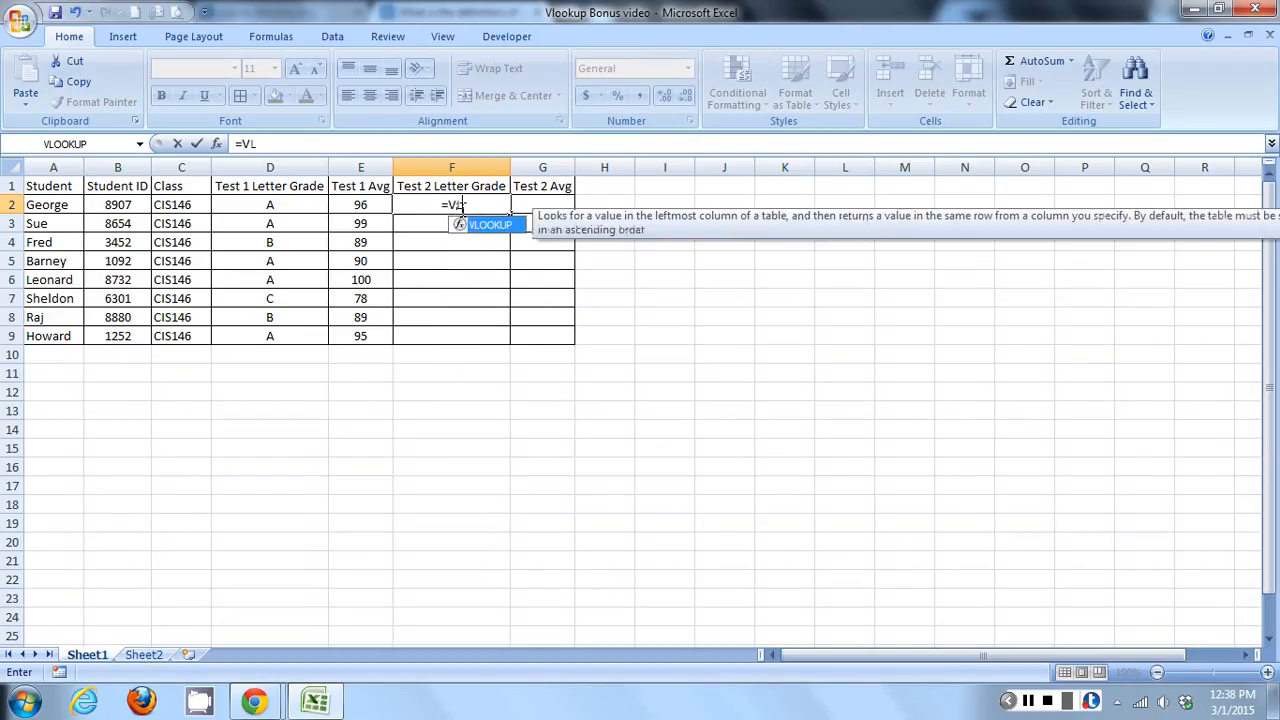
type("OOKUP")
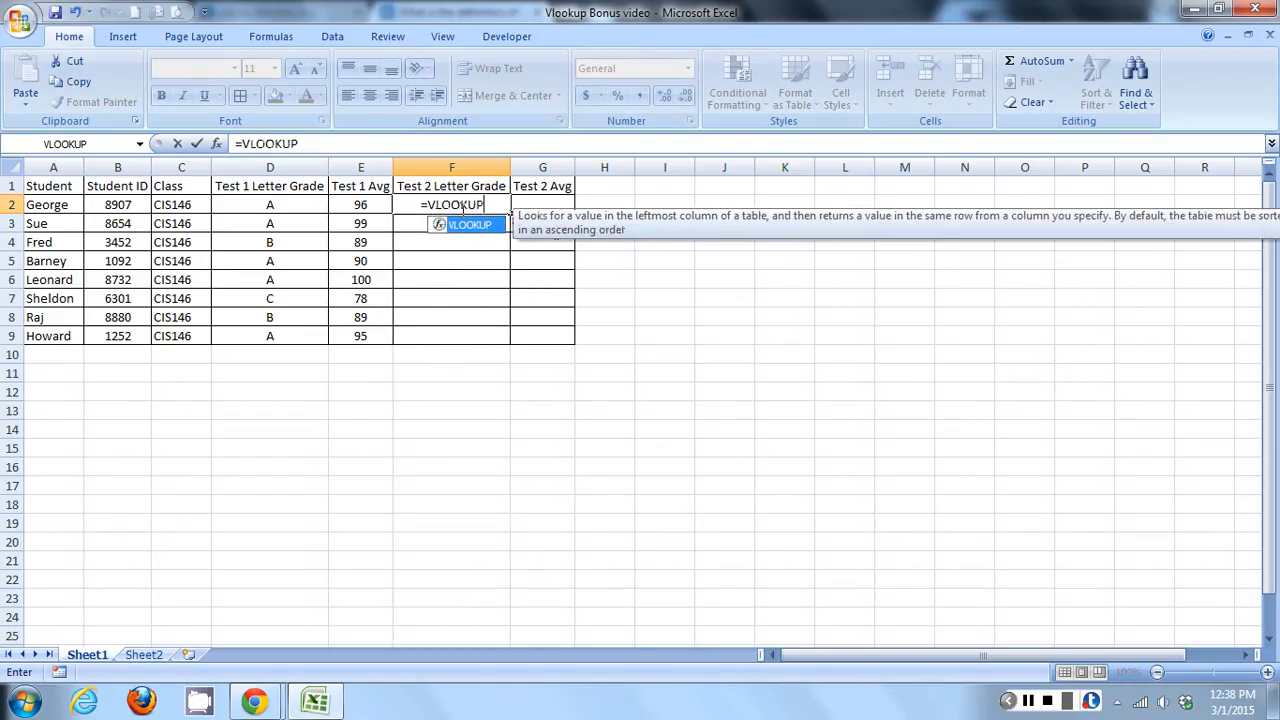
type("(")
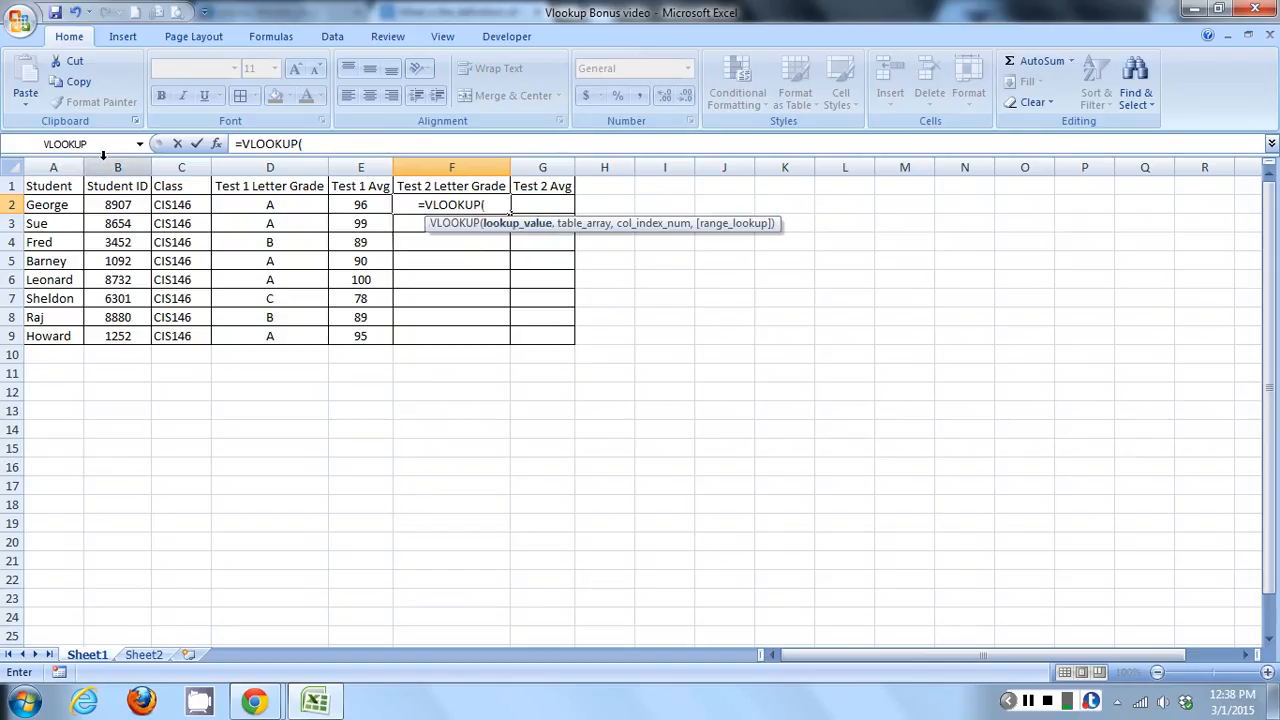
left_click(117, 205)
type(",")
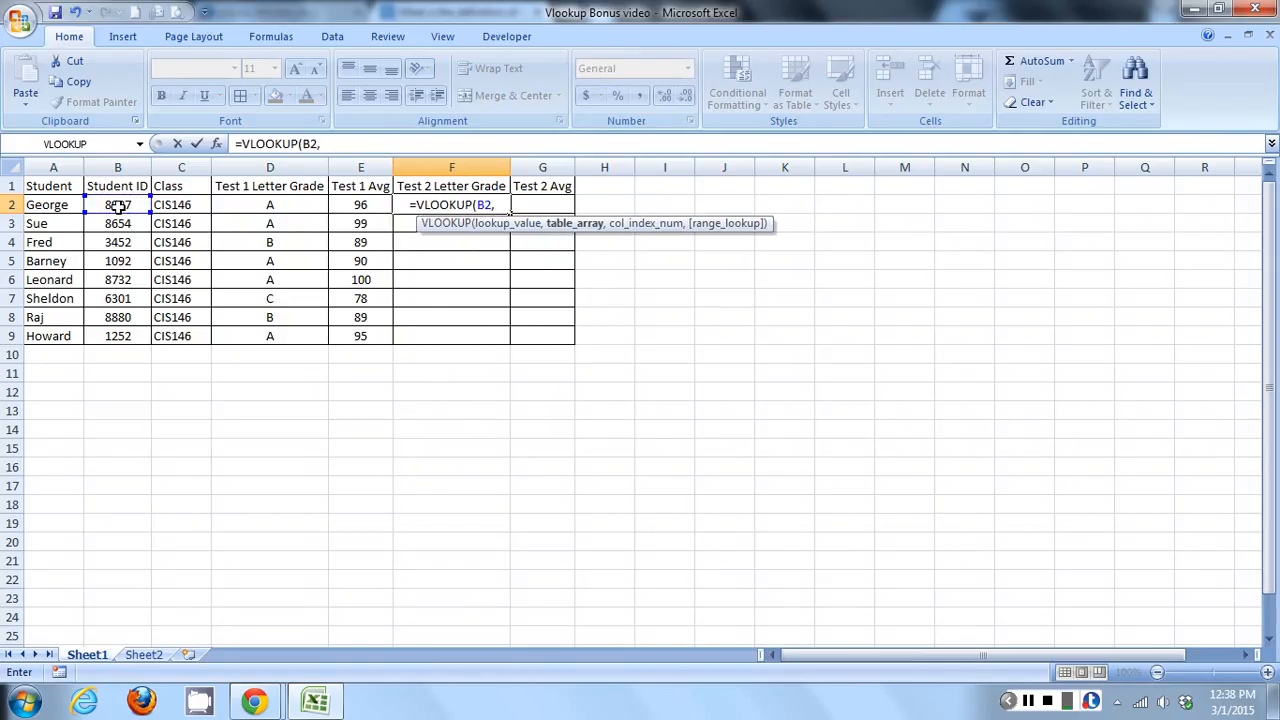
left_click(145, 655)
left_click_drag(64, 167, 484, 186)
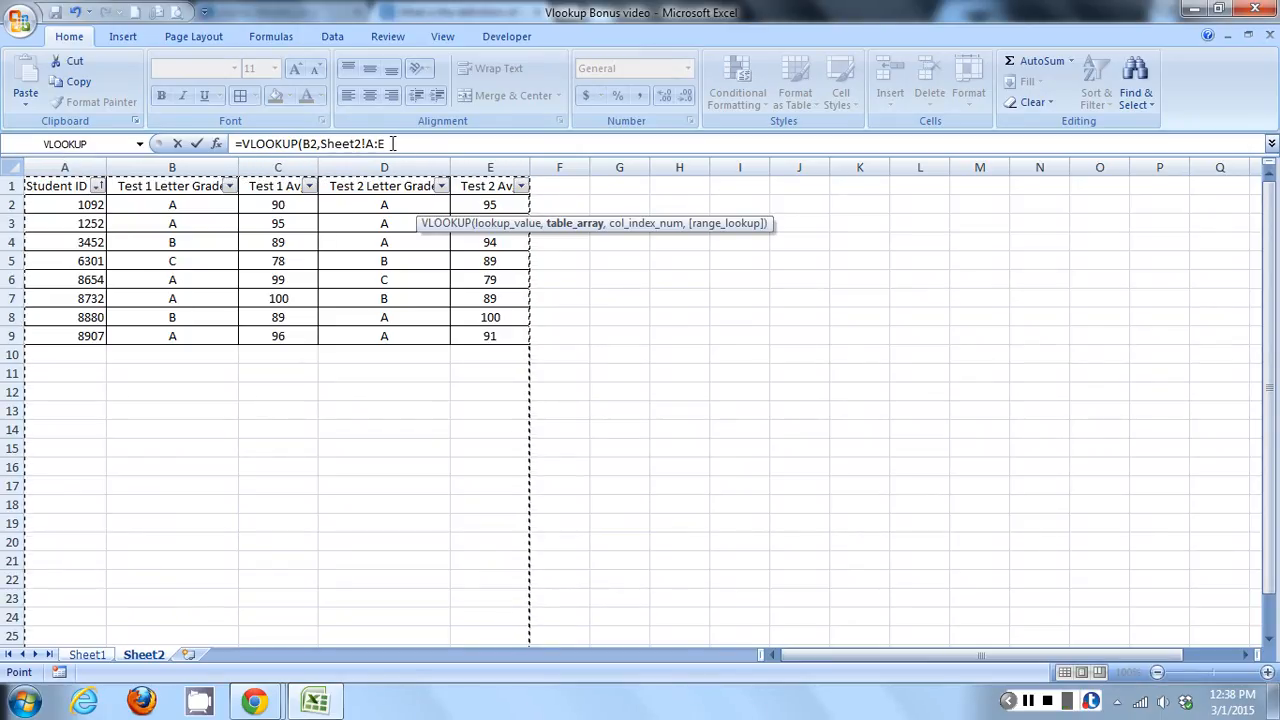
type(",4")
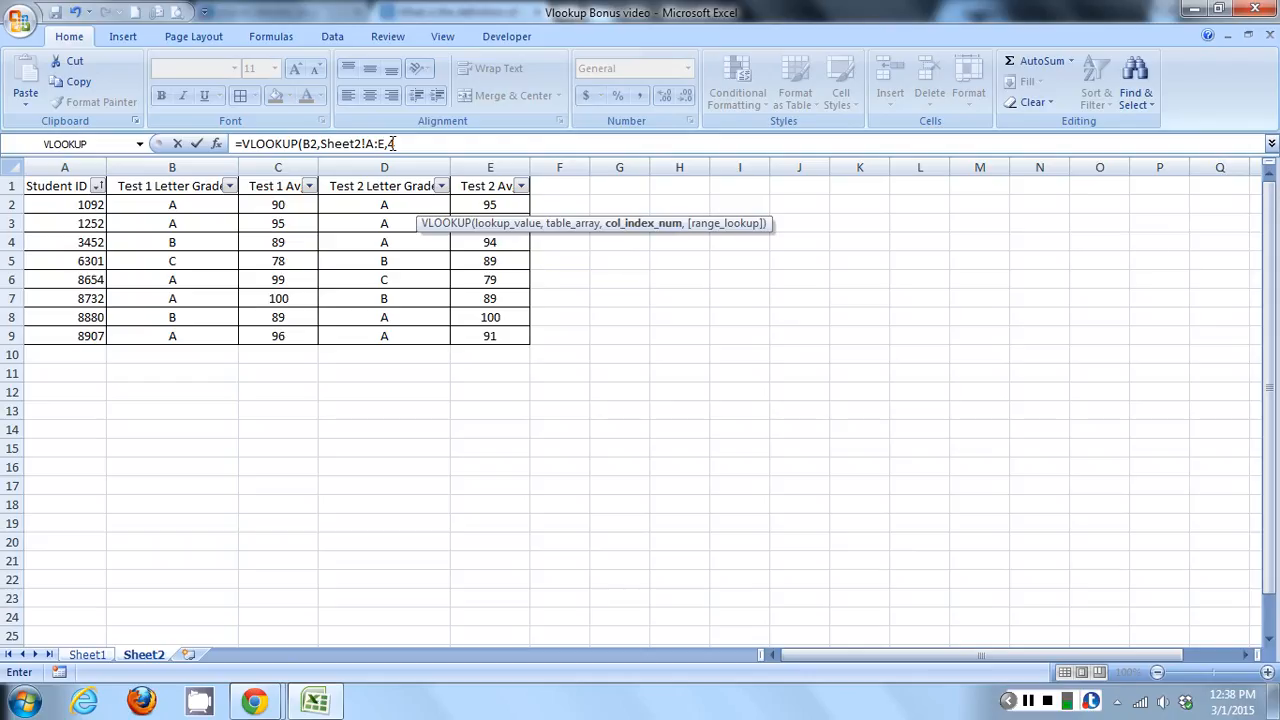
type(",0")
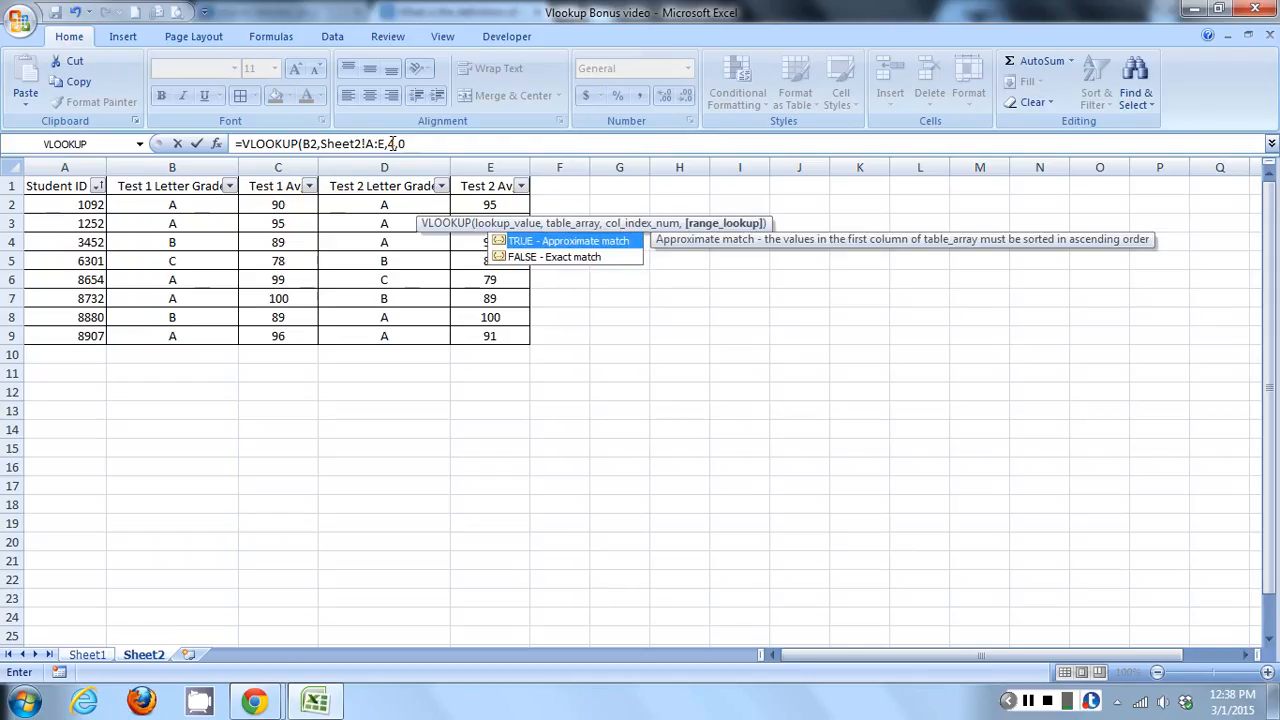
key("Return")
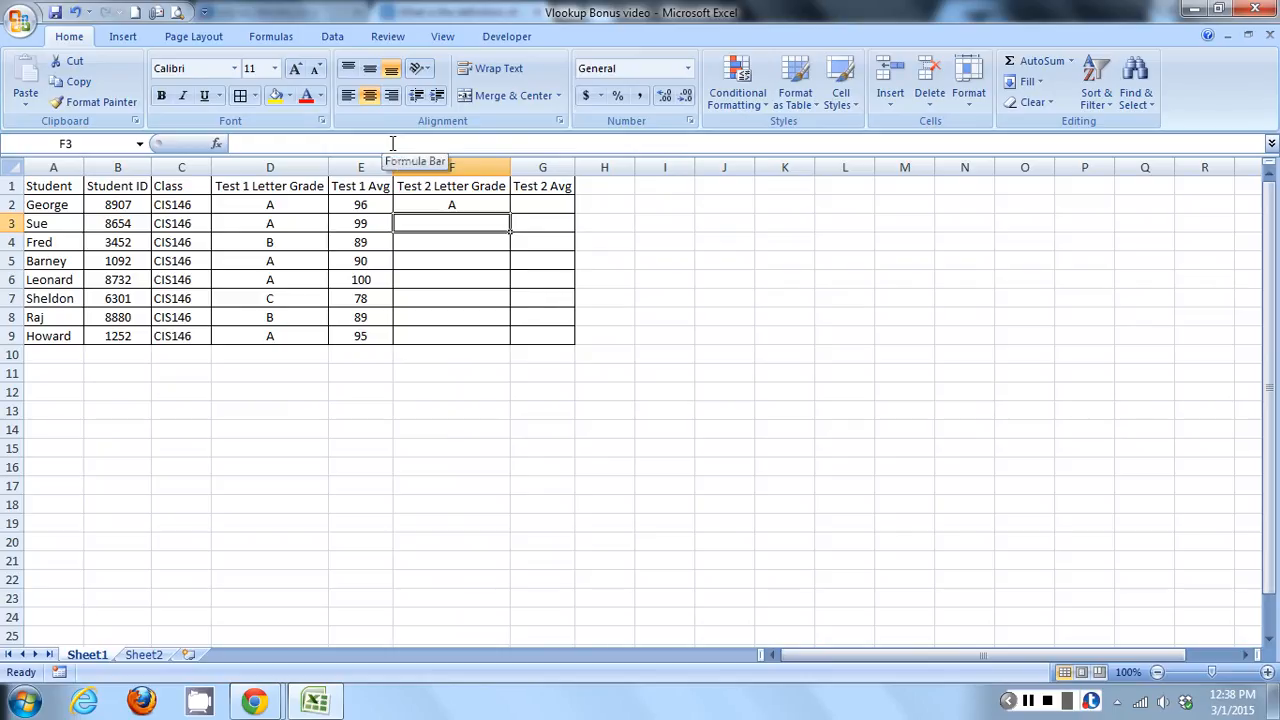
Search Sheet2 for the student ID from Sheet1 cell B2, and check the Test 2 Letter Grade in its row.
left_click(10, 204)
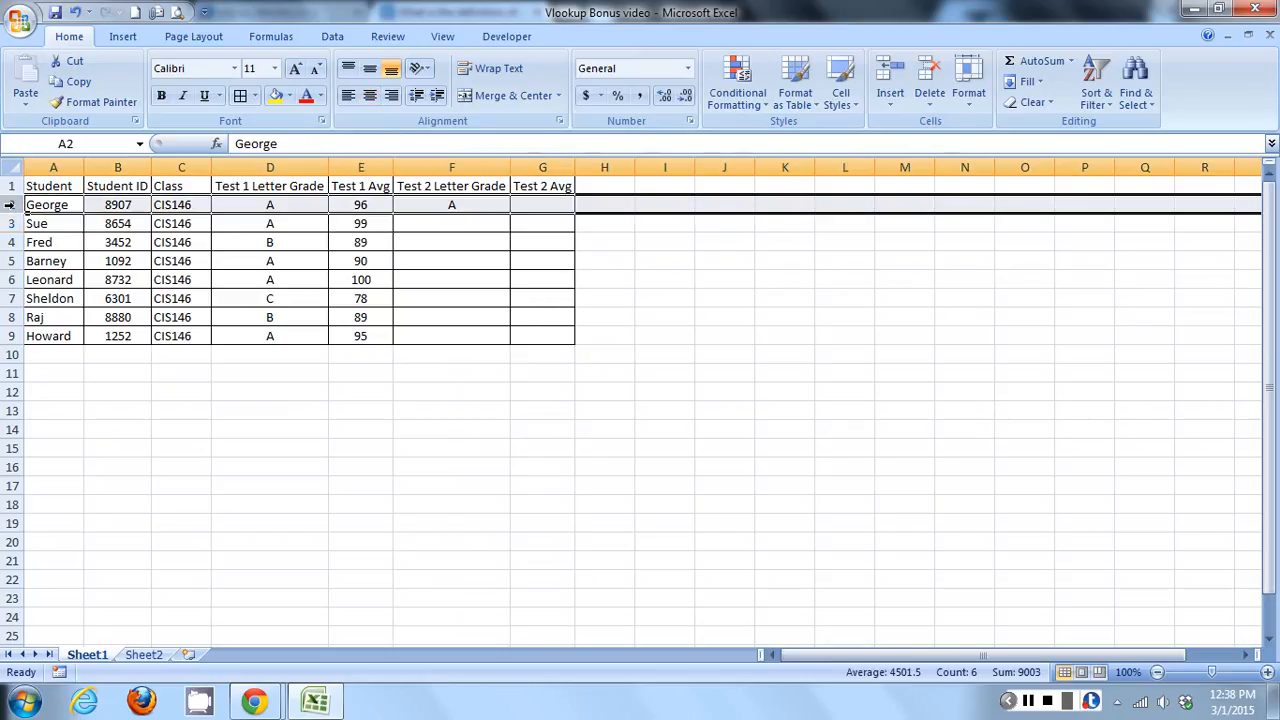
left_click(114, 205)
key("ctrl+c")
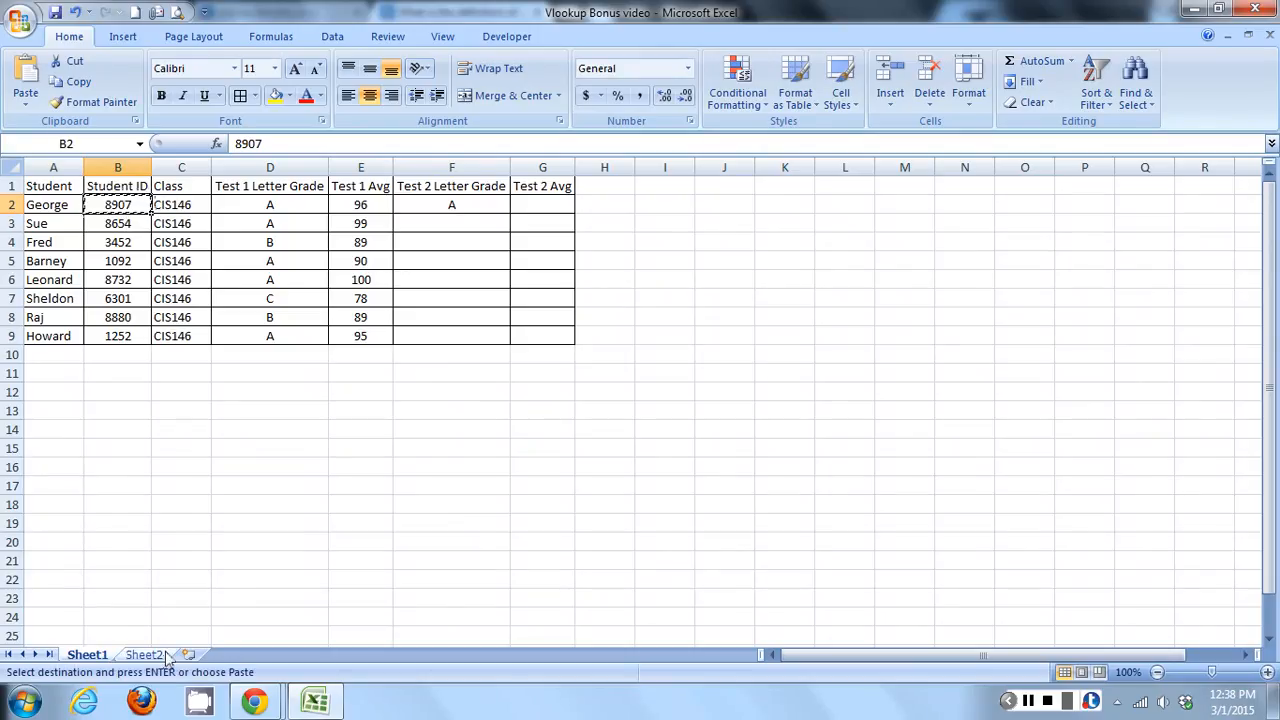
left_click(143, 654)
left_click(62, 188)
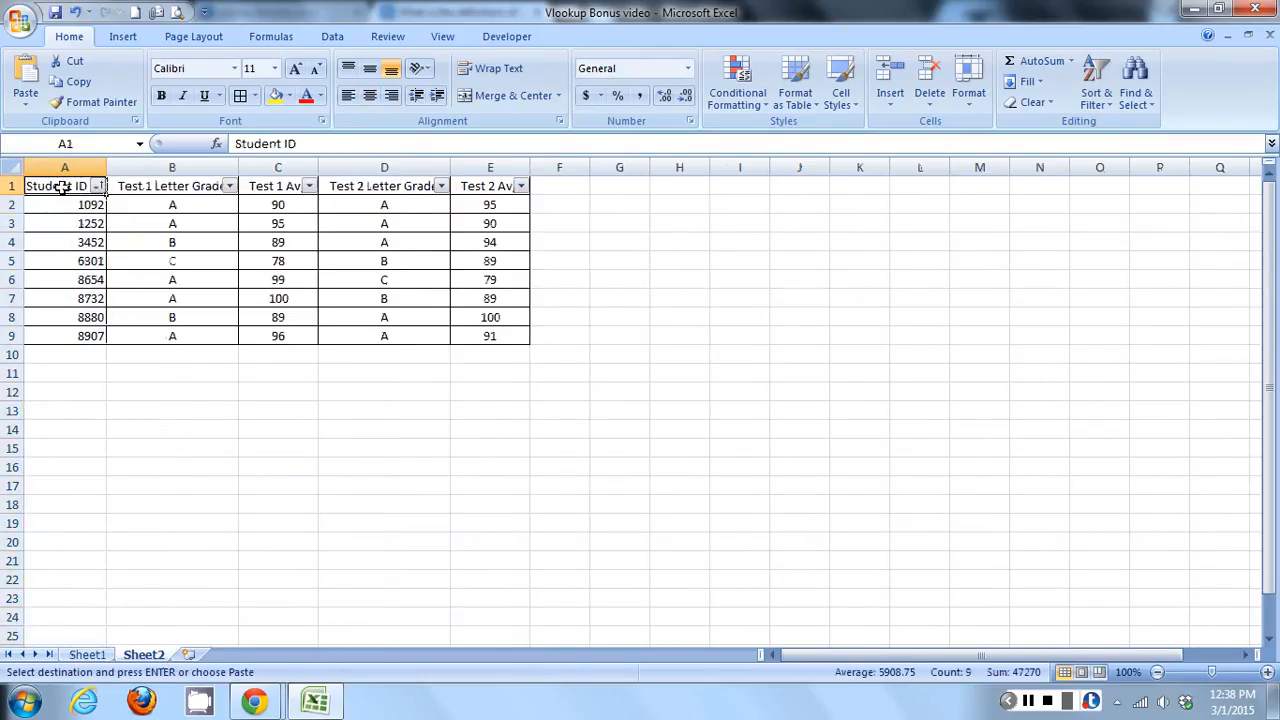
key("ctrl+f")
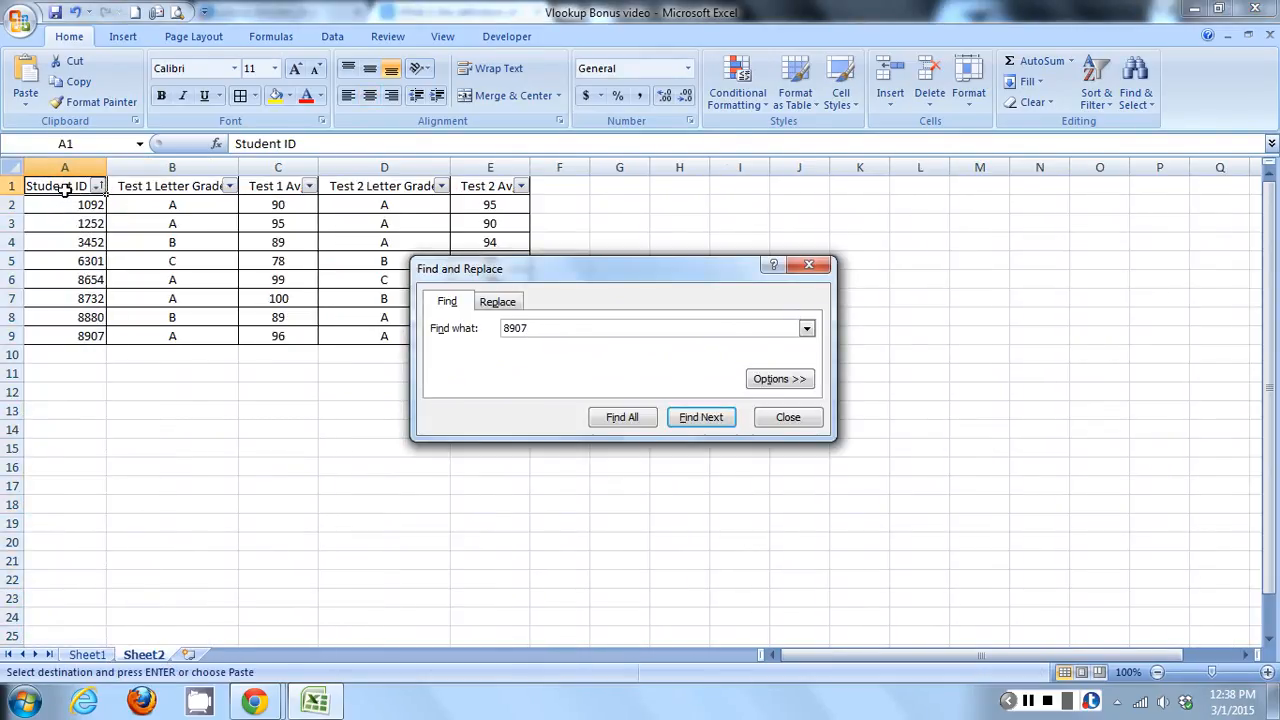
left_click(701, 417)
left_click(787, 420)
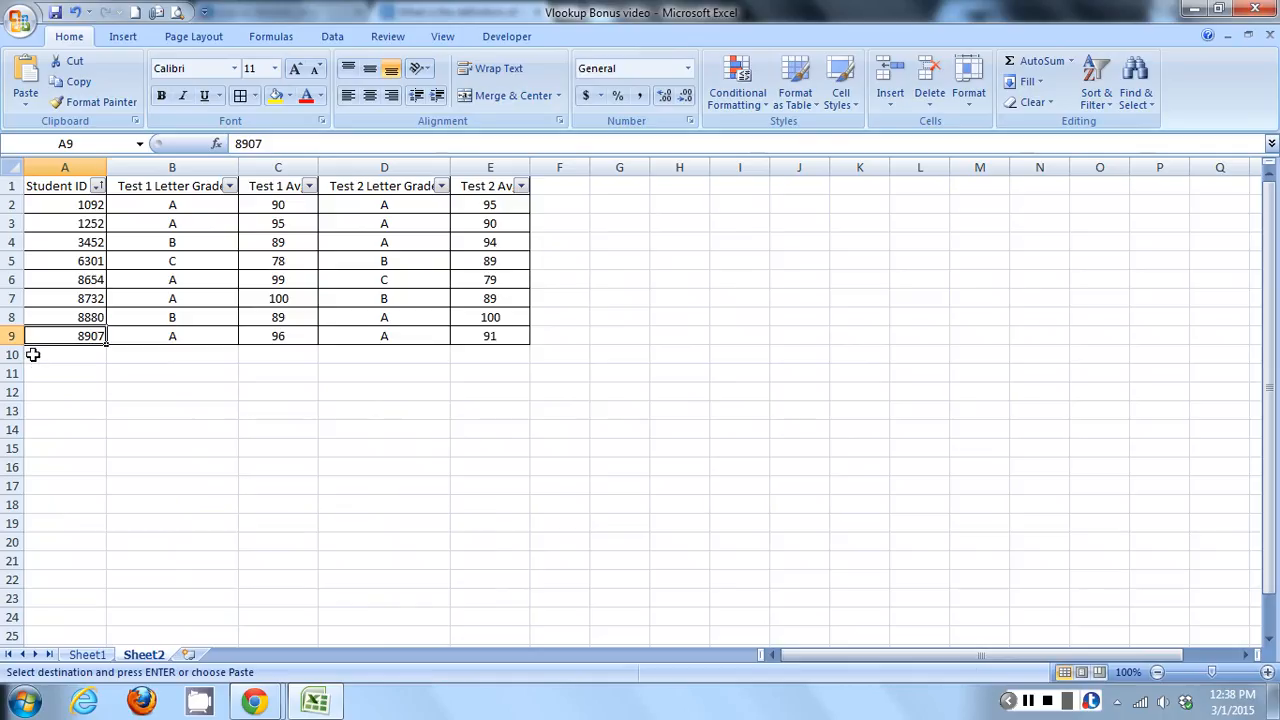
left_click(10, 336)
left_click(380, 335)
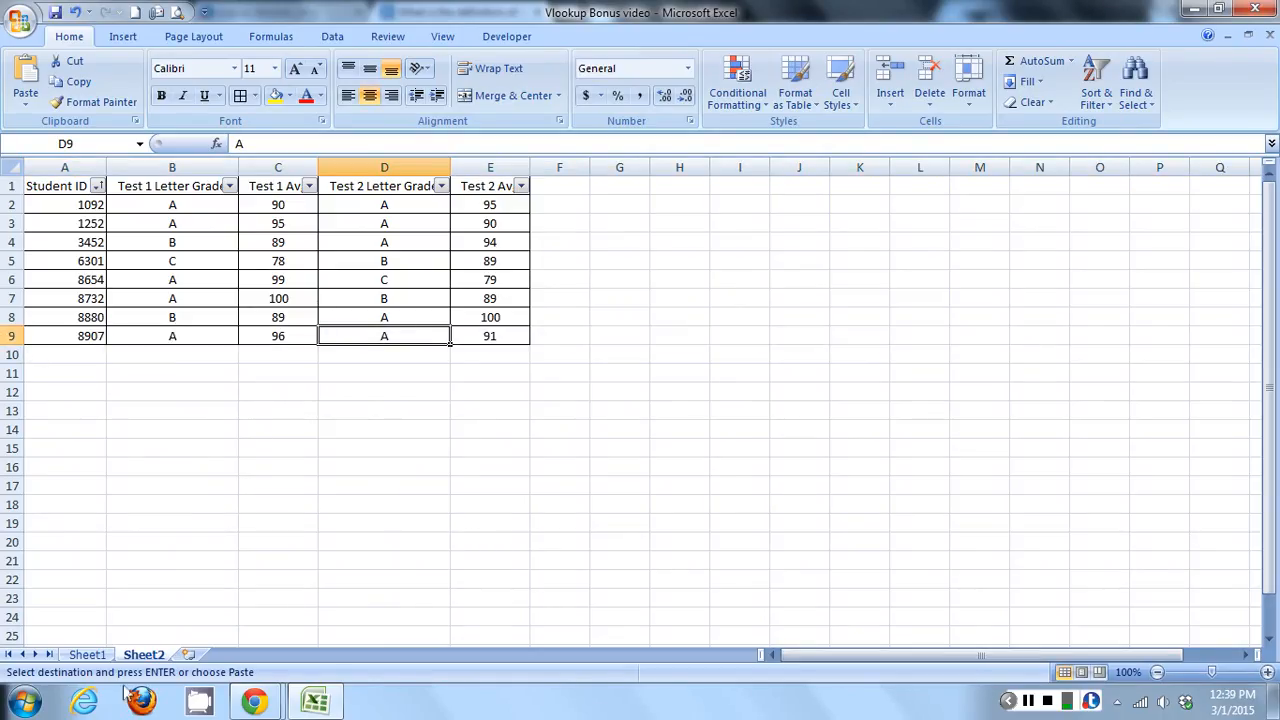
Return to Sheet1 and fill the F2 formula down through F9 for the remaining Test 2 letter grades.
left_click(92, 655)
left_click(451, 207)
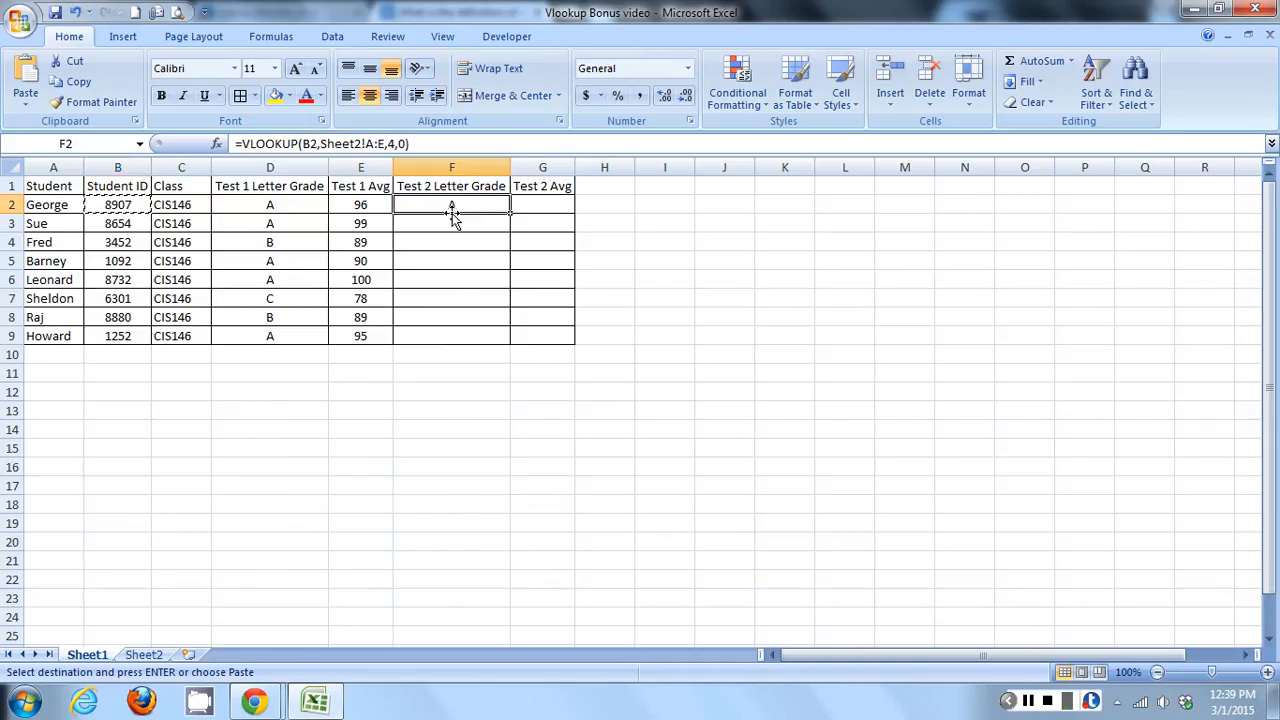
double_click(508, 213)
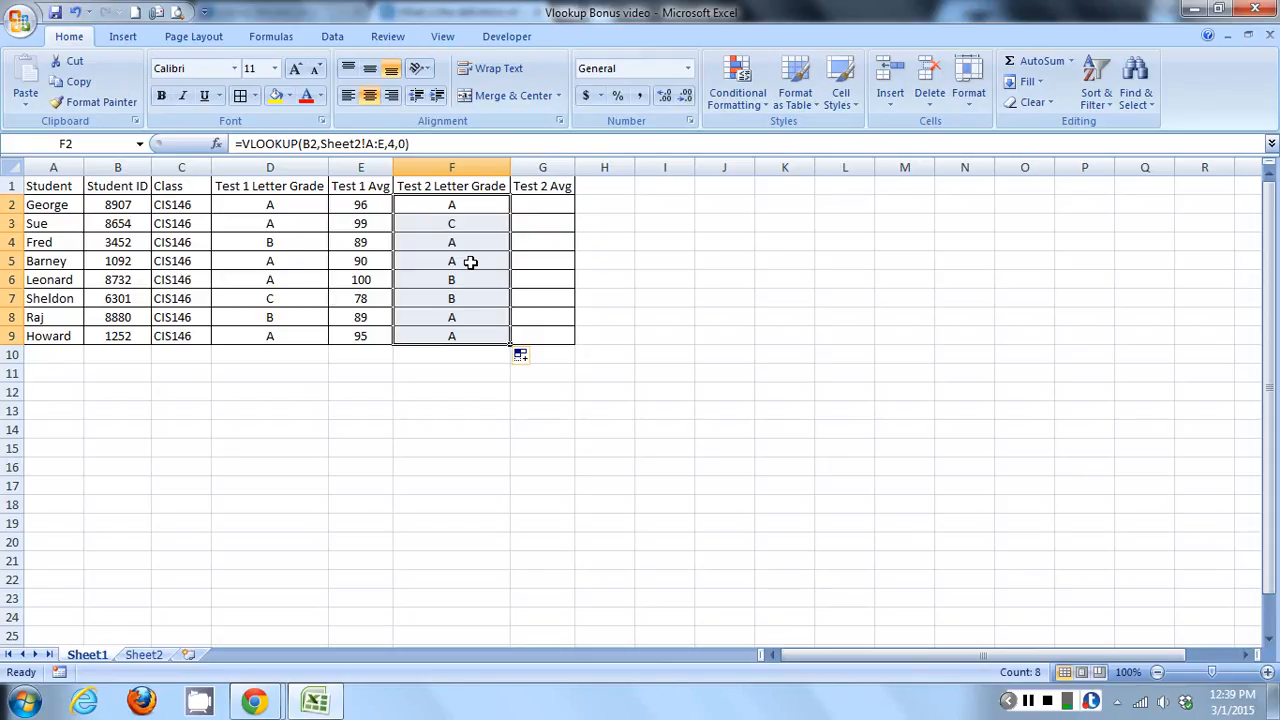
Enter =VLOOKUP(B2,Sheet2!A:E,5,0) in cell G2 of Sheet1 to look up the Test 2 average.
left_click(546, 202)
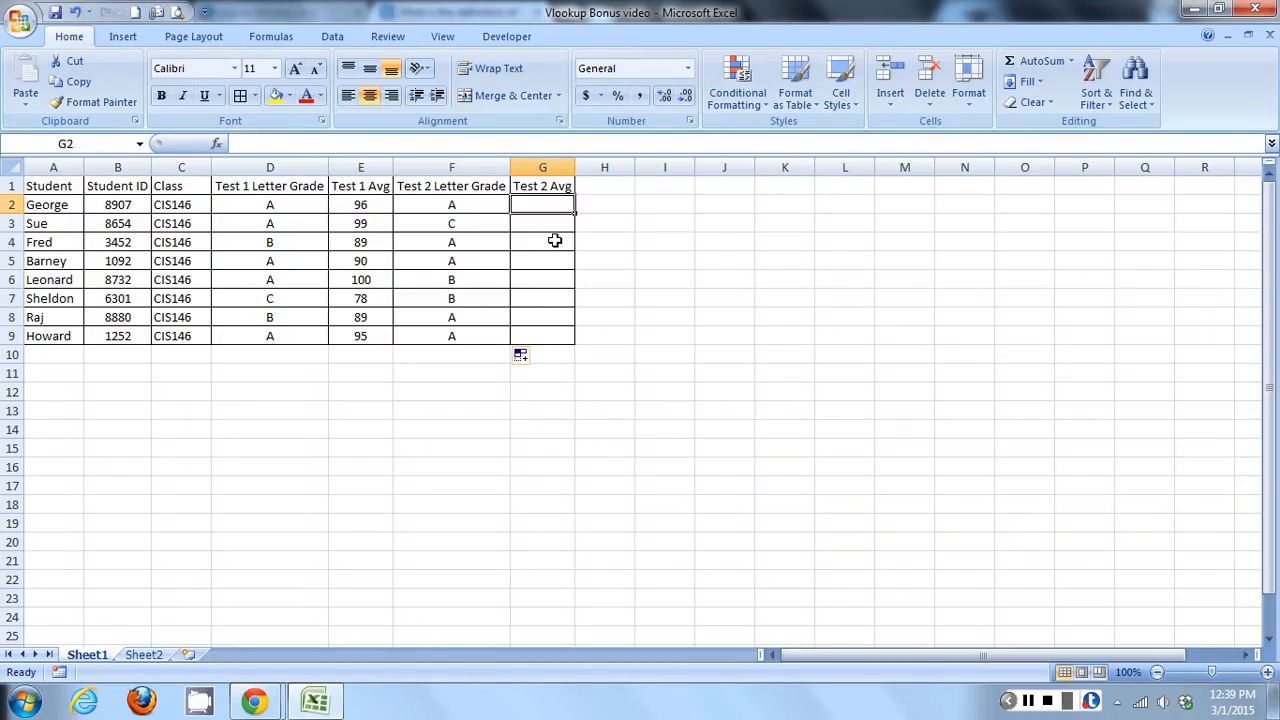
type("=")
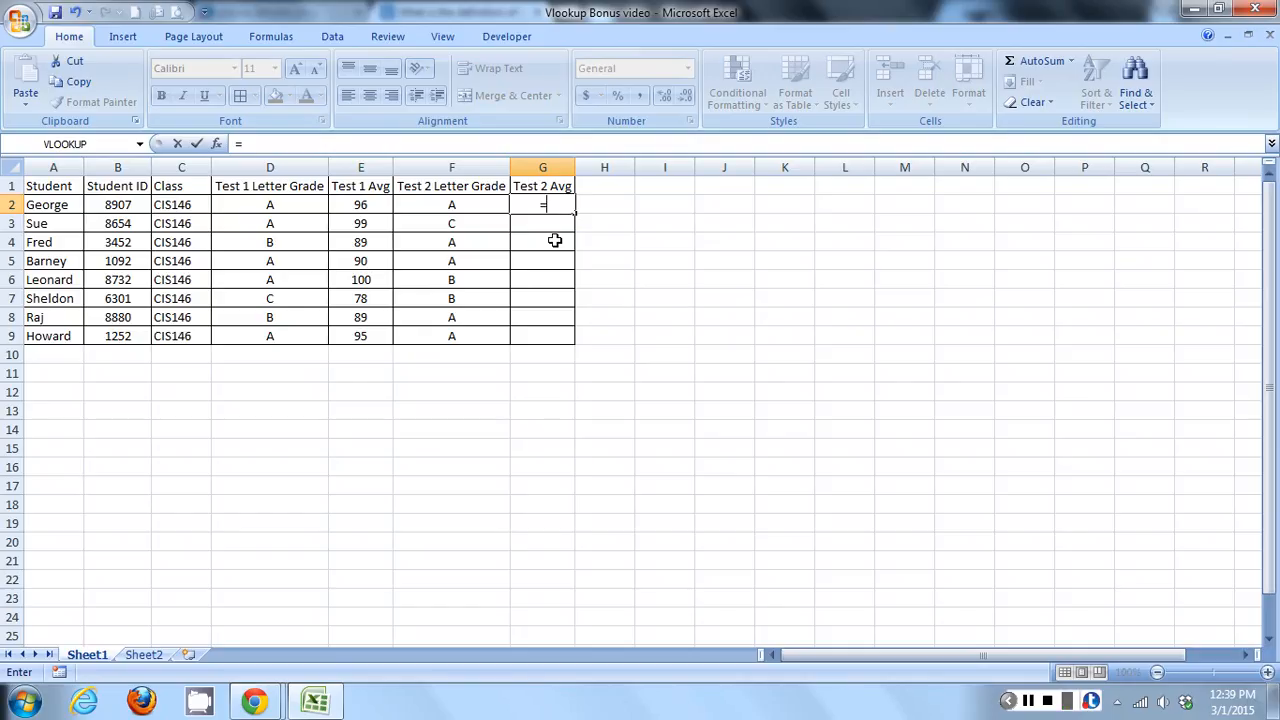
type("VLO")
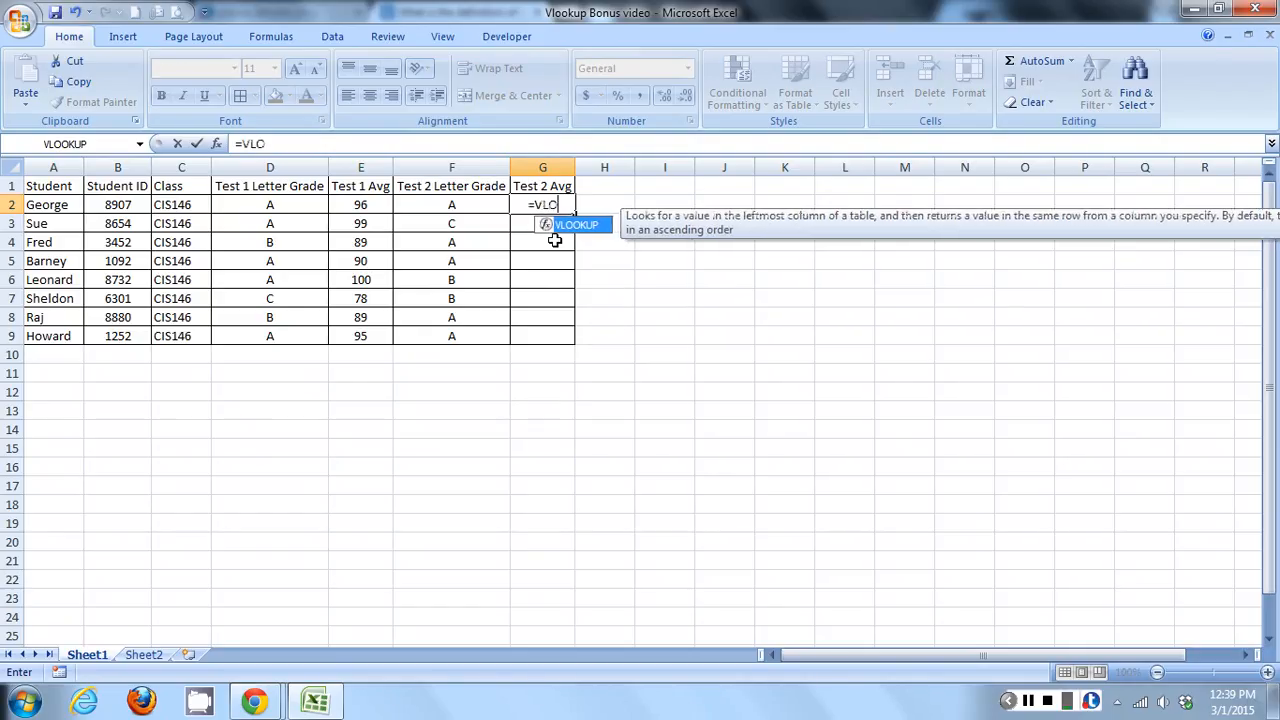
type("OKUP(")
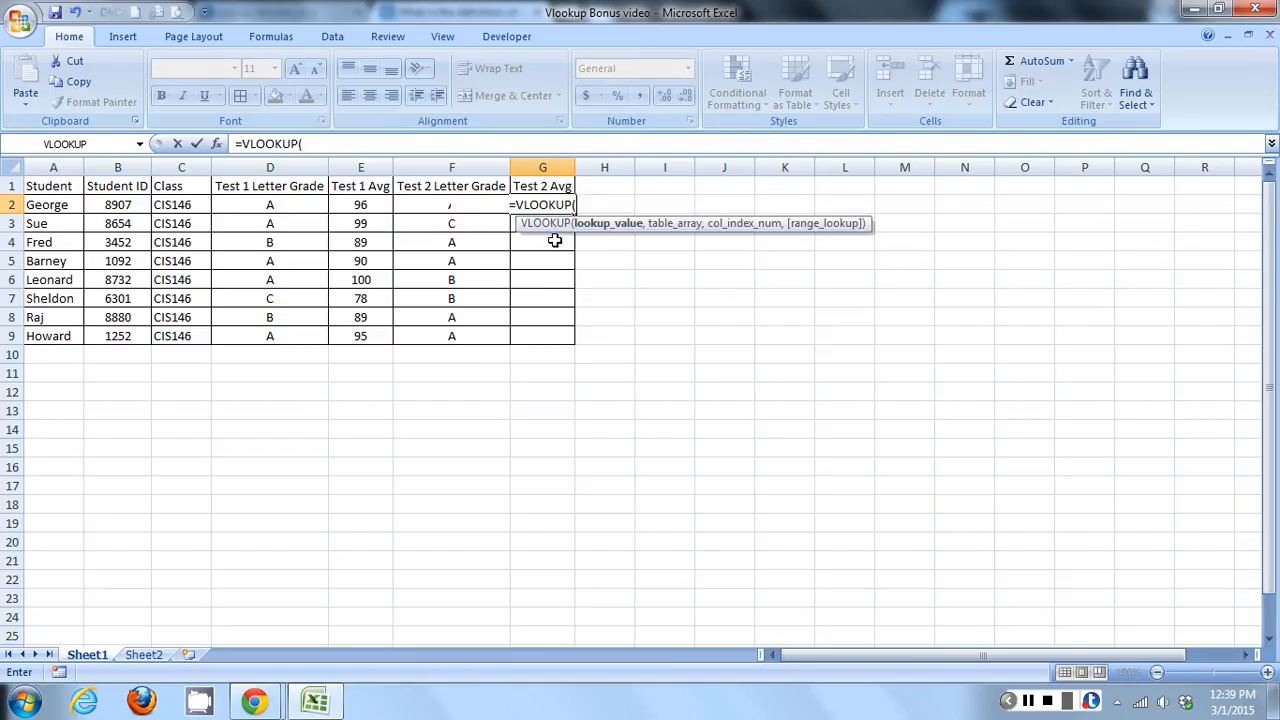
left_click(114, 205)
type(",")
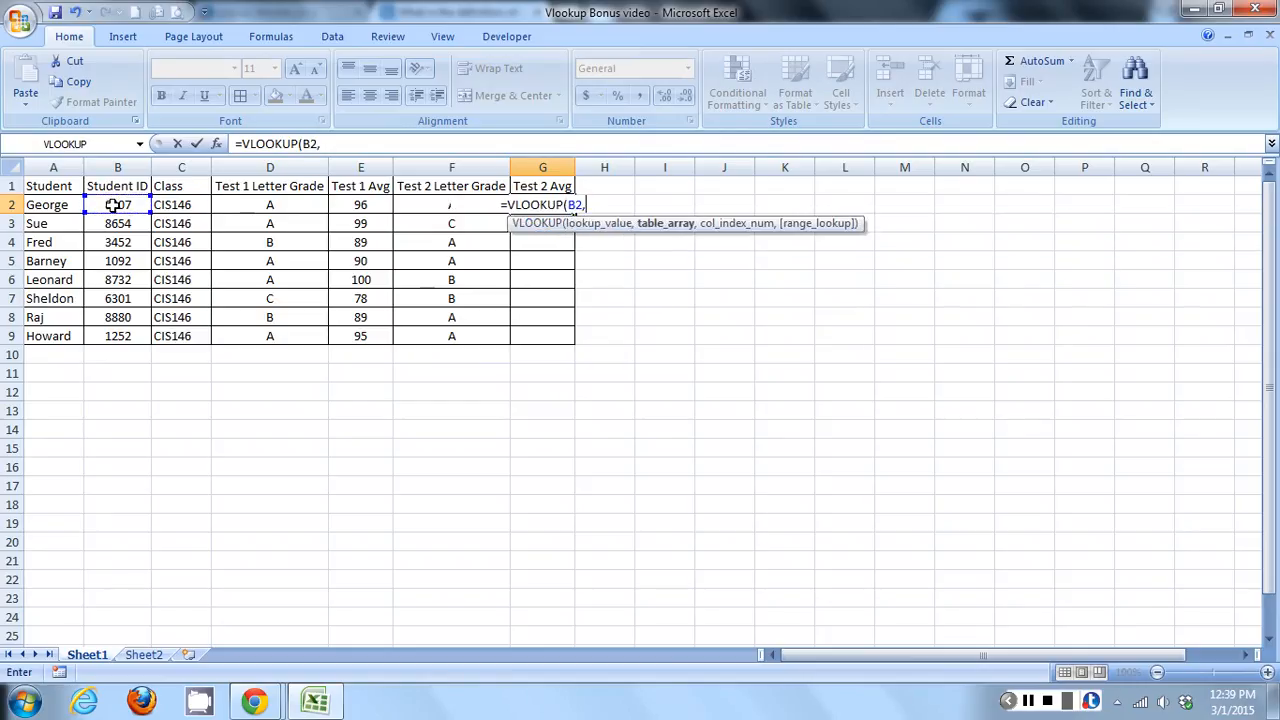
left_click(144, 655)
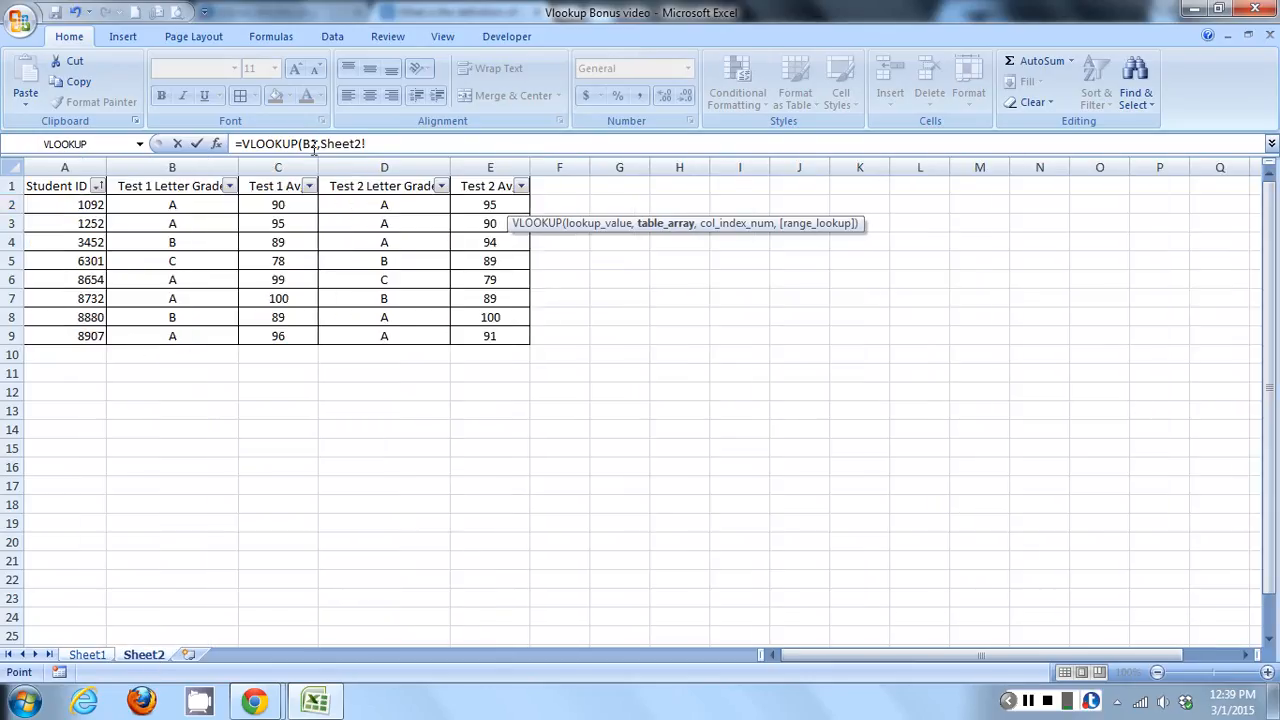
left_click_drag(65, 167, 478, 161)
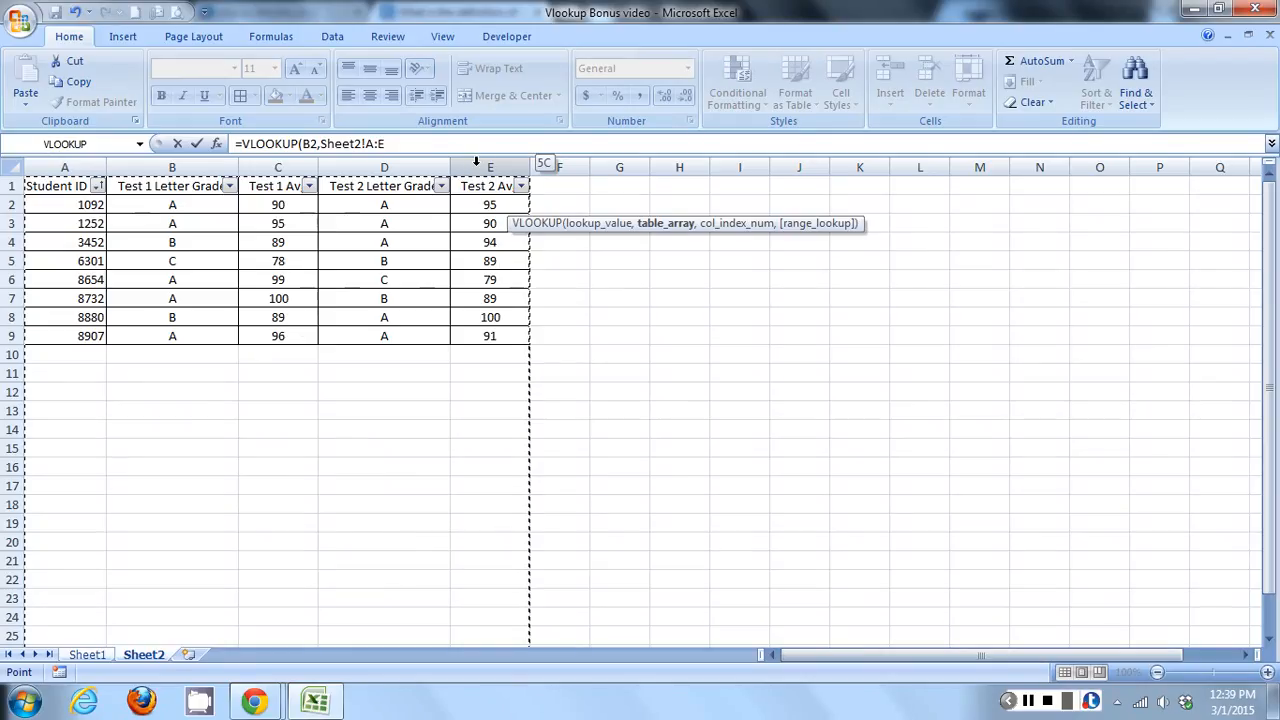
type(",5")
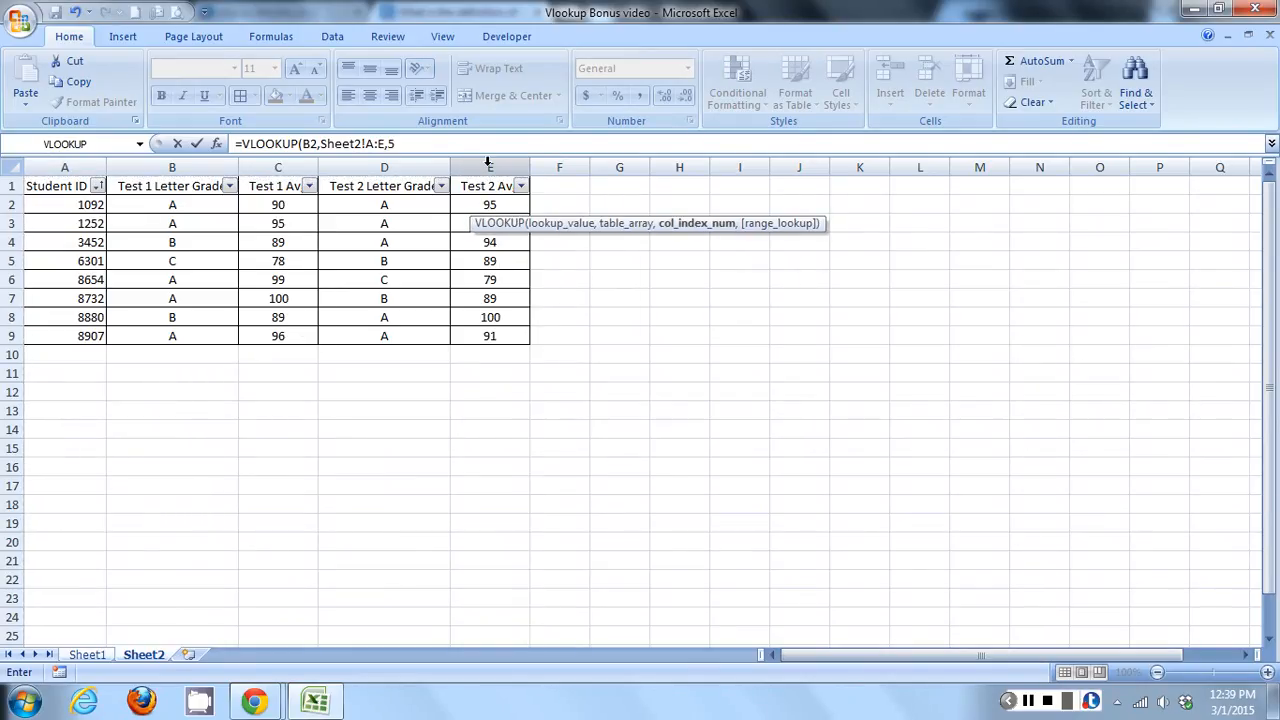
left_click(437, 147)
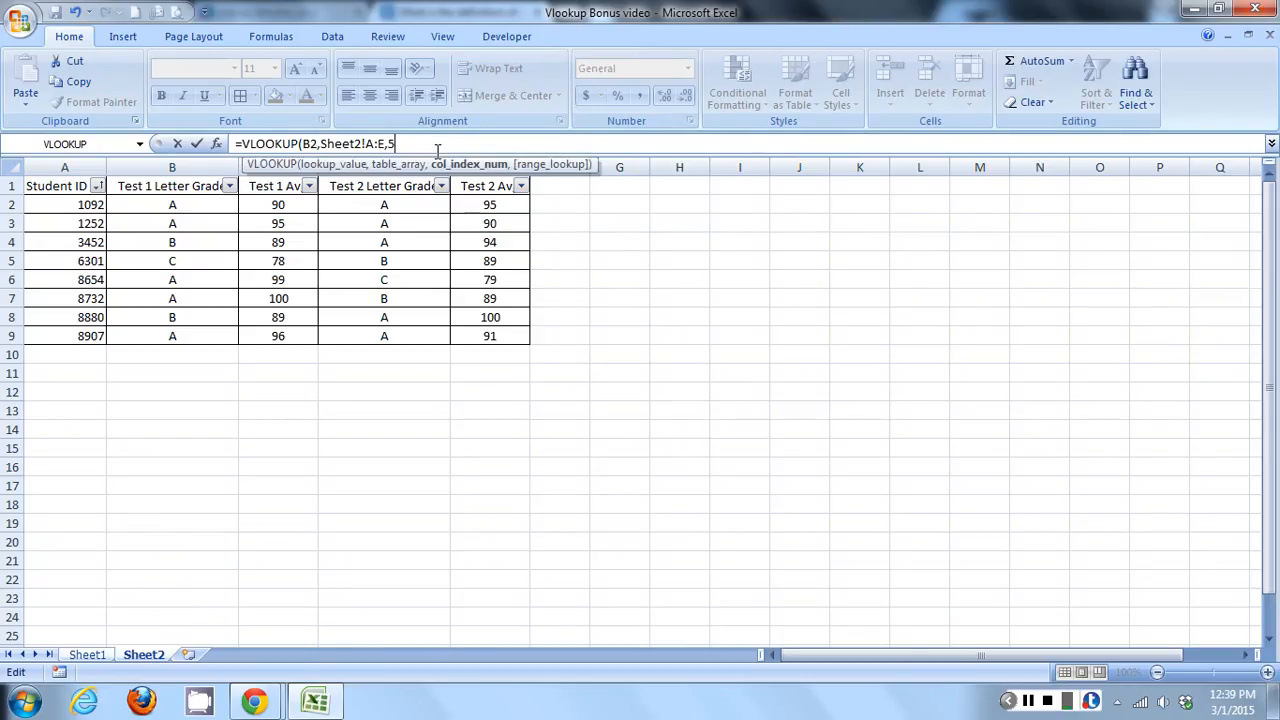
type(",")
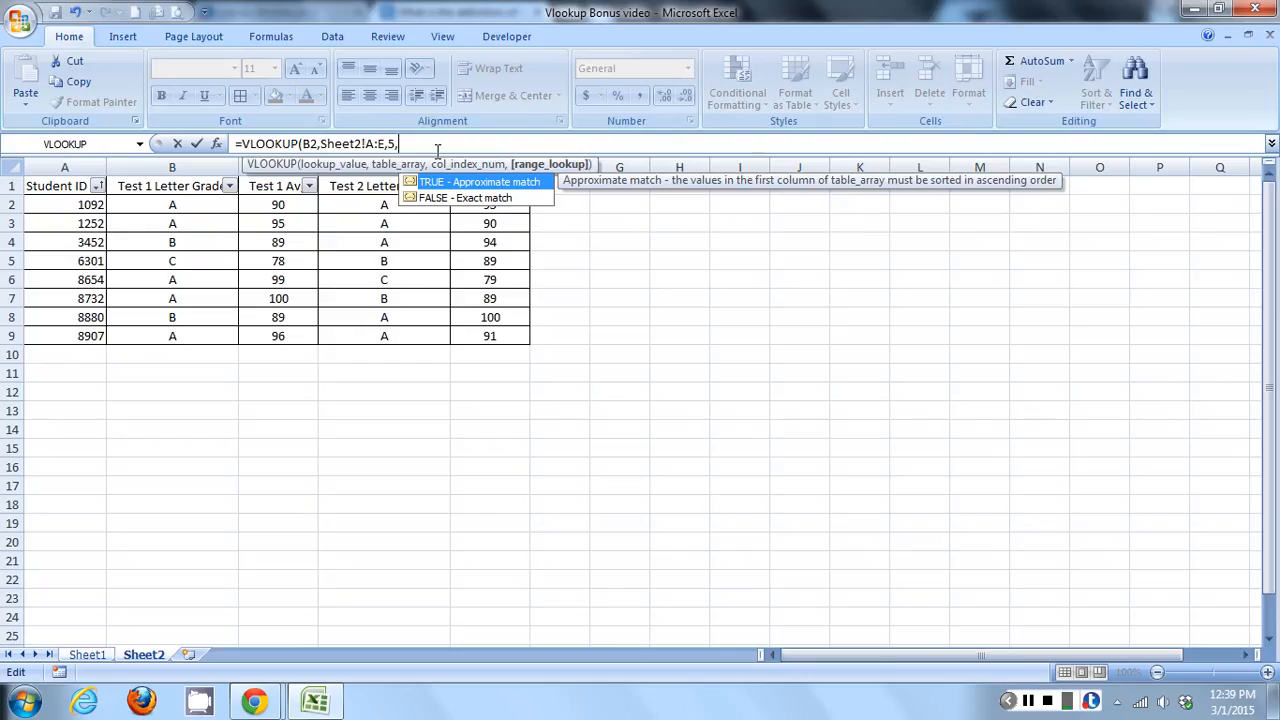
type("0)")
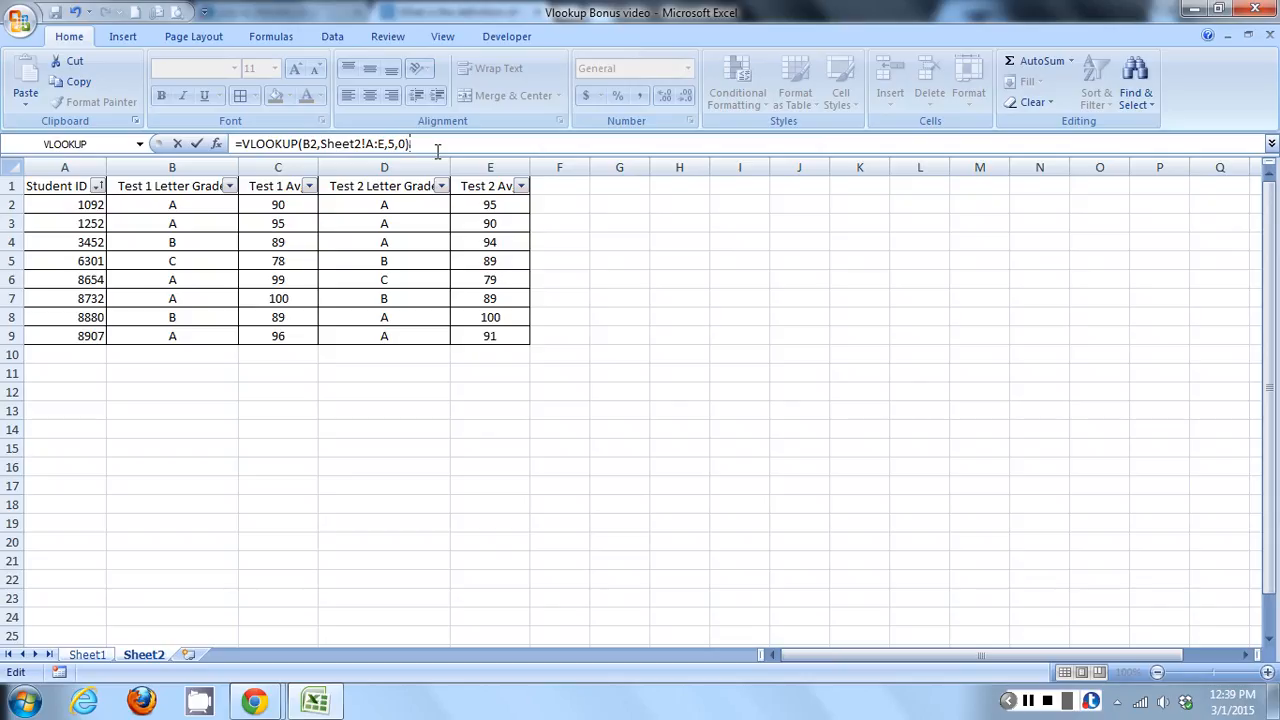
key("Return")
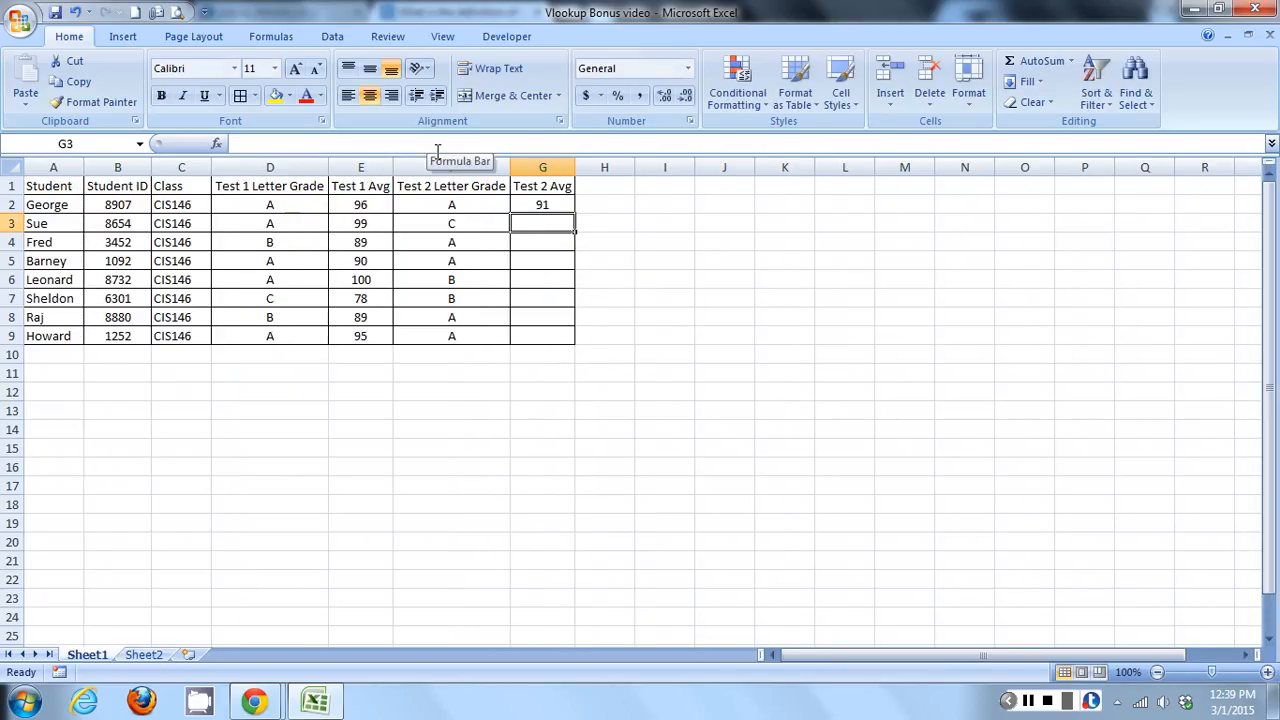
Fill the G2 formula down through G9 for the remaining Test 2 averages, and review cells D2 and G2.
left_click(557, 206)
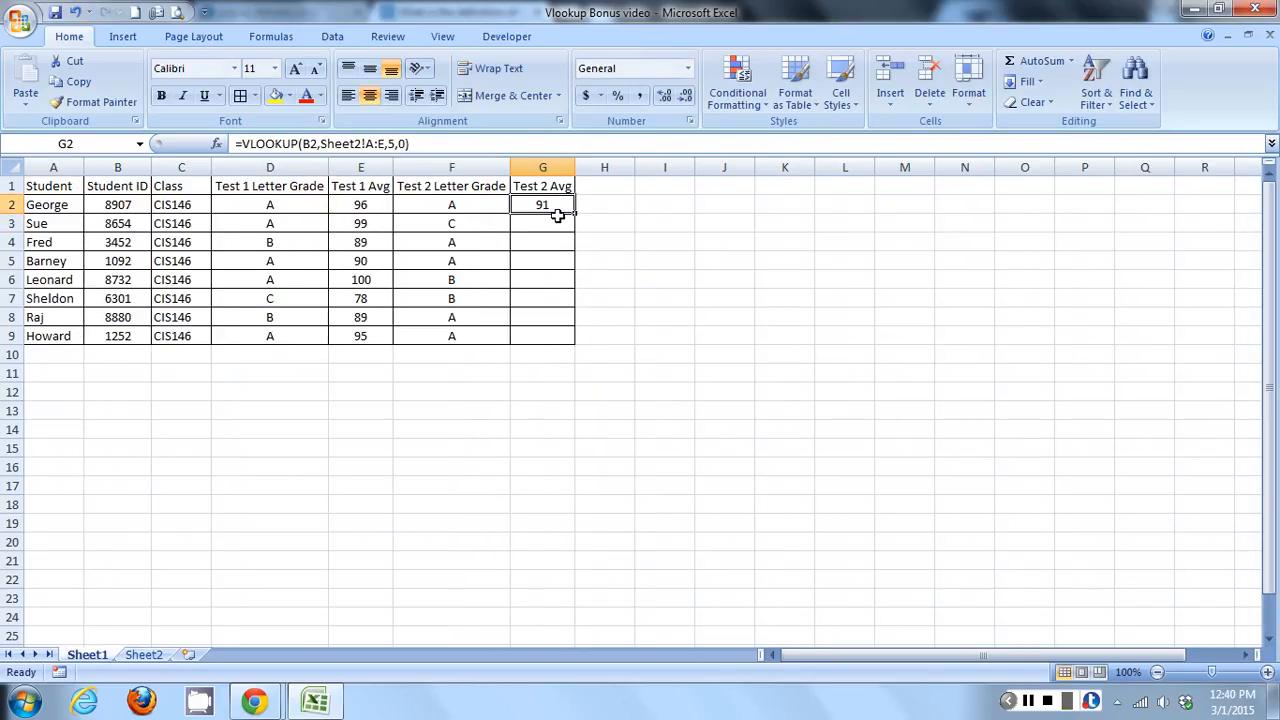
double_click(575, 212)
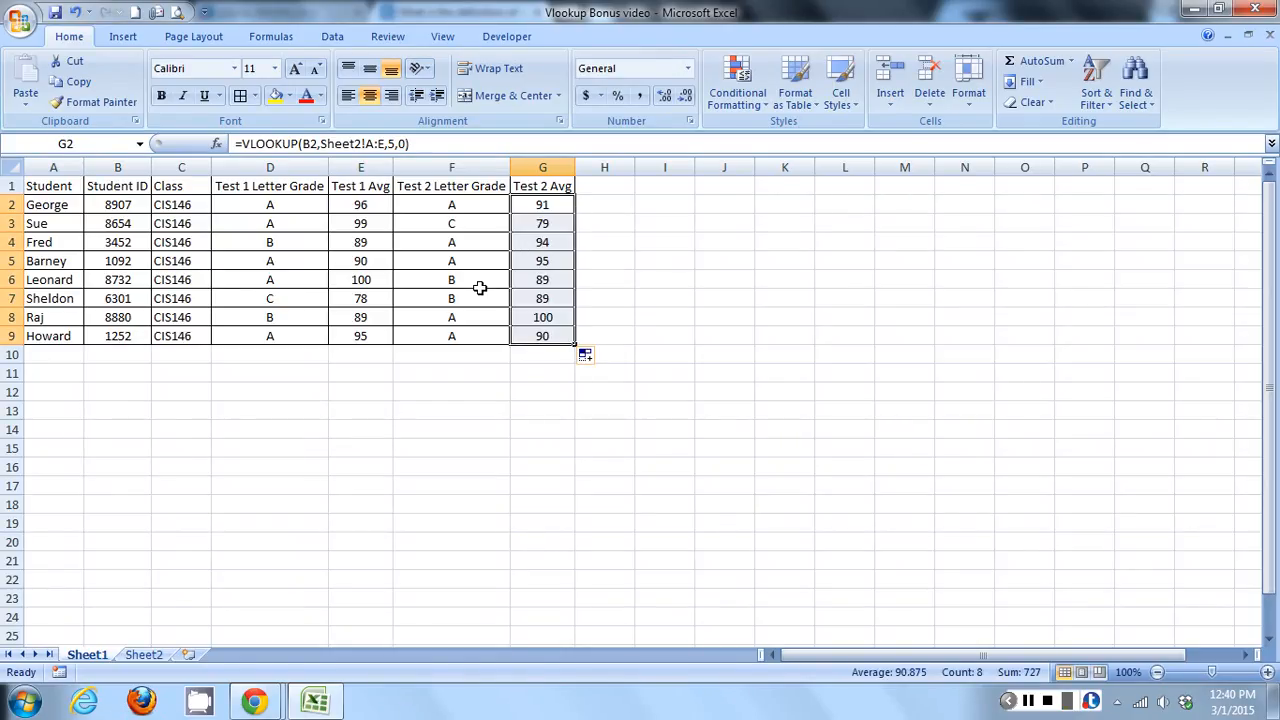
left_click(274, 209)
left_click(528, 207)
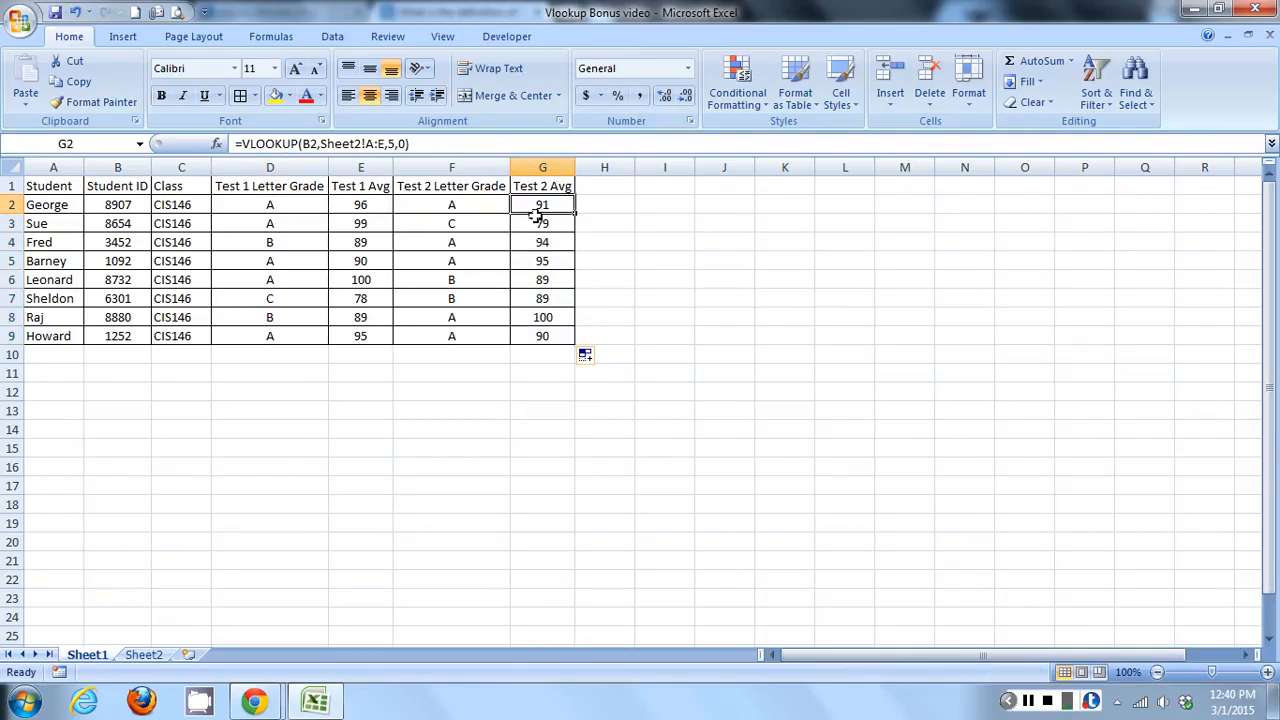
Clear the Test 2 averages from cells G2 through G9 on Sheet1.
left_click(534, 225)
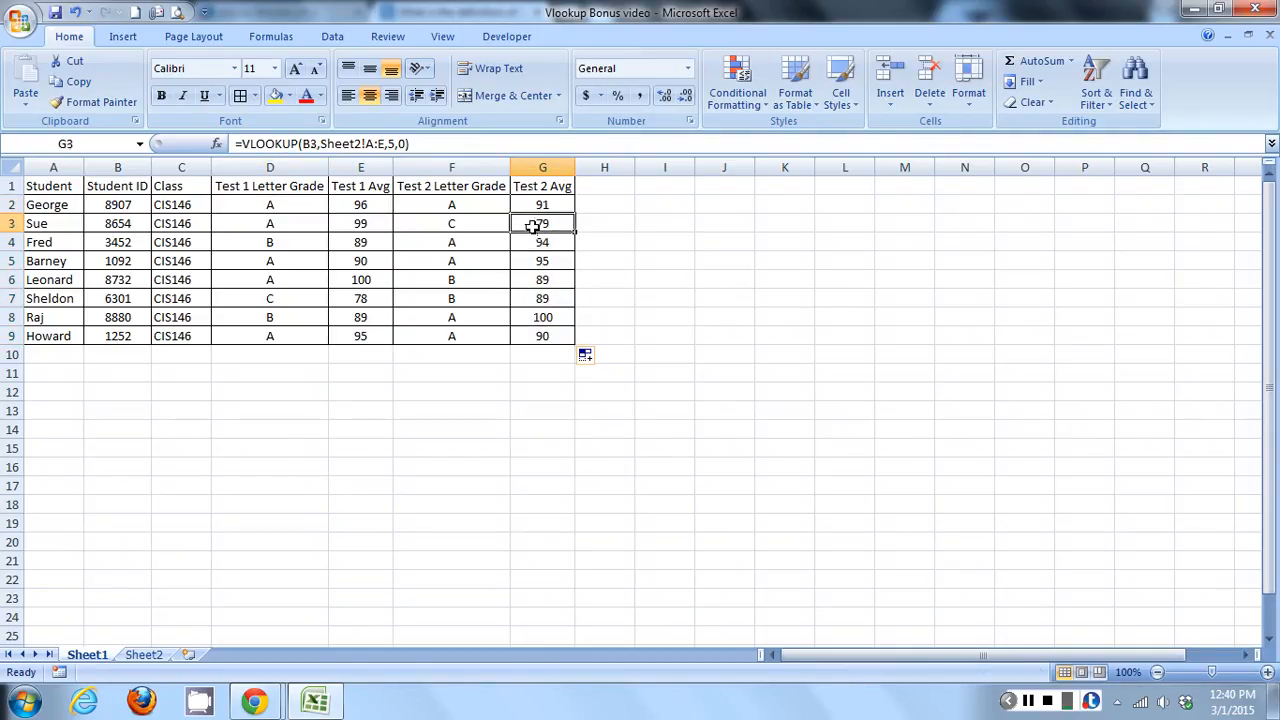
left_click(533, 211)
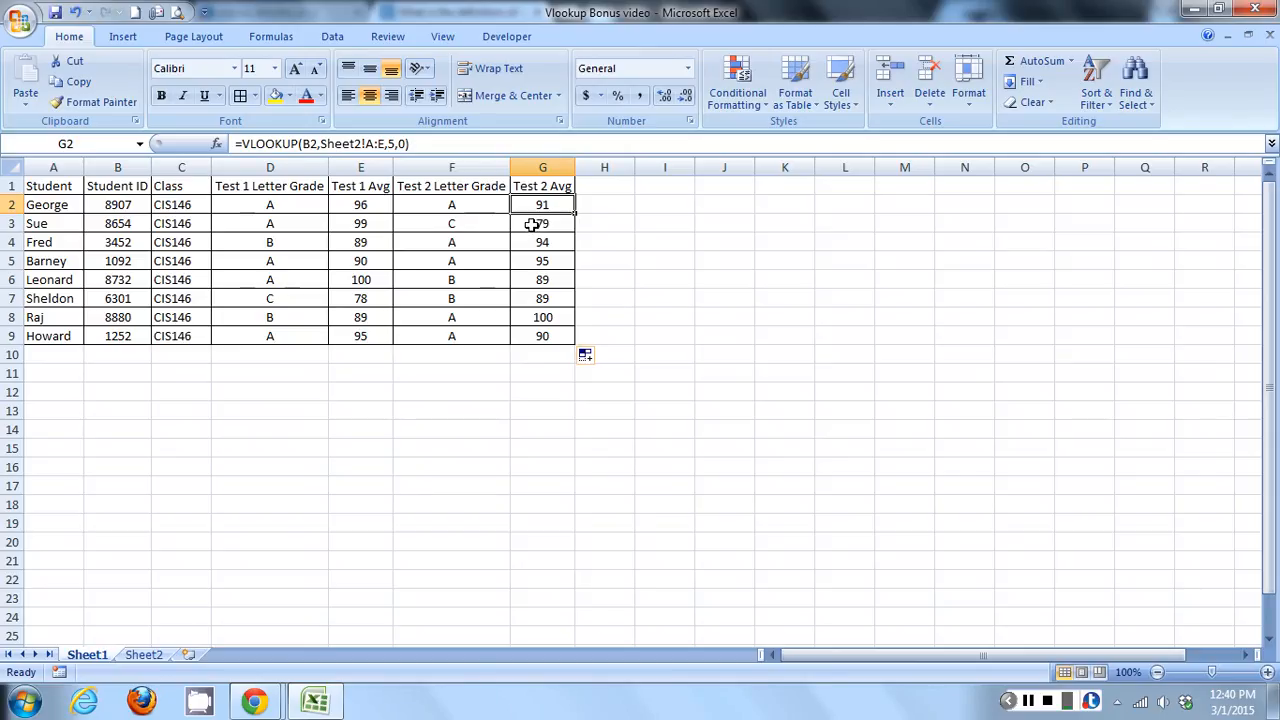
left_click(549, 337, "shift")
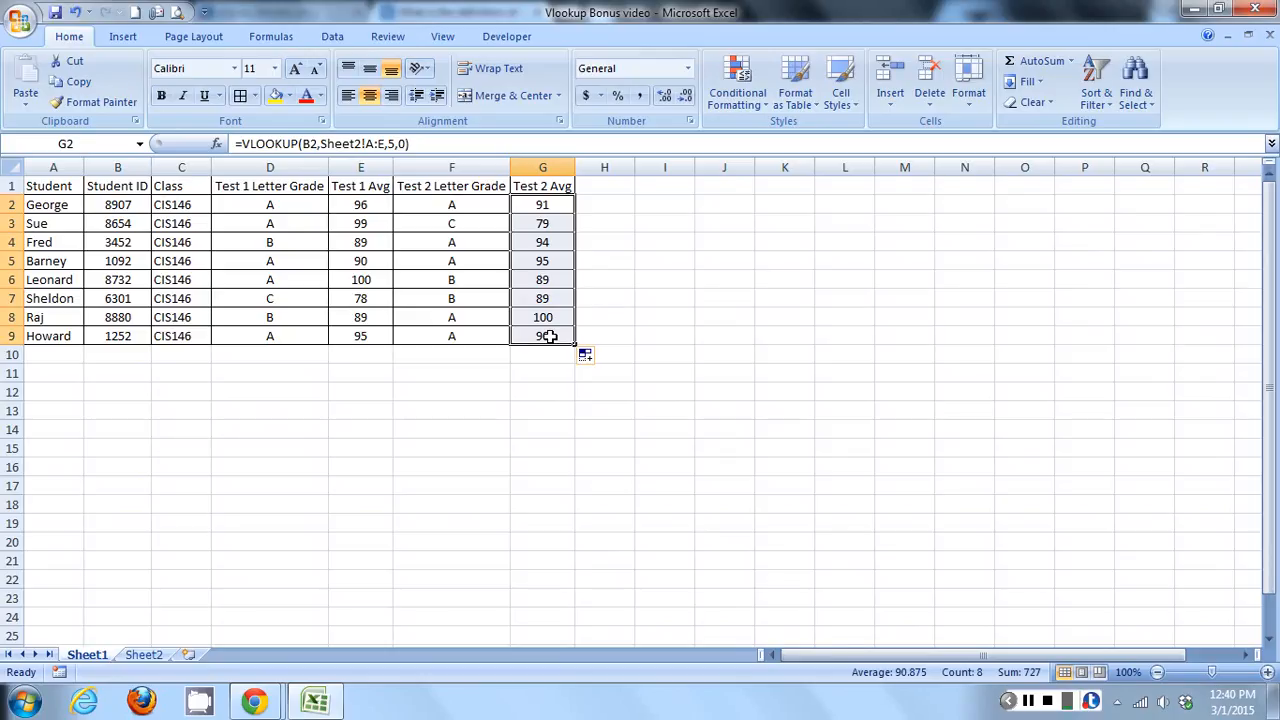
key("Delete")
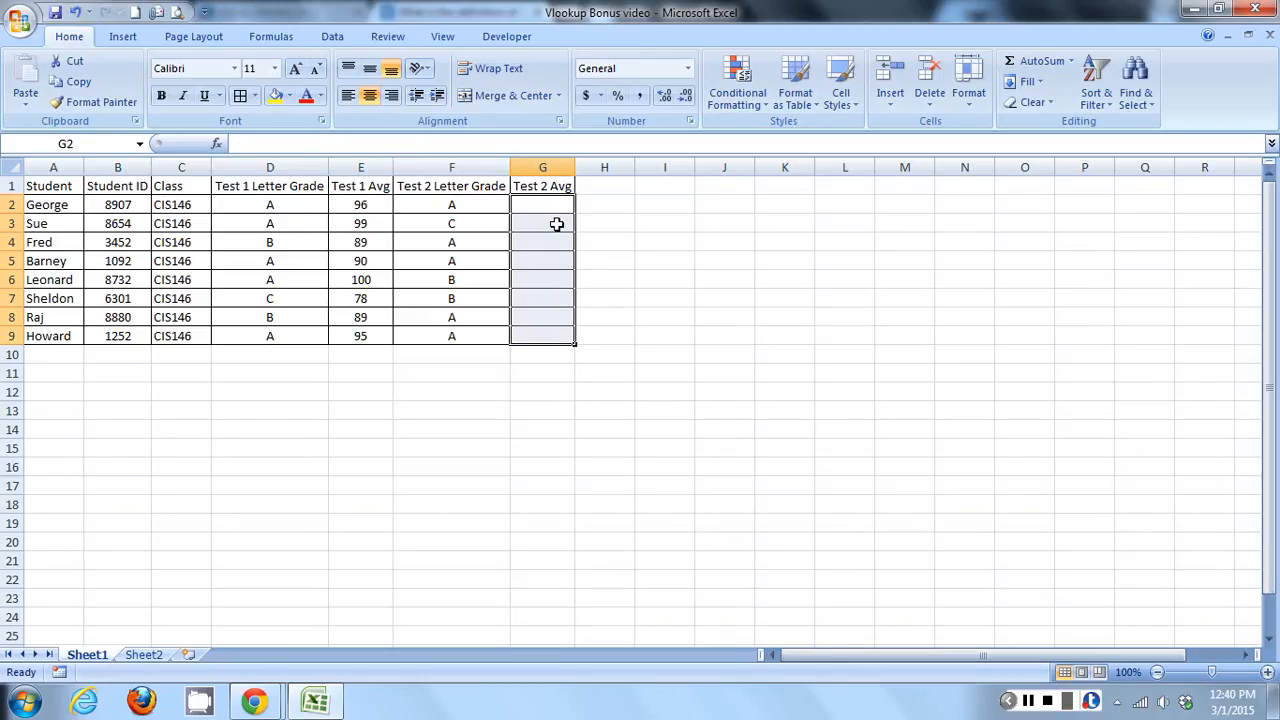
Start a VLOOKUP formula in cell G2 with B2 as the lookup value and Sheet2 columns A:E as the table array.
left_click(548, 207)
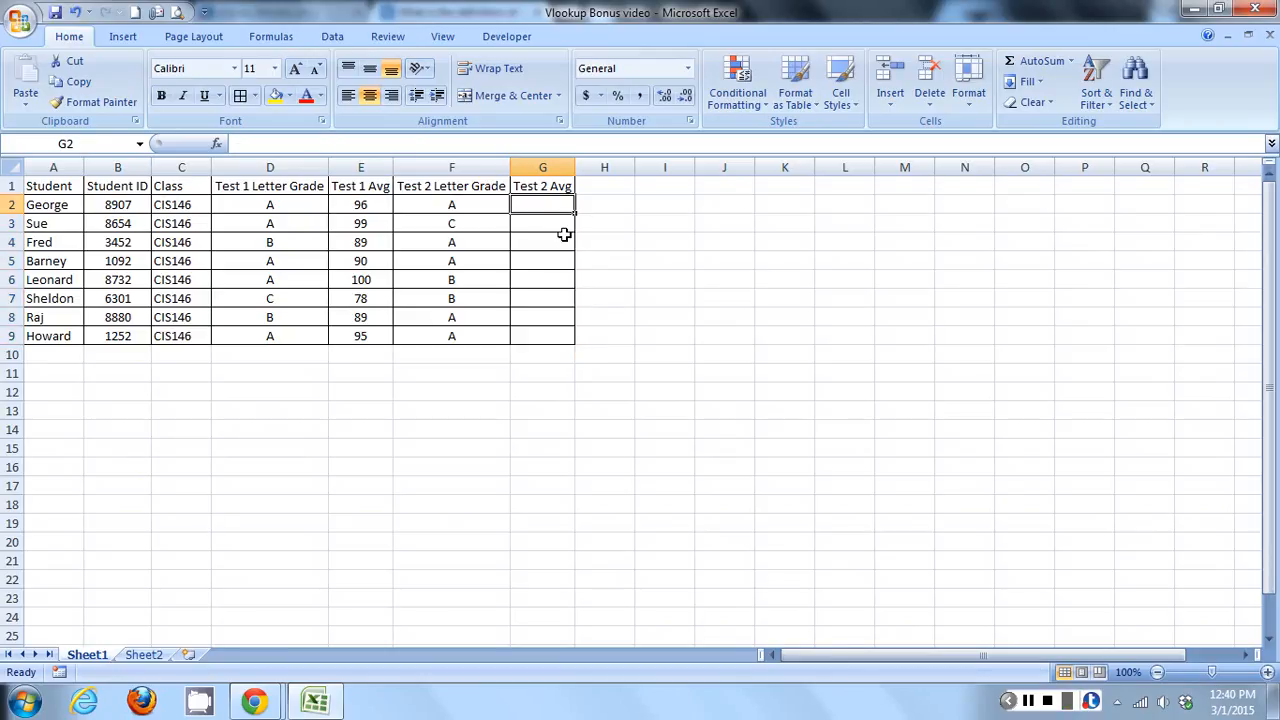
type("=")
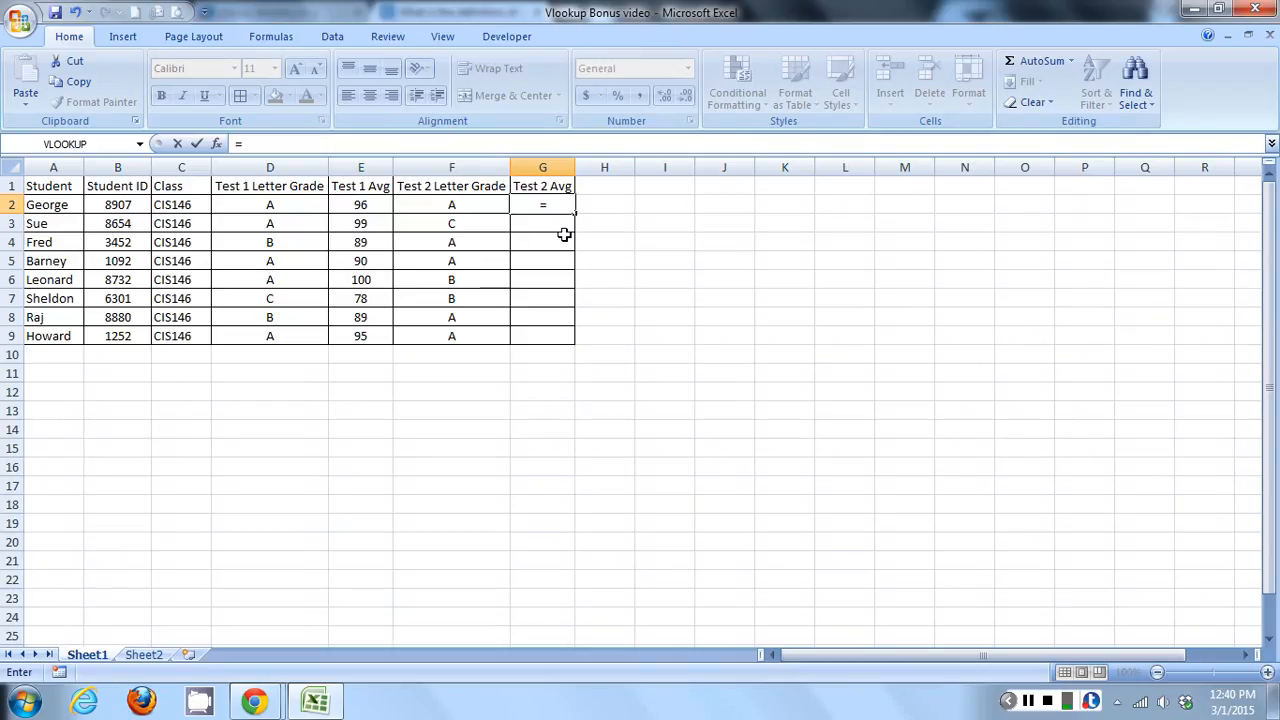
type("VLOOKUP(")
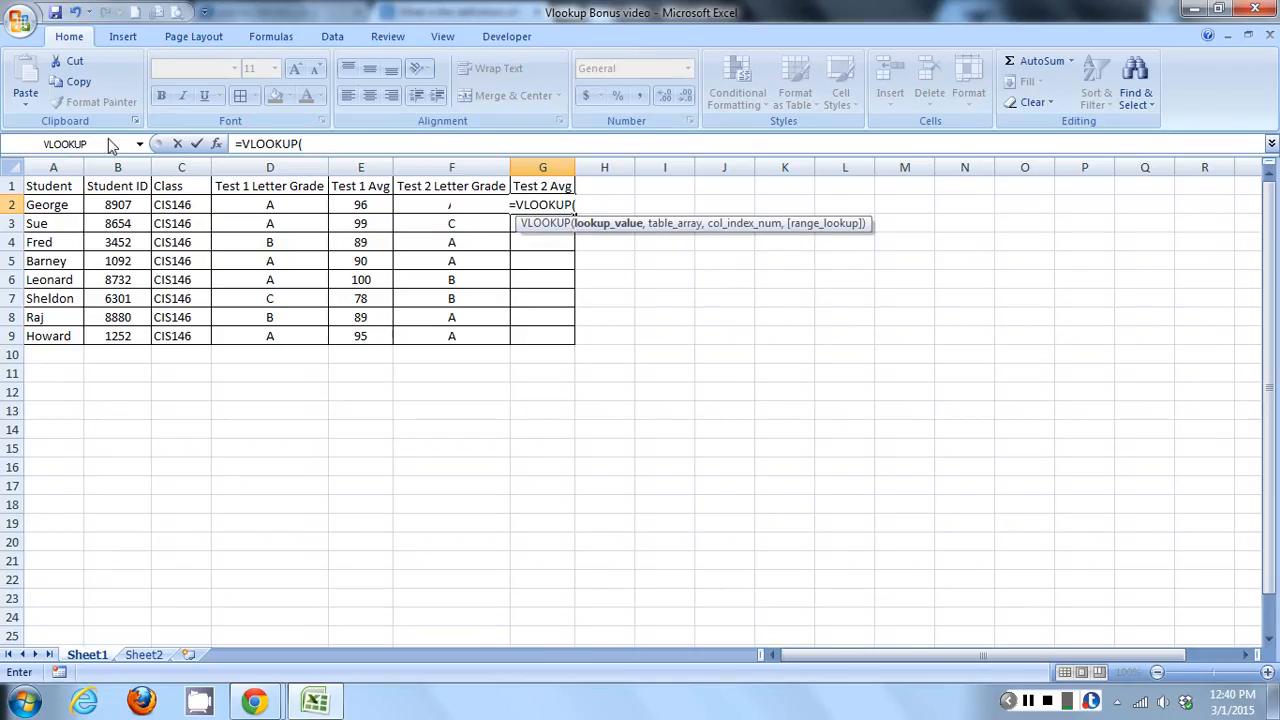
left_click(130, 205)
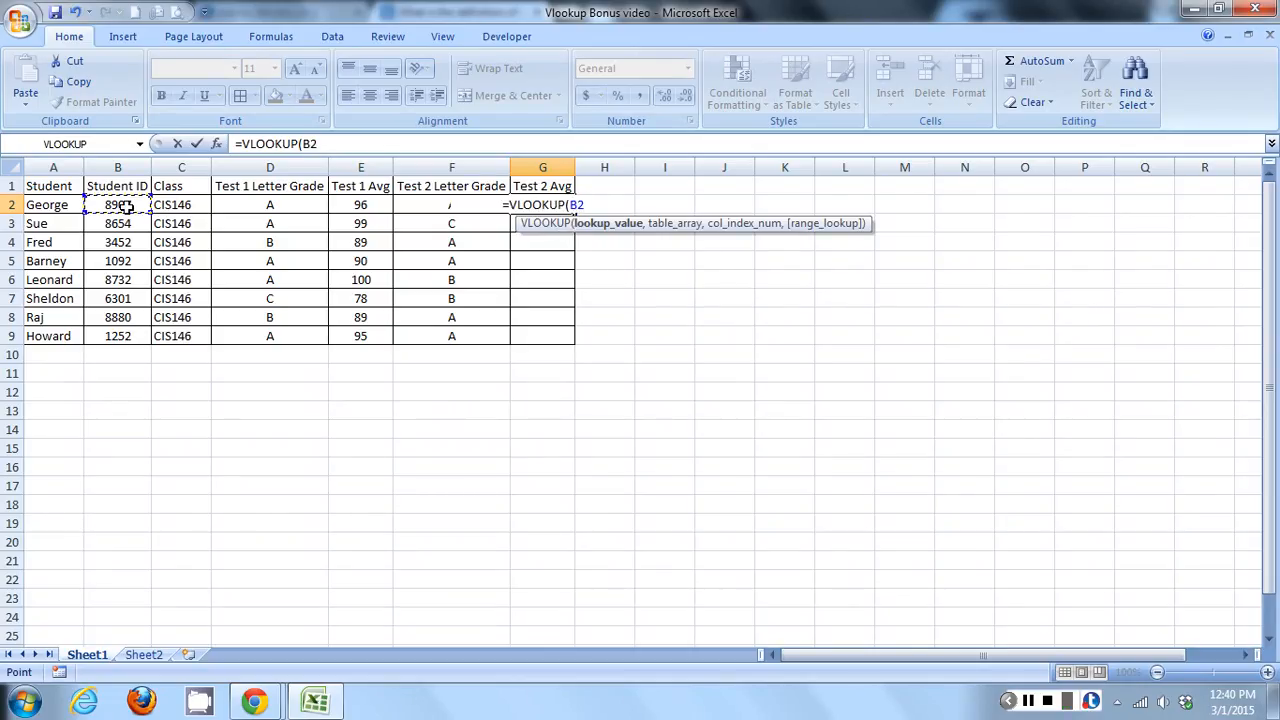
type(",")
left_click(143, 654)
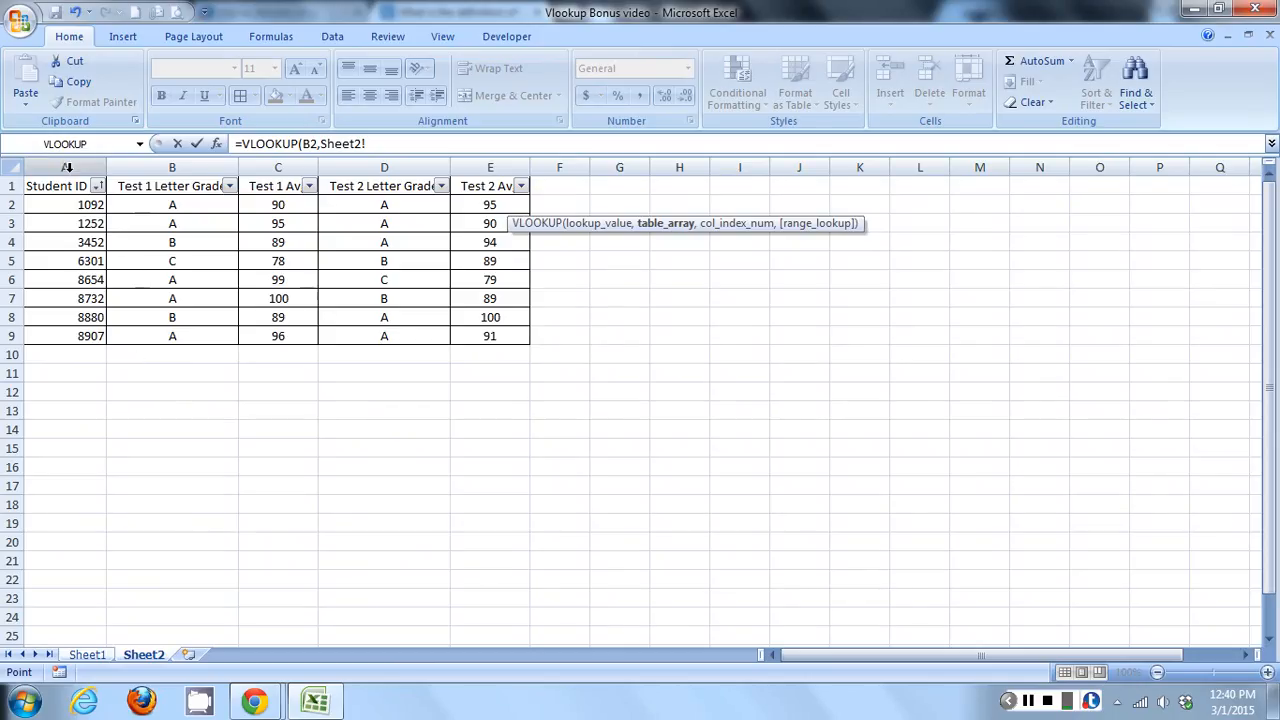
left_click_drag(66, 168, 488, 168)
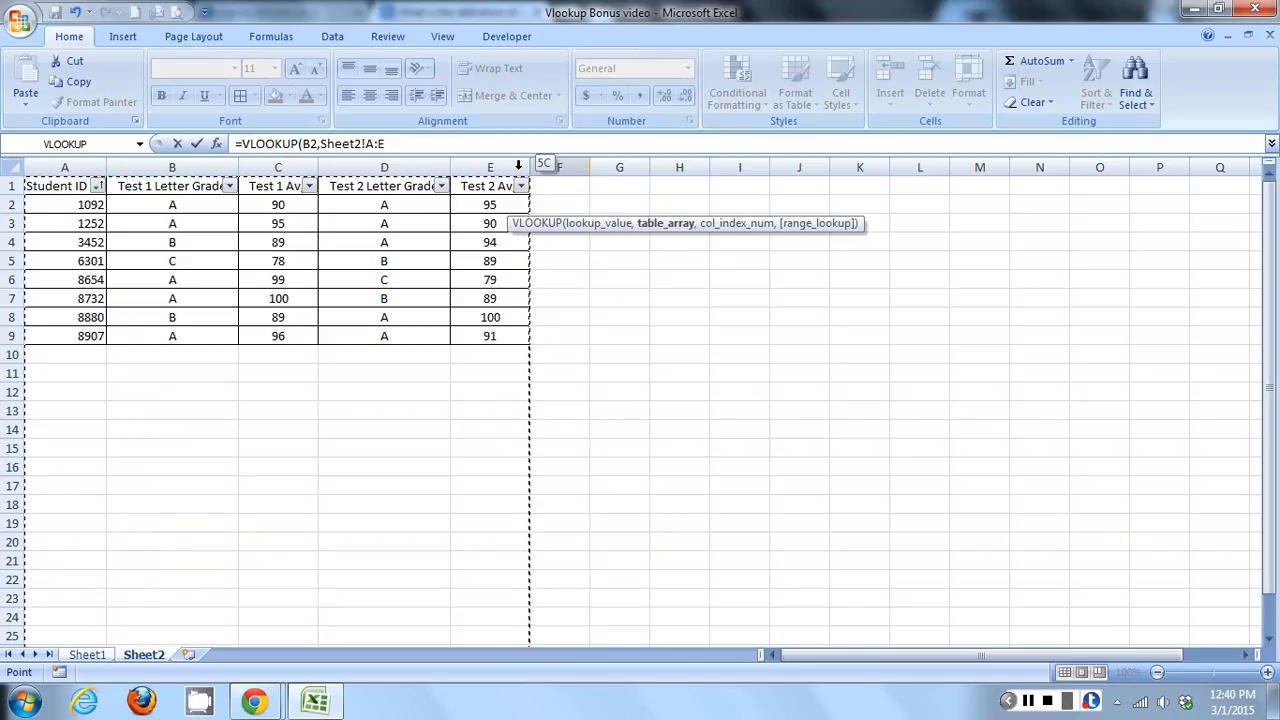
left_click_drag(516, 165, 434, 165)
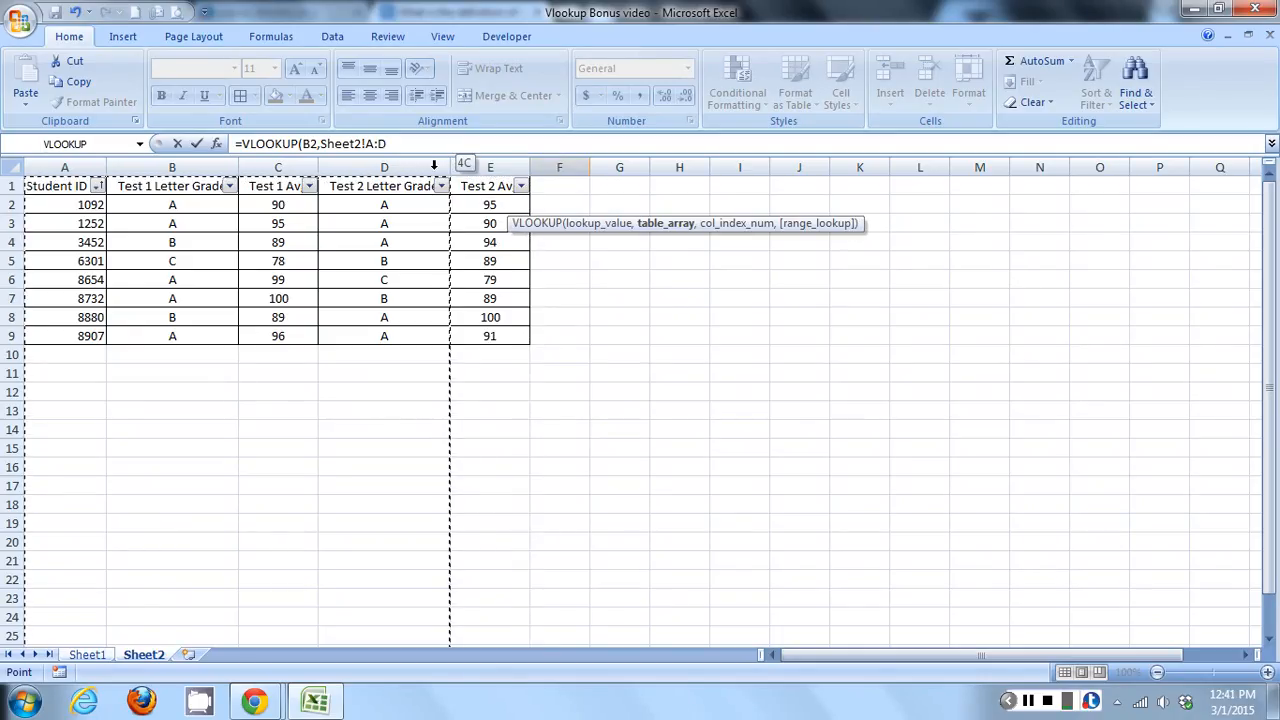
left_click_drag(434, 165, 508, 170)
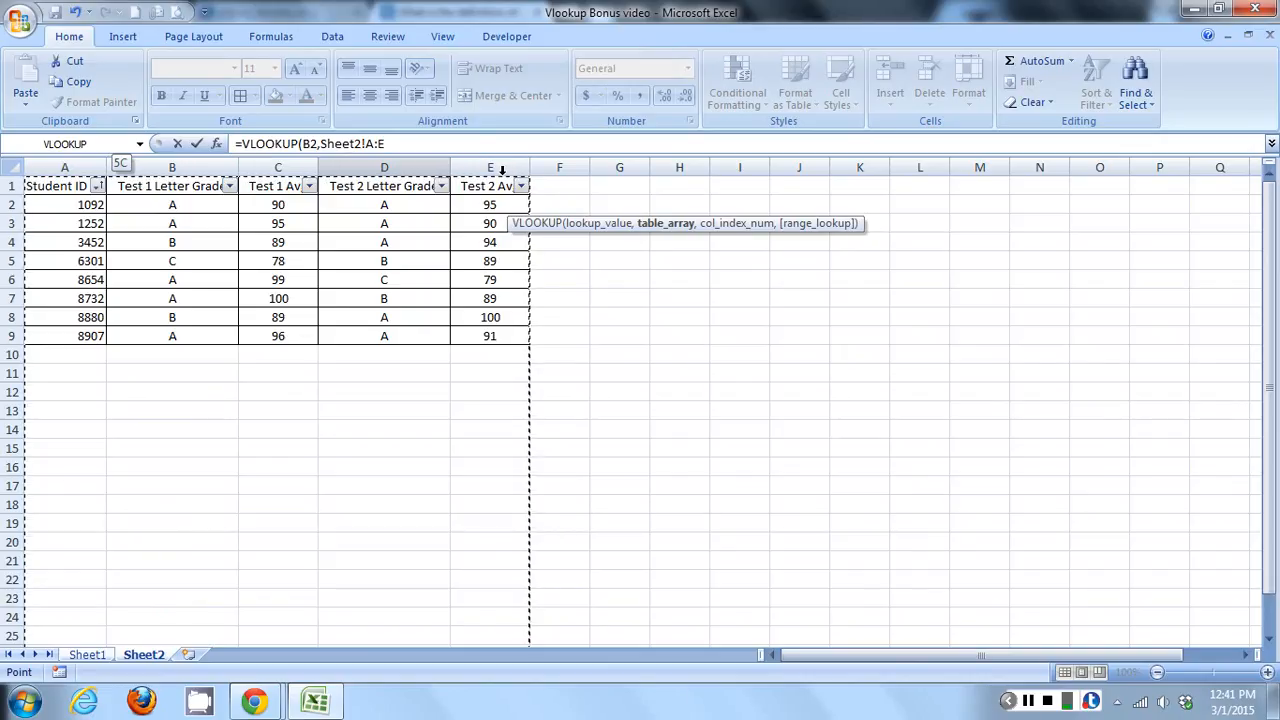
Complete the G2 VLOOKUP formula with column index 5 and 0 for an exact match.
type(",")
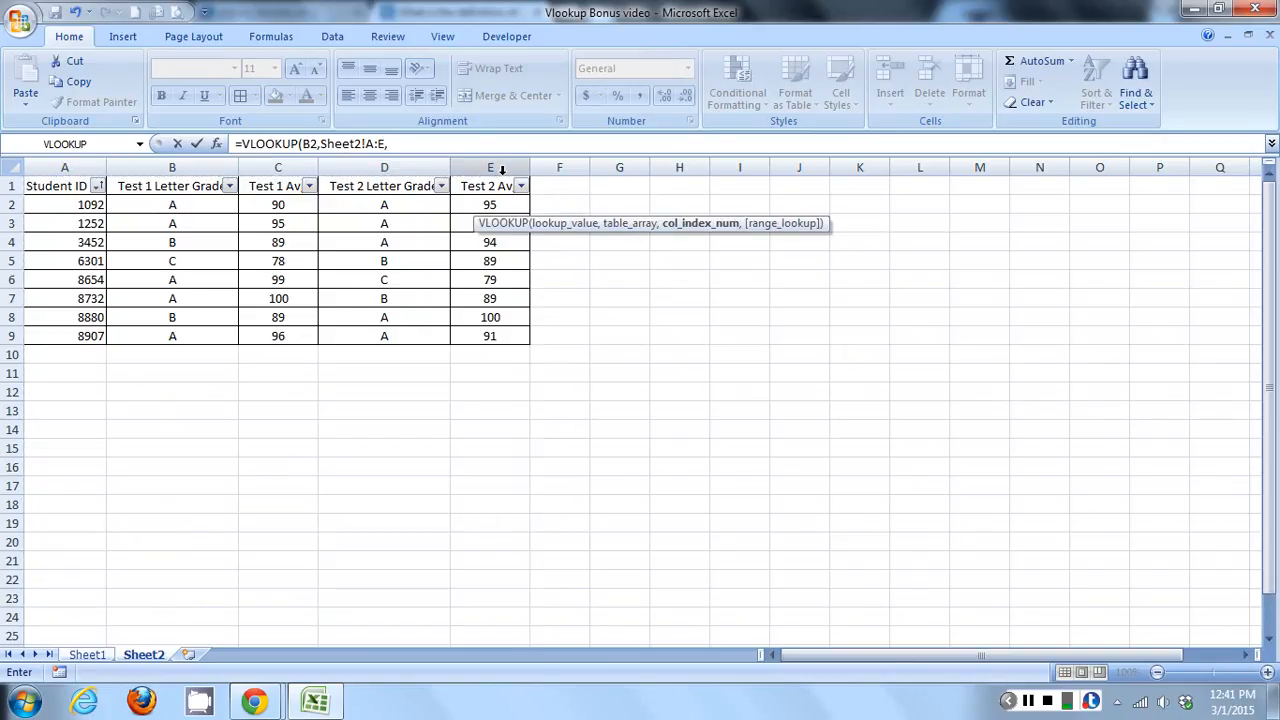
type("5")
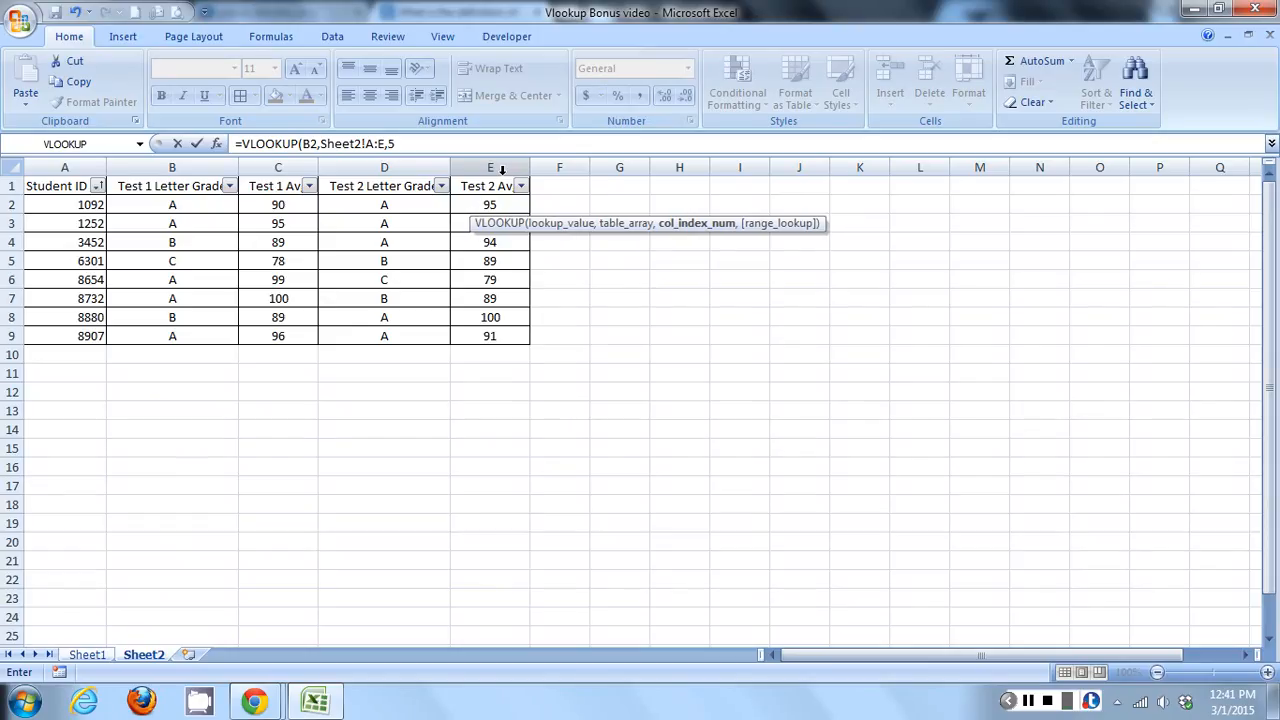
type(",0")
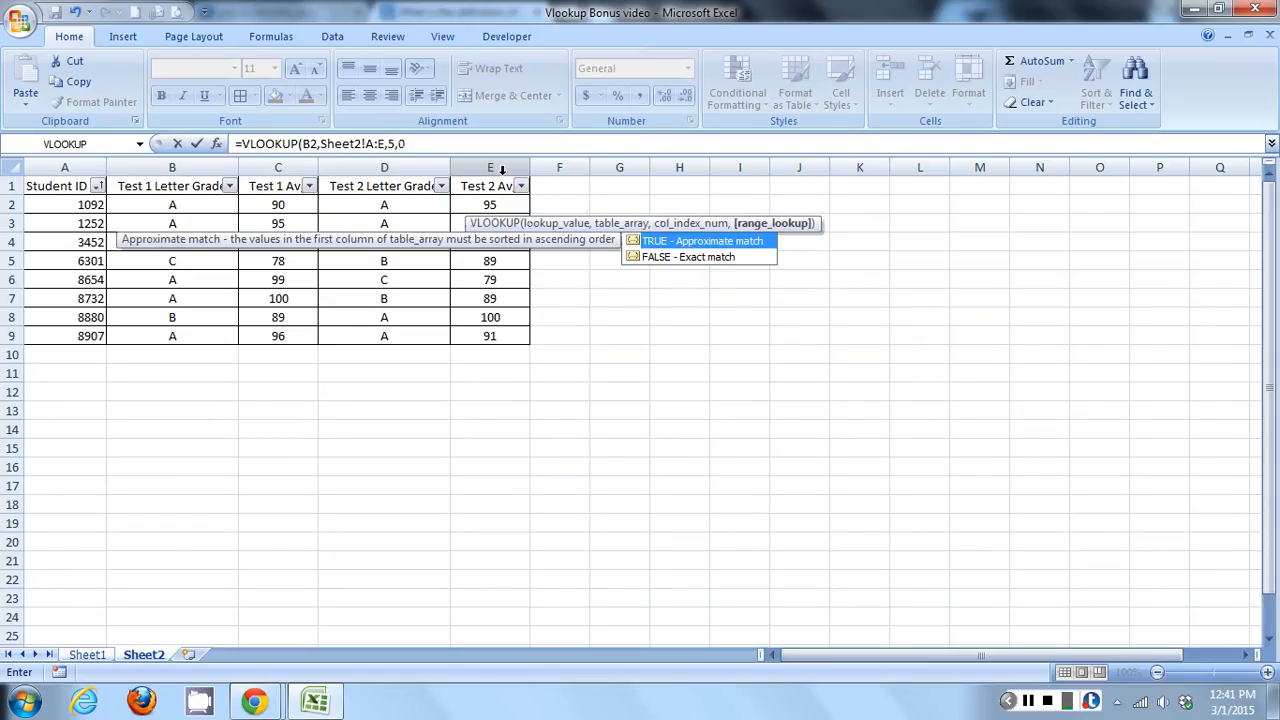
type(")")
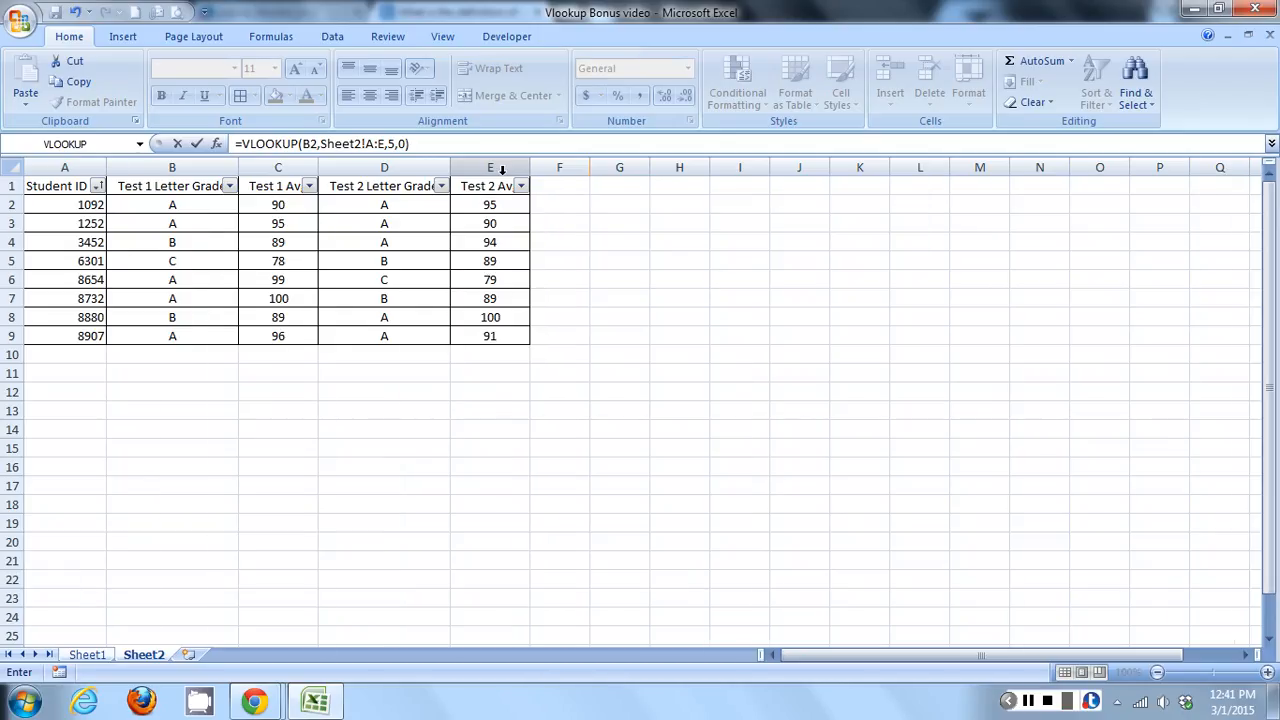
key("Return")
Check the Student ID column on Sheet2, and fill Sheet1's G2 formula down through G9.
left_click(143, 654)
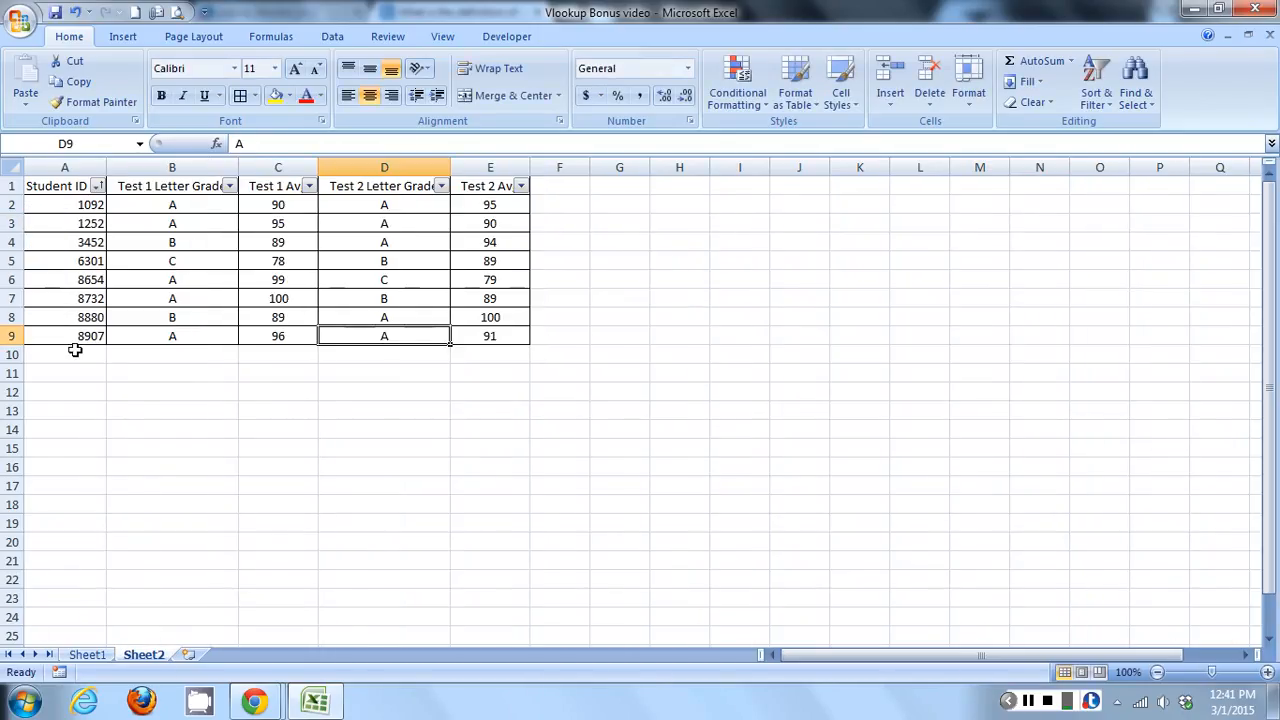
left_click(64, 166)
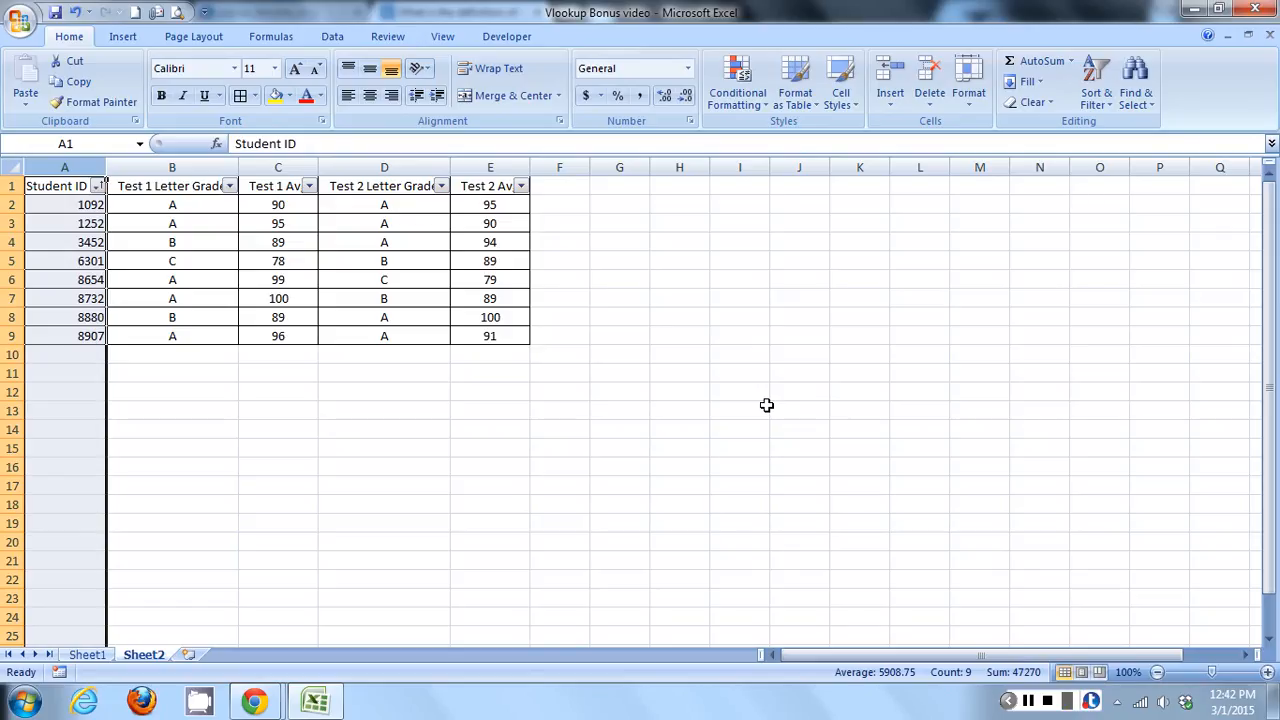
left_click(98, 656)
left_click(541, 201)
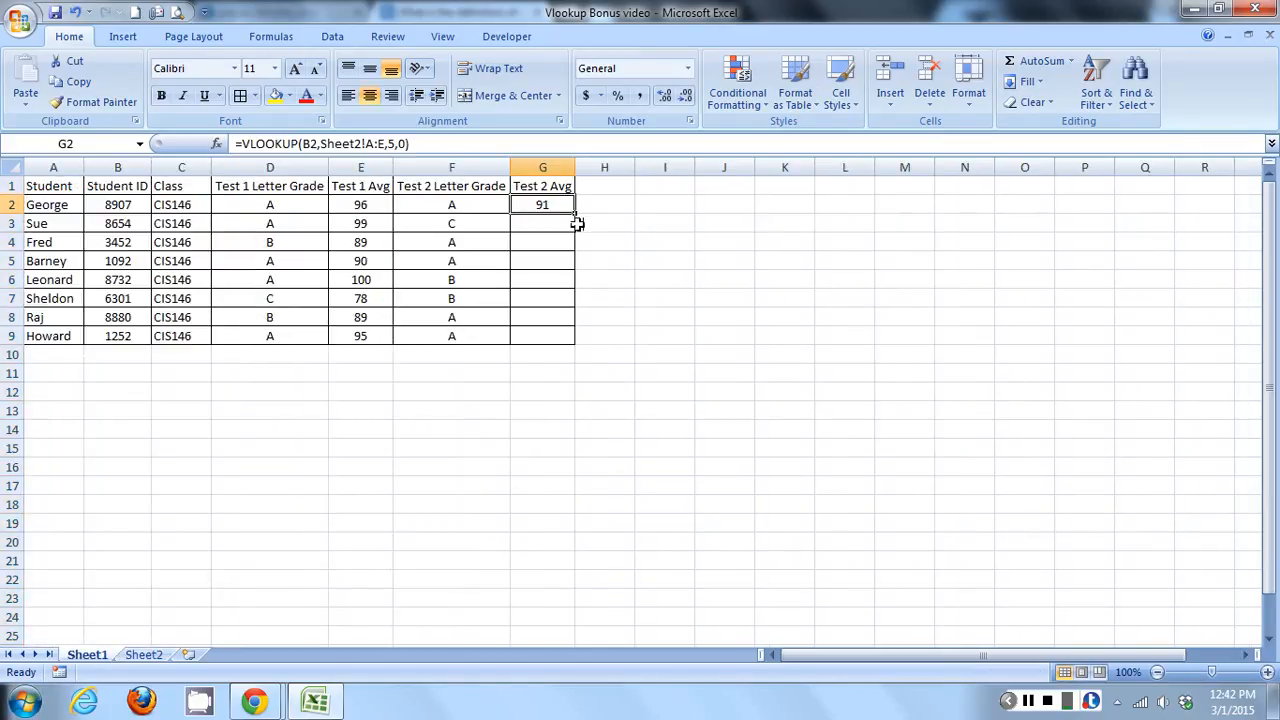
double_click(575, 215)
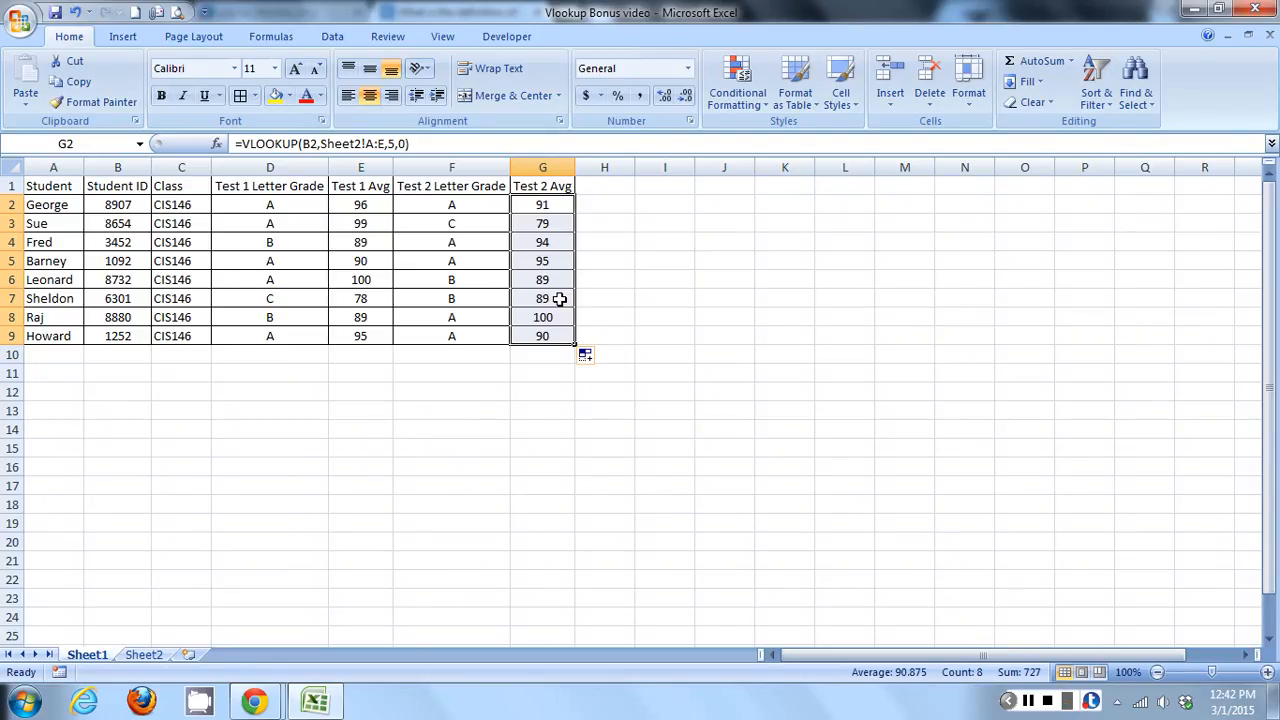
Delete the refilled Test 2 Avg formulas in G2:G9 of Sheet1.
left_click(542, 204)
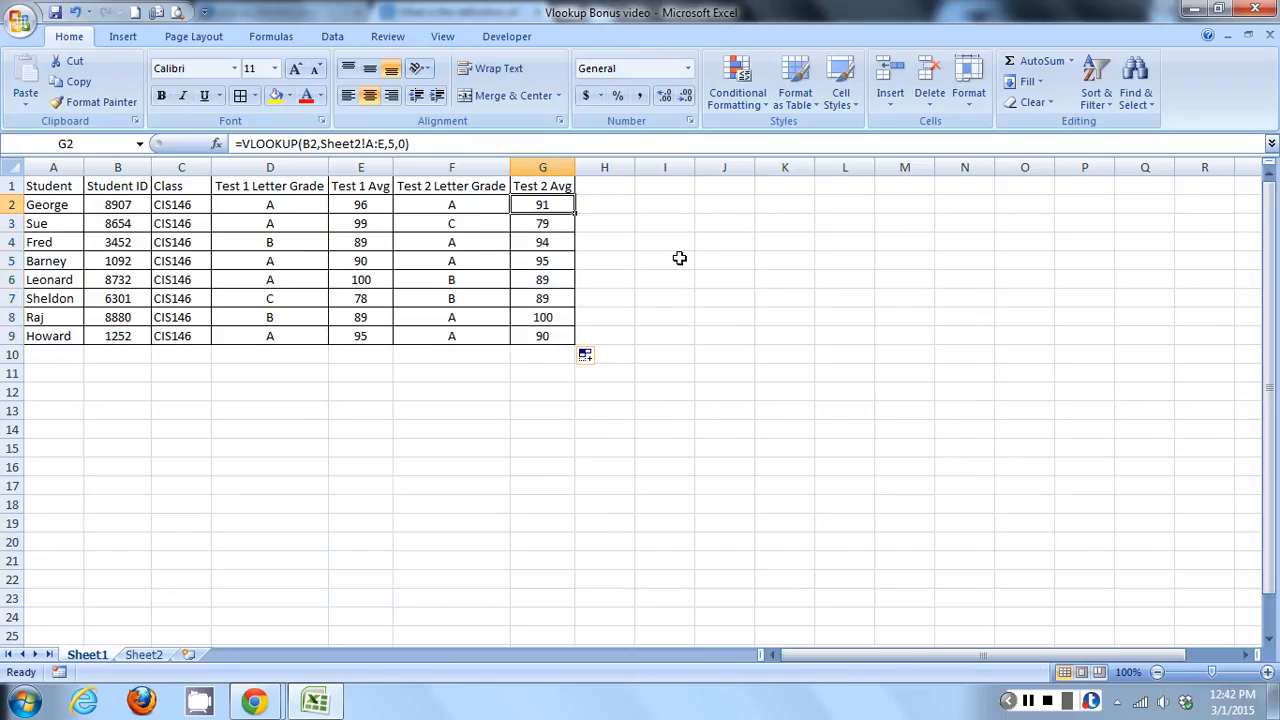
key("shift+Down")
key("shift+Down")
key("shift+Down")
key("shift+Down")
key("shift+Down")
key("shift+Down")
key("shift+Down")
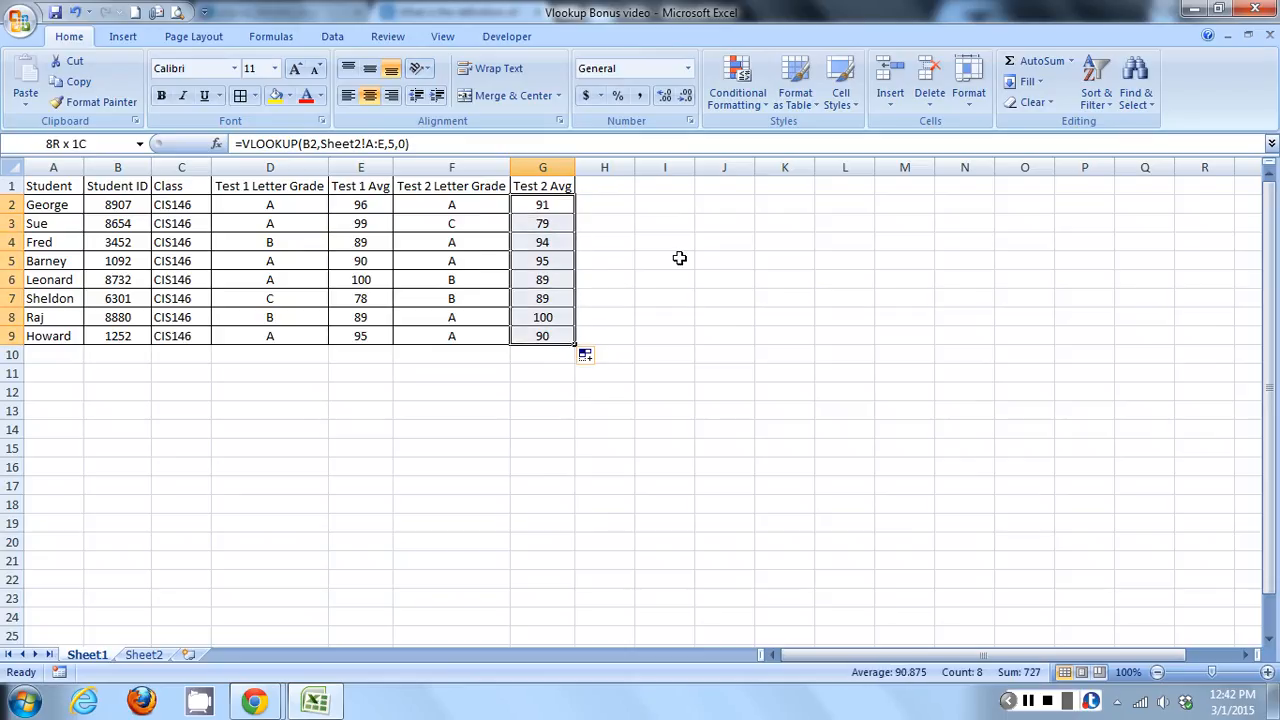
key("Delete")
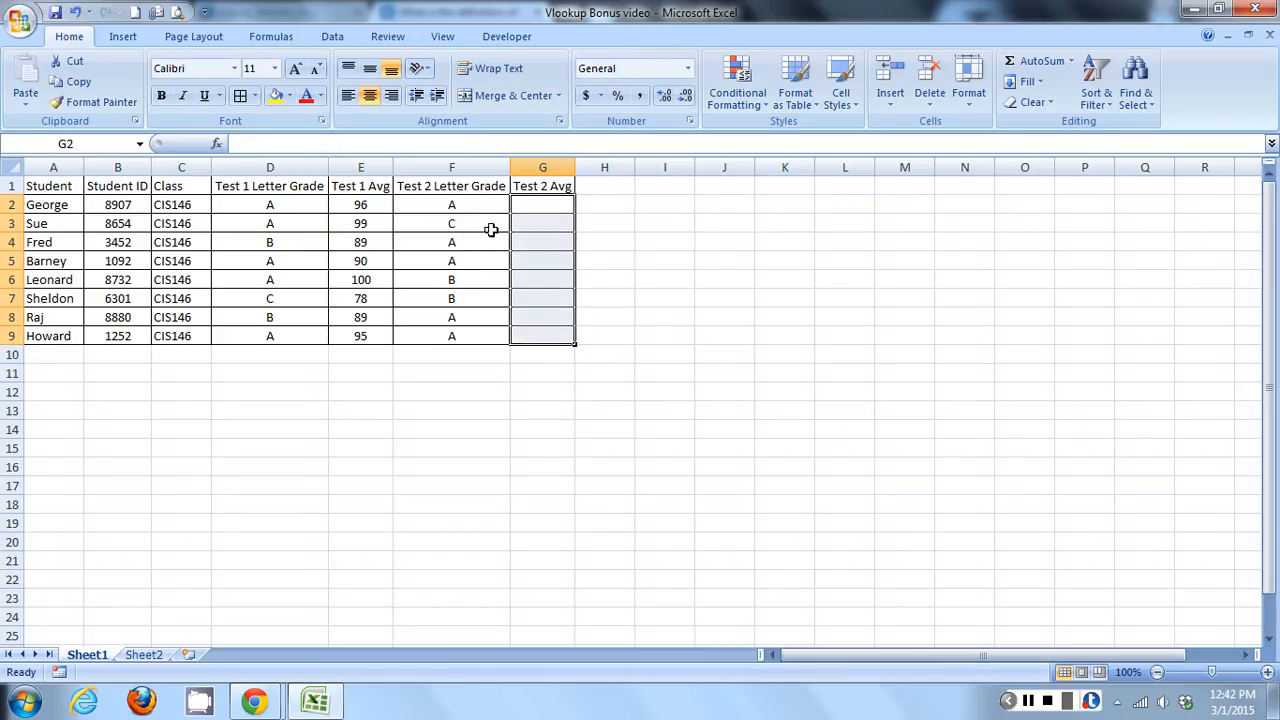
Enter =VLOOKUP(Sheet2!A:E,5,0) in cell G2 of Sheet1, leaving out the lookup value.
left_click(533, 207)
type("=")
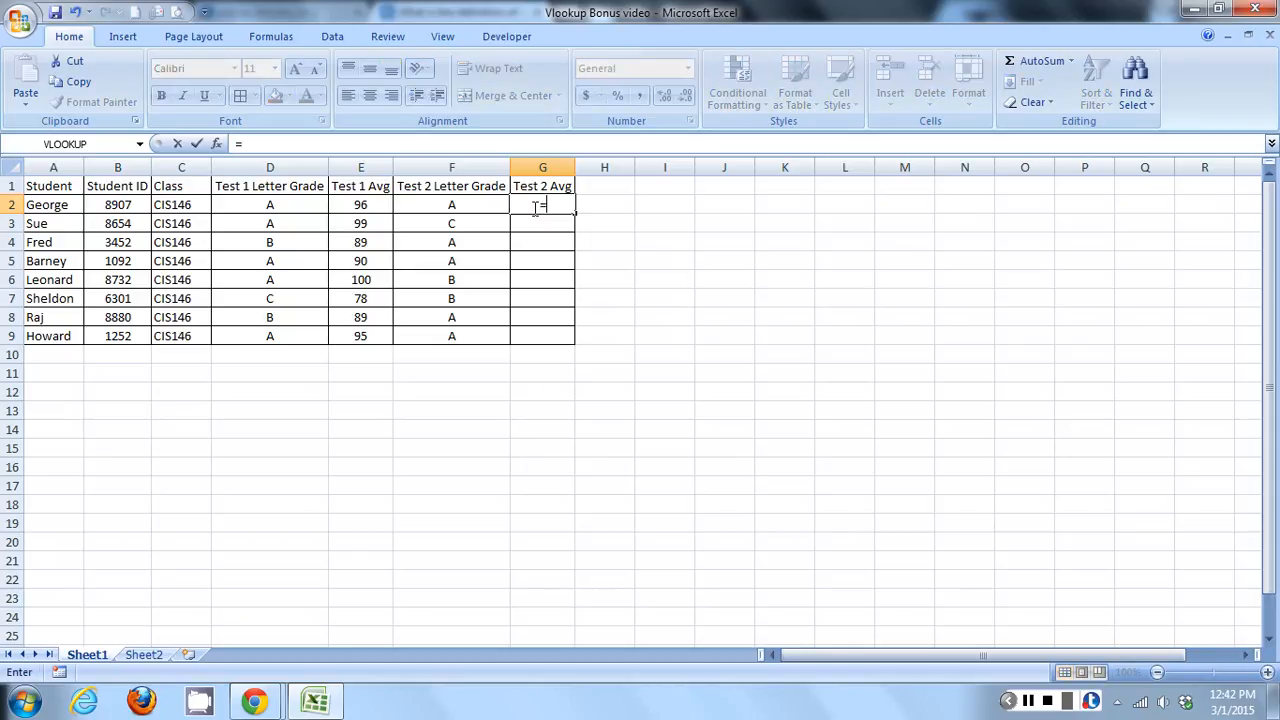
type("VLOOKU")
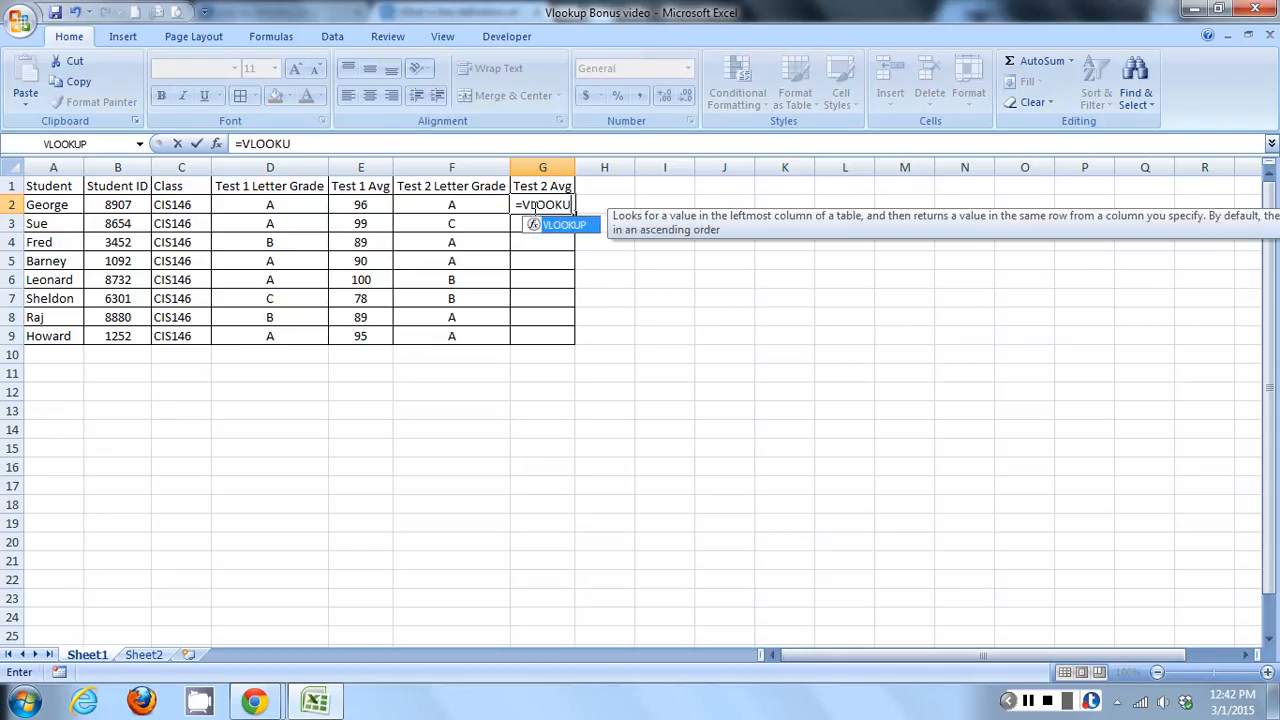
type("P(")
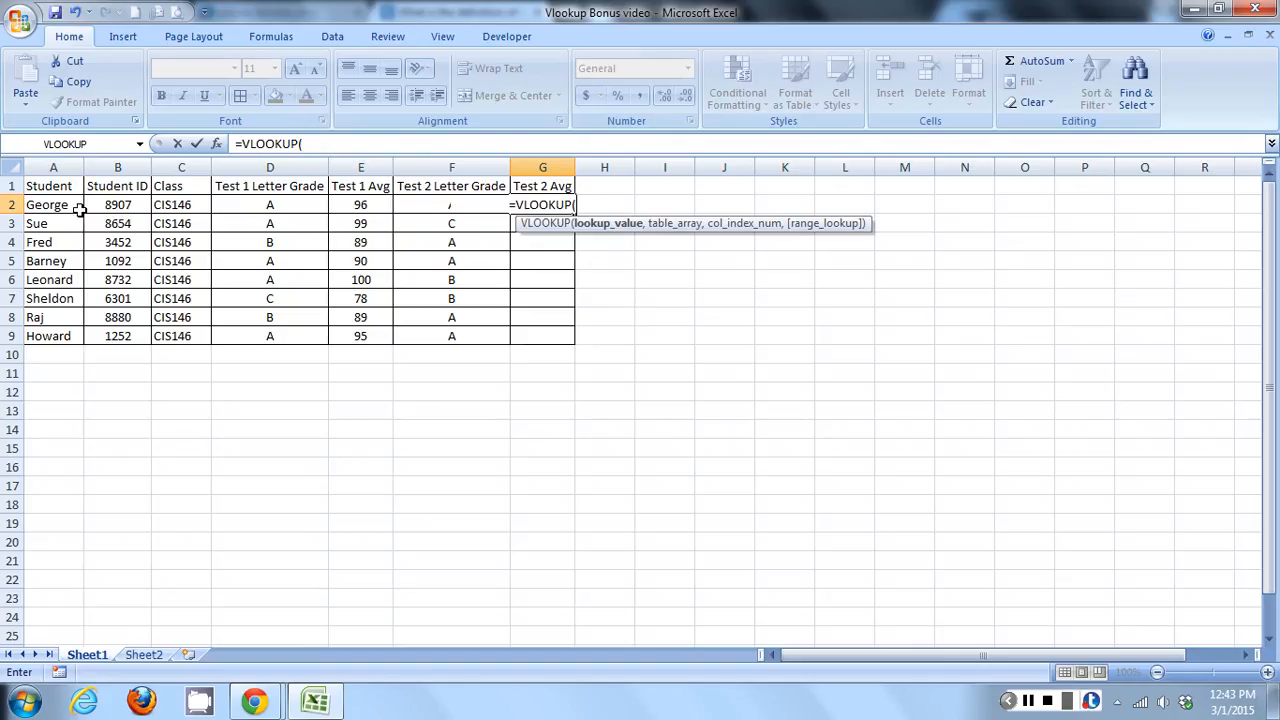
left_click(112, 205)
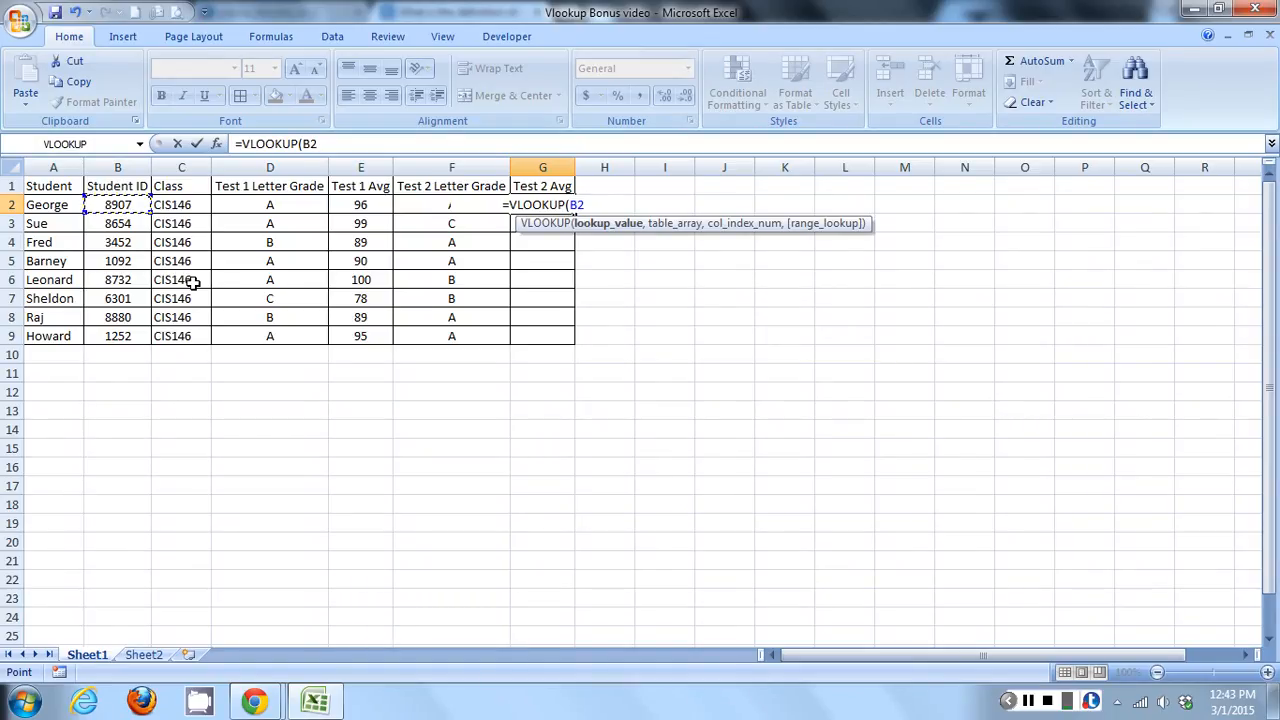
left_click(149, 658)
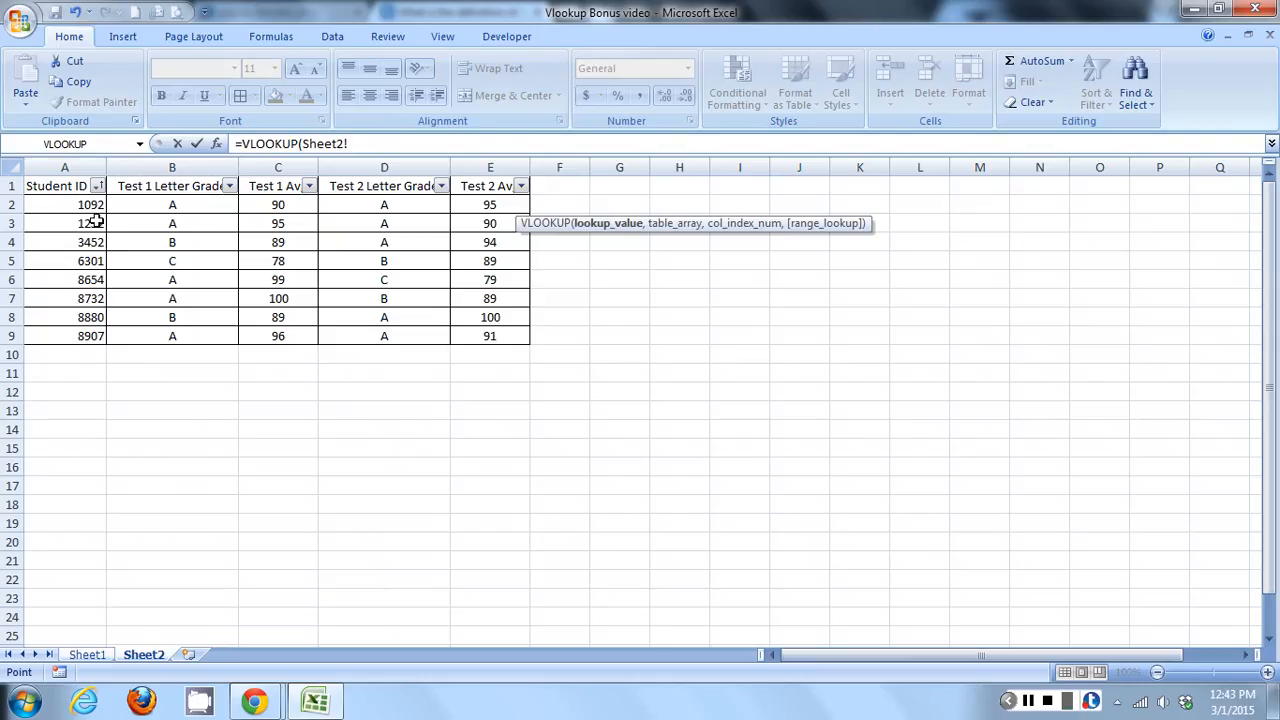
left_click_drag(66, 167, 491, 163)
type(",")
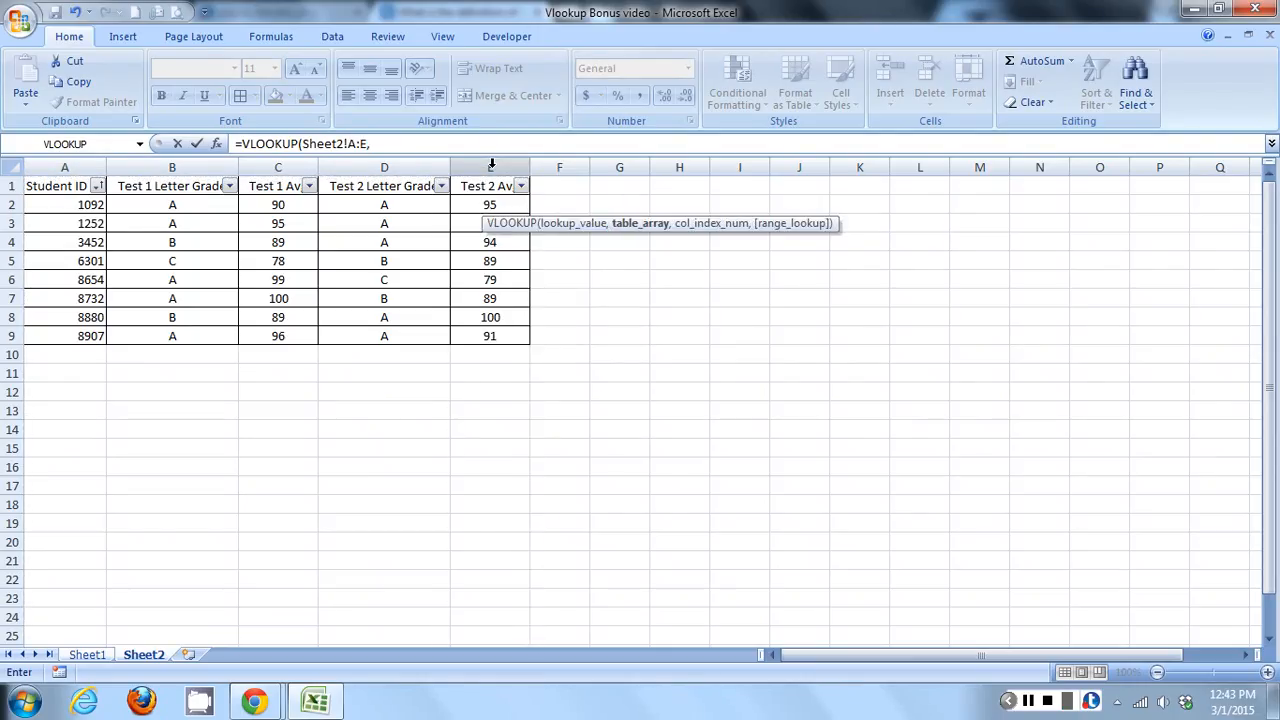
type("5")
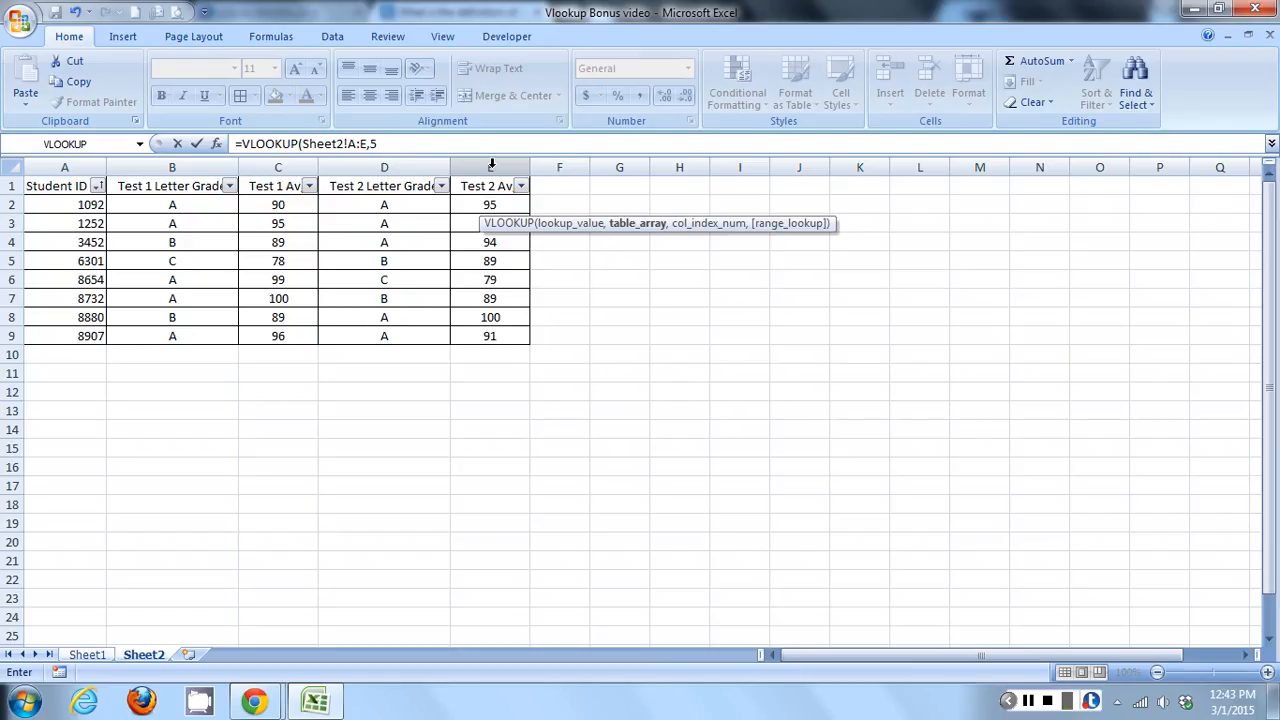
type(",0")
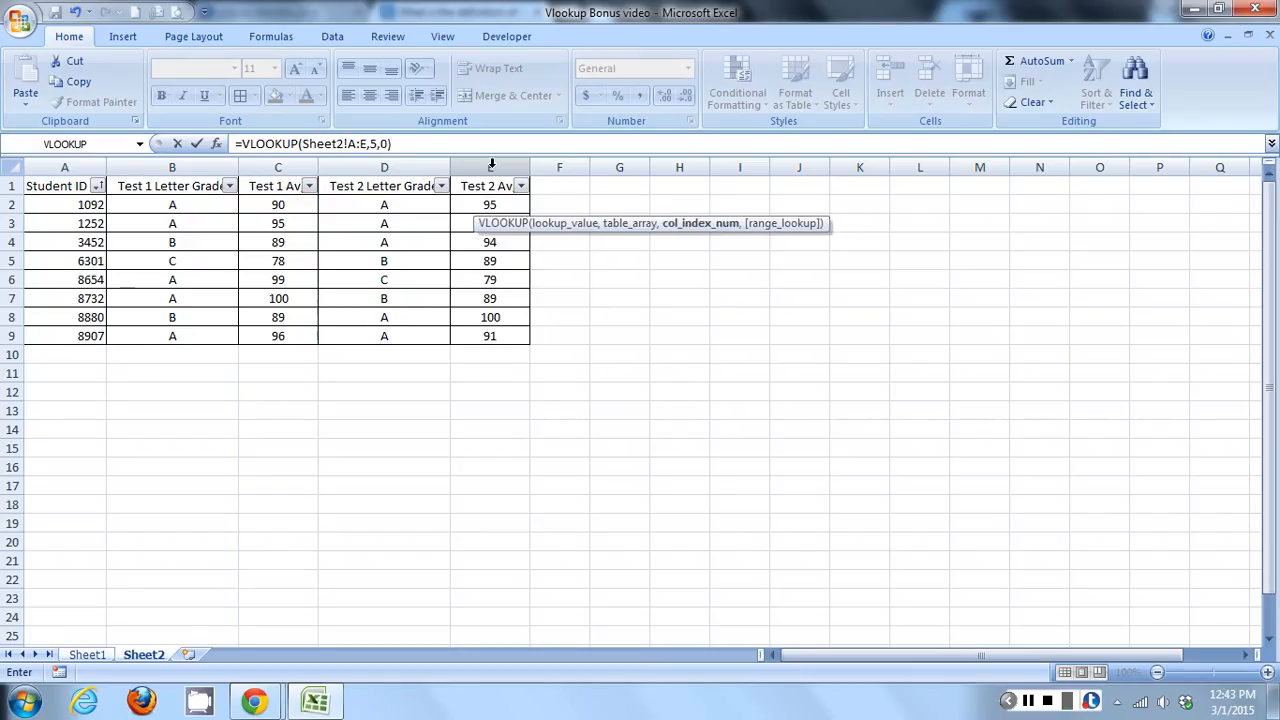
key("Return")
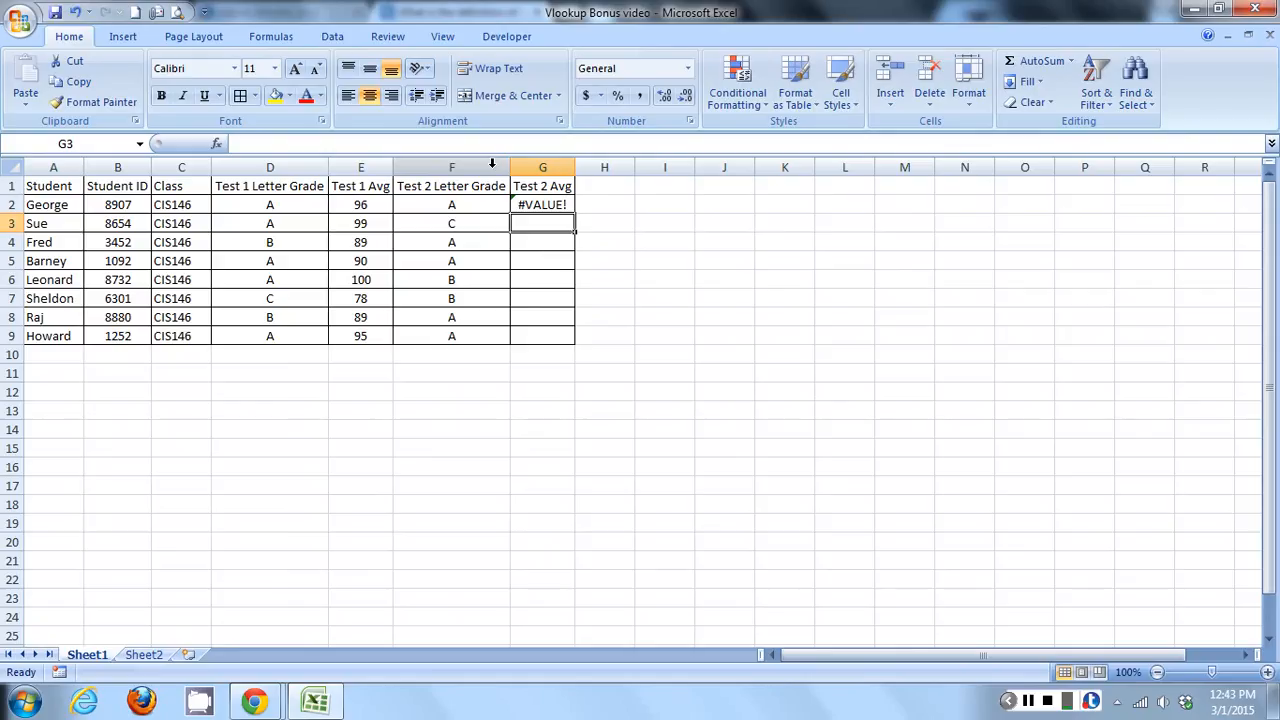
Examine the error details and available error options for cell G2 on Sheet1.
key("Up")
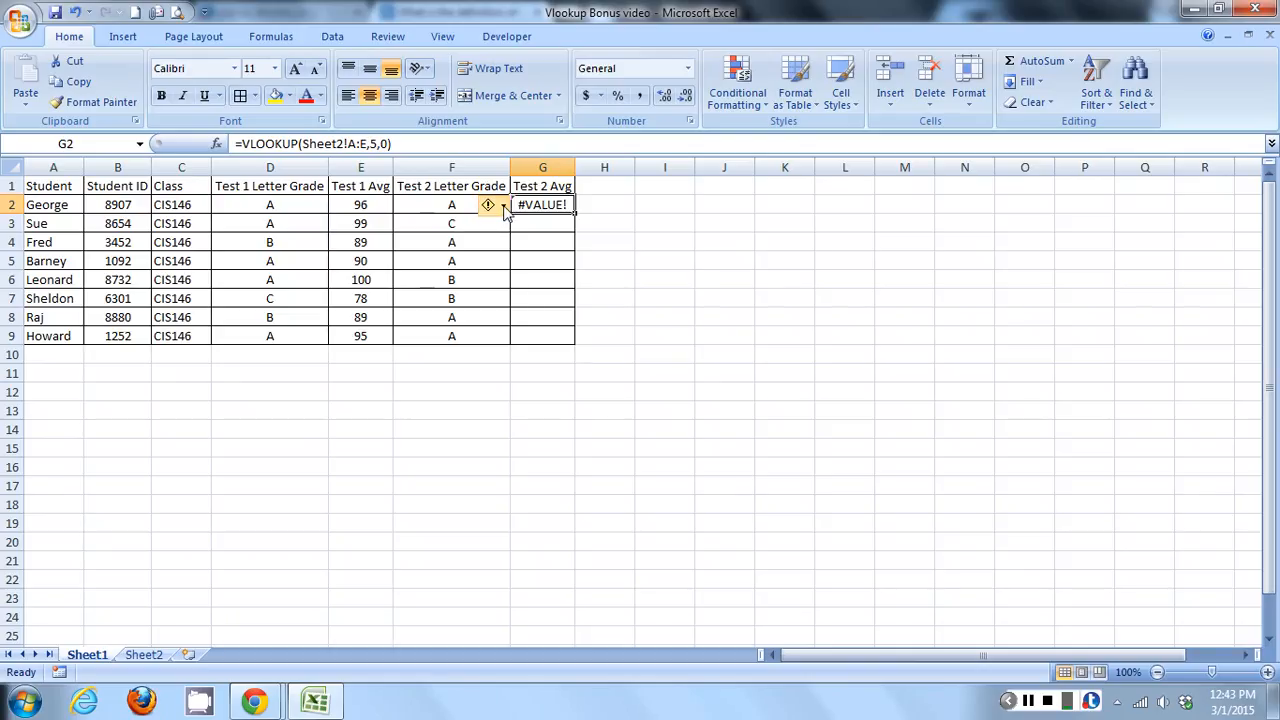
mouse_move(506, 214)
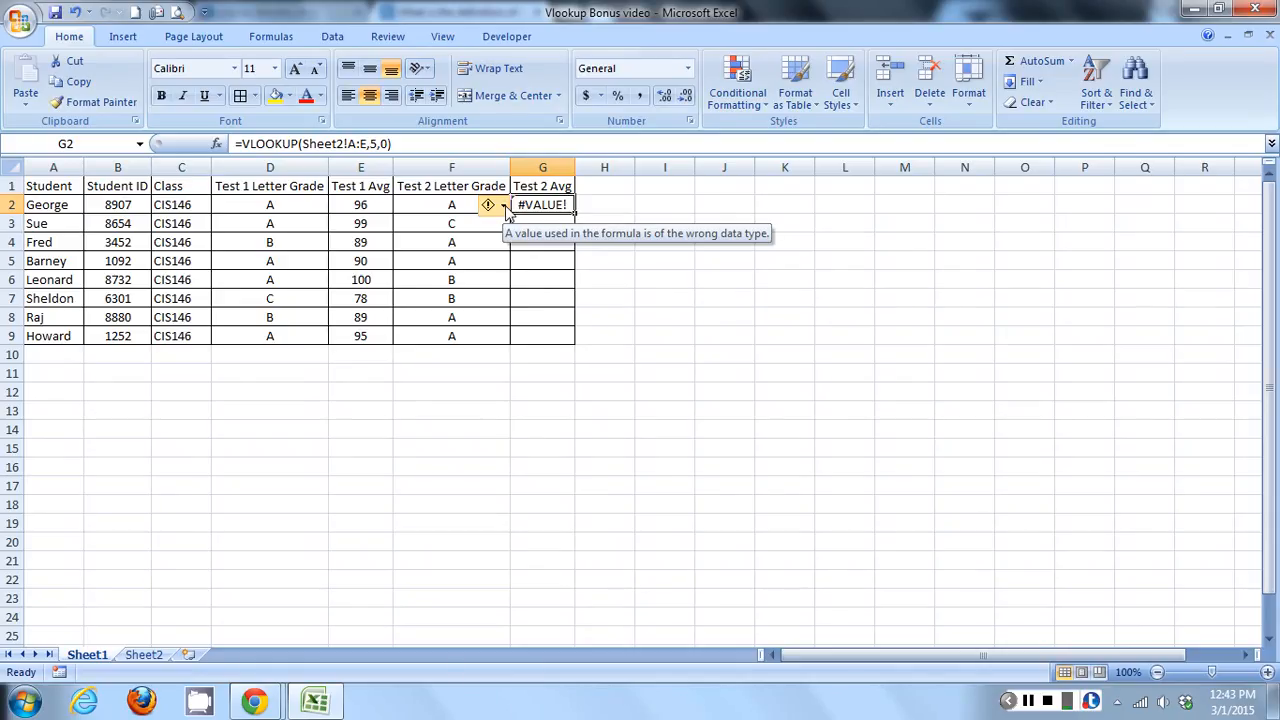
left_click(504, 207)
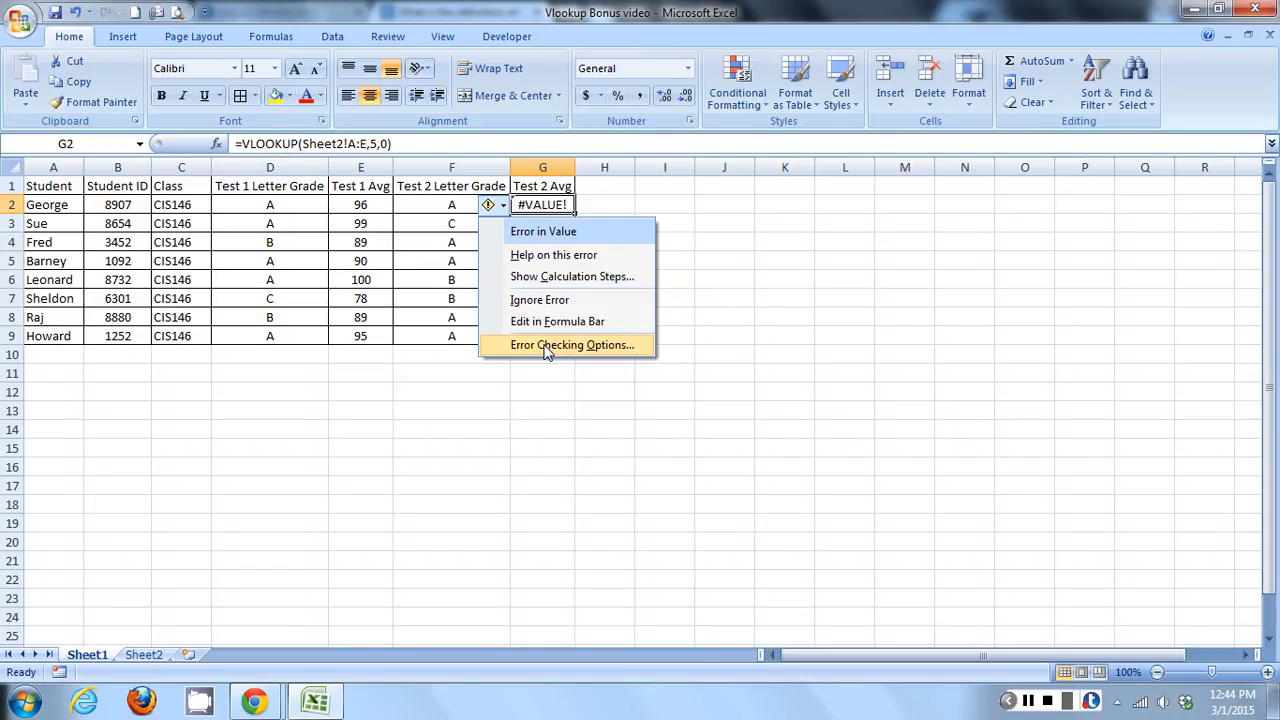
left_click(546, 207)
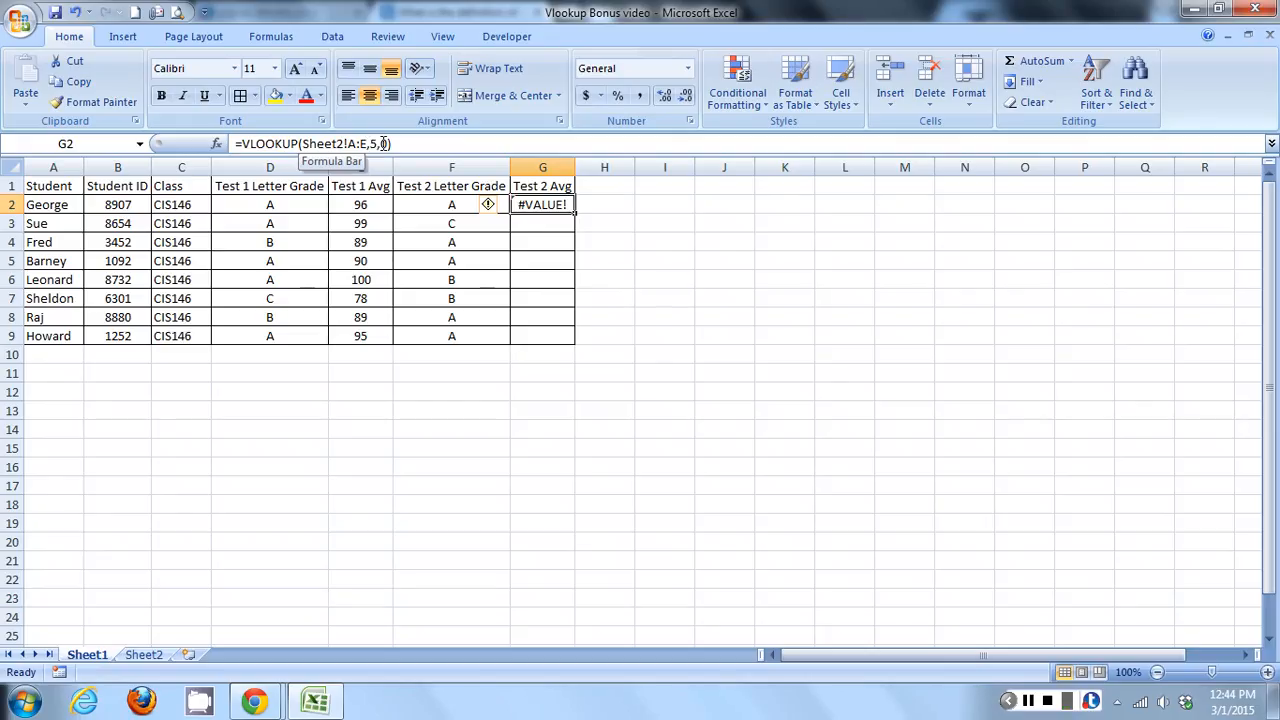
Insert B2 as the missing lookup value so that G2's formula reads =VLOOKUP(B2,Sheet2!A:E,5,0).
left_click(305, 144)
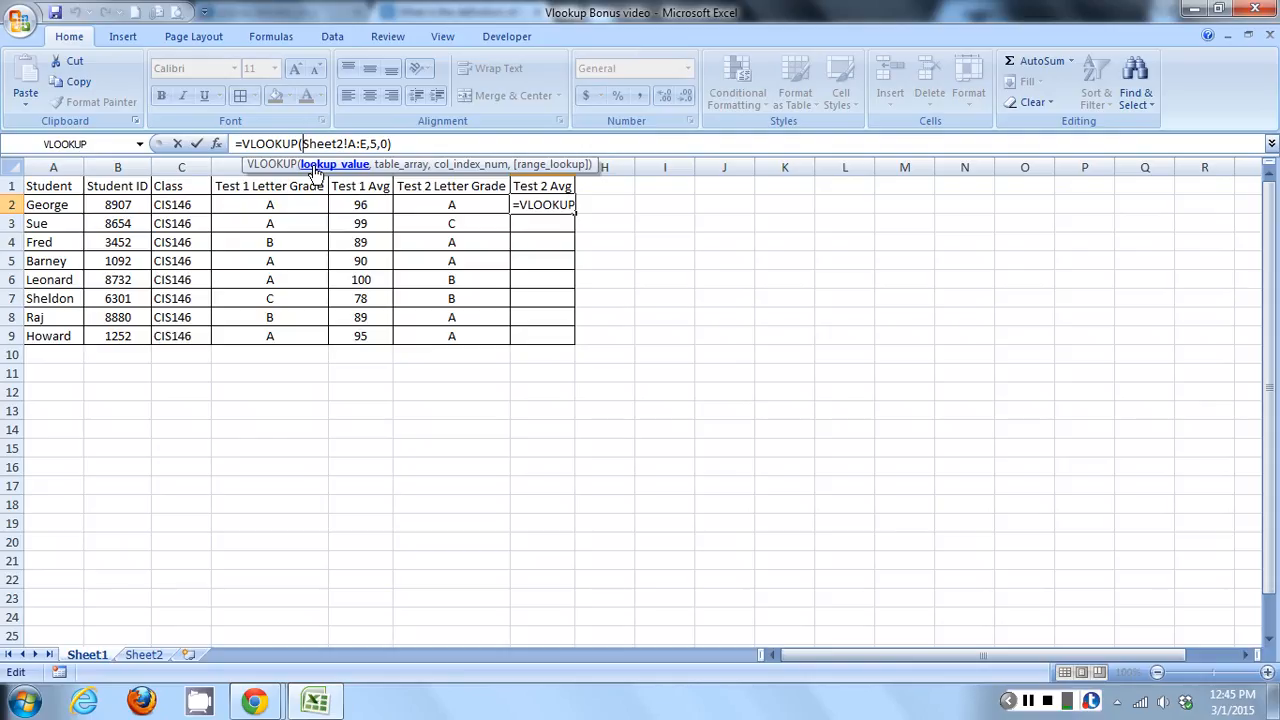
left_click(110, 207)
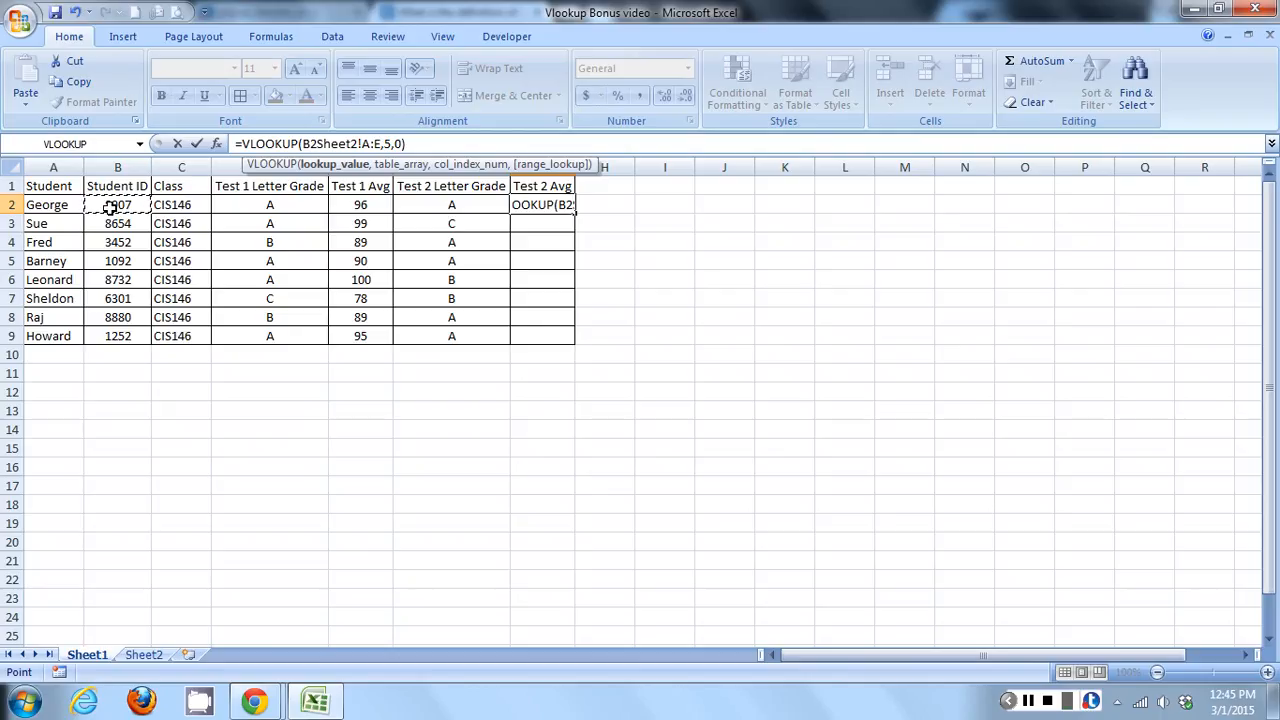
type(",")
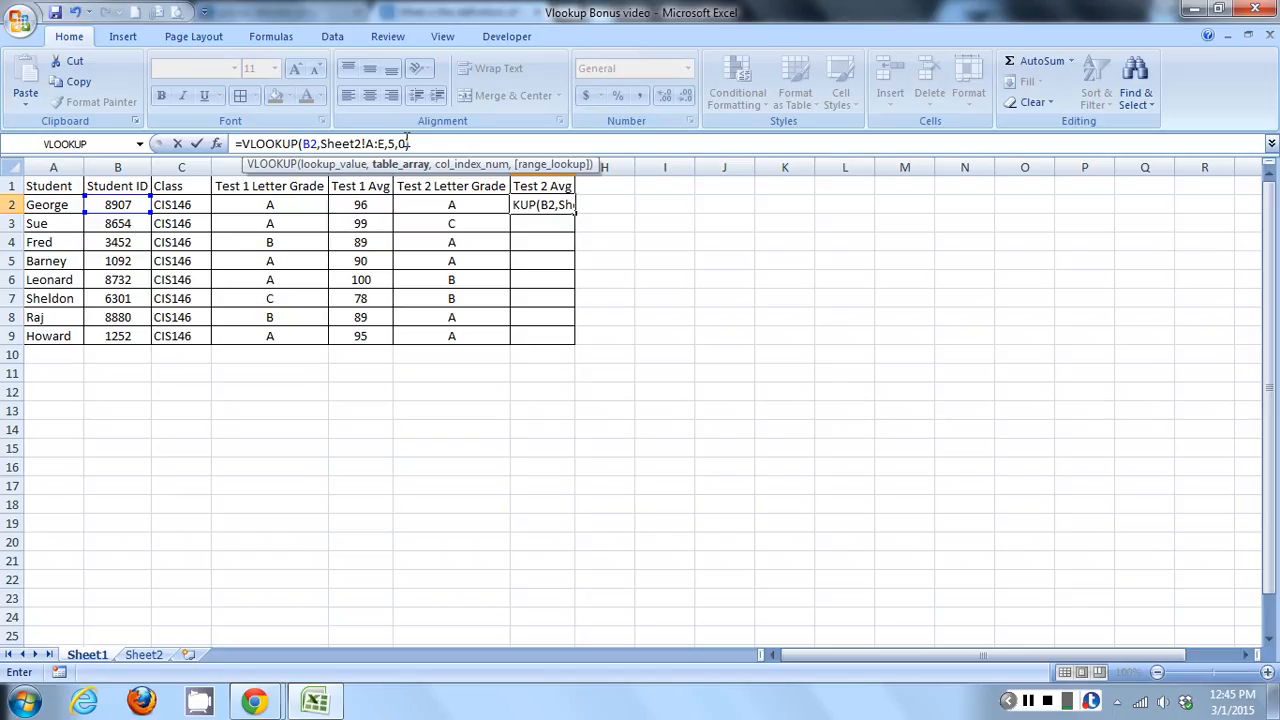
type(")")
key("Return")
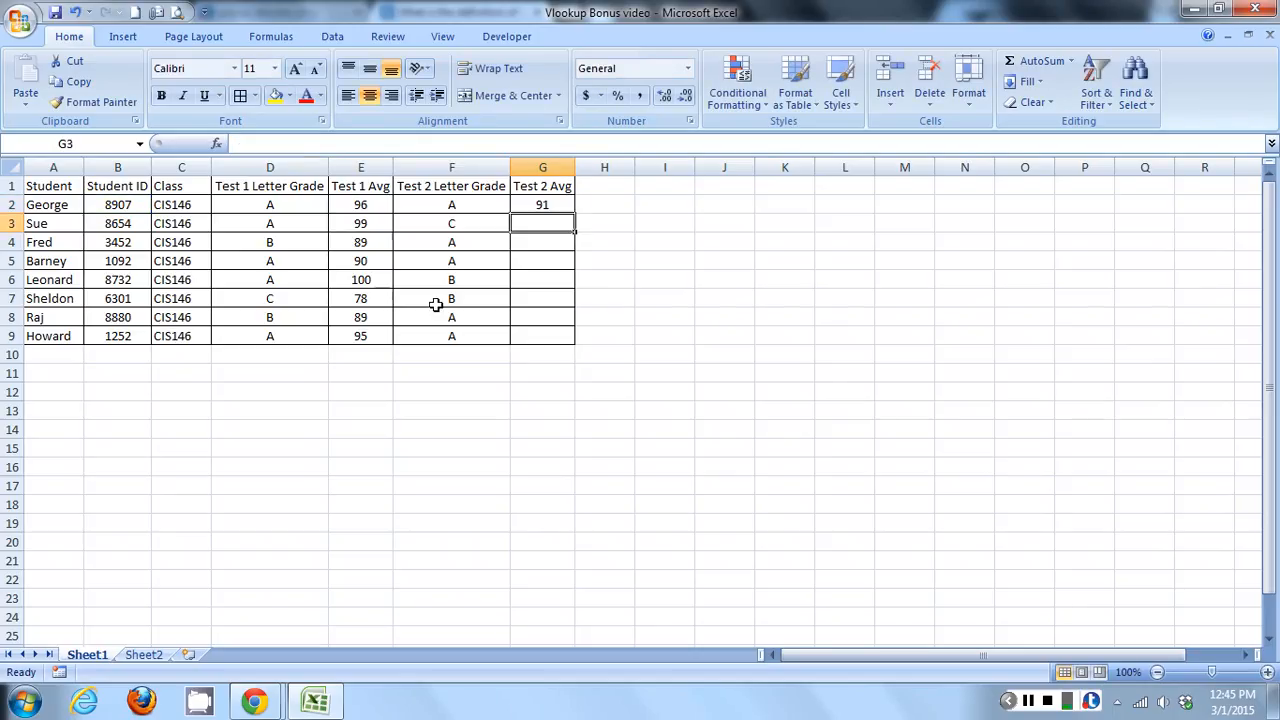
Fill the G2 formula down through G9, and clear the Test 2 Avg range G2:G9 on Sheet1.
left_click(538, 205)
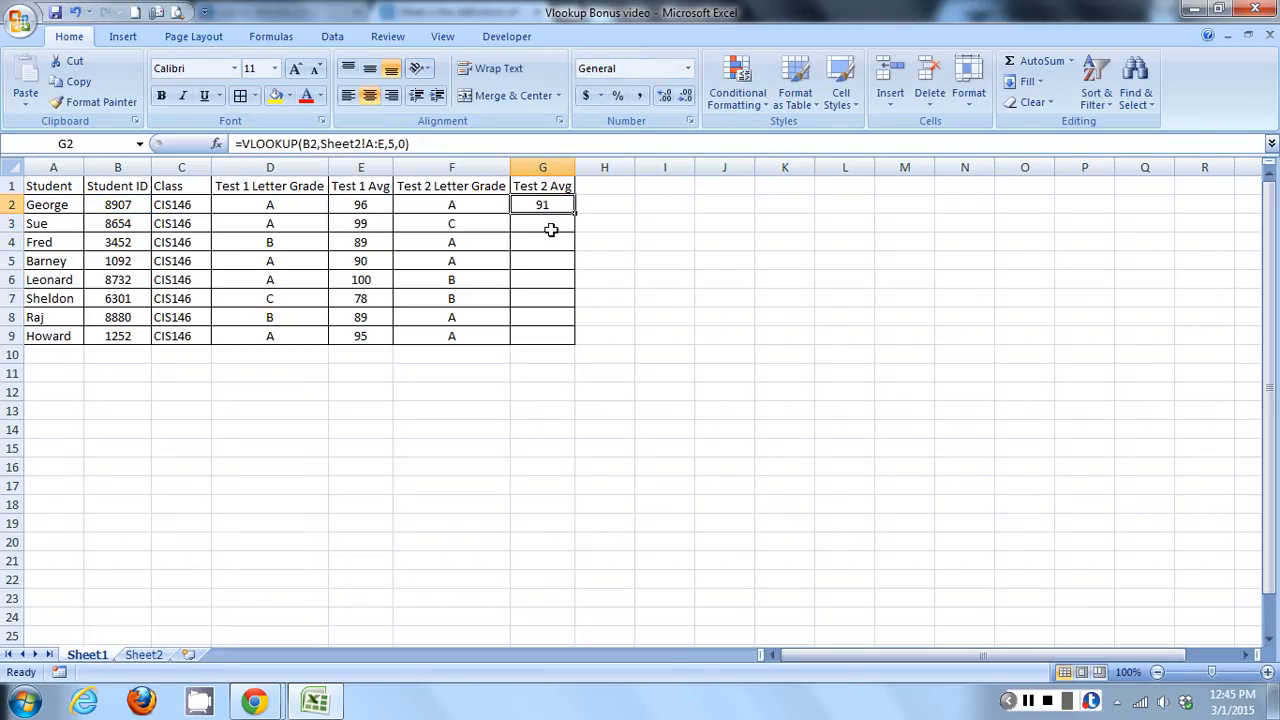
left_click_drag(575, 214, 544, 354)
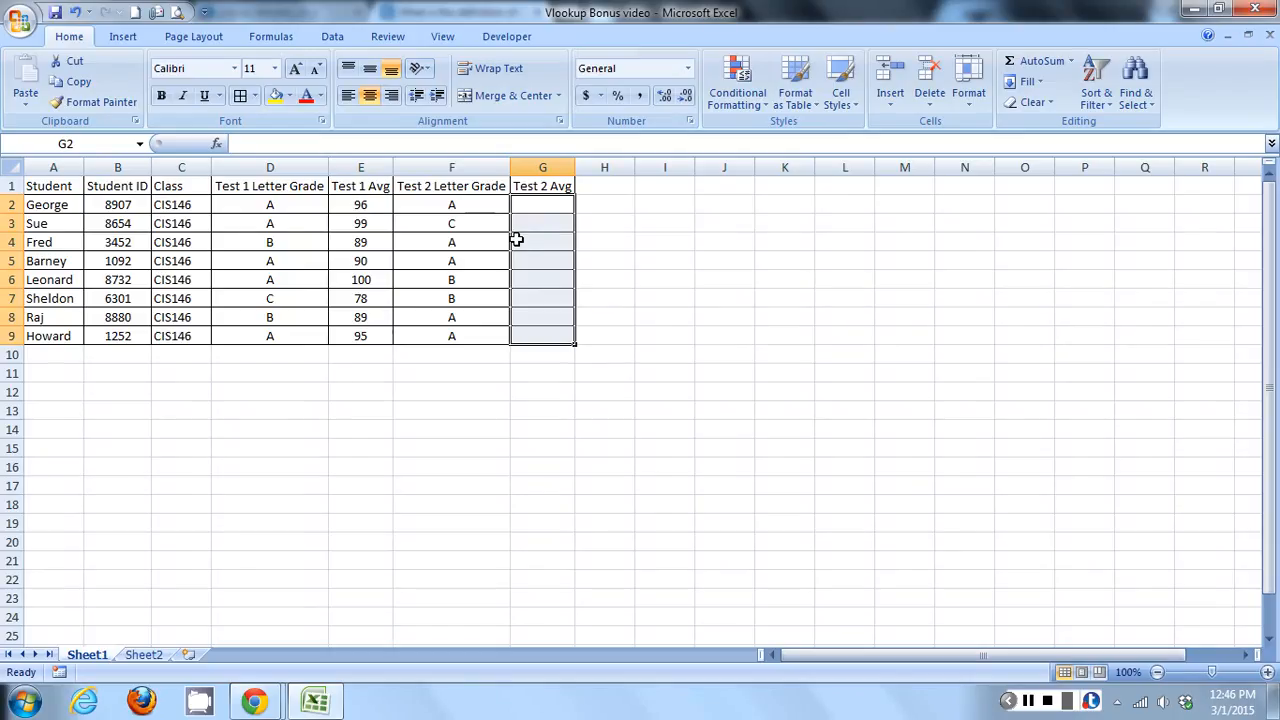
left_click(145, 656)
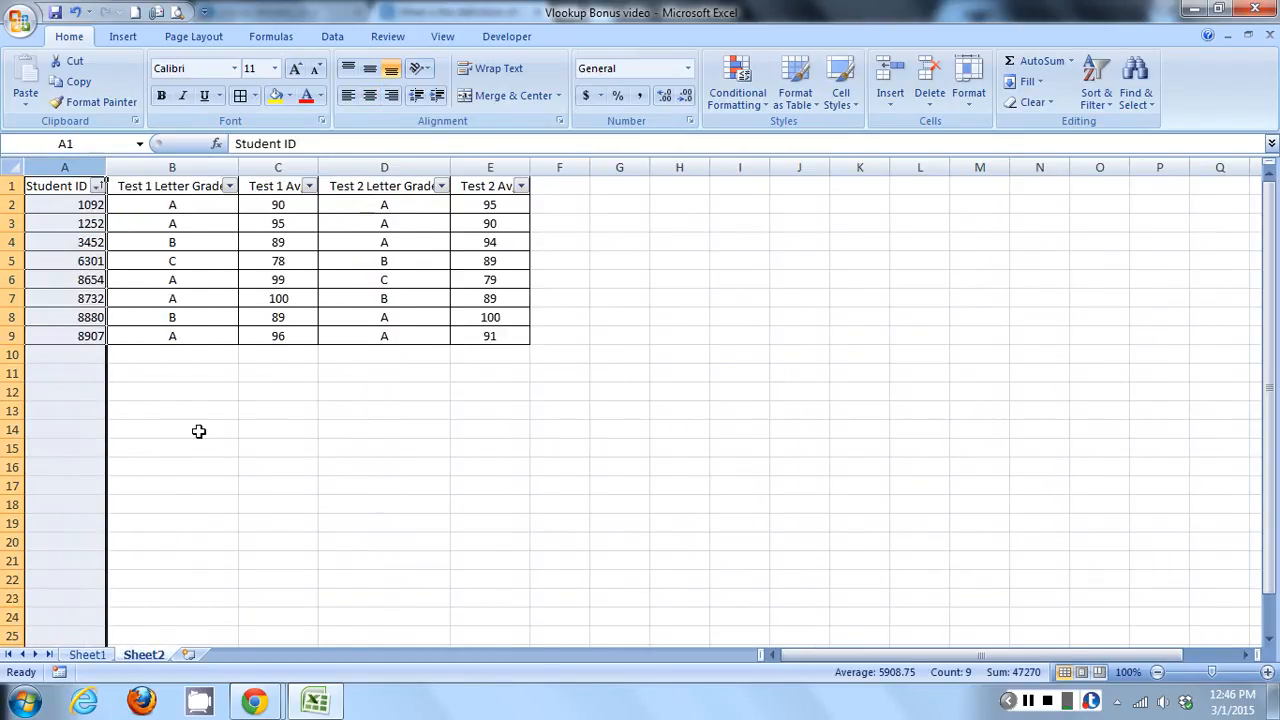
left_click(90, 653)
Start a VLOOKUP formula in cell G2 of Sheet1 with B2 as the lookup value.
left_click(531, 201)
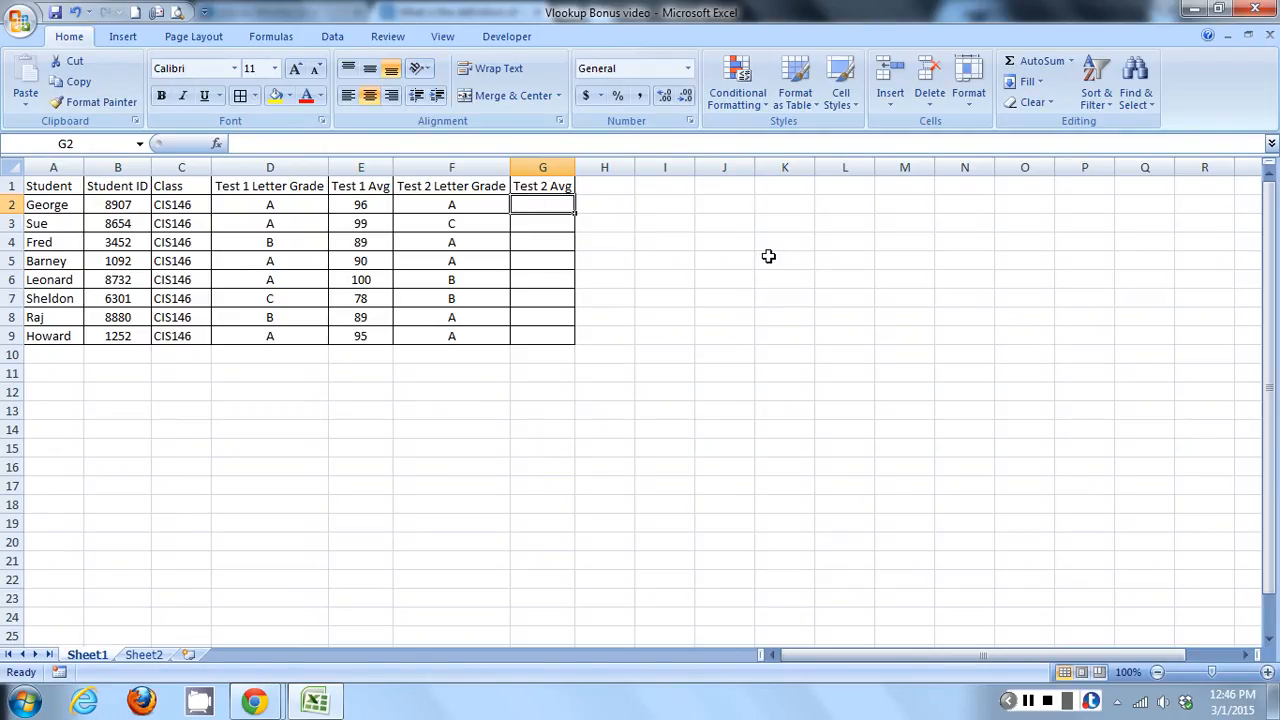
type("=")
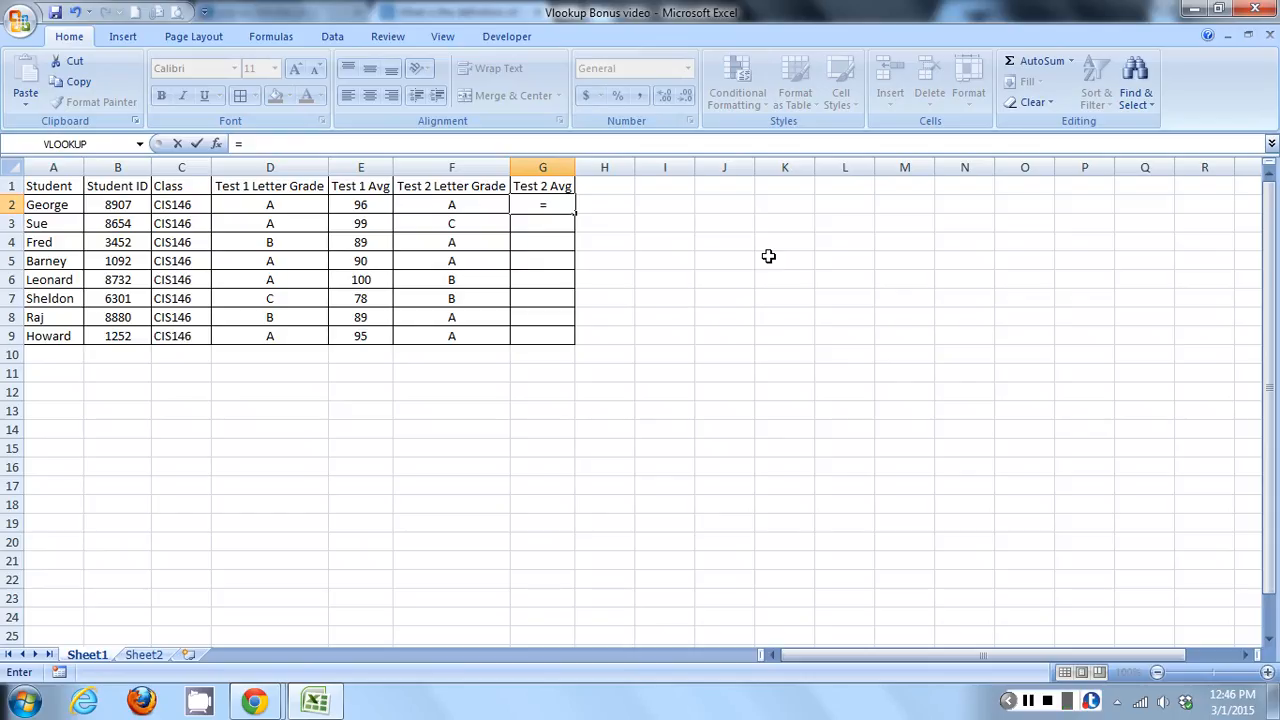
type("V")
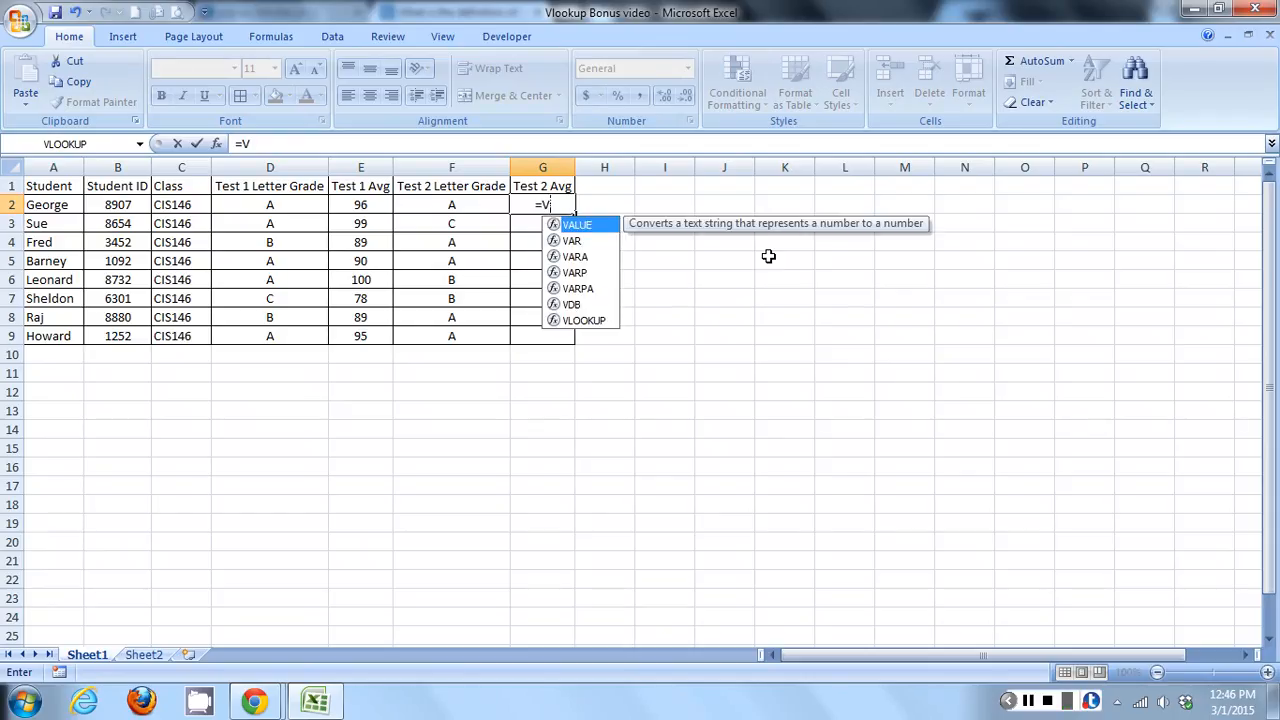
type("L")
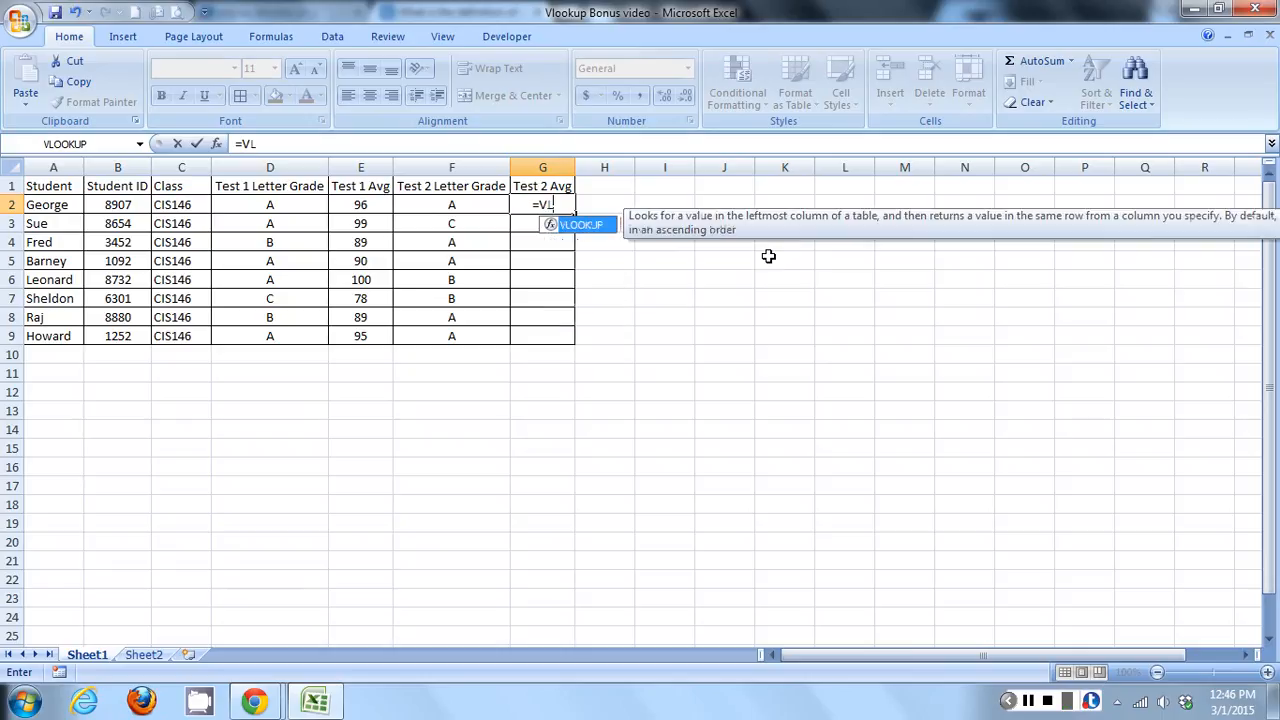
type("OO")
key("Tab")
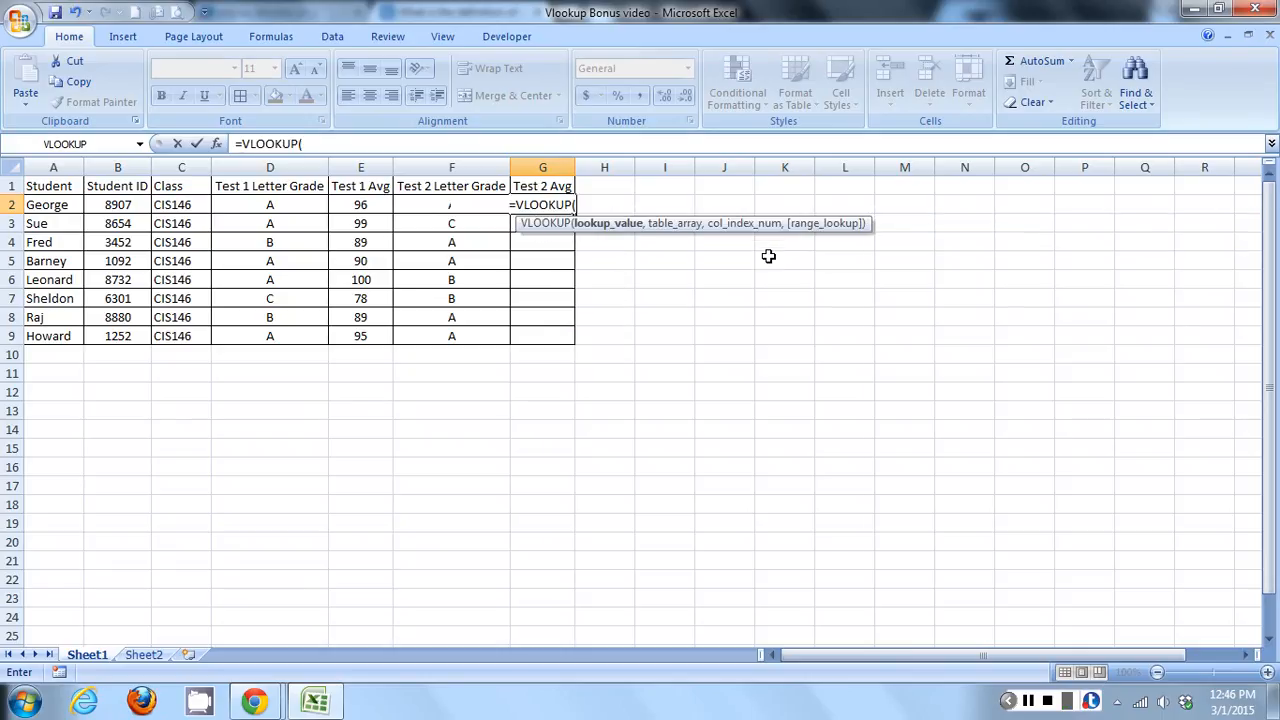
left_click(132, 204)
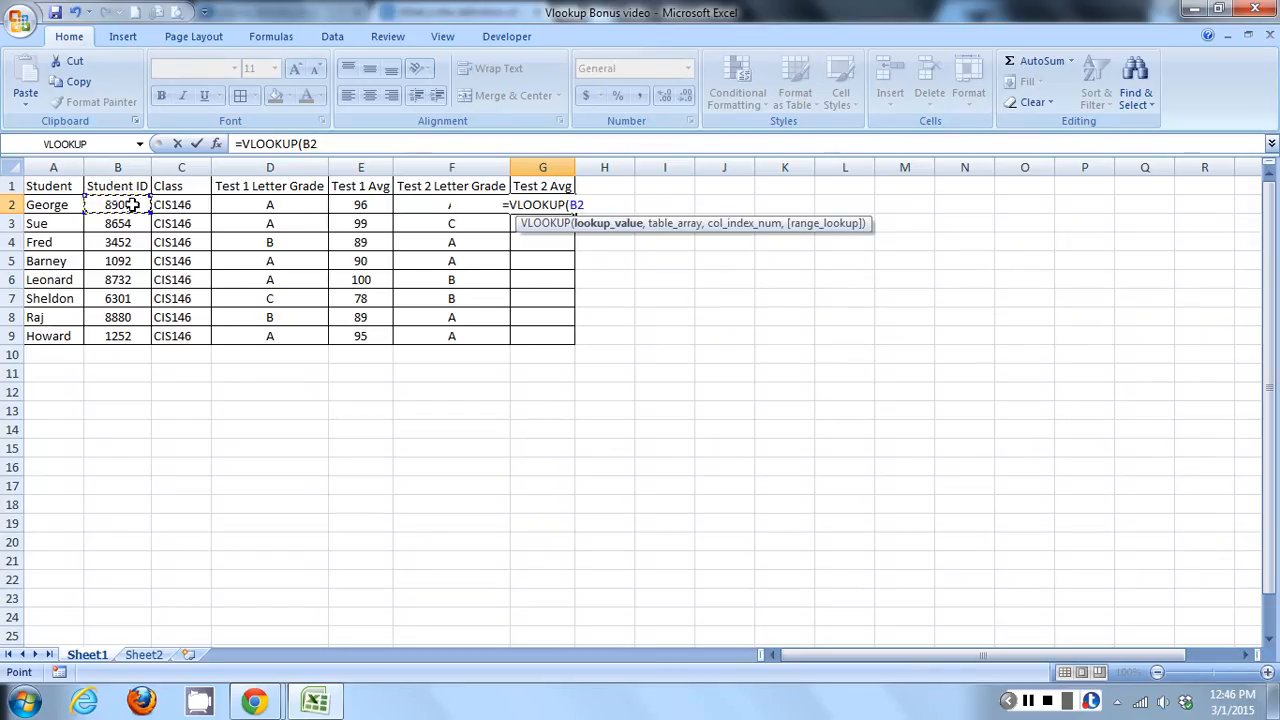
type(",")
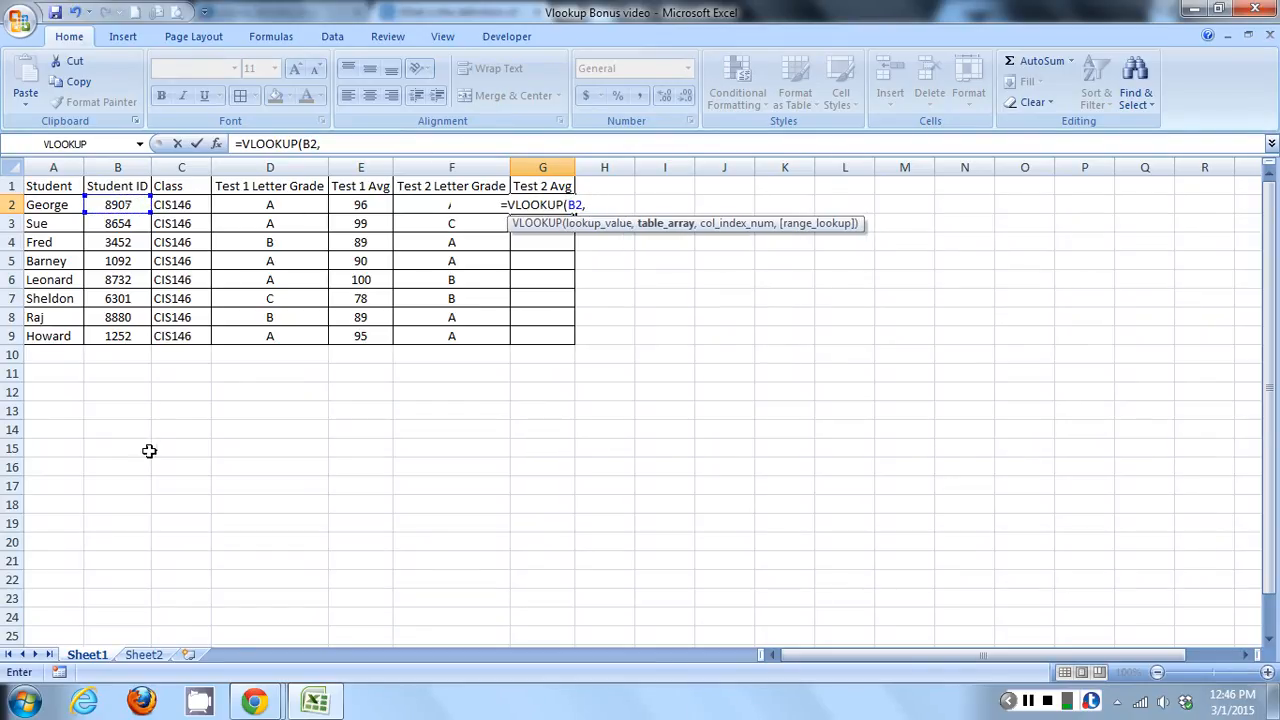
Complete the G2 formula with Sheet2 columns B:E as the table array, column index 5 and 0 for an exact match.
left_click(148, 656)
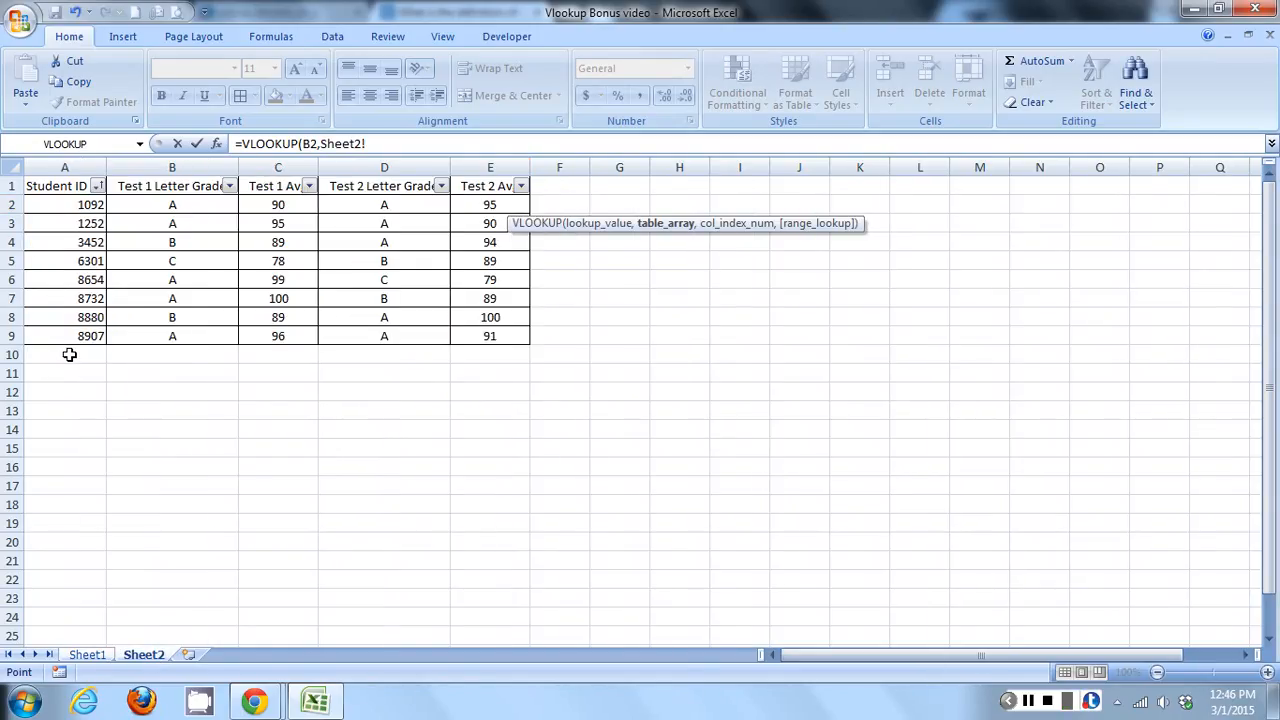
left_click(170, 166)
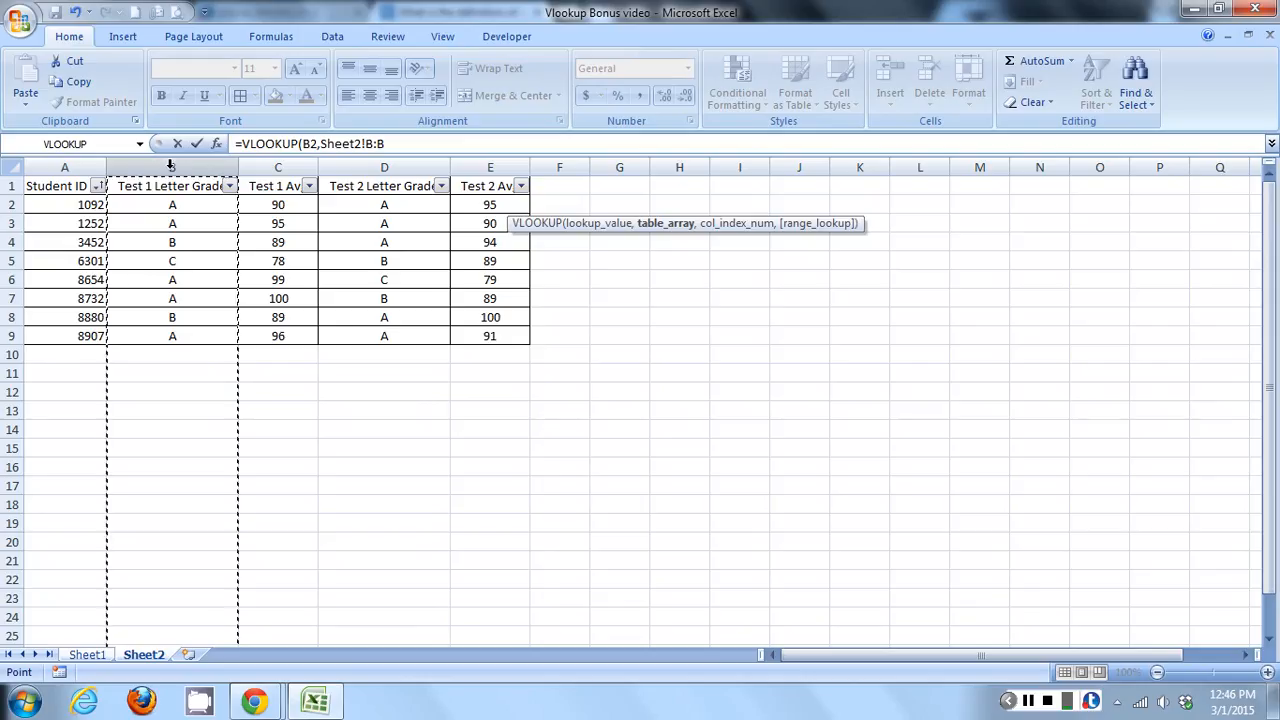
left_click_drag(170, 166, 482, 186)
type(",")
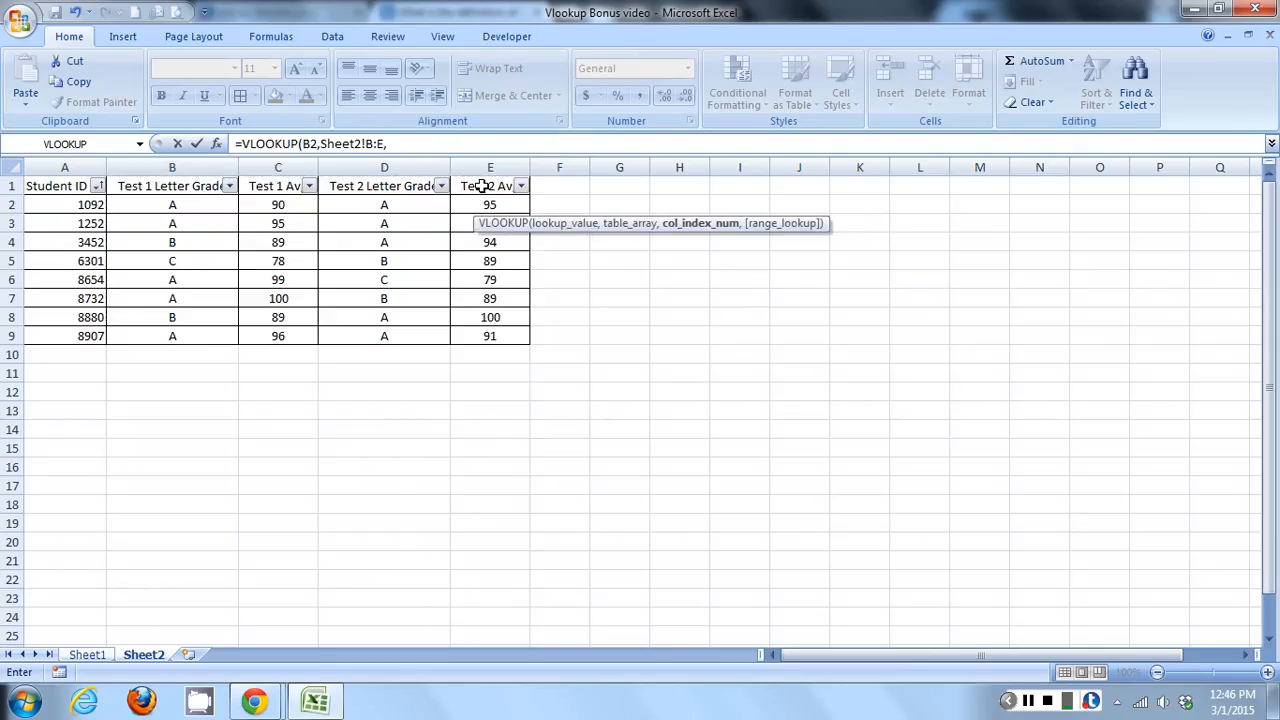
type("5")
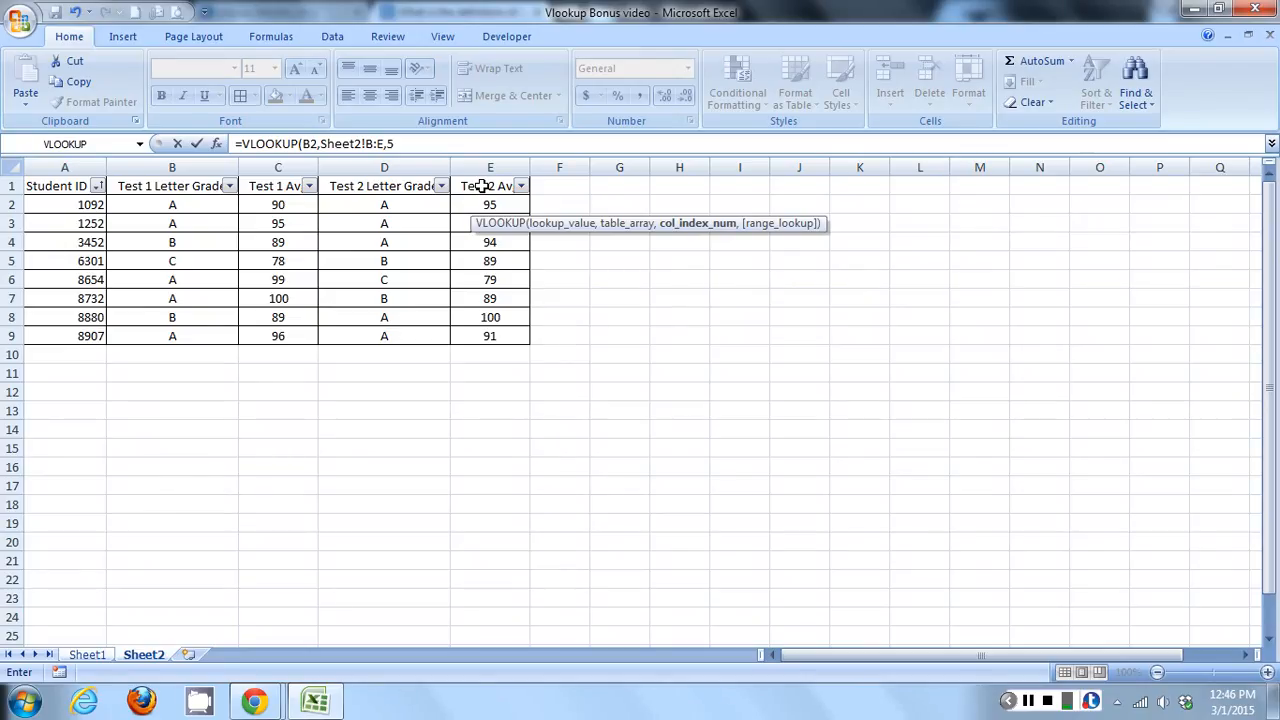
type(",0")
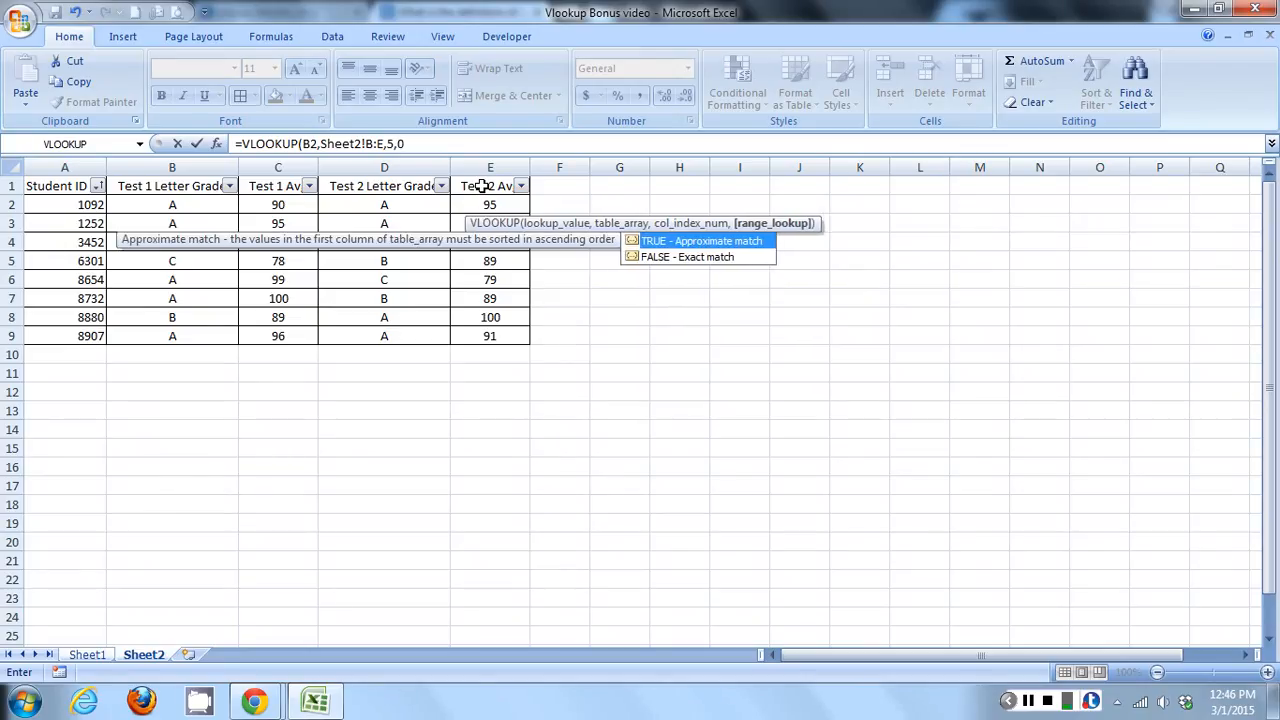
type(")")
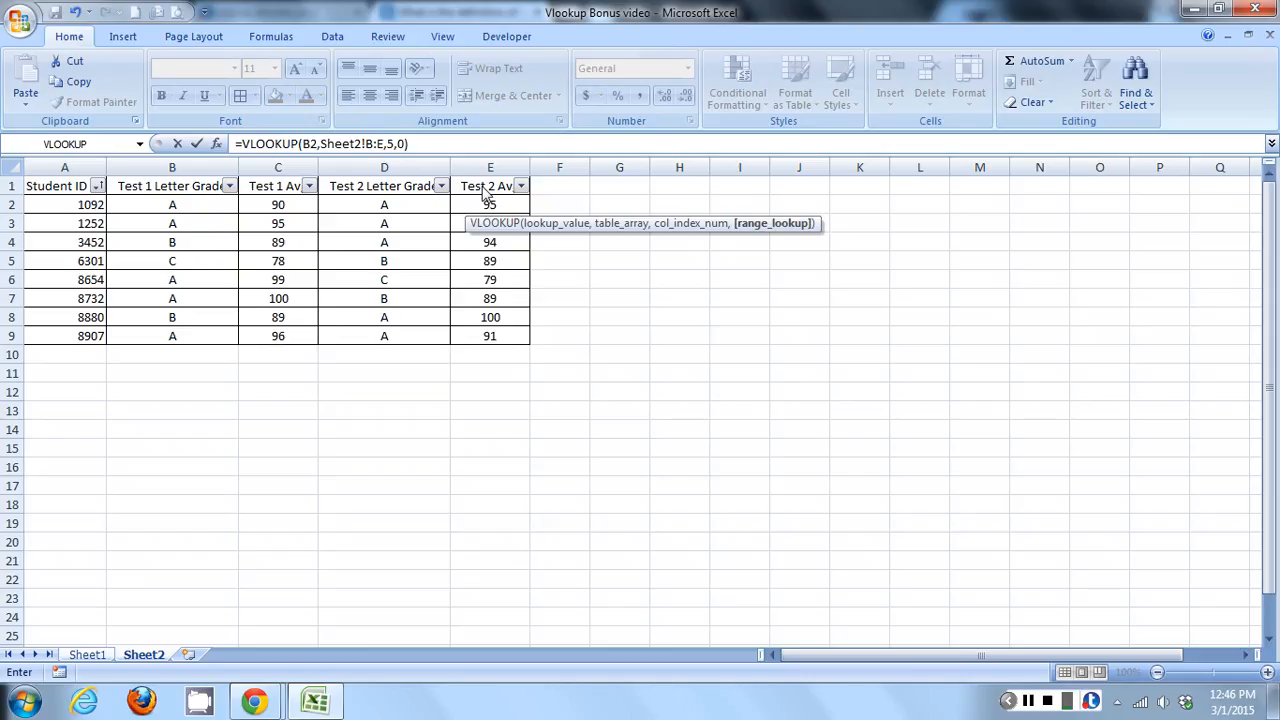
key("Return")
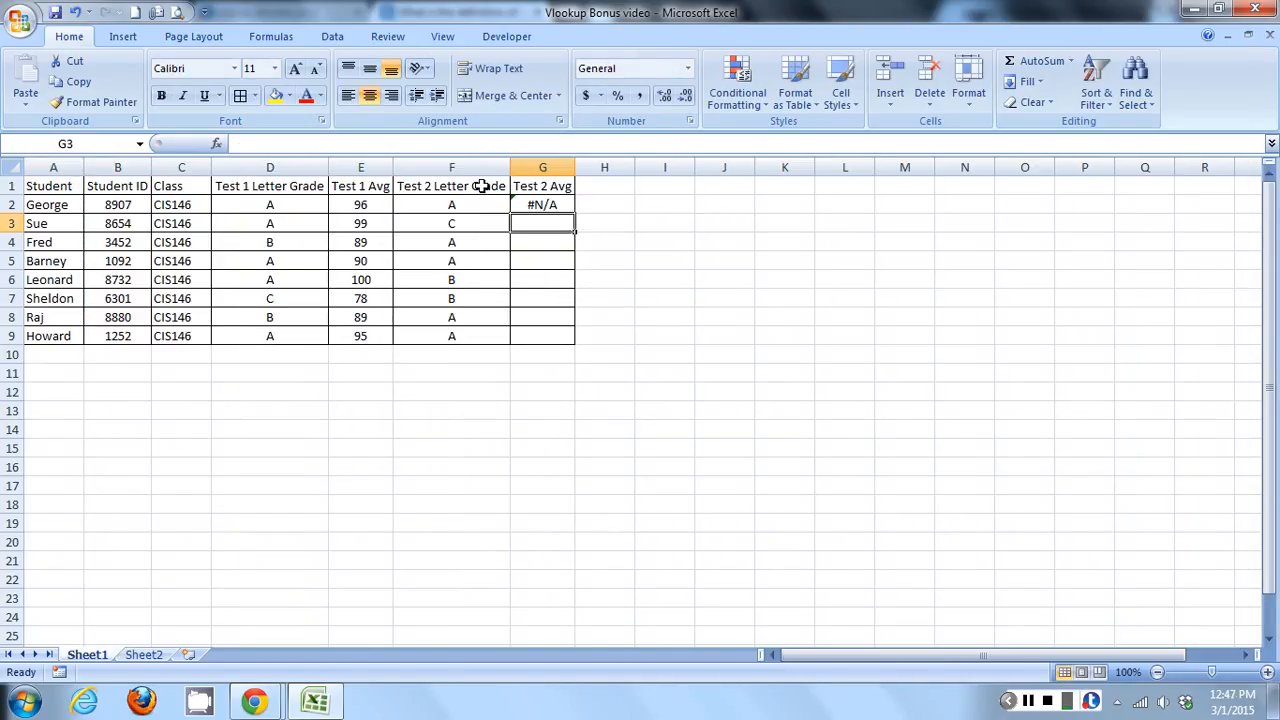
Examine the error details for cell G2, and compare its formula with the Student ID in B2.
key("Up")
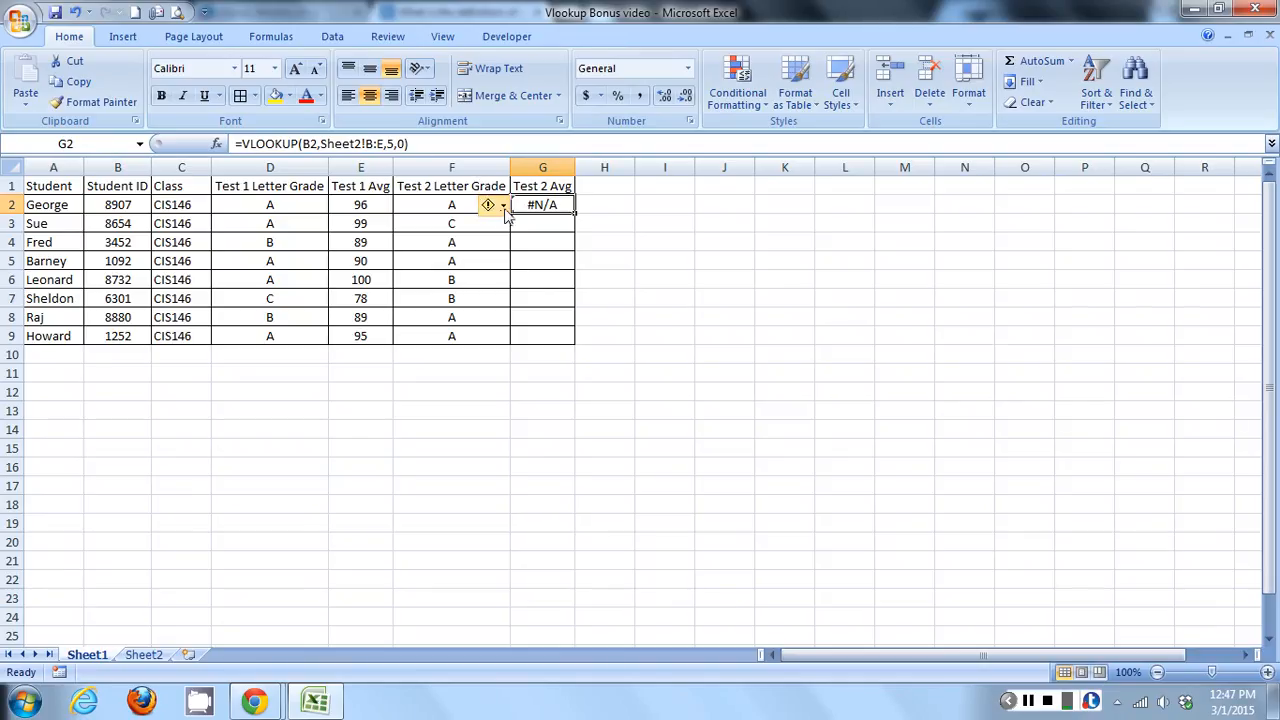
left_click(504, 210)
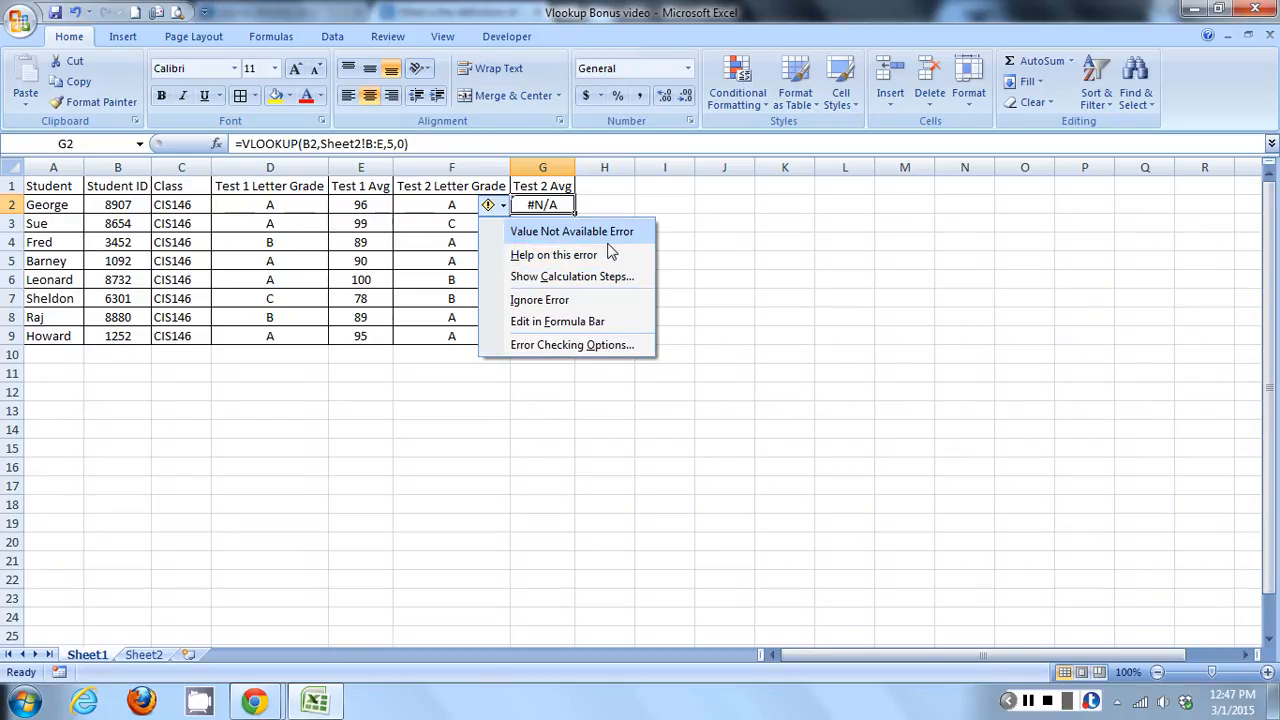
left_click(664, 223)
left_click(110, 203)
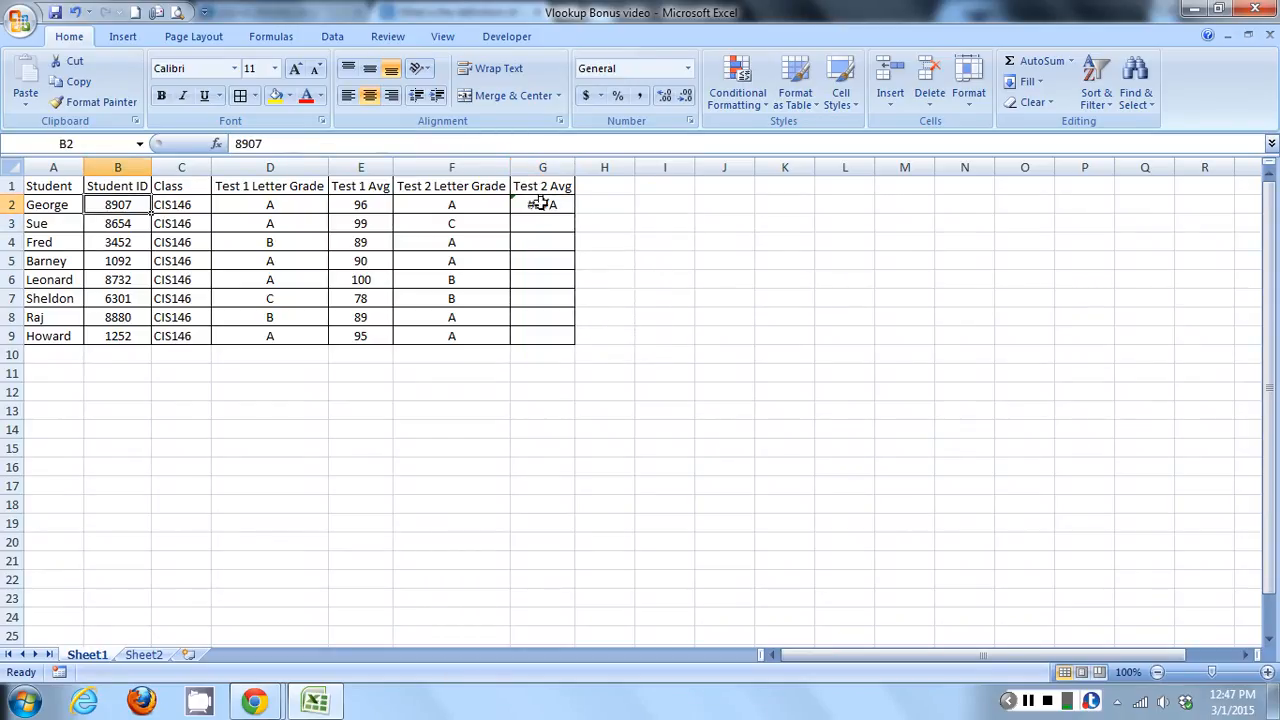
left_click(540, 203)
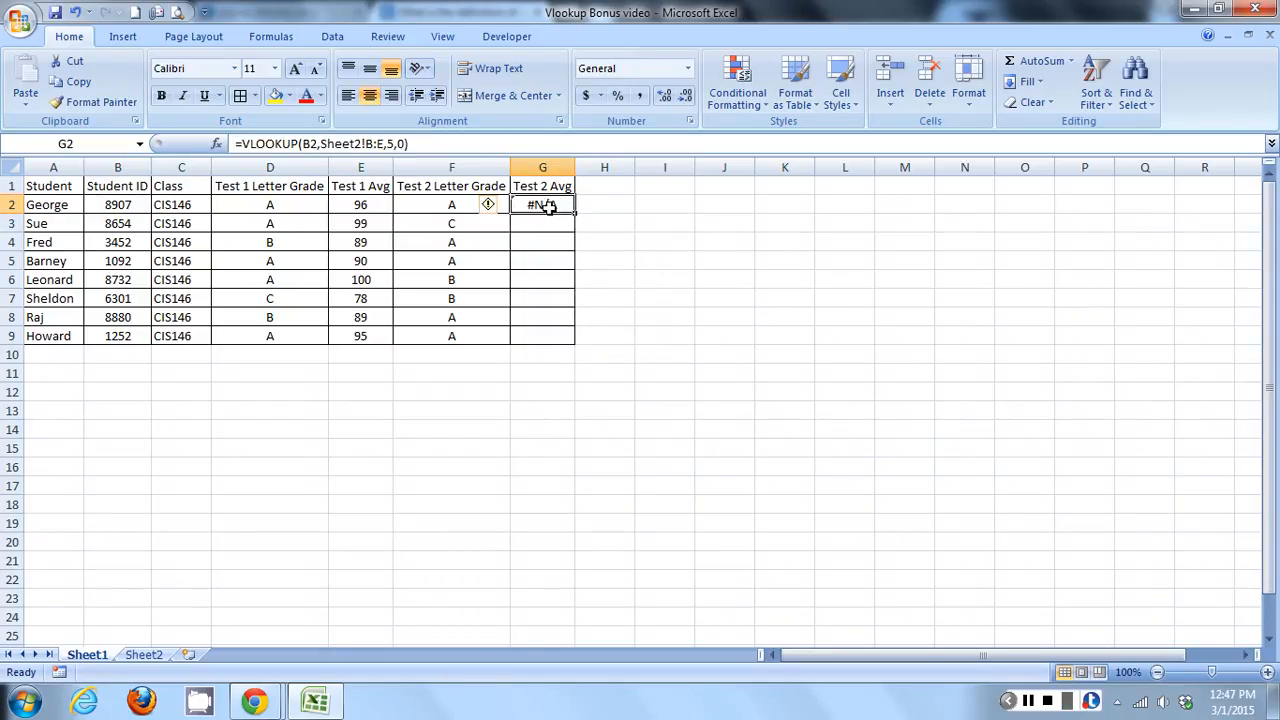
left_click(134, 202)
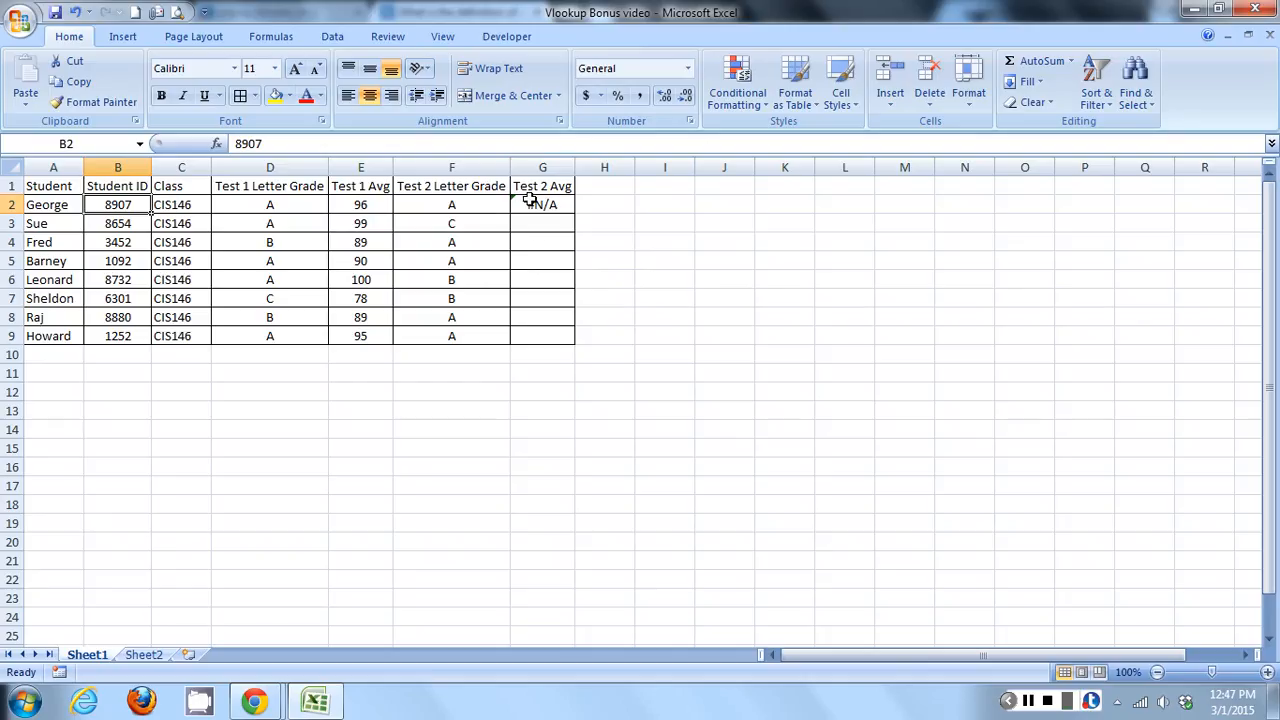
left_click(540, 207)
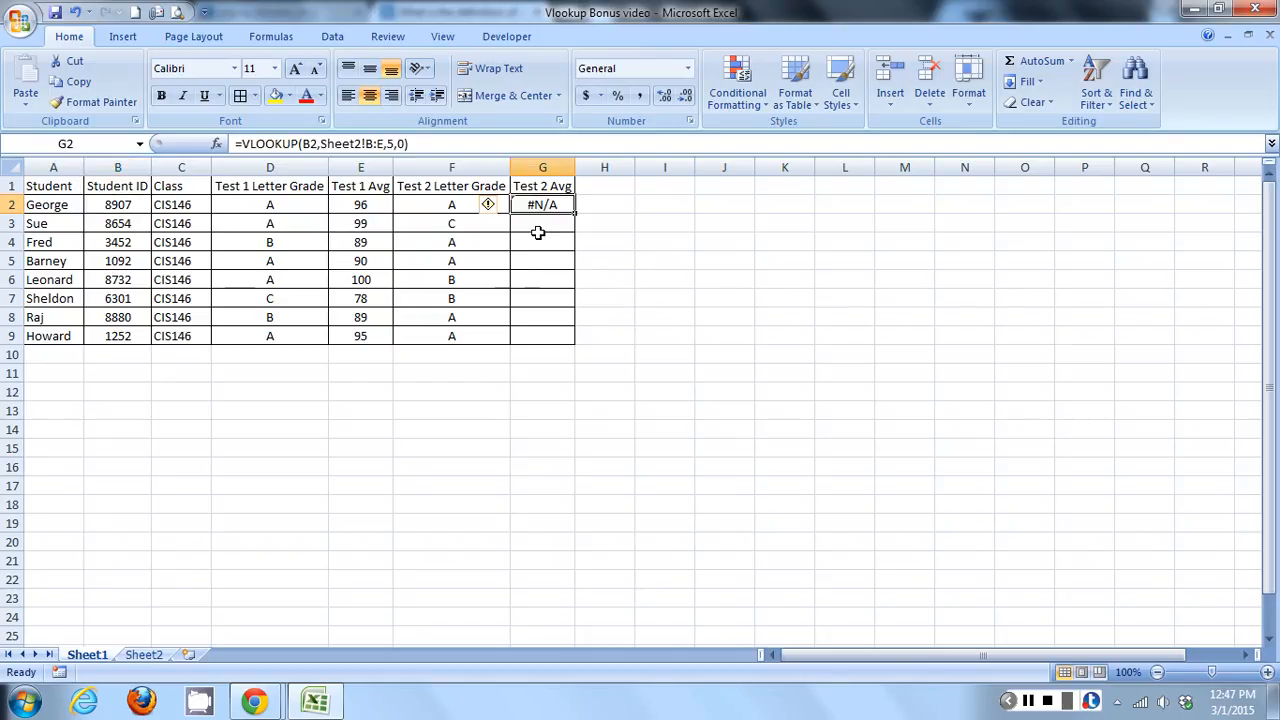
left_click(117, 206)
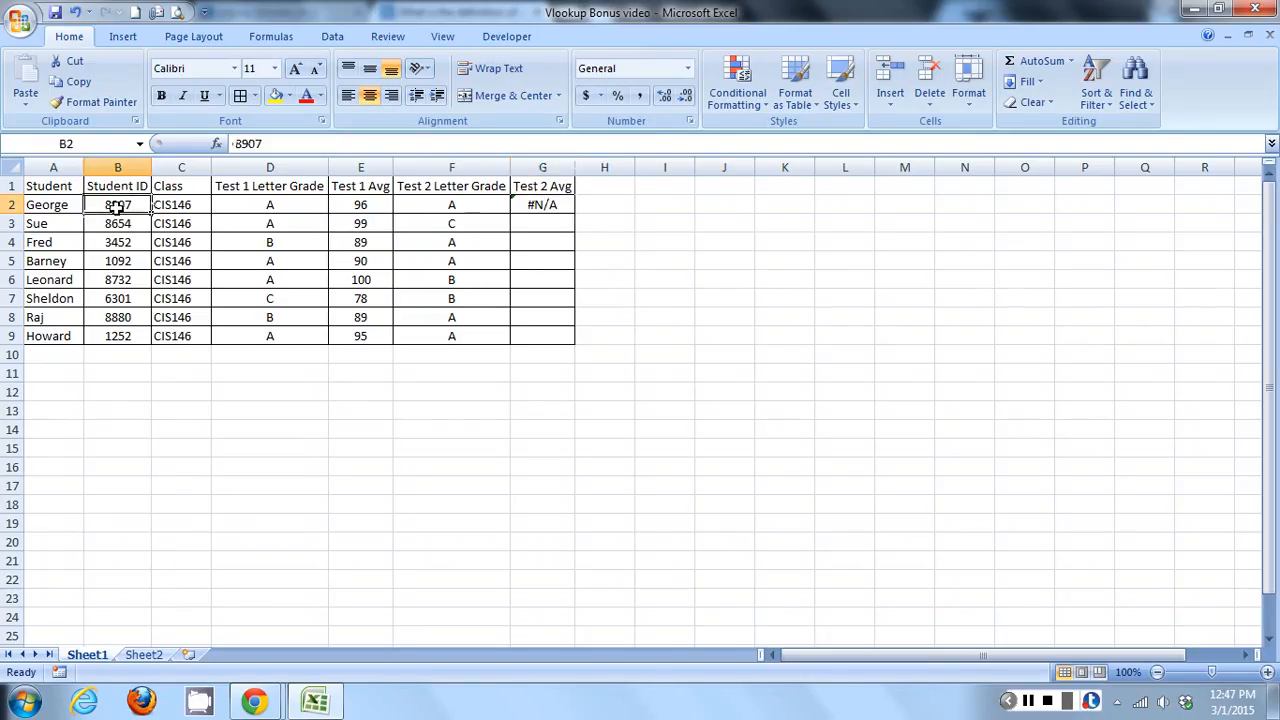
left_click(538, 203)
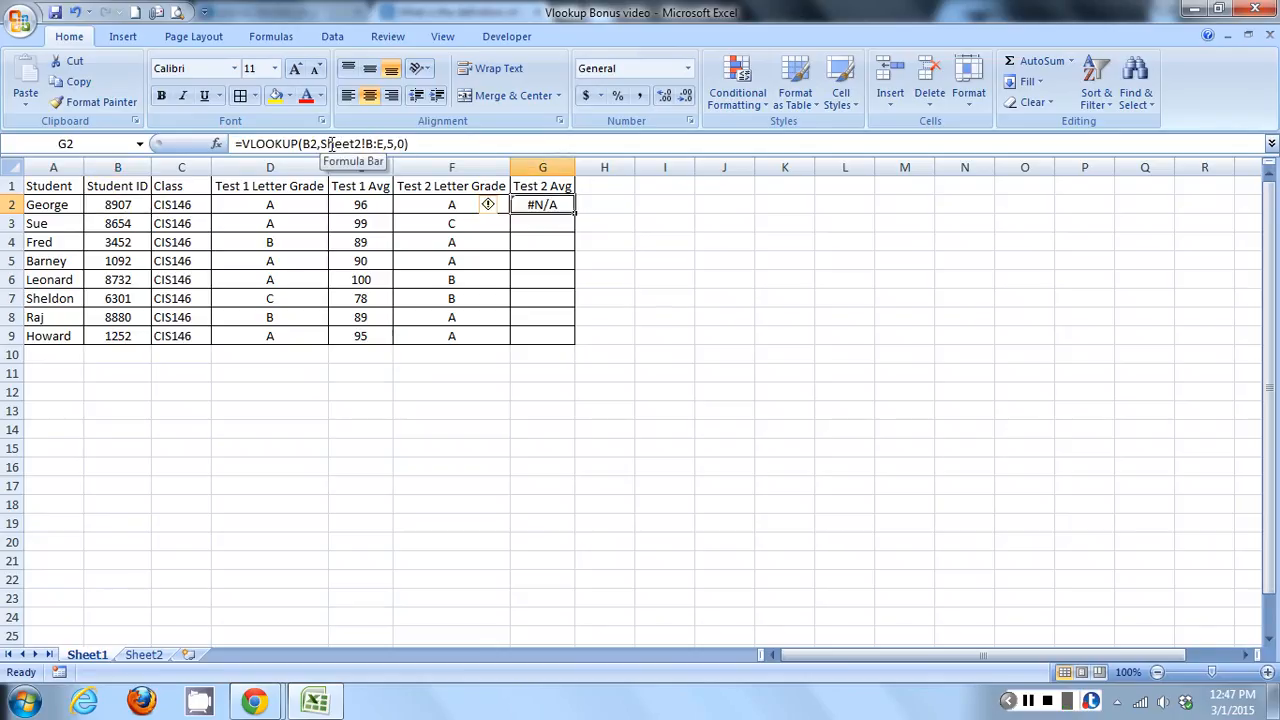
Check which data columns B:E cover on Sheet2 relative to the Student ID column.
left_click(147, 655)
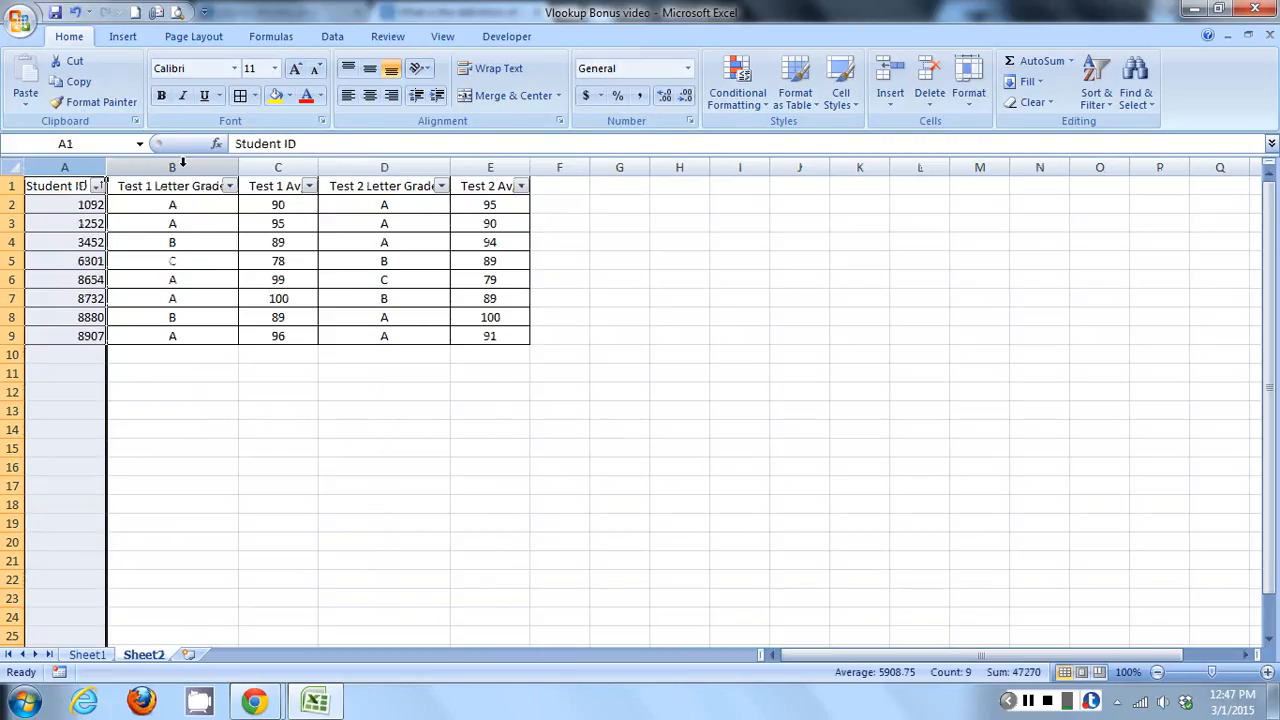
left_click_drag(163, 188, 262, 187)
left_click_drag(175, 163, 515, 162)
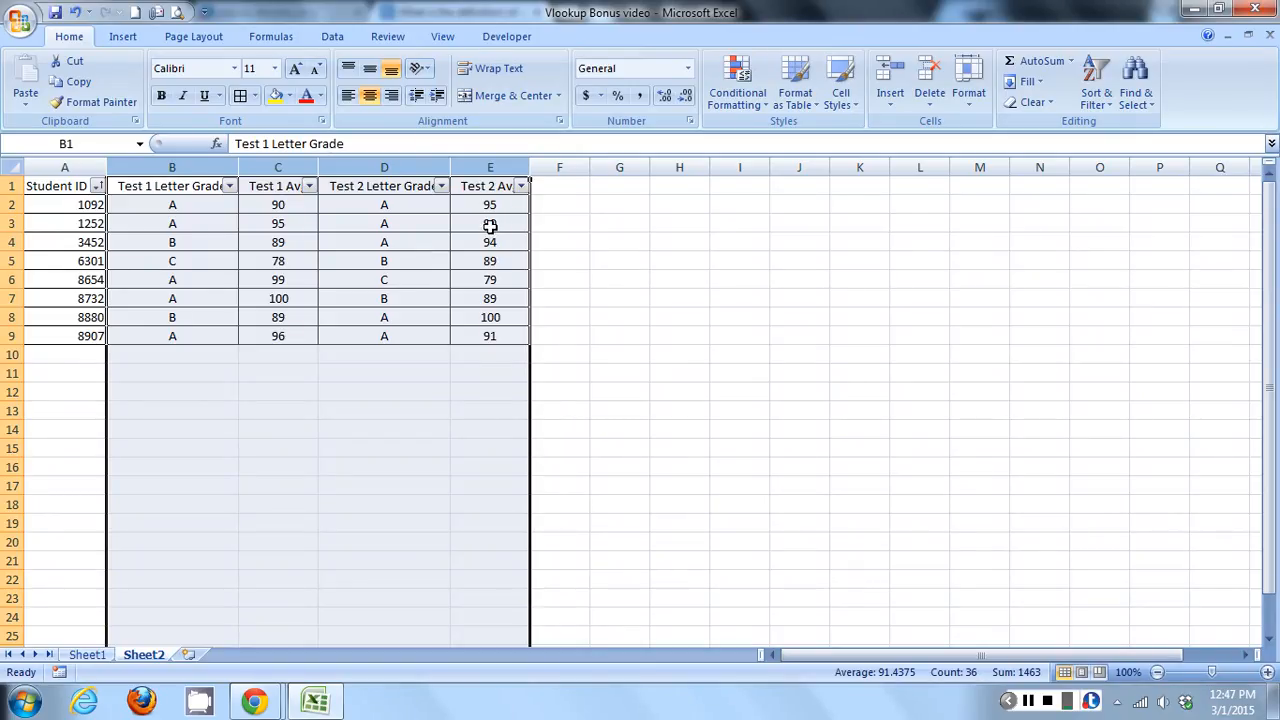
Compare Sheet2's Student ID column and full A:E range with the table array and lookup value used in cell G2.
left_click(66, 164)
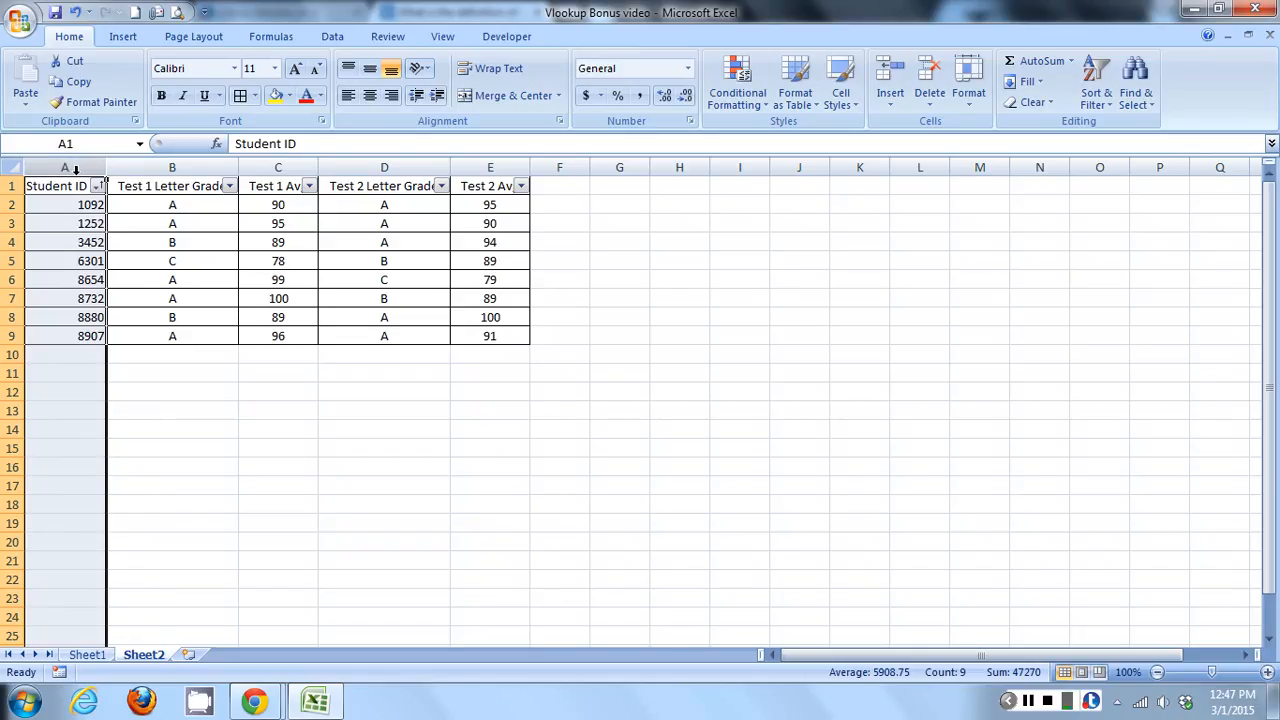
left_click_drag(75, 168, 491, 168)
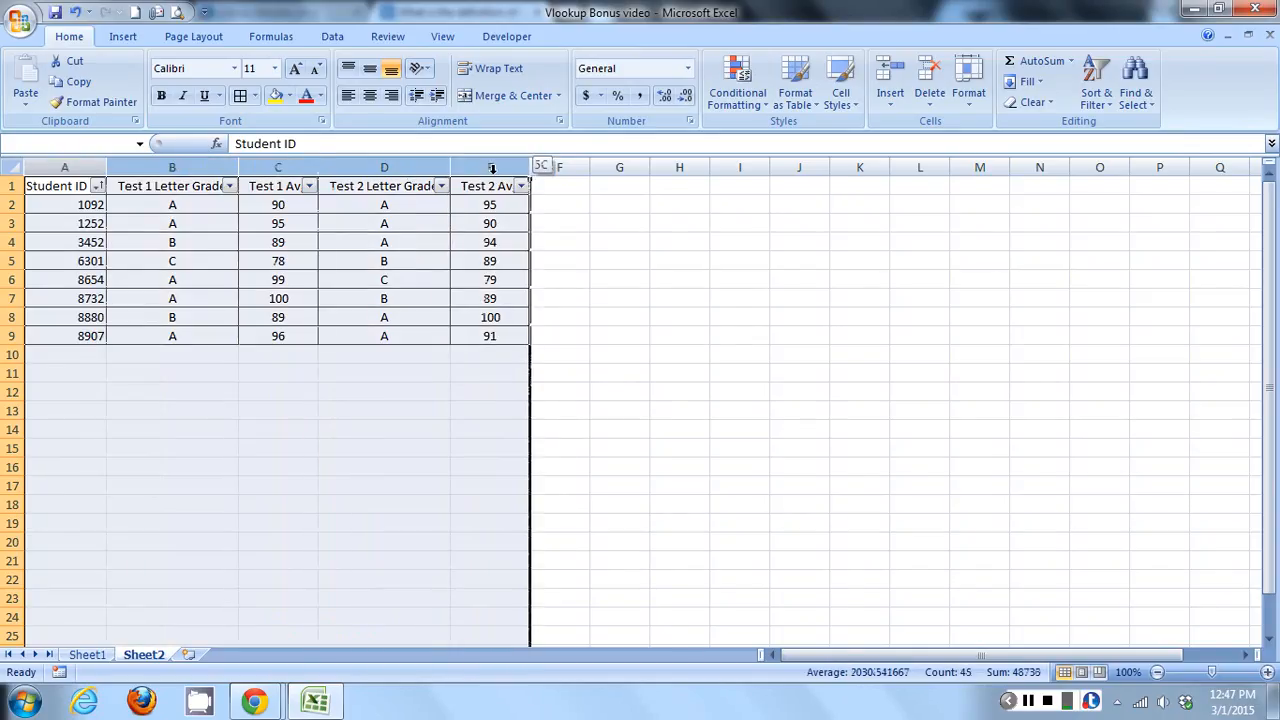
left_click(87, 655)
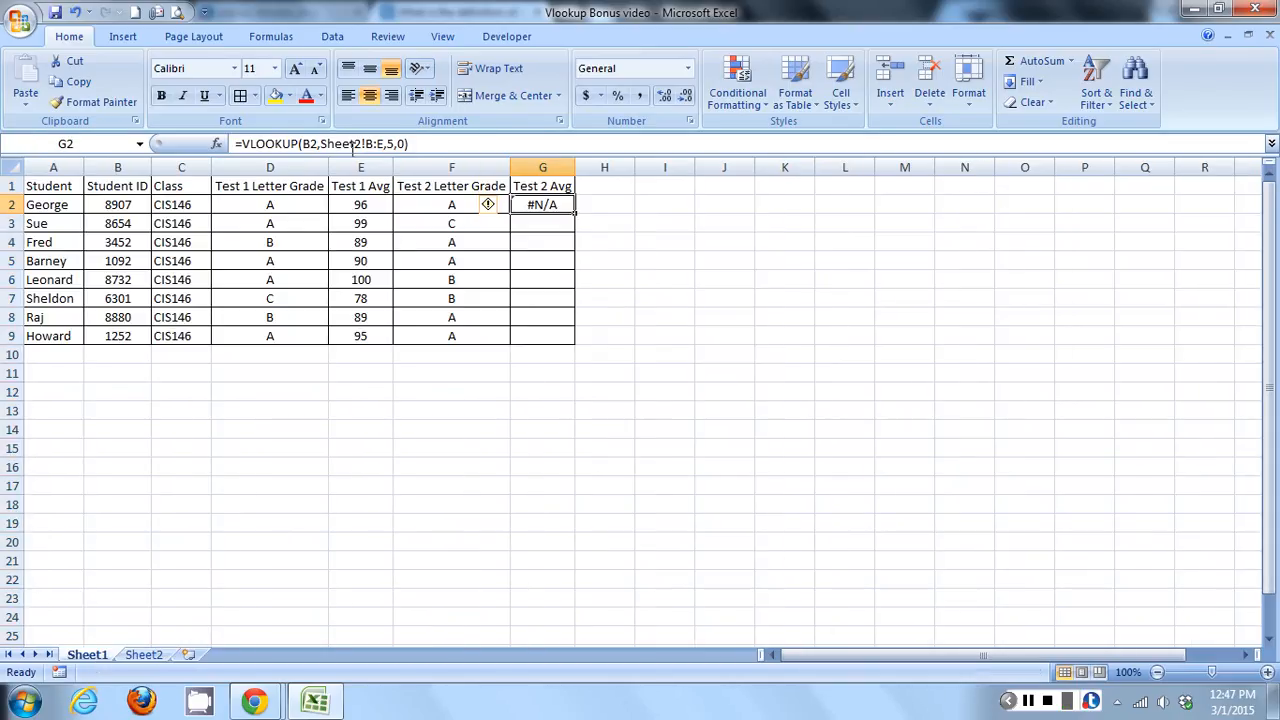
left_click(365, 143)
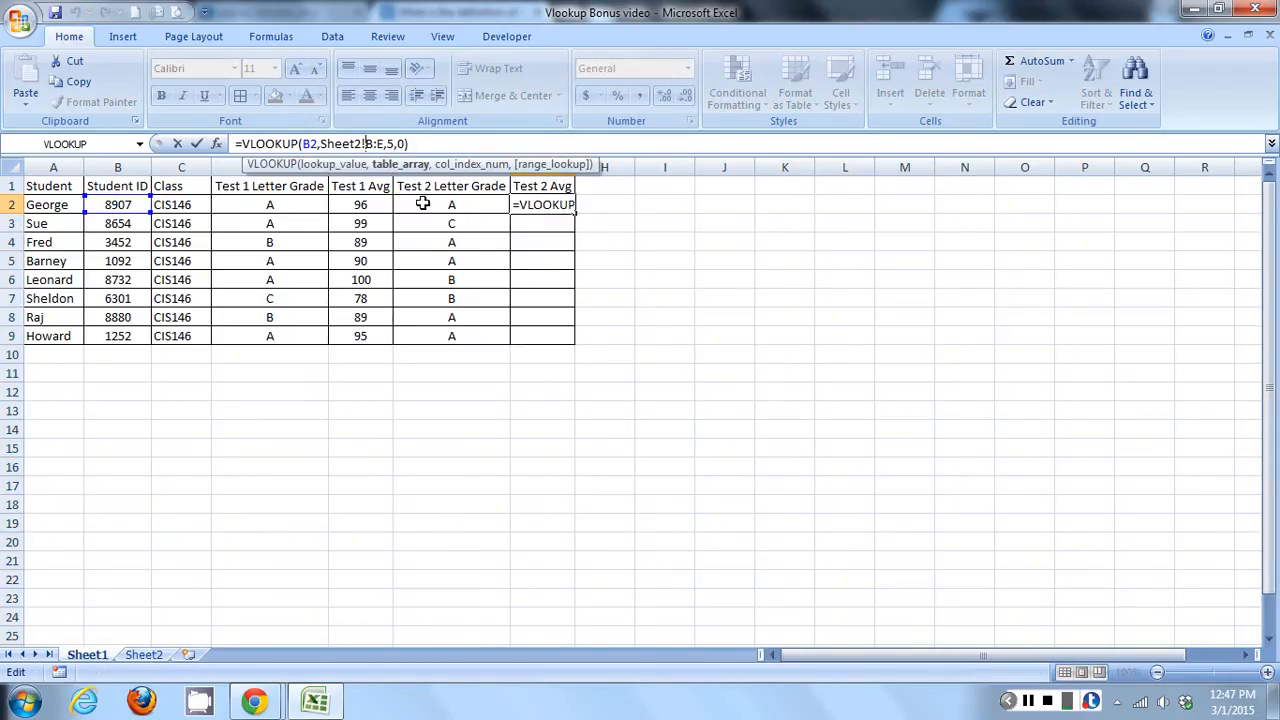
key("Return")
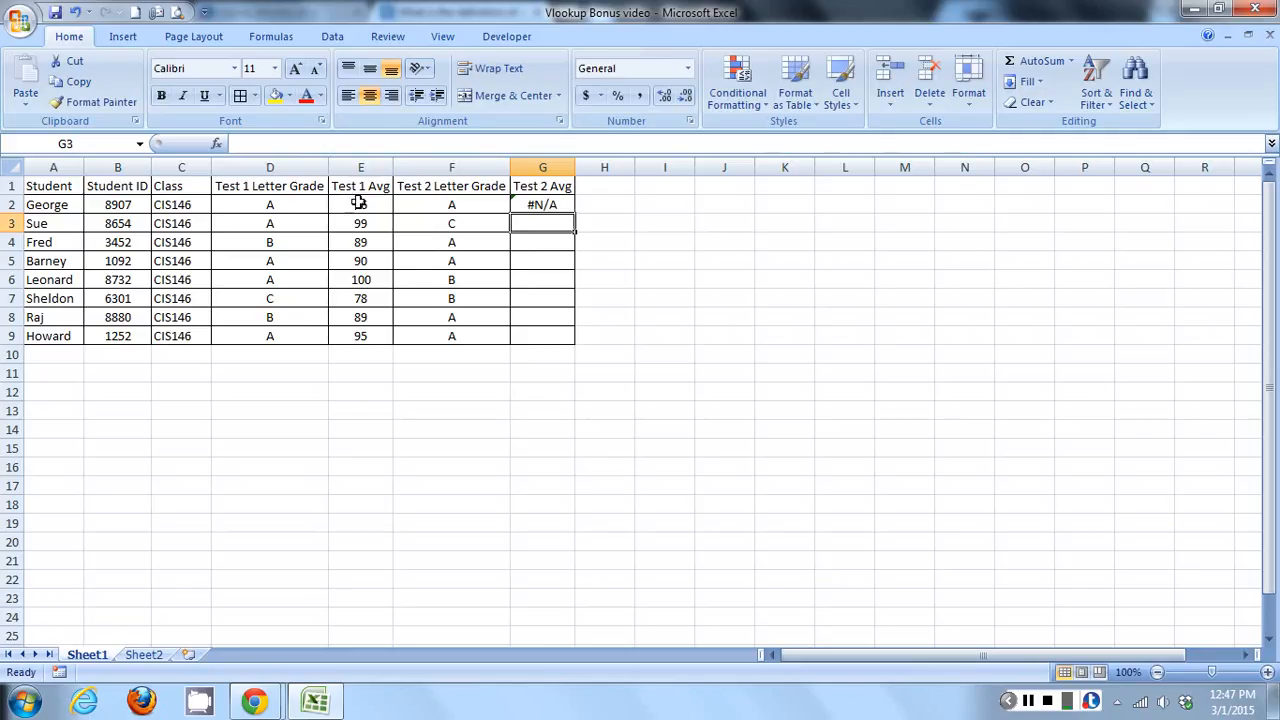
left_click(125, 204)
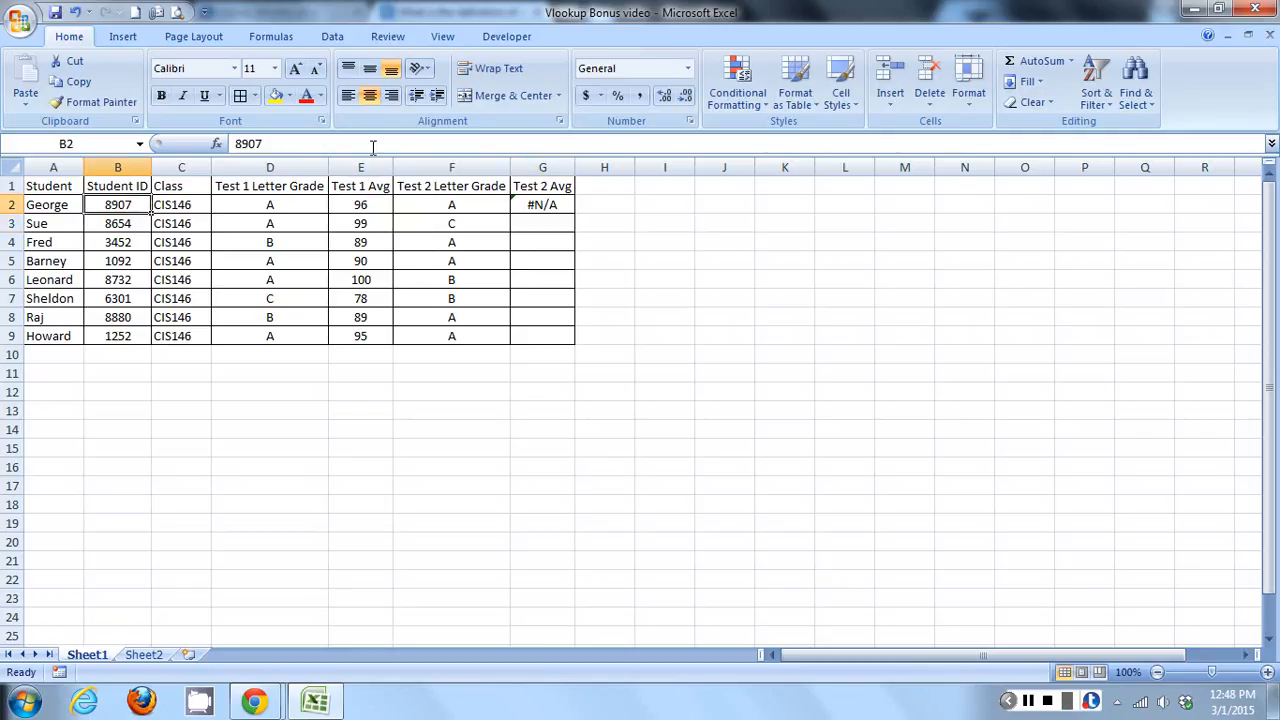
left_click(531, 210)
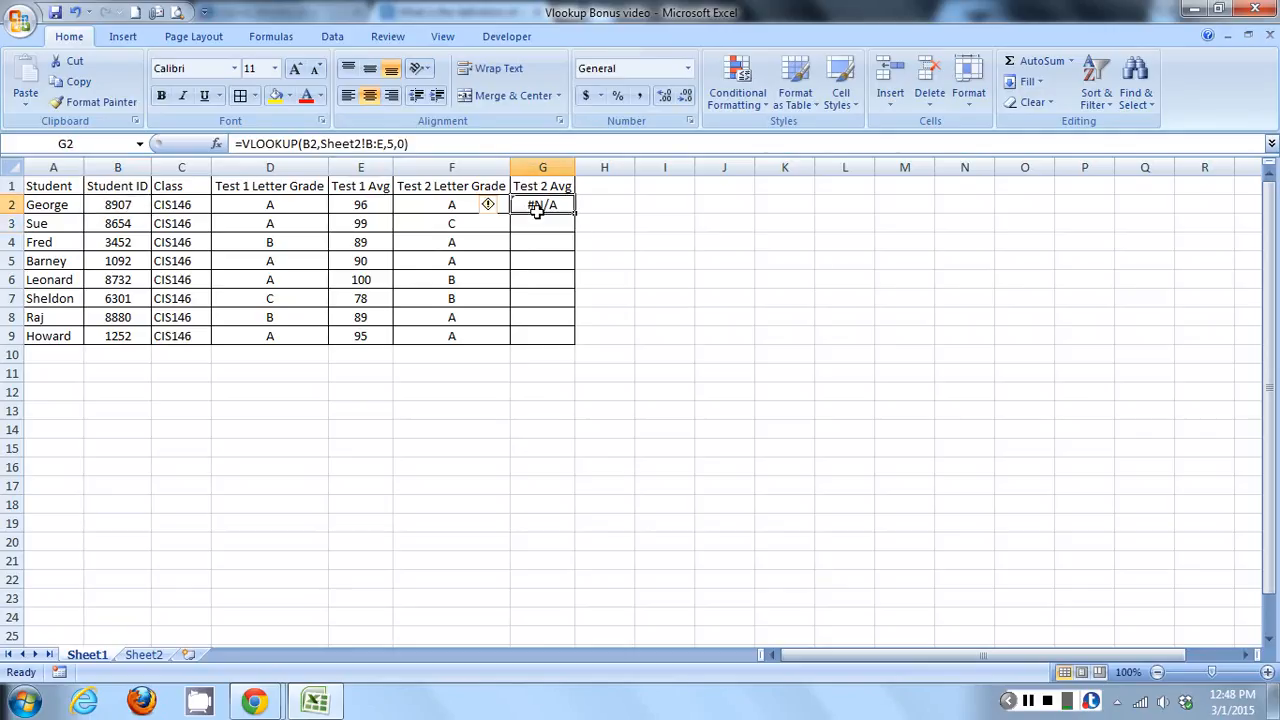
left_click(364, 143)
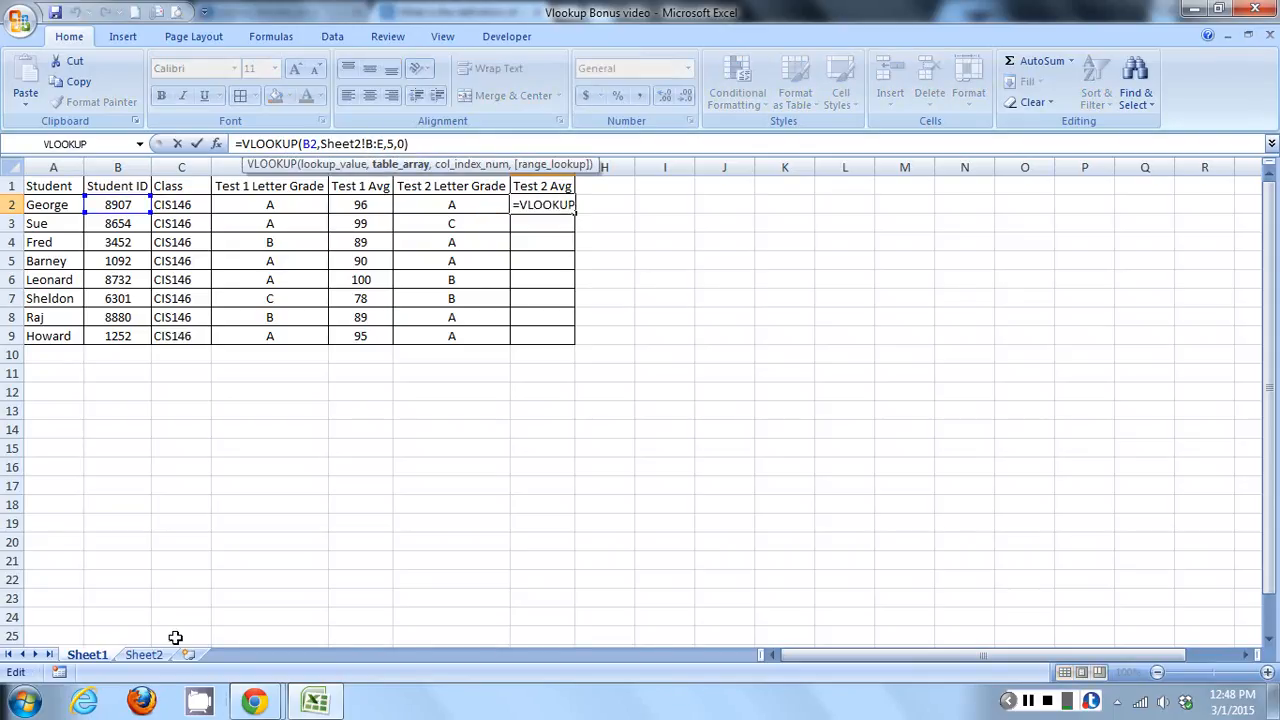
key("Return")
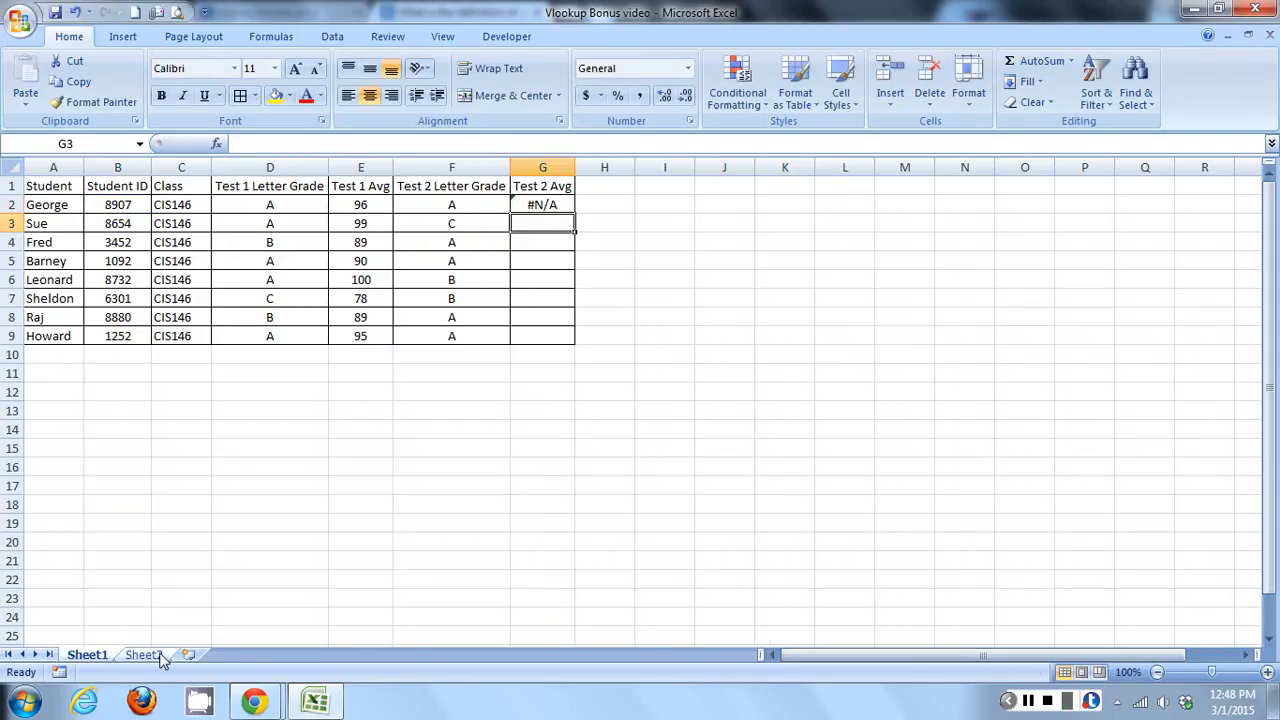
Correct the table array in the G2 formula to Sheet2 columns A:E, so it starts at the Student ID column.
left_click(143, 655)
left_click_drag(77, 167, 470, 168)
left_click(110, 655)
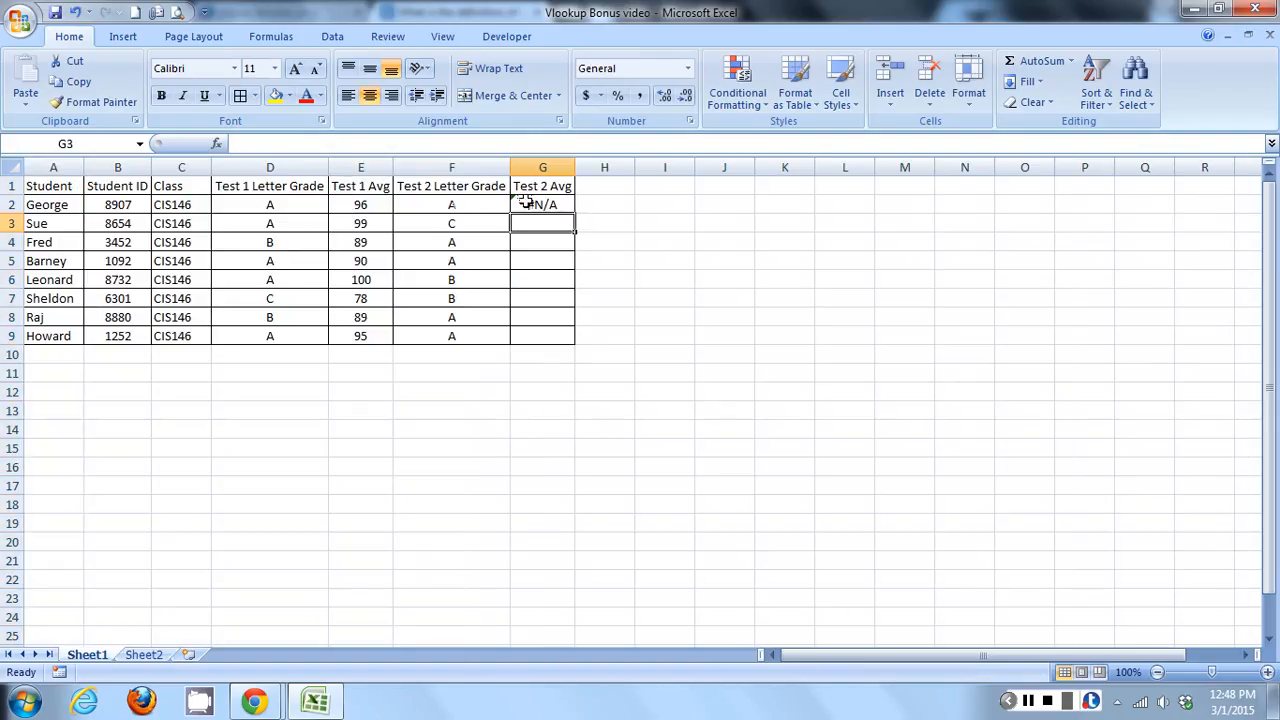
left_click(532, 204)
double_click(369, 143)
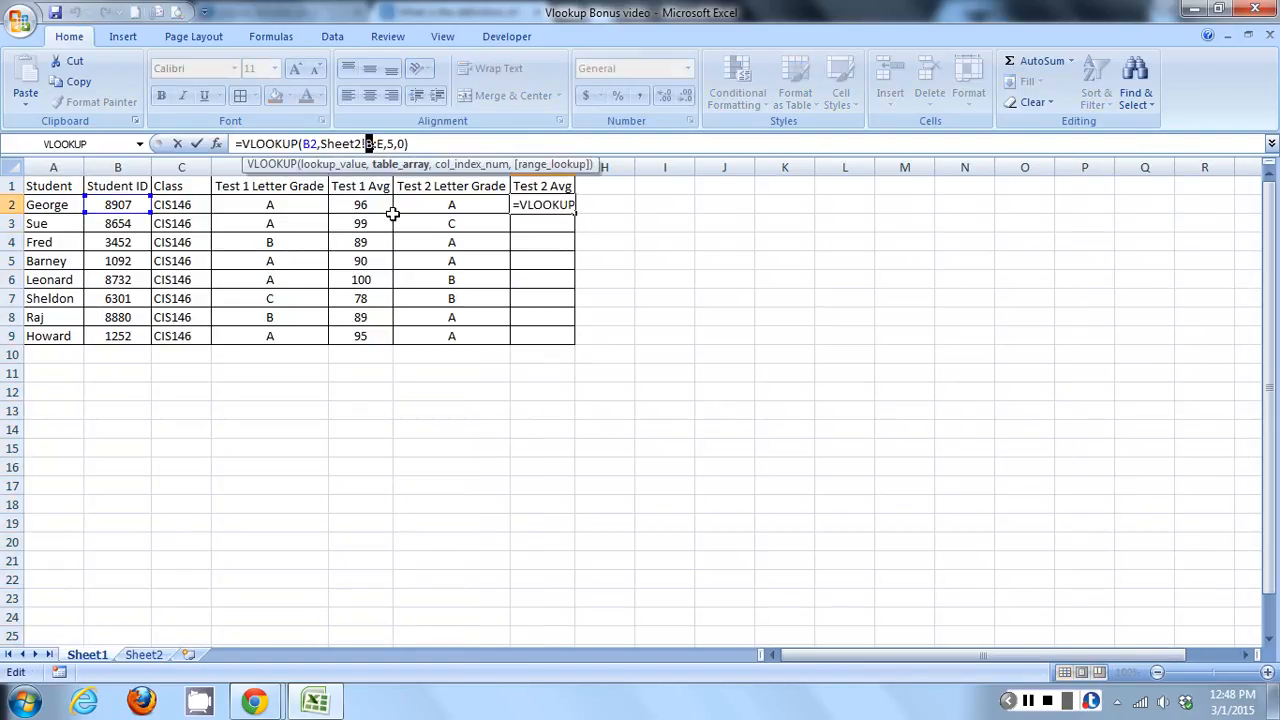
type("A")
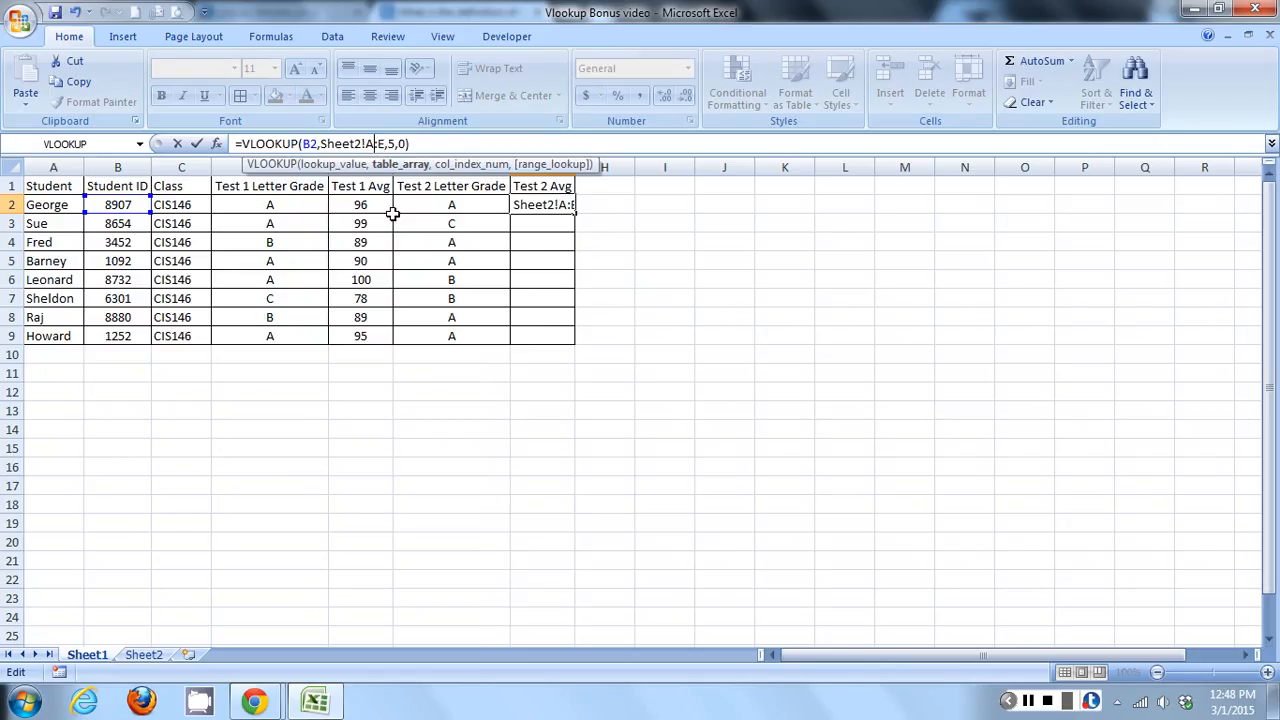
key("Return")
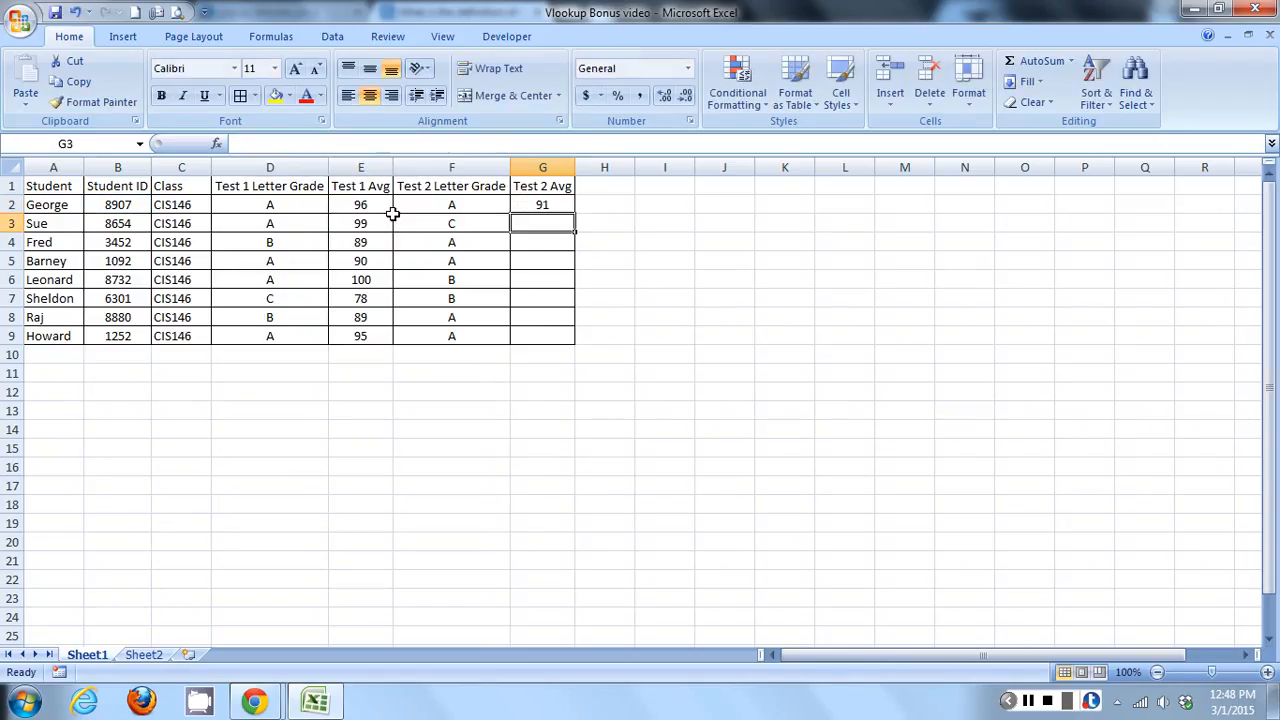
left_click(547, 206)
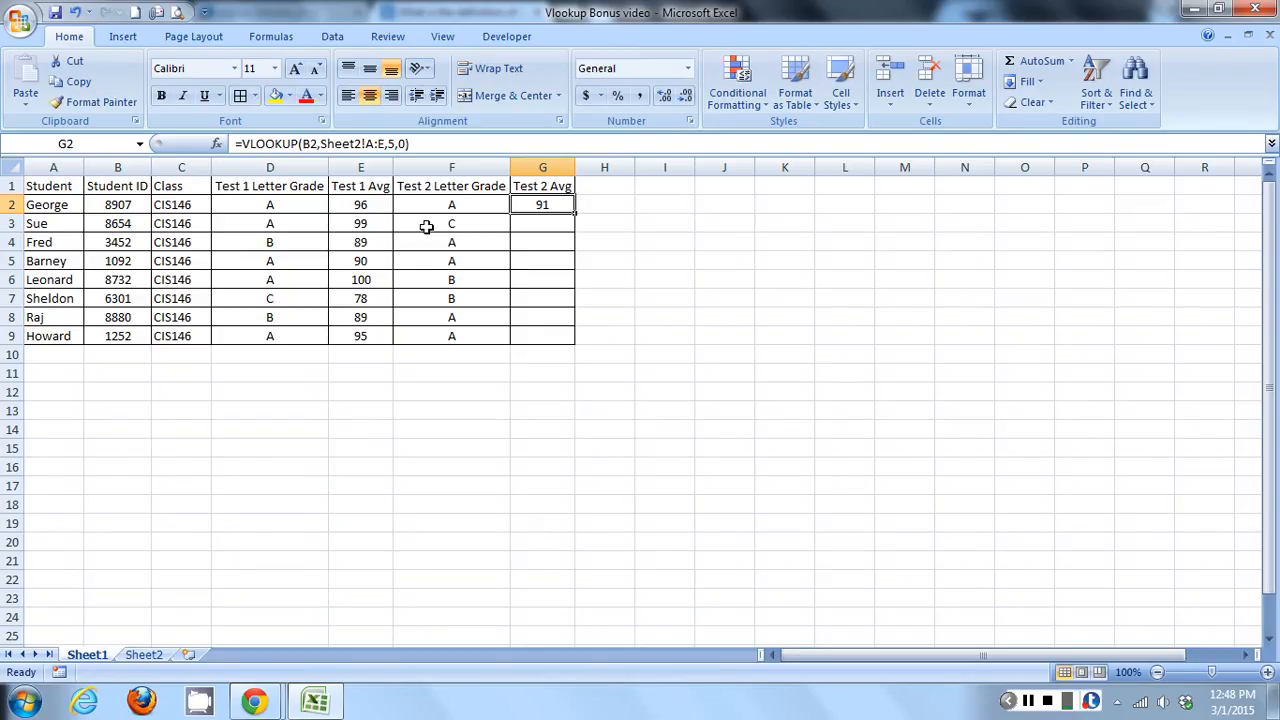
Add a new student in row 10 of Sheet1 by entering the student's first name and student ID.
left_click(58, 356)
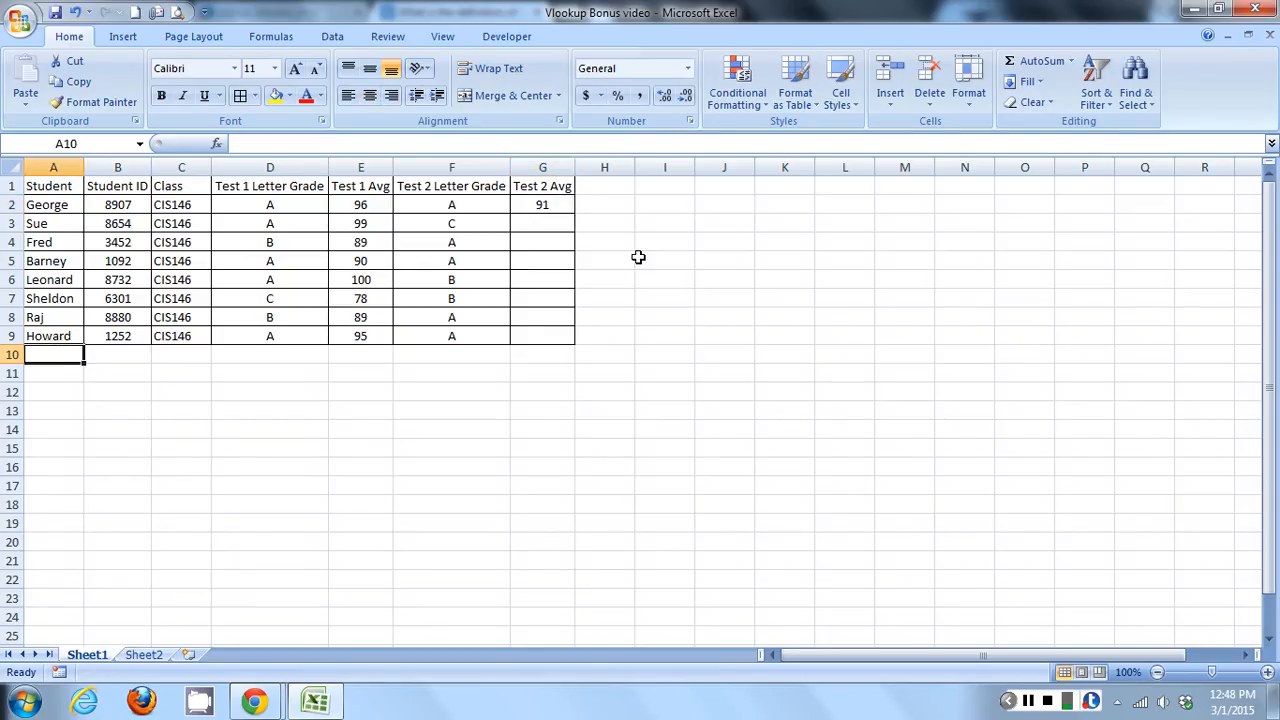
type("rEGGIE")
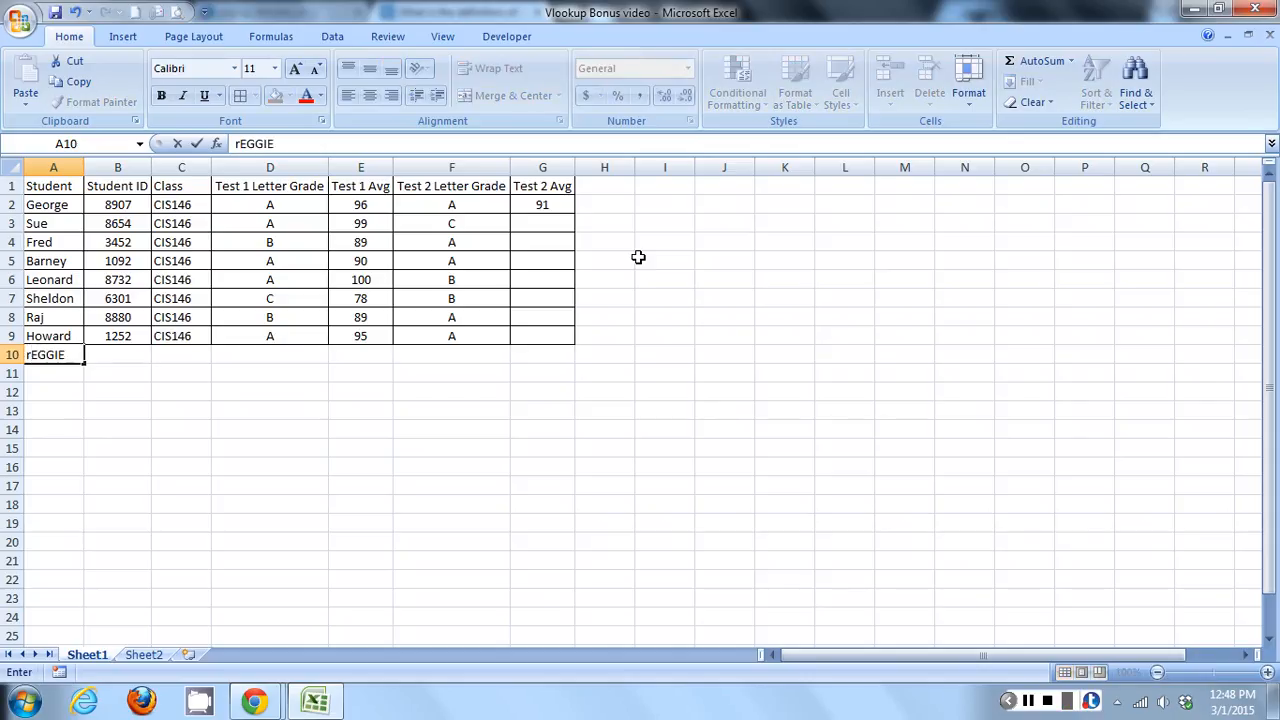
key("Tab")
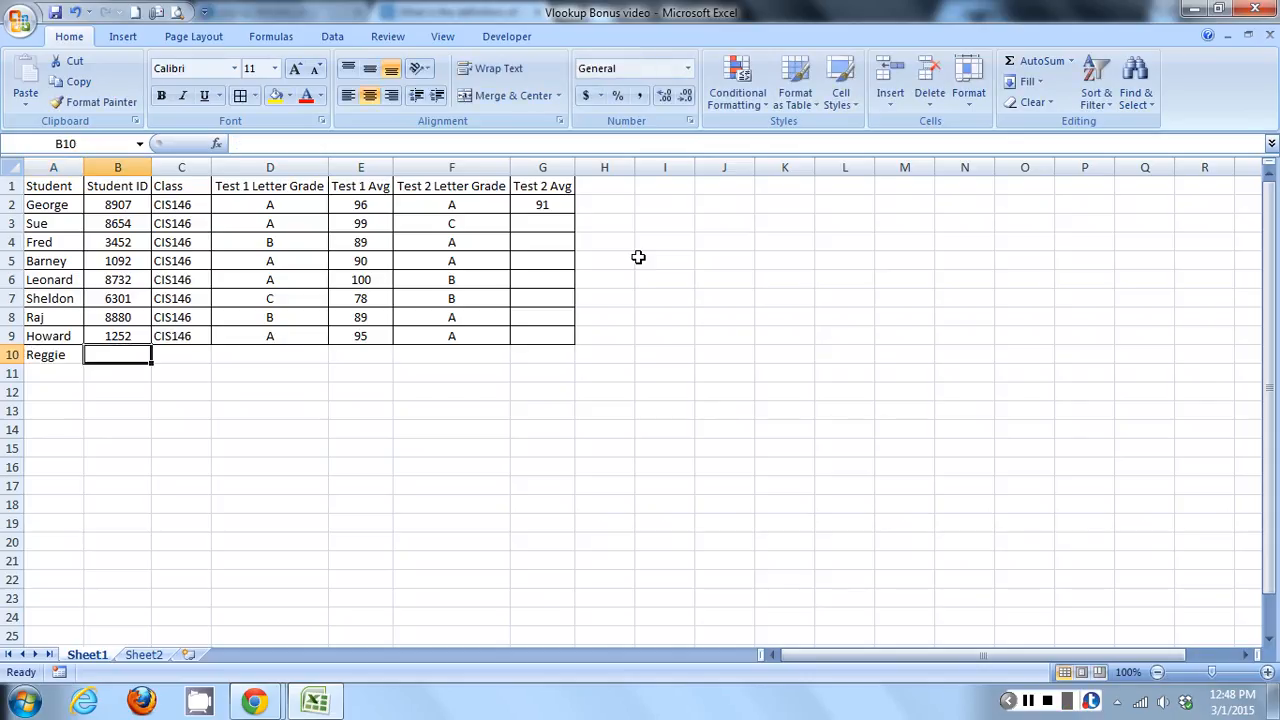
type("14")
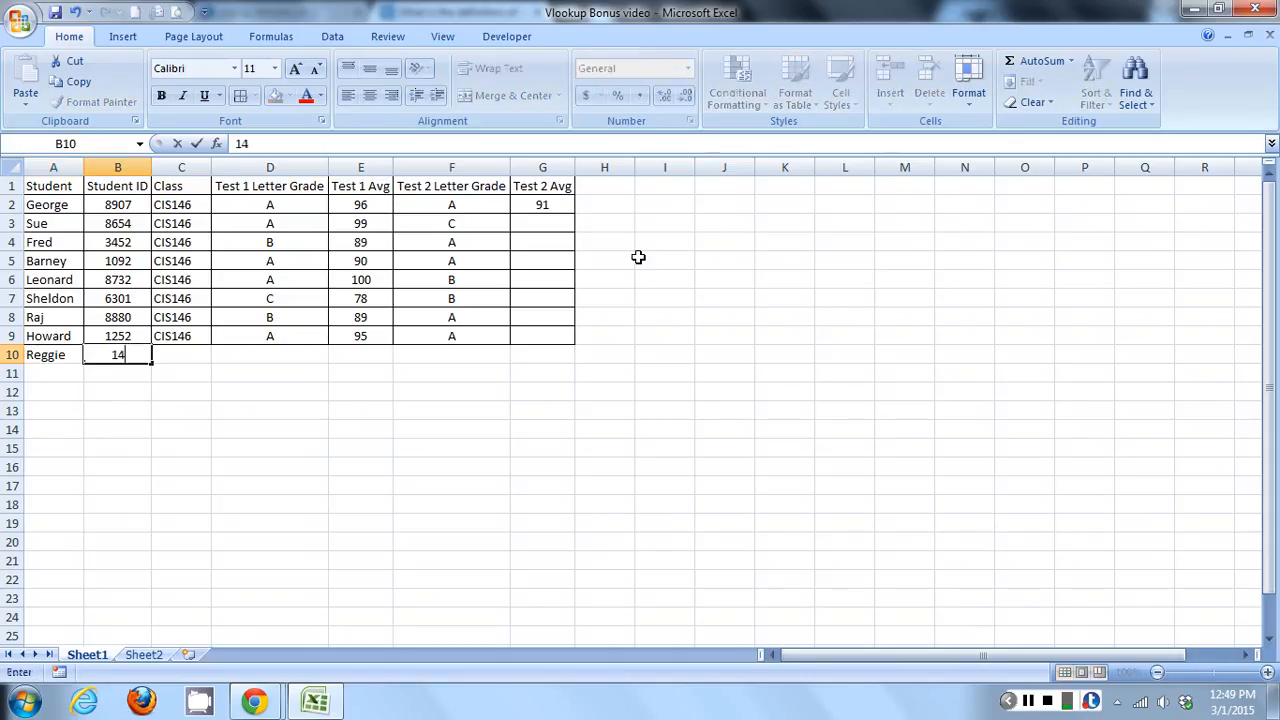
type("72")
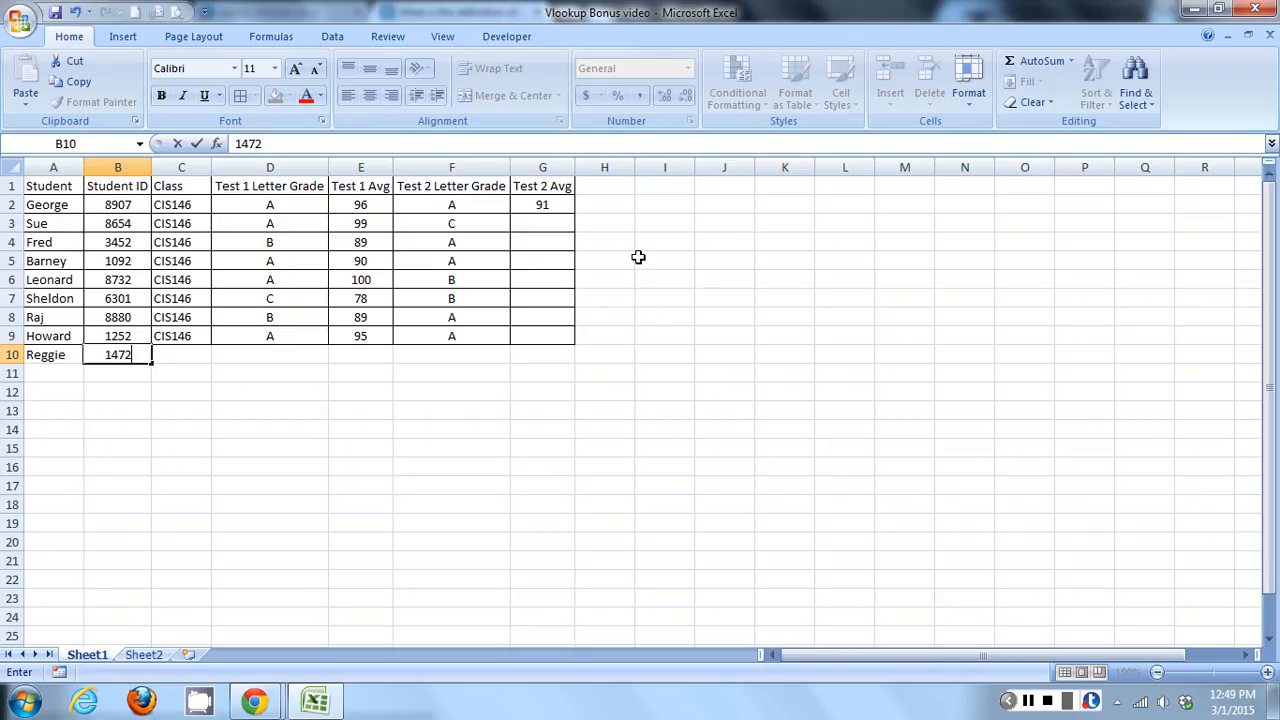
key("Tab")
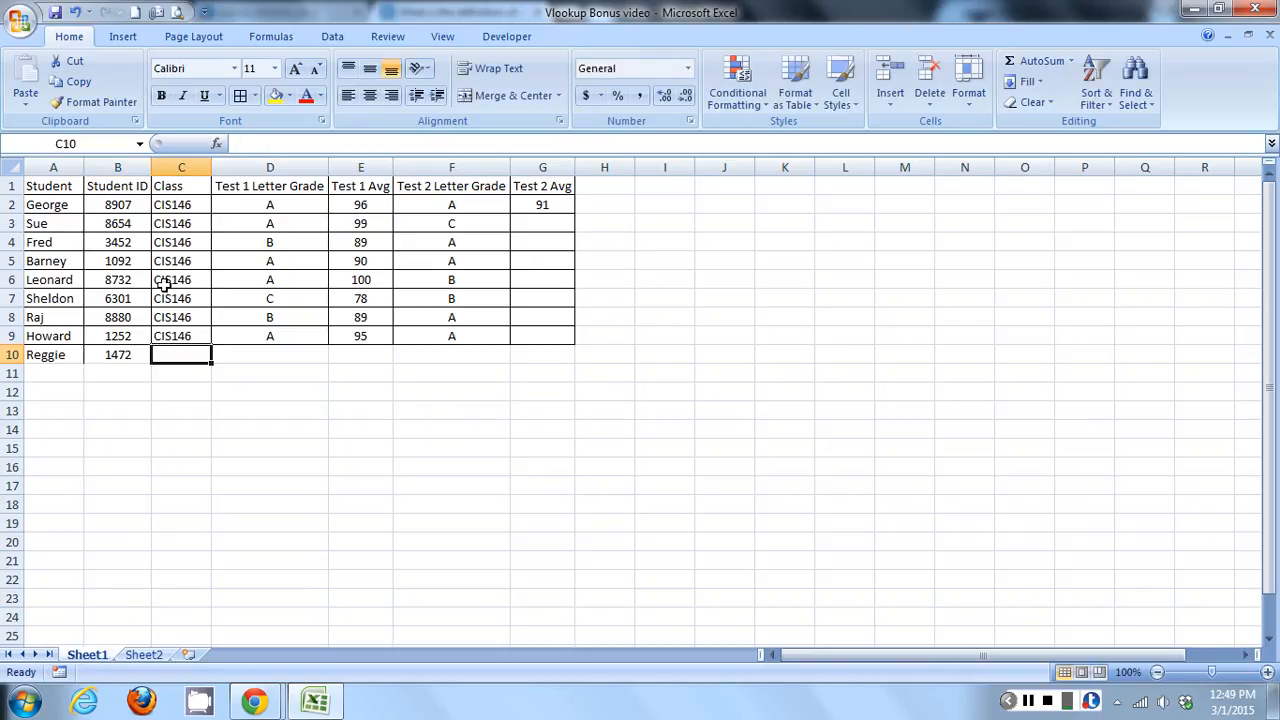
Copy the class CIS146 down into C10 and apply cell borders to the range A9:G10.
left_click_drag(188, 337, 191, 353)
left_click_drag(60, 338, 545, 348)
left_click(240, 96)
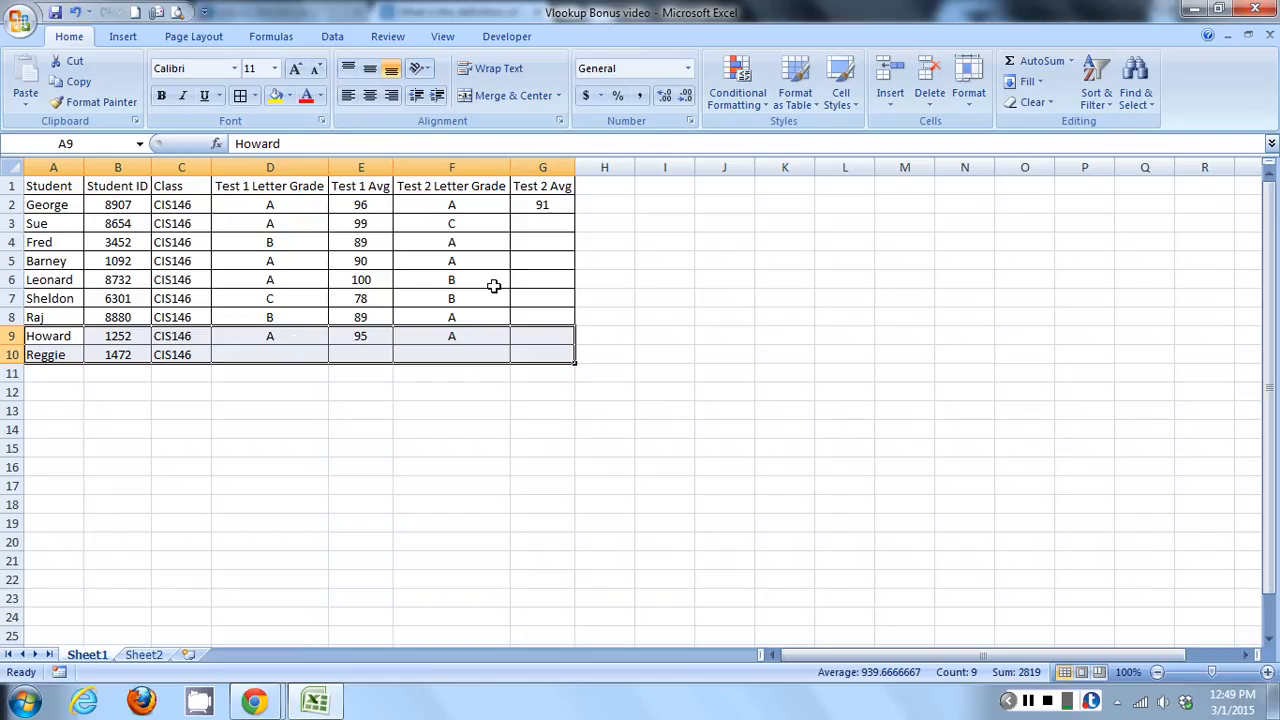
Fill the VLOOKUP formula from G2 down the Test 2 Avg column through G10.
left_click(542, 205)
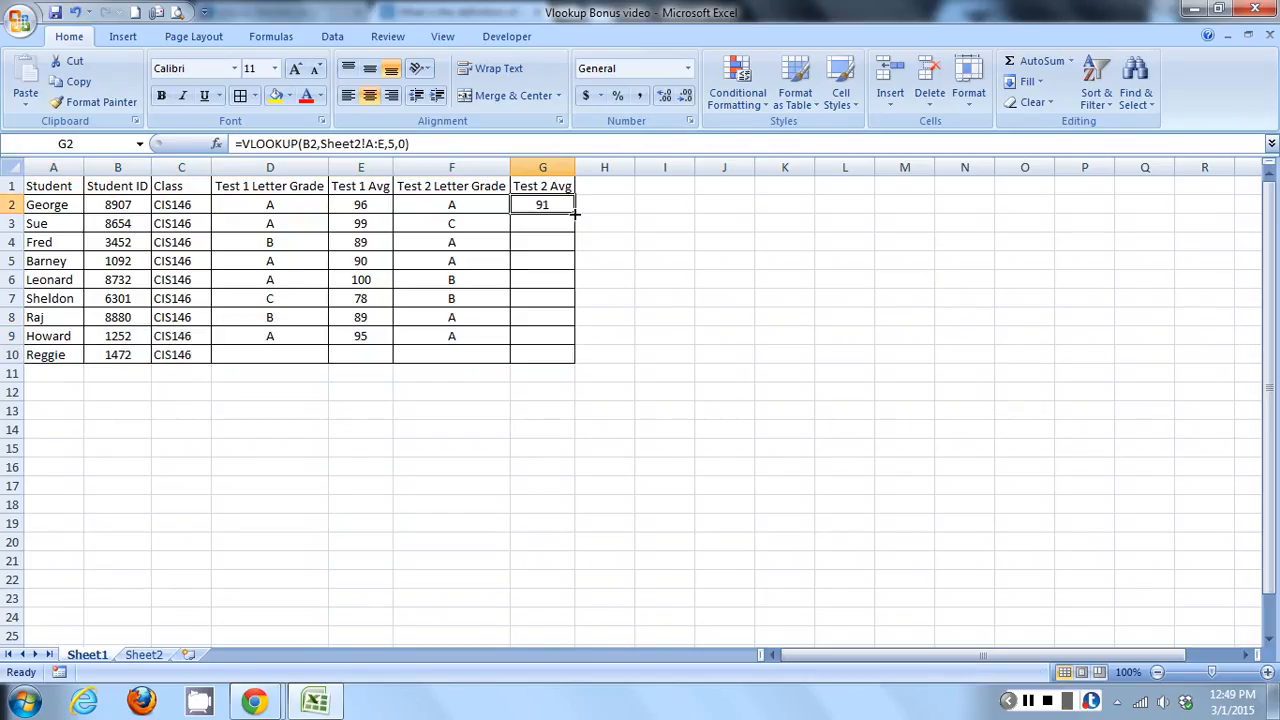
double_click(575, 213)
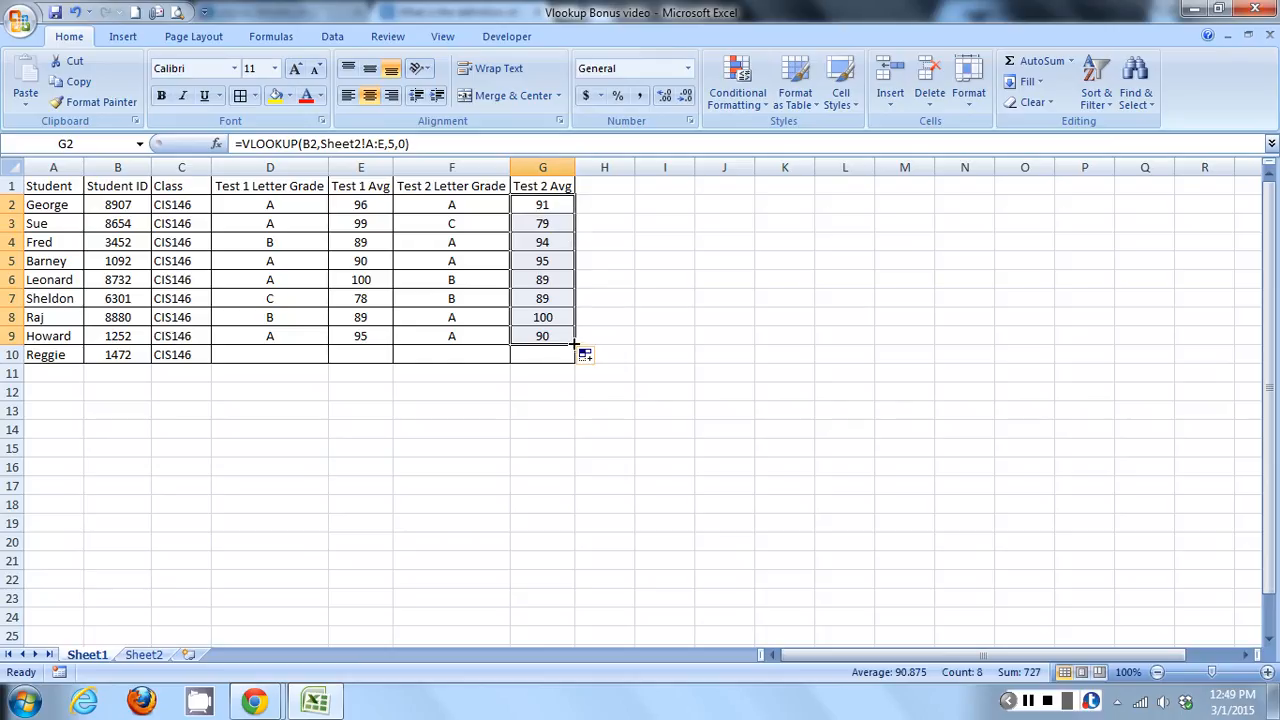
left_click_drag(575, 343, 575, 362)
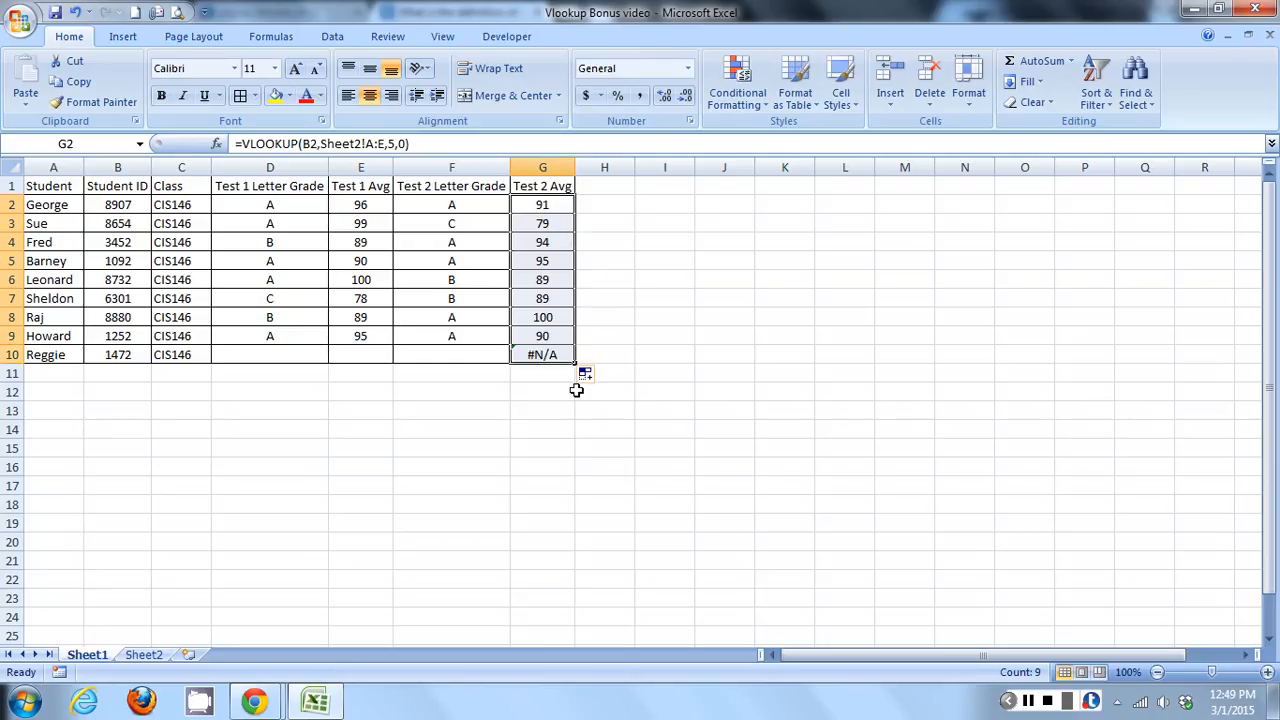
Compare the formulas and results in G2:G9 with those in G10 for the new student.
left_click(560, 356)
left_click_drag(540, 205, 543, 336)
left_click(546, 338)
left_click(543, 355)
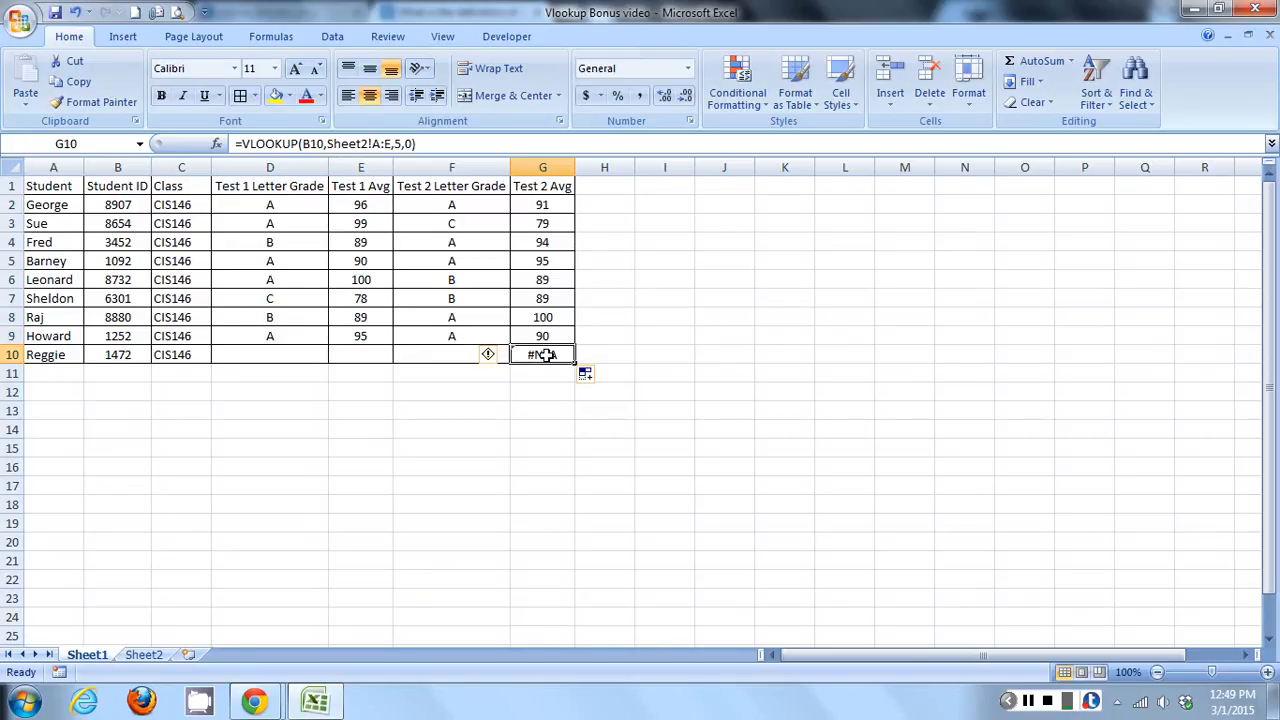
left_click_drag(535, 206, 537, 337)
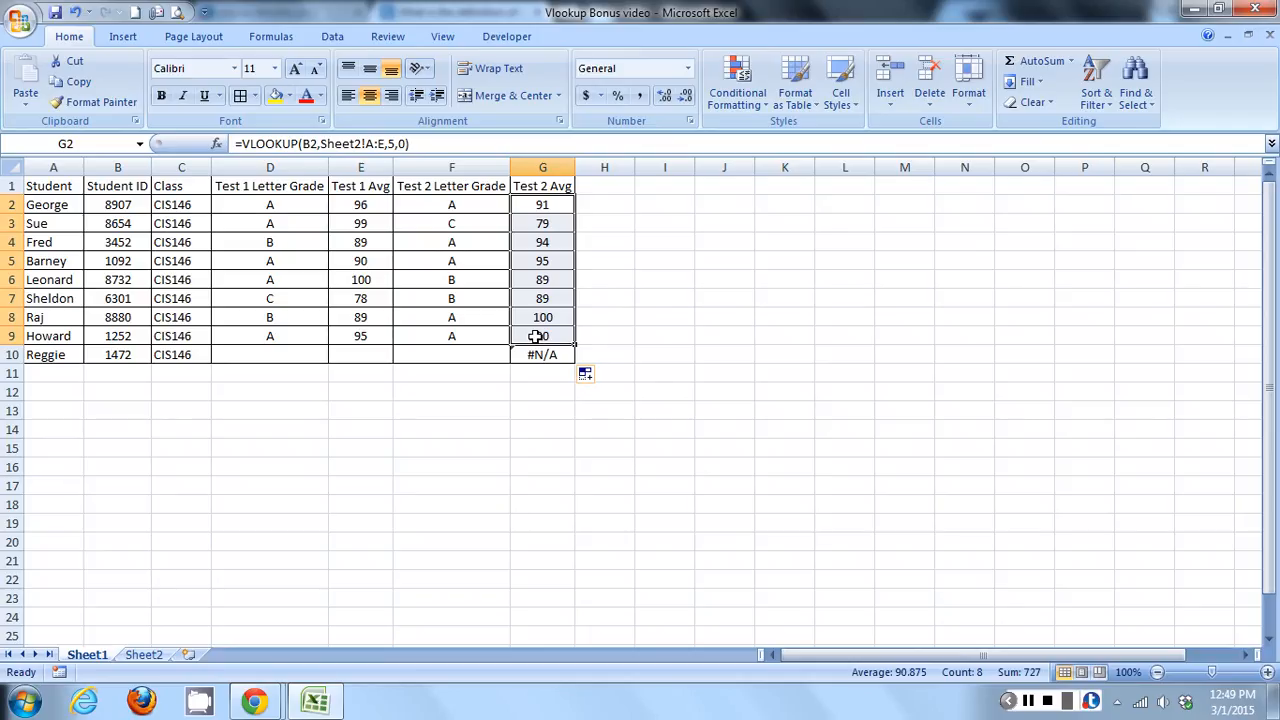
left_click_drag(537, 337, 531, 366)
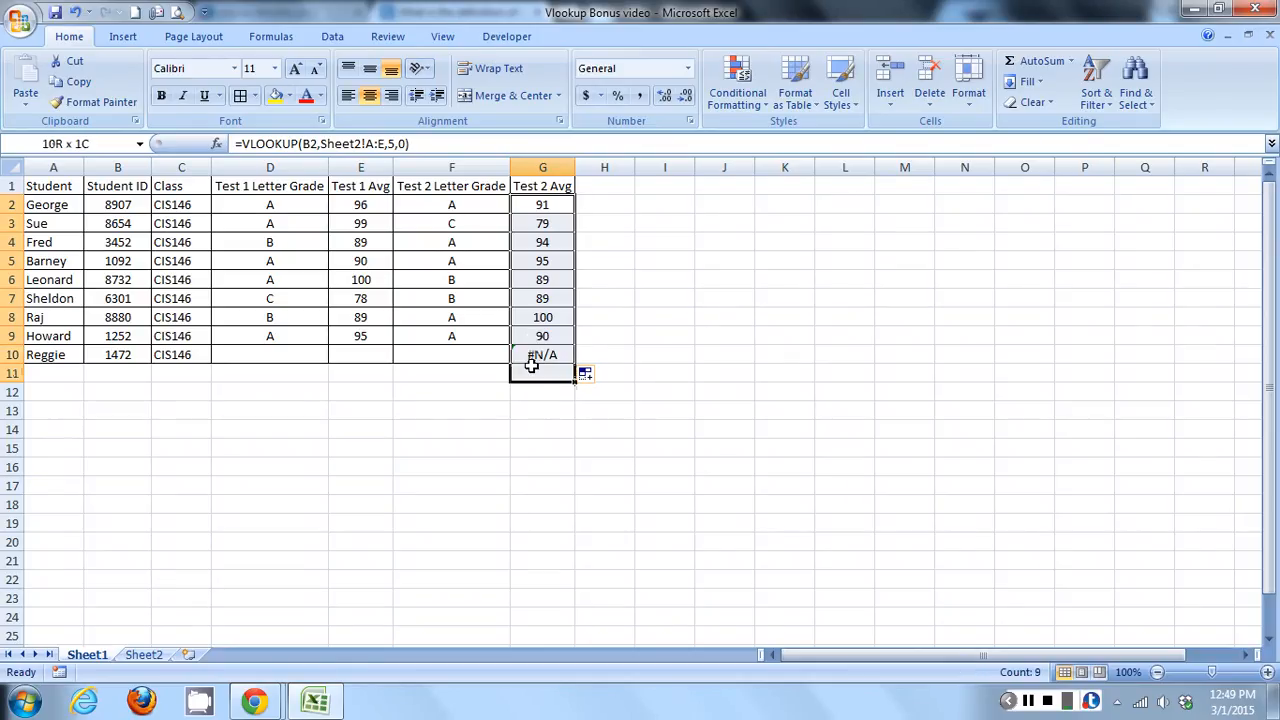
left_click(537, 356)
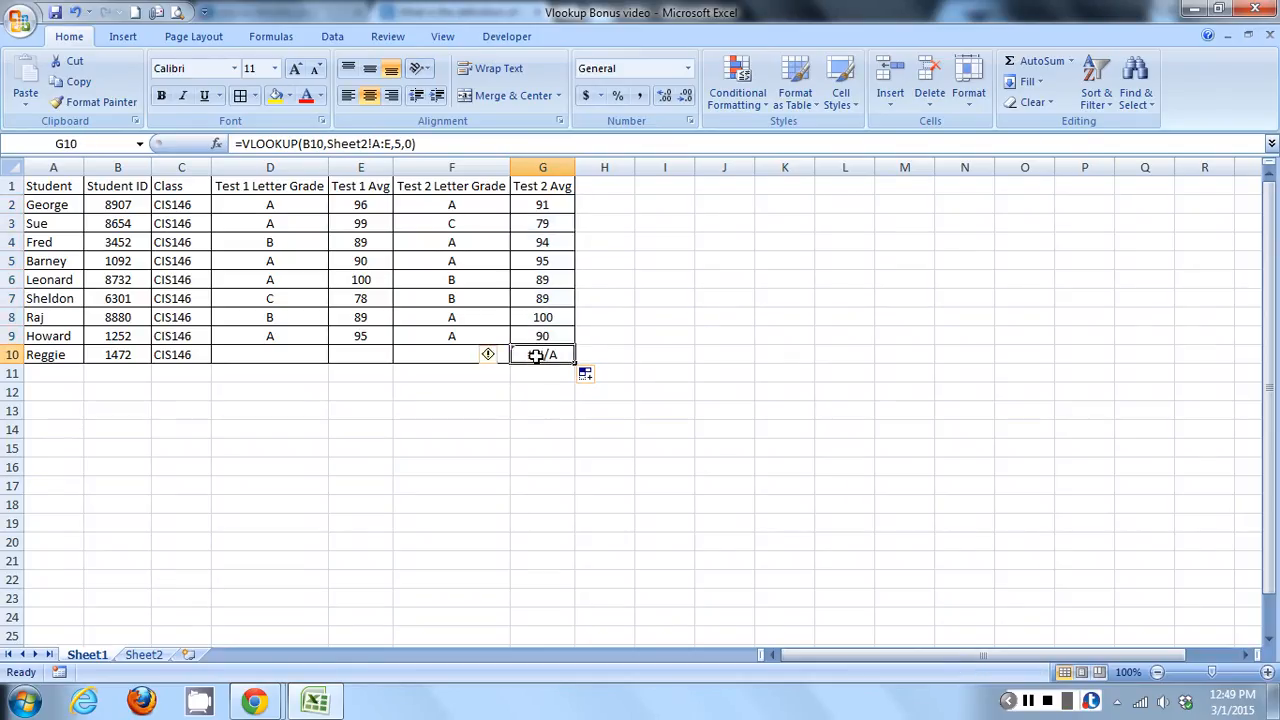
Copy the new student's ID from B10, search Sheet2 for that ID, and check the IDs listed in A2:A9.
left_click(145, 352)
key("ctrl+c")
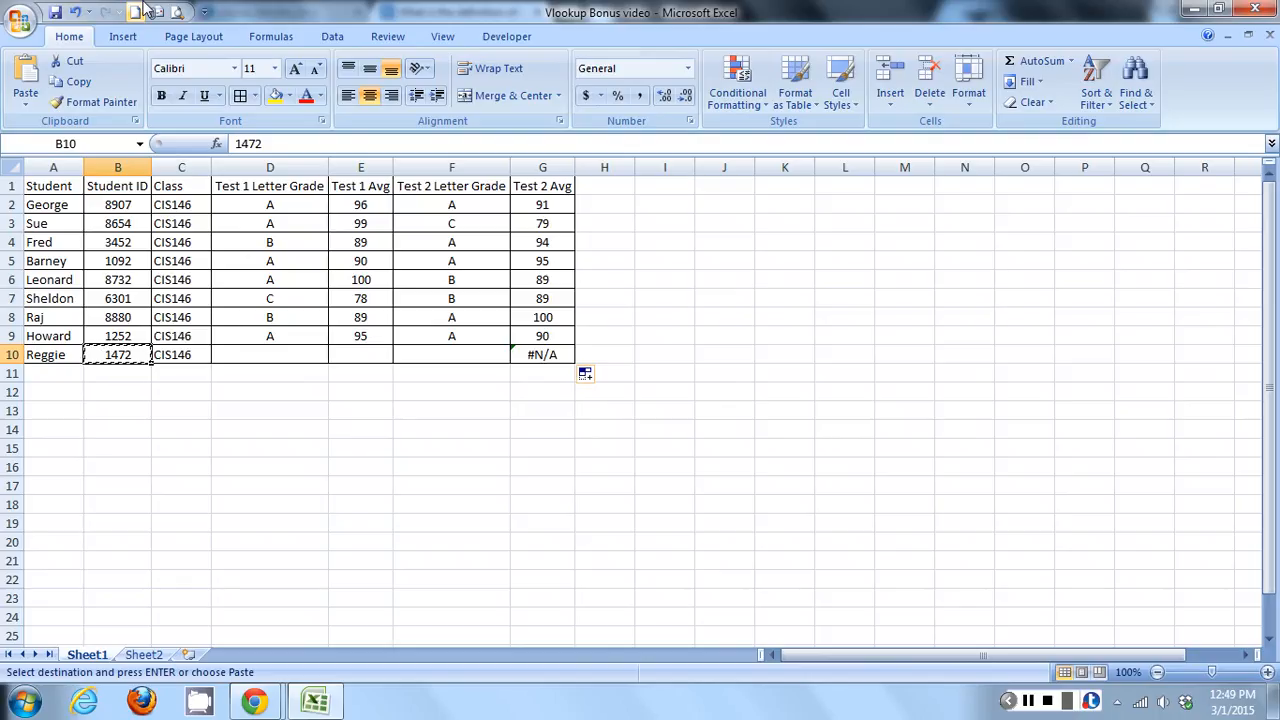
left_click(143, 654)
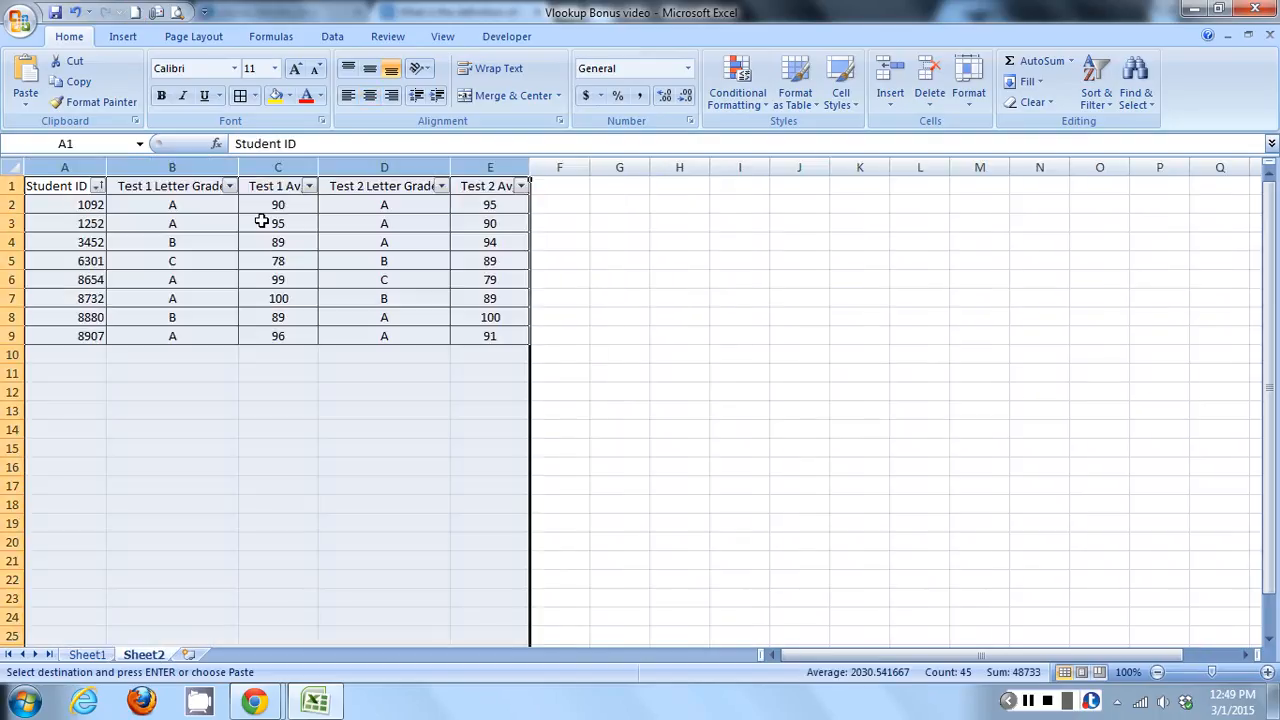
left_click(56, 190)
key("ctrl+f")
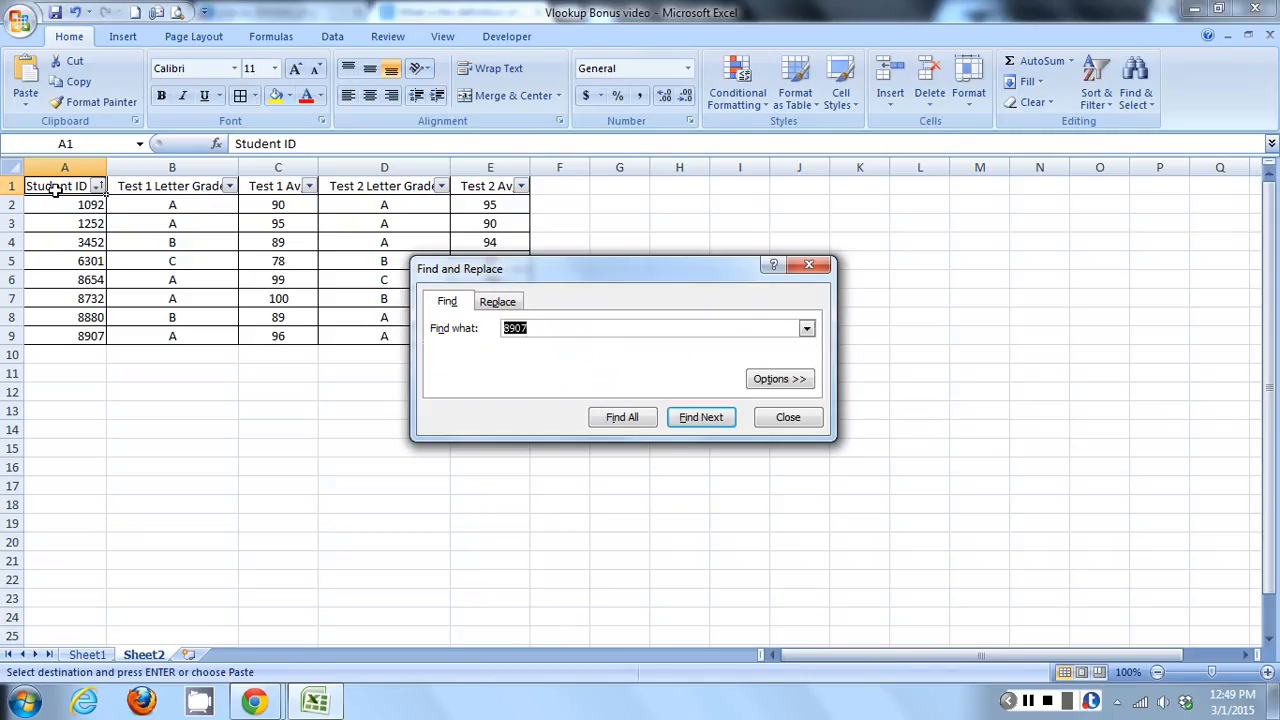
type("1472")
key("Return")
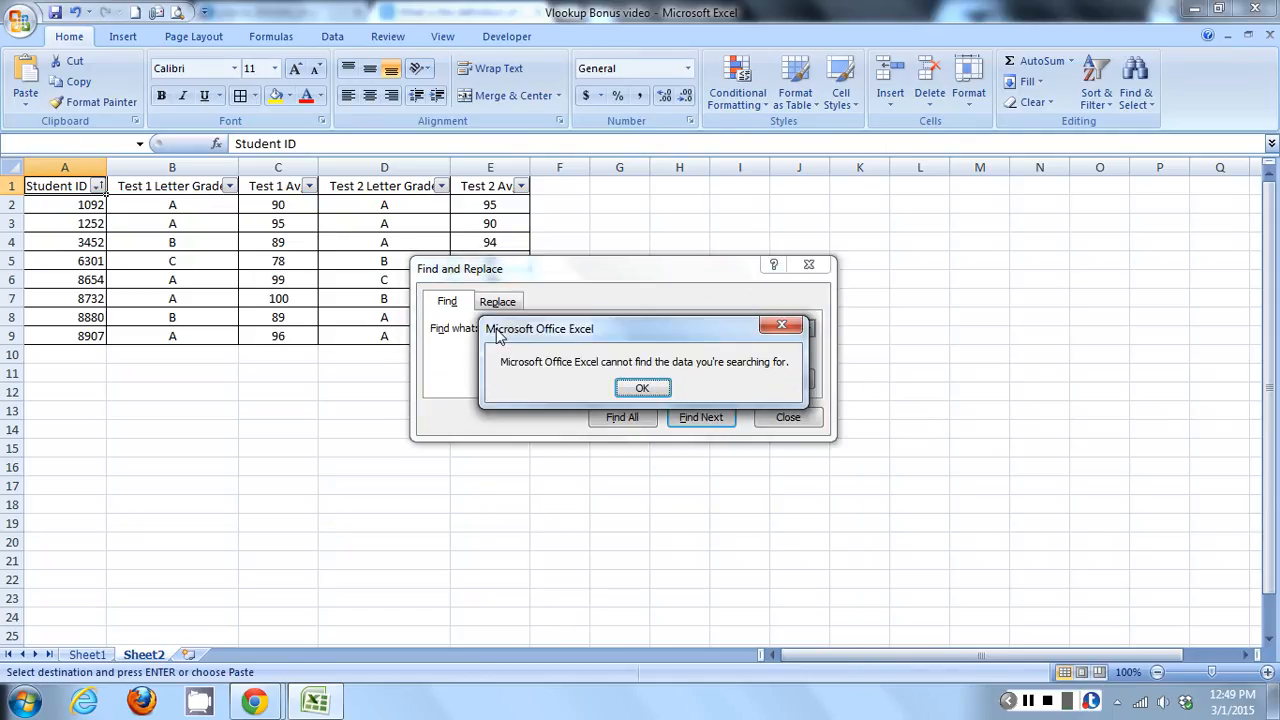
left_click(641, 389)
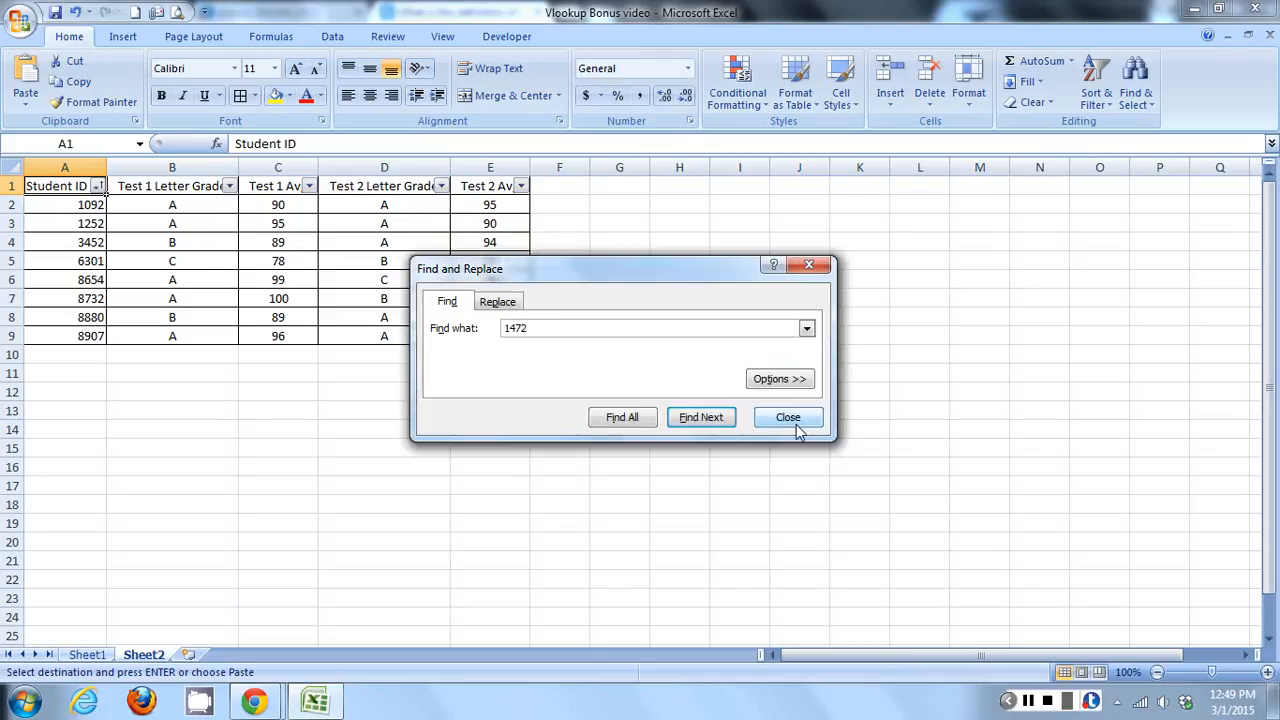
left_click(790, 418)
left_click_drag(88, 205, 80, 336)
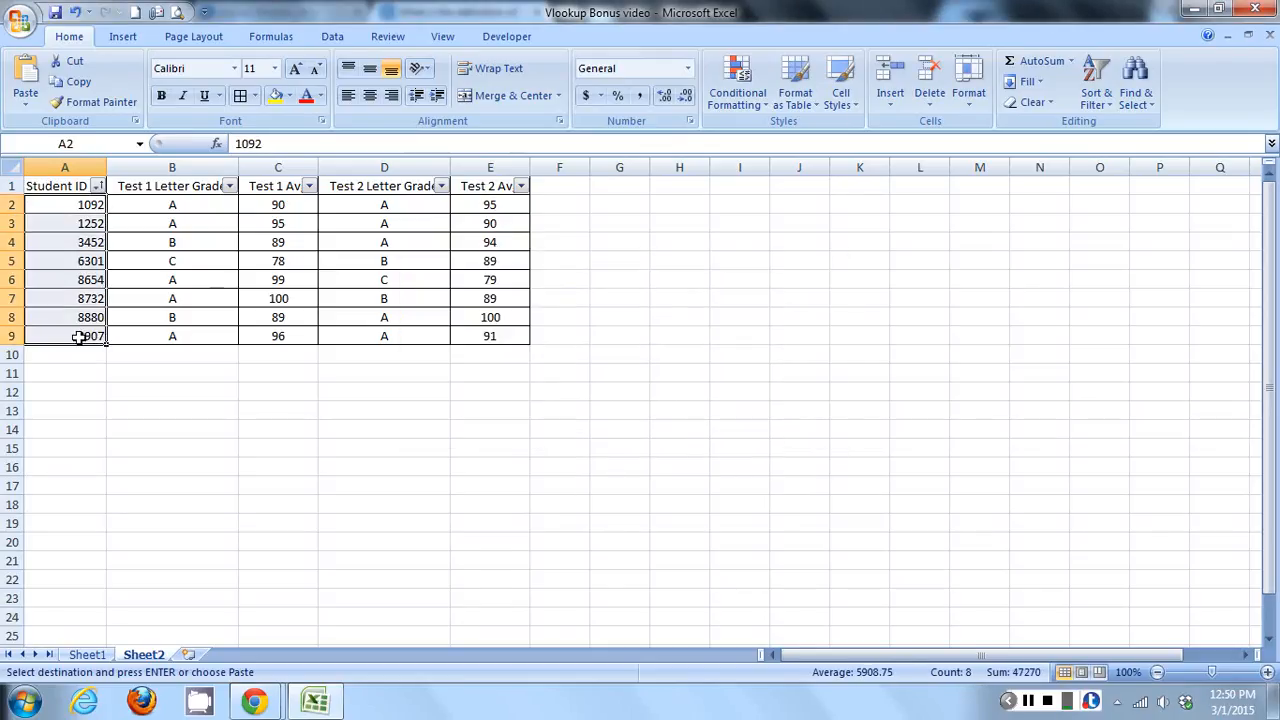
left_click(87, 654)
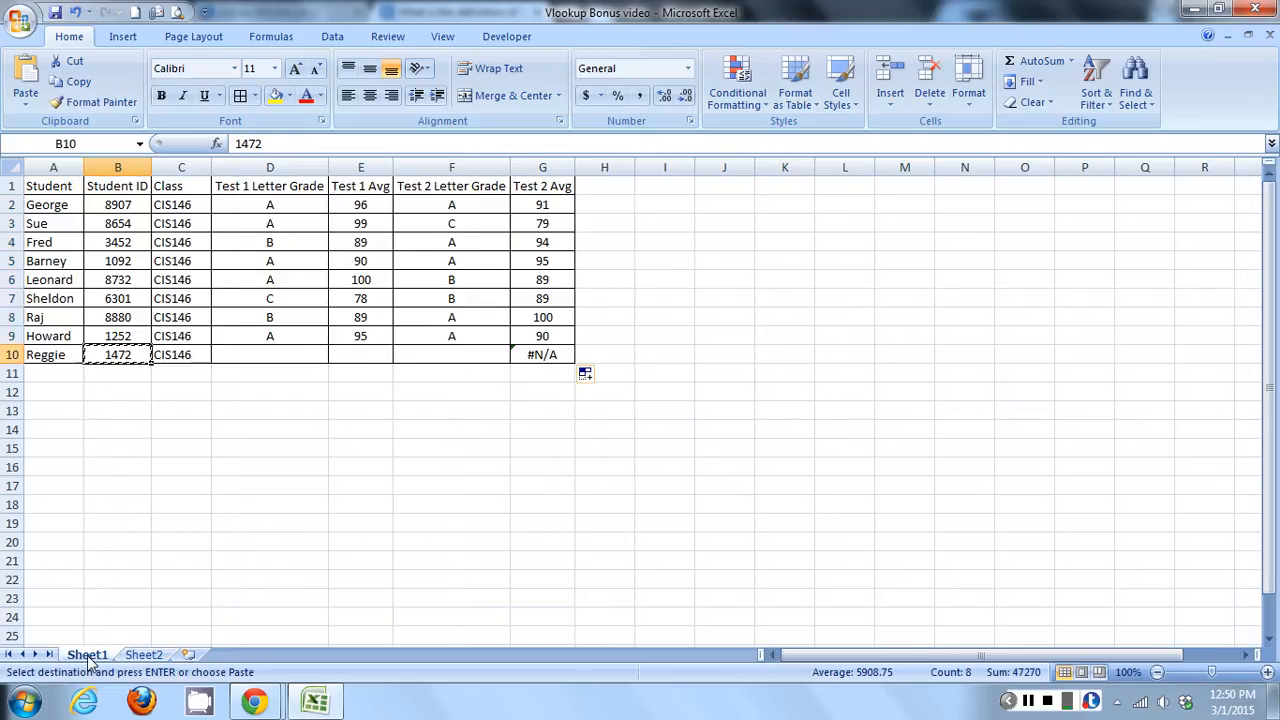
Cancel the pending copy on Sheet1 and compare the new student's row 10 with the names in A2:A9 and Test 2 averages in G2:G9.
key("Escape")
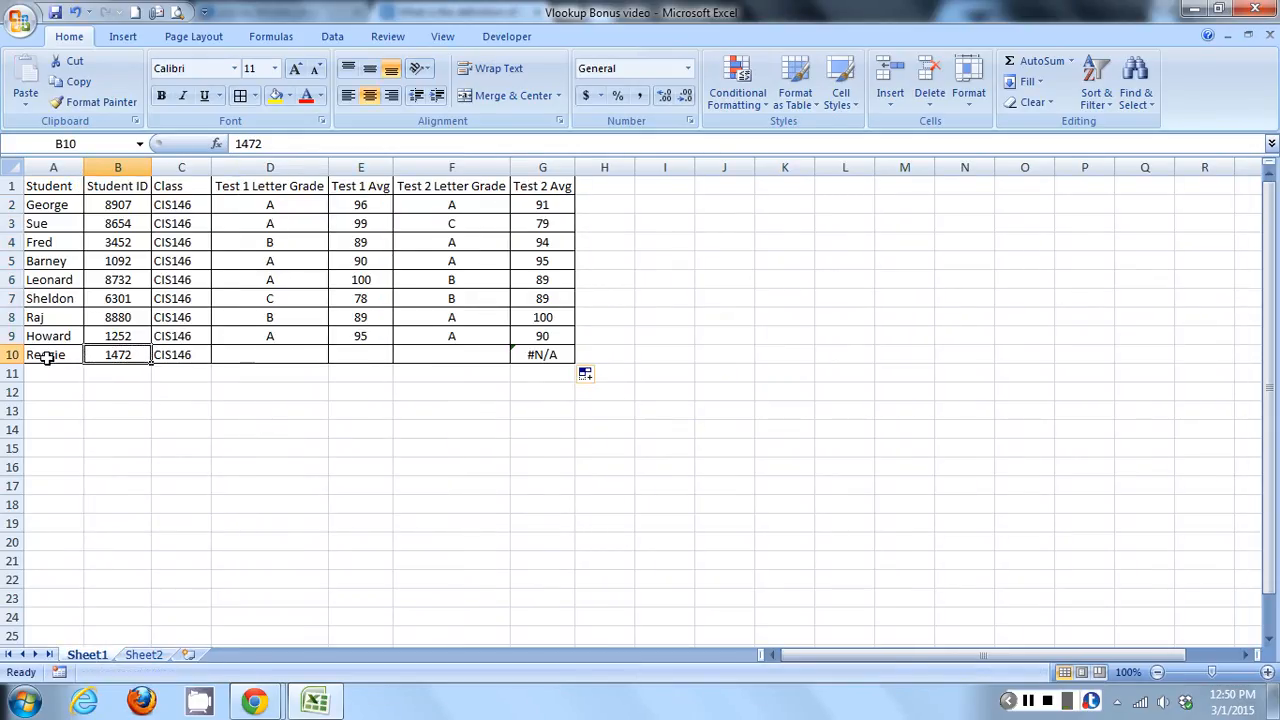
left_click_drag(40, 357, 573, 362)
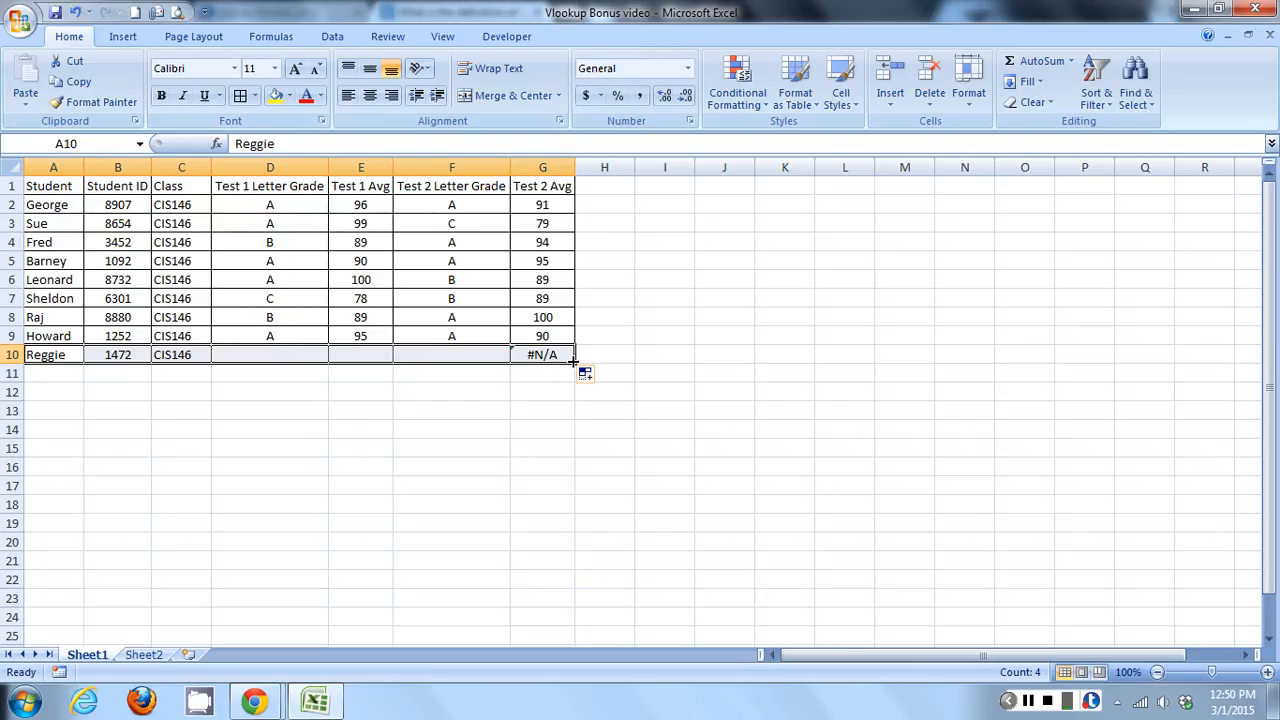
left_click(47, 205)
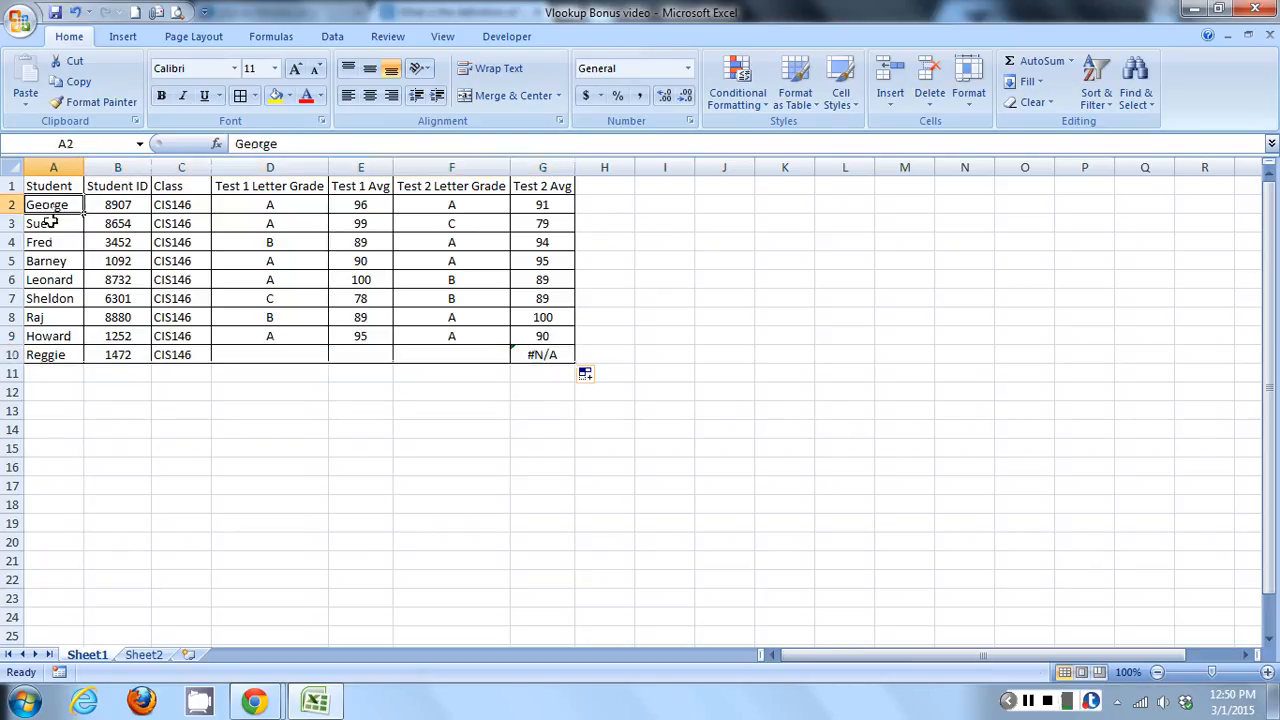
left_click_drag(47, 224, 47, 338)
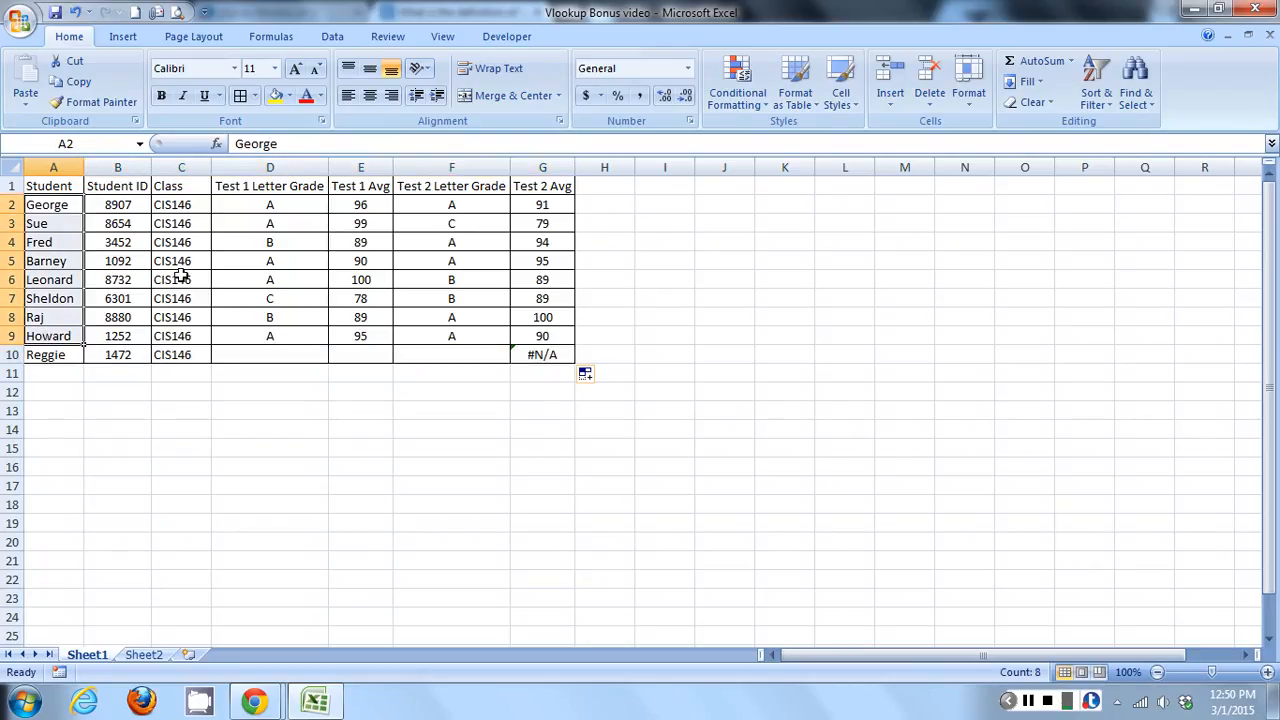
left_click_drag(528, 206, 543, 337)
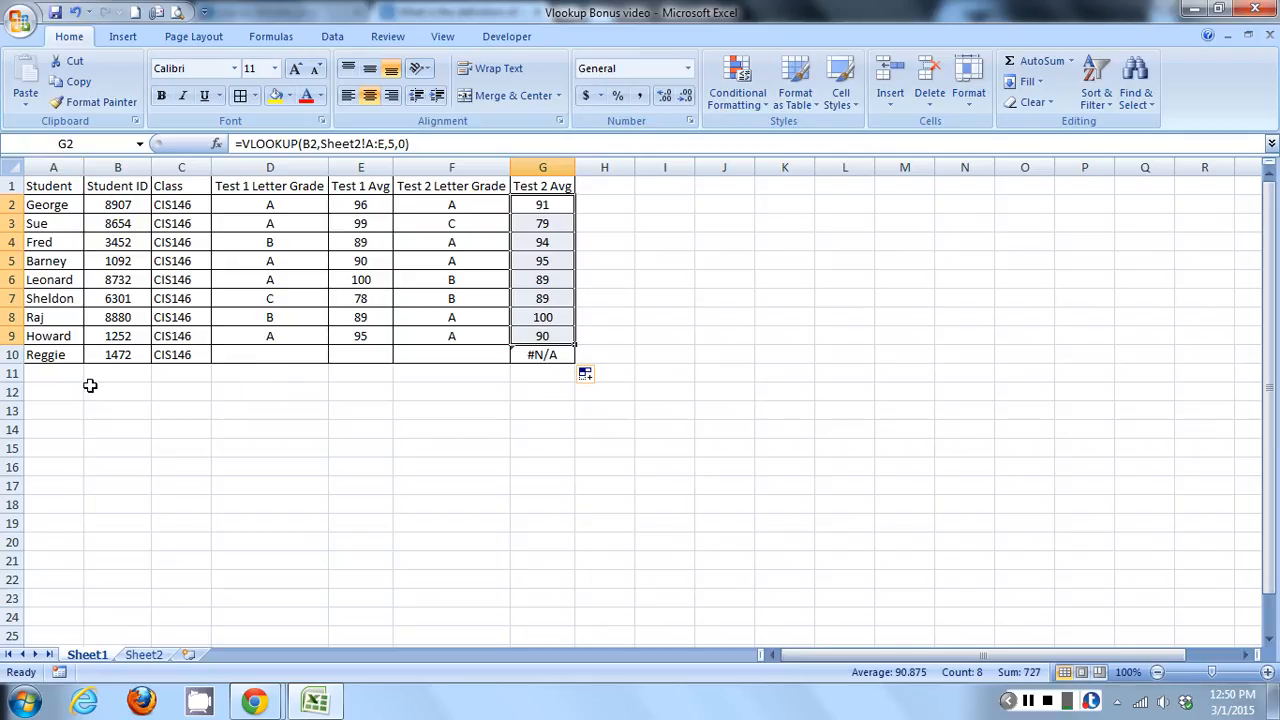
left_click(50, 355)
left_click(541, 357)
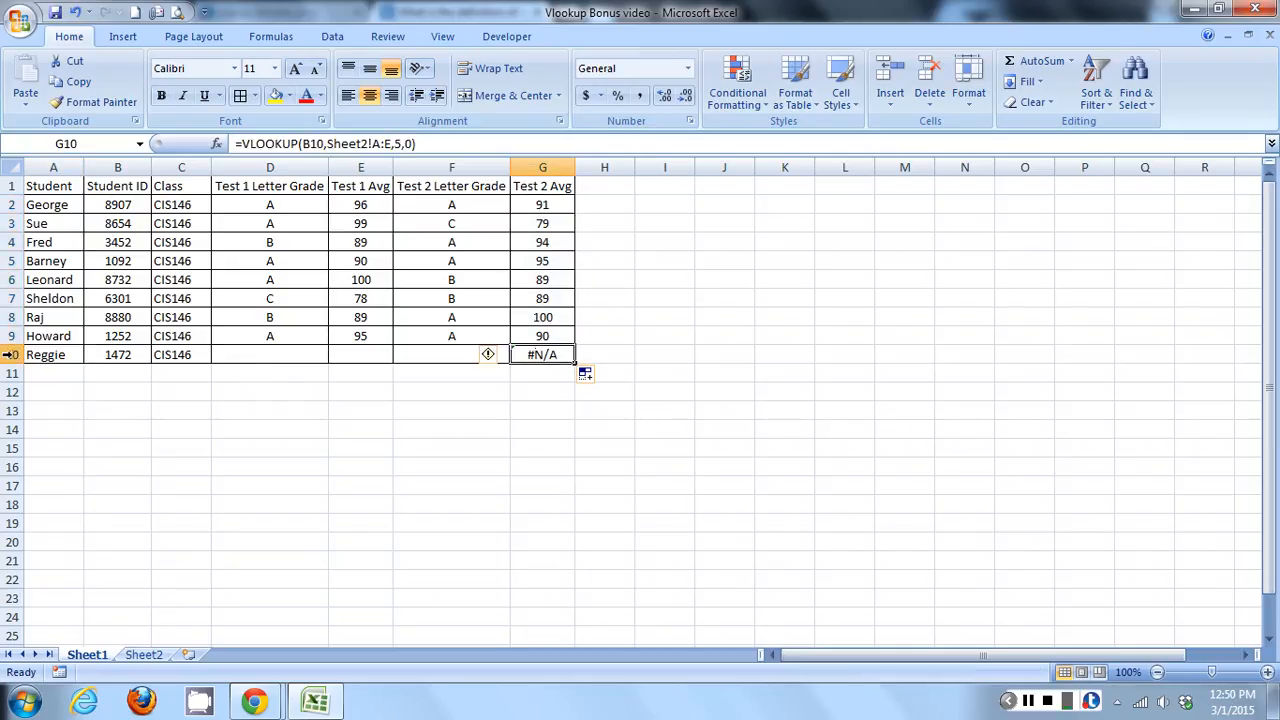
left_click(10, 355)
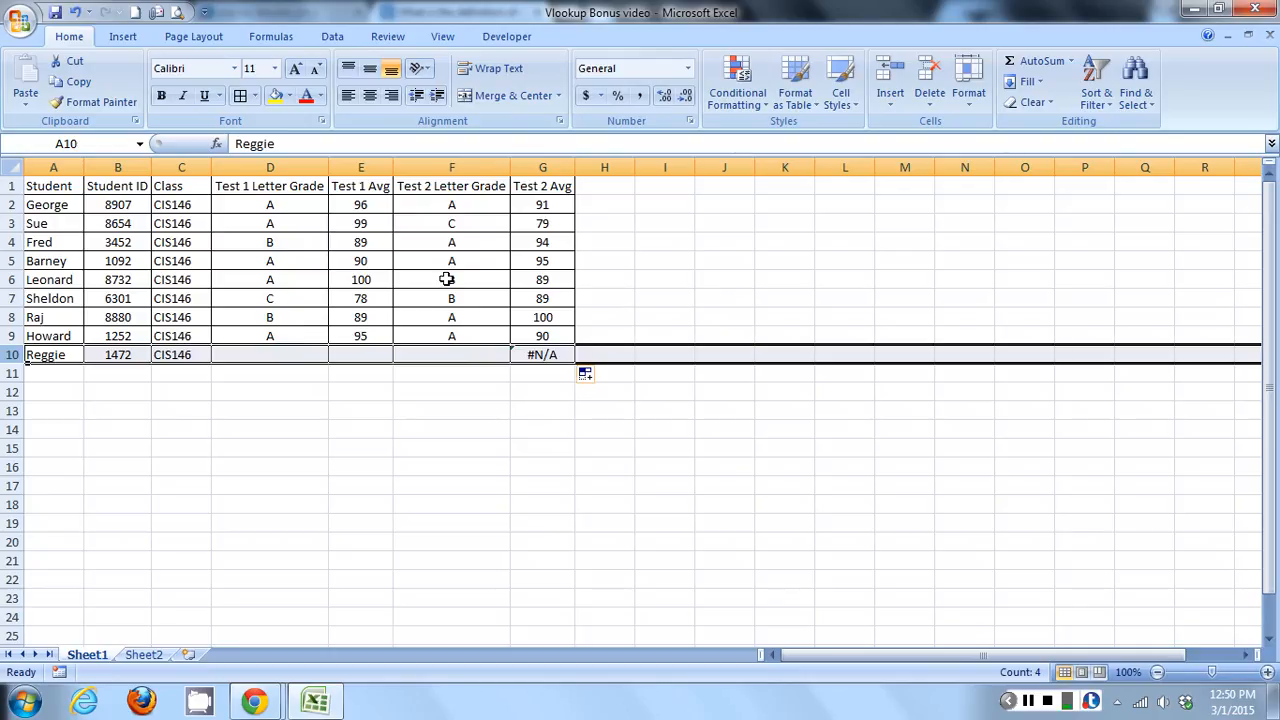
Review the Test 2 Avg lookup results in G2:G10 against the student IDs in B2:B10.
left_click_drag(542, 205, 535, 352)
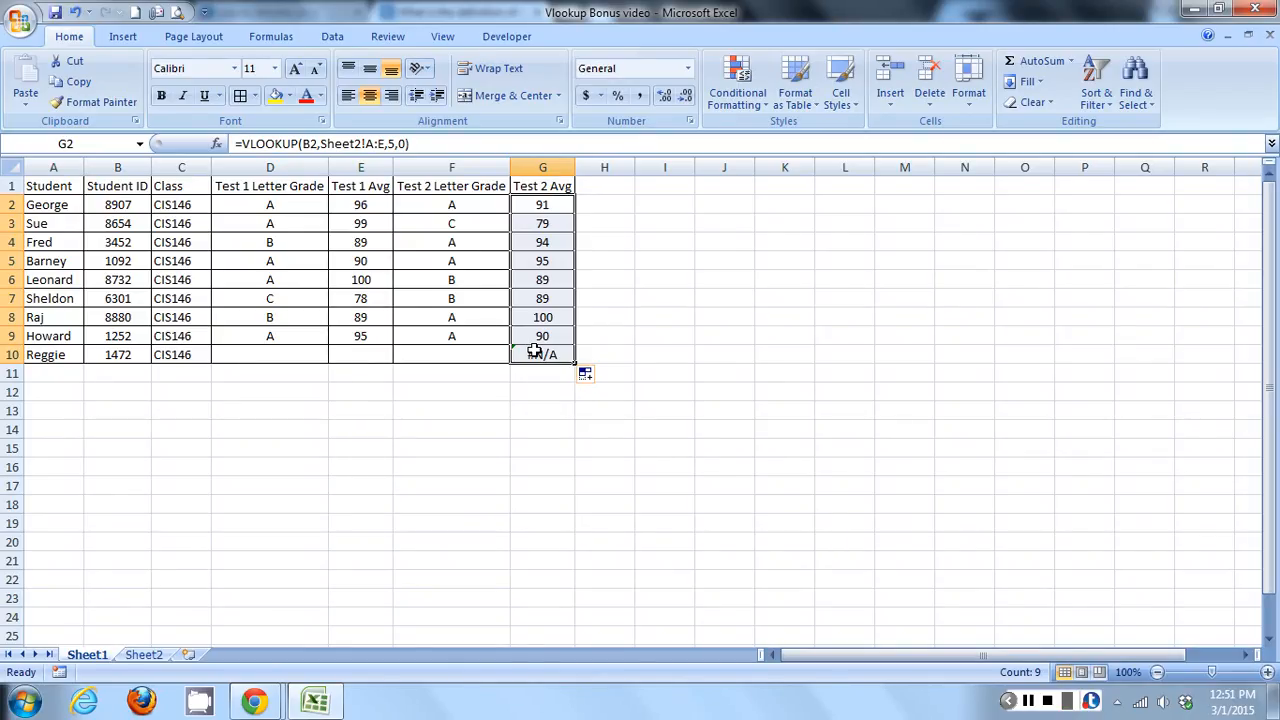
left_click(115, 205)
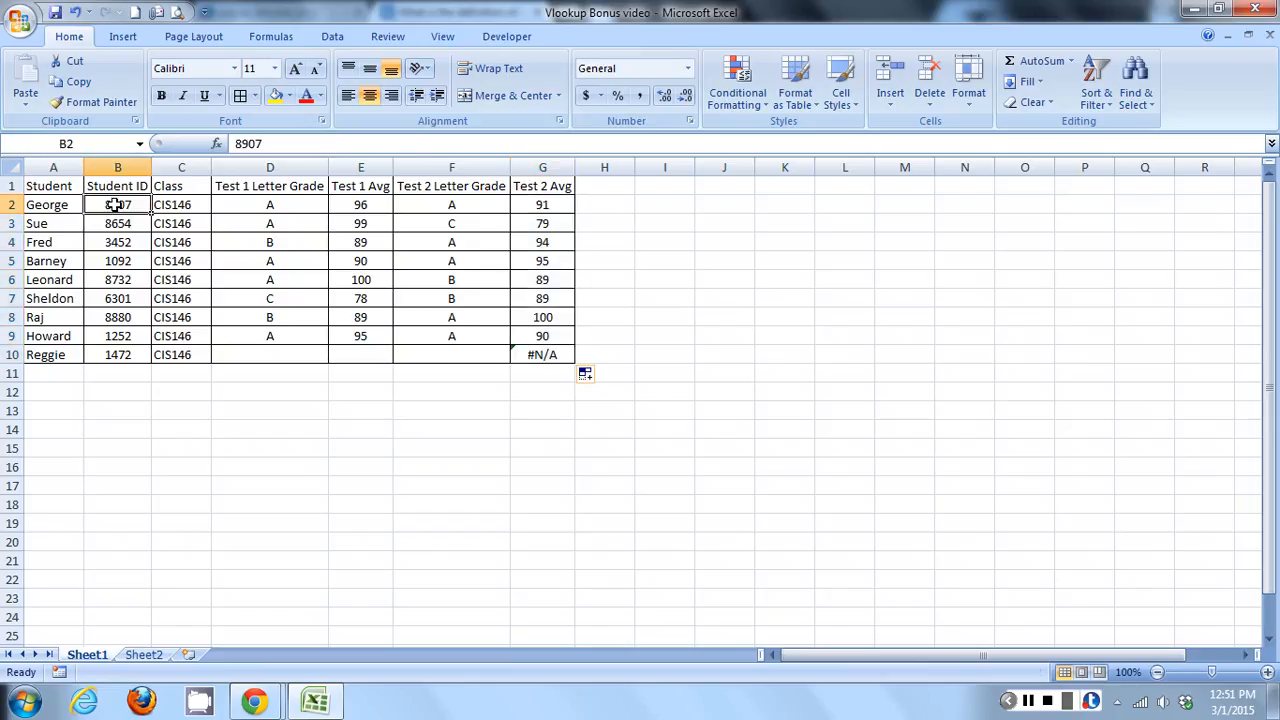
left_click_drag(115, 205, 119, 370)
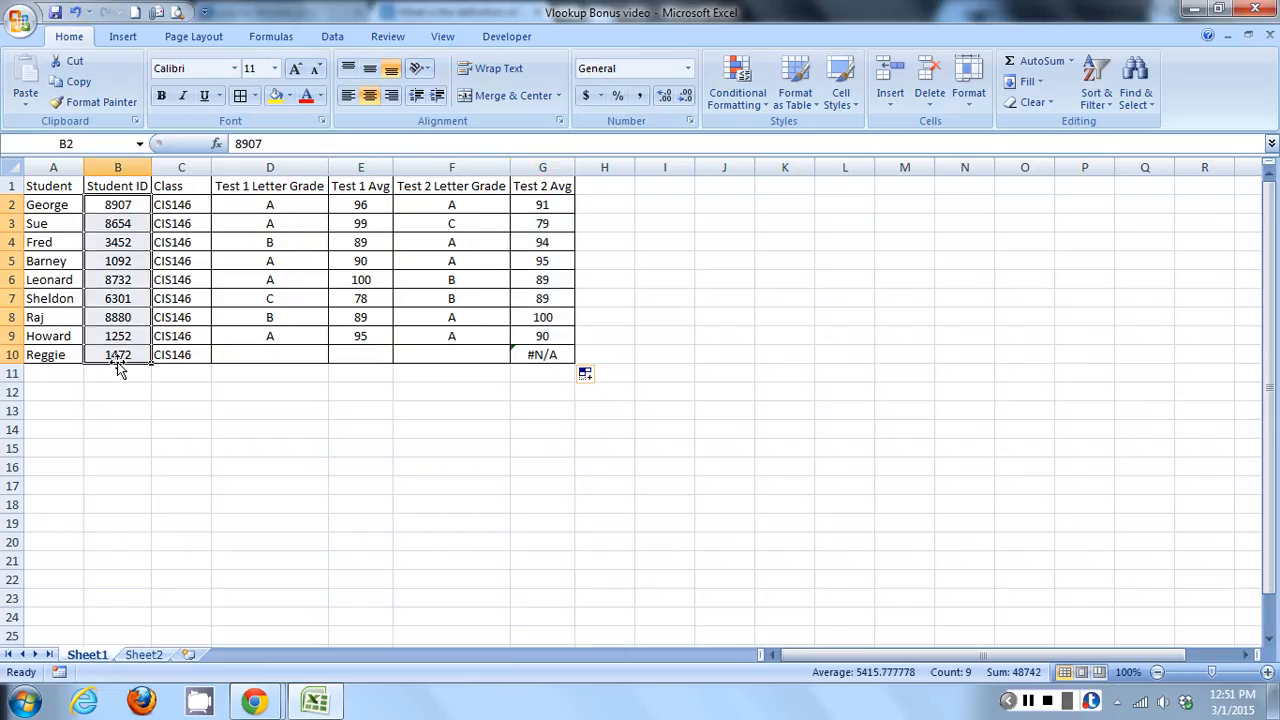